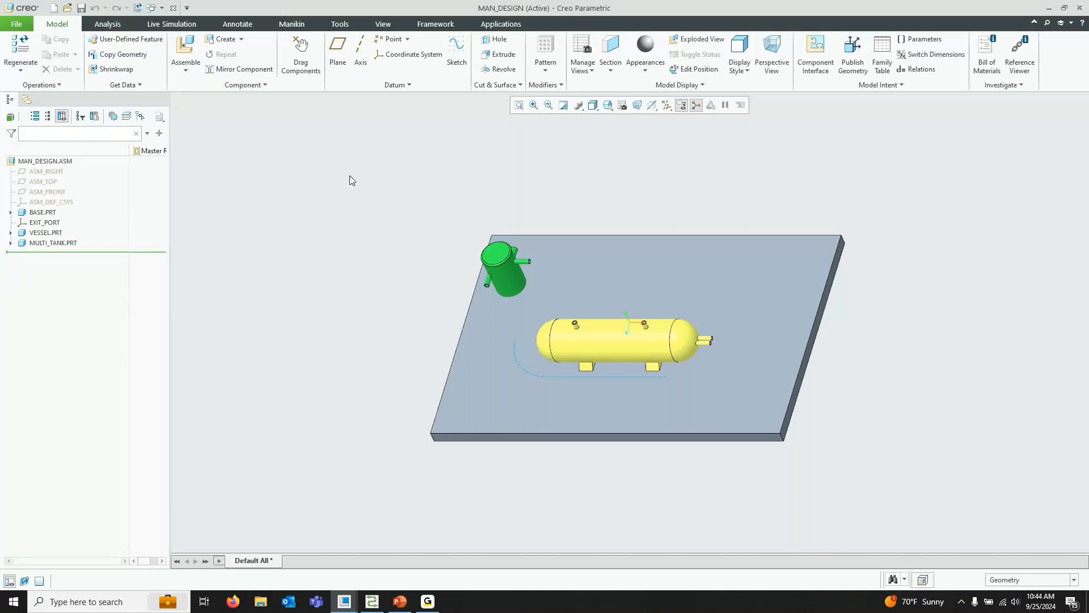
Open the Piping application for the MAN_DESIGN assembly
click(34, 163)
click(332, 216)
click(501, 24)
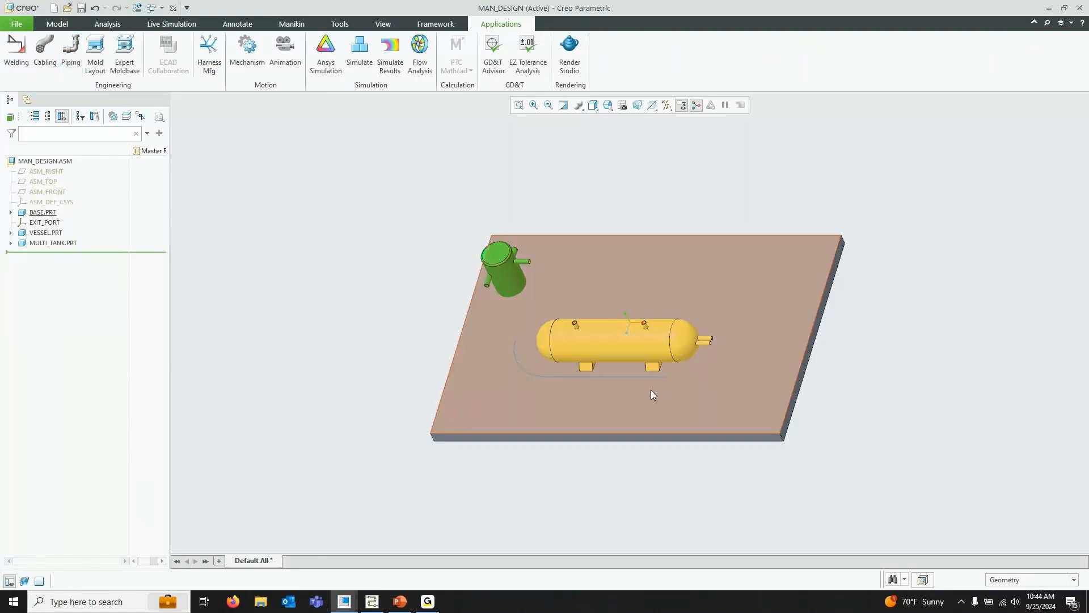
click(618, 377)
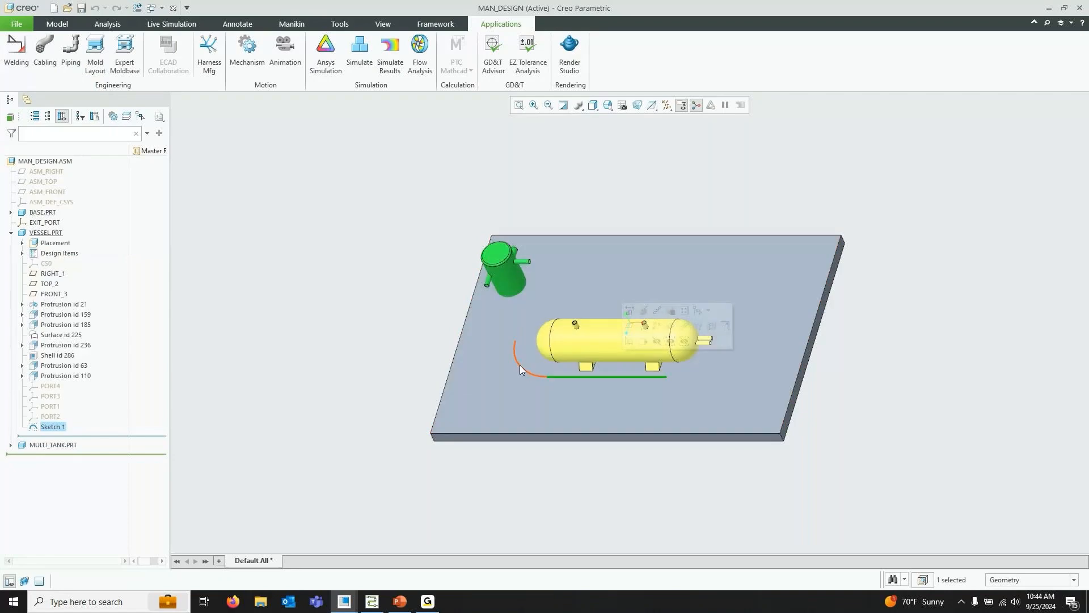
mouse_move(511, 365)
middle_down()
mouse_move(492, 290)
mouse_move(413, 351)
mouse_move(486, 323)
mouse_move(486, 352)
middle_up()
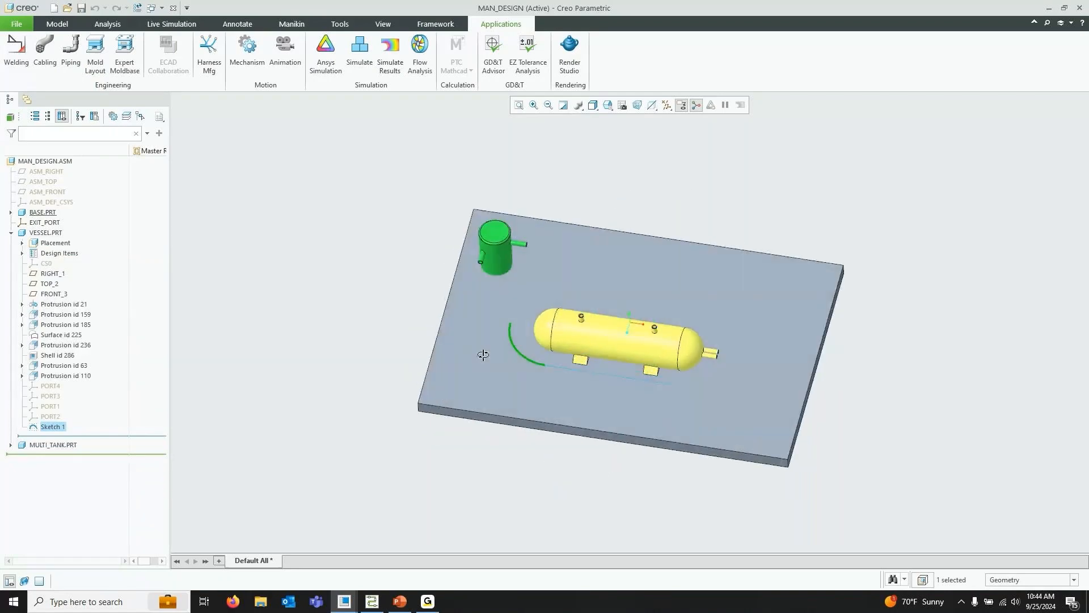
click(775, 202)
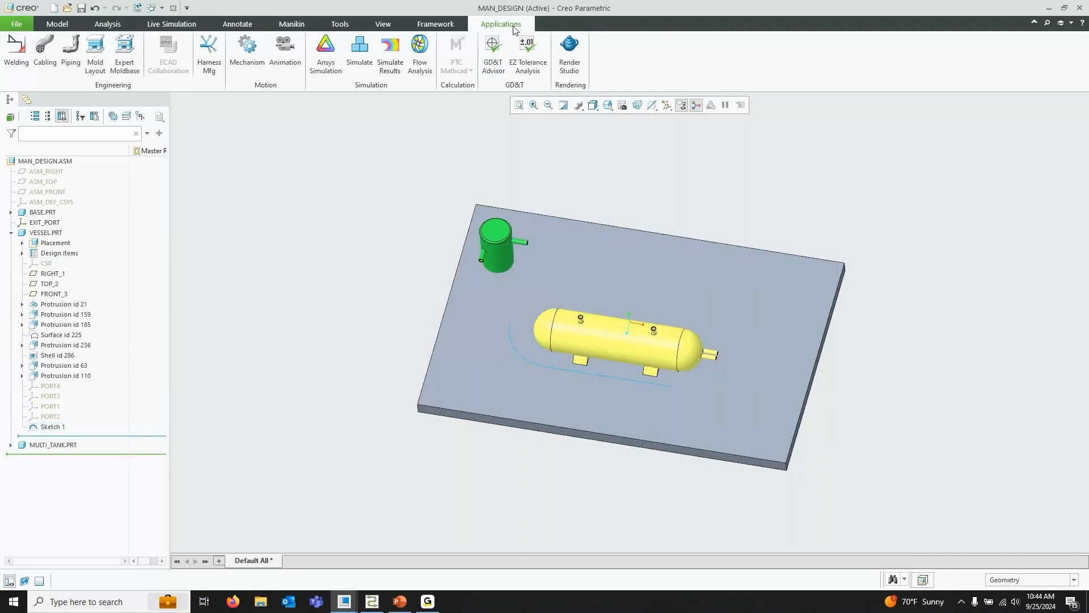
click(71, 57)
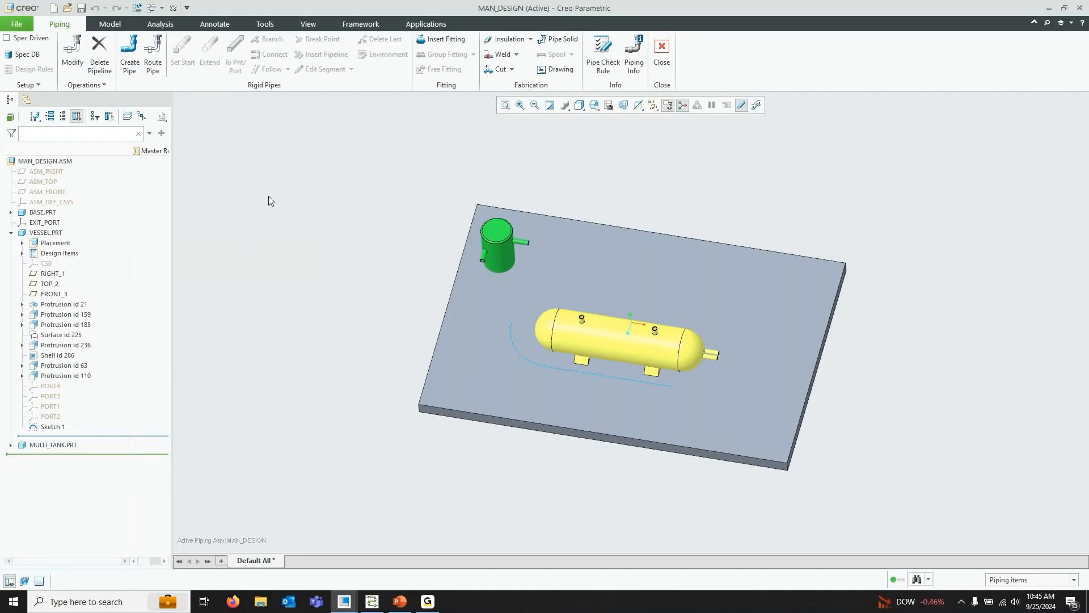
Create a new line stock named PIPE_50A
click(27, 86)
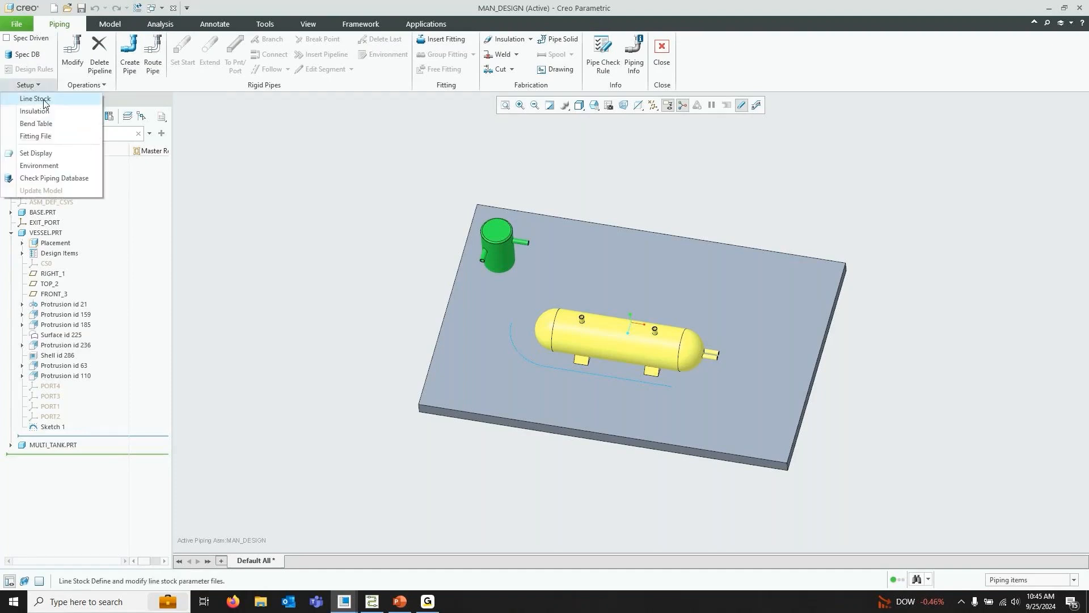
click(44, 101)
click(1061, 126)
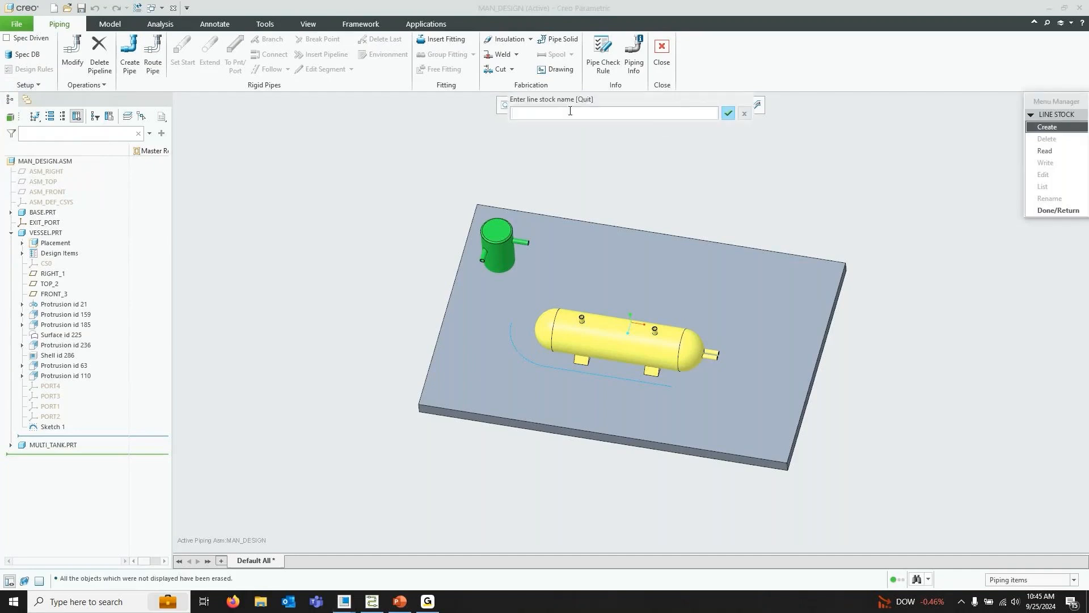
text(PIPE_50A)
key(Return)
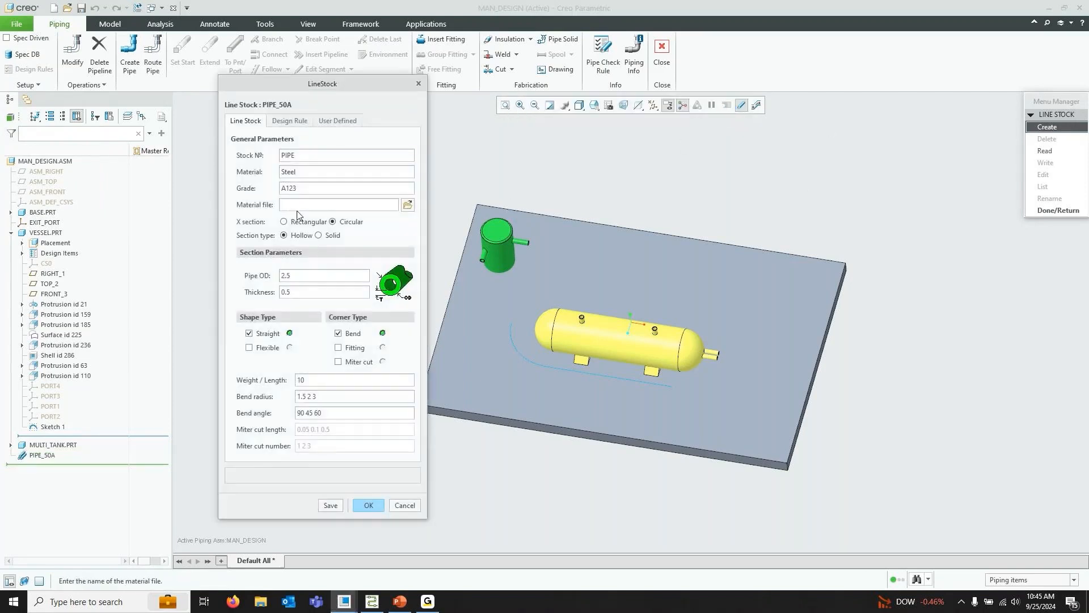
Set the line stock's stock number to 50A and its grade to STD
drag(339, 79, 187, 33)
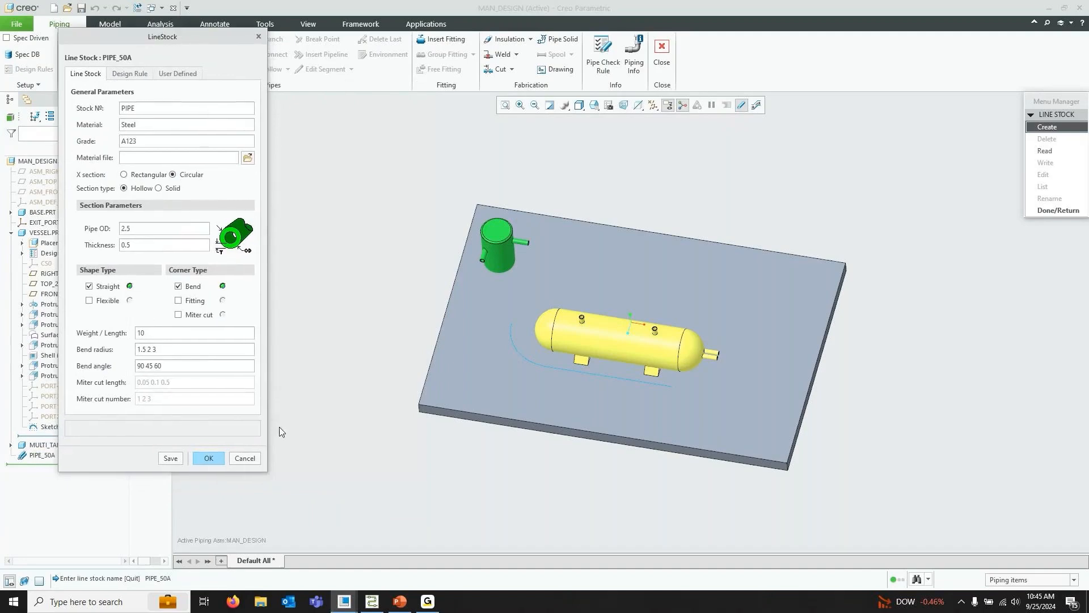
drag(266, 472, 363, 548)
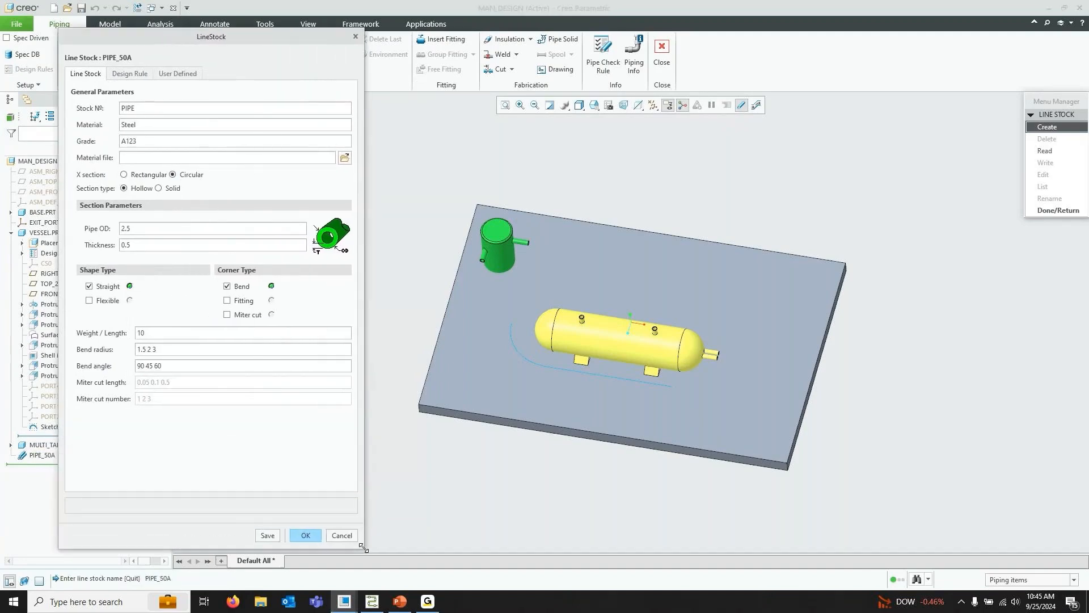
double_click(146, 108)
text(50)
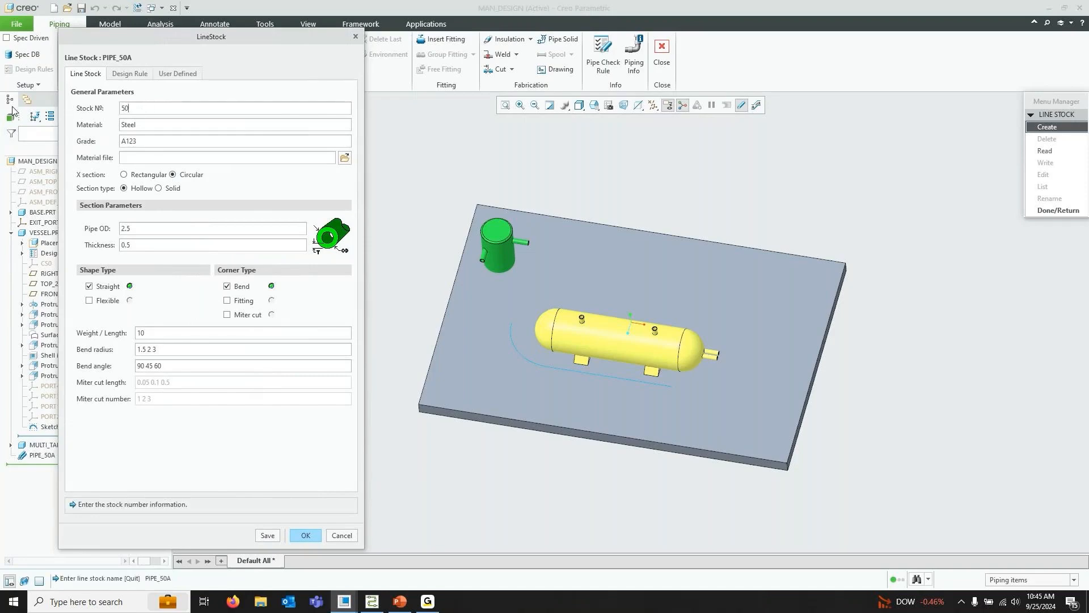
text(A)
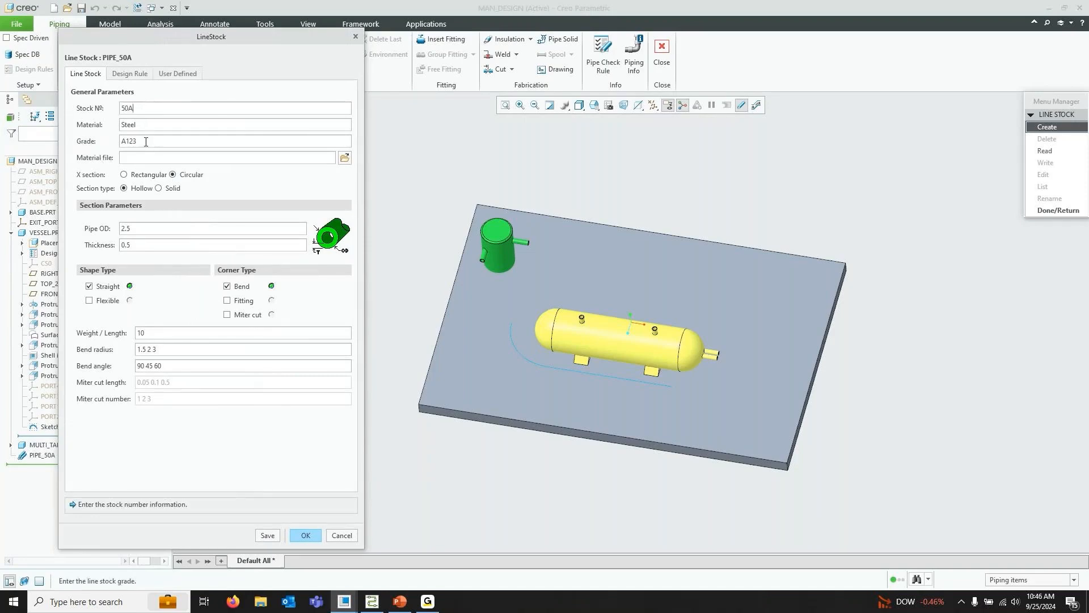
double_click(151, 142)
text(STD)
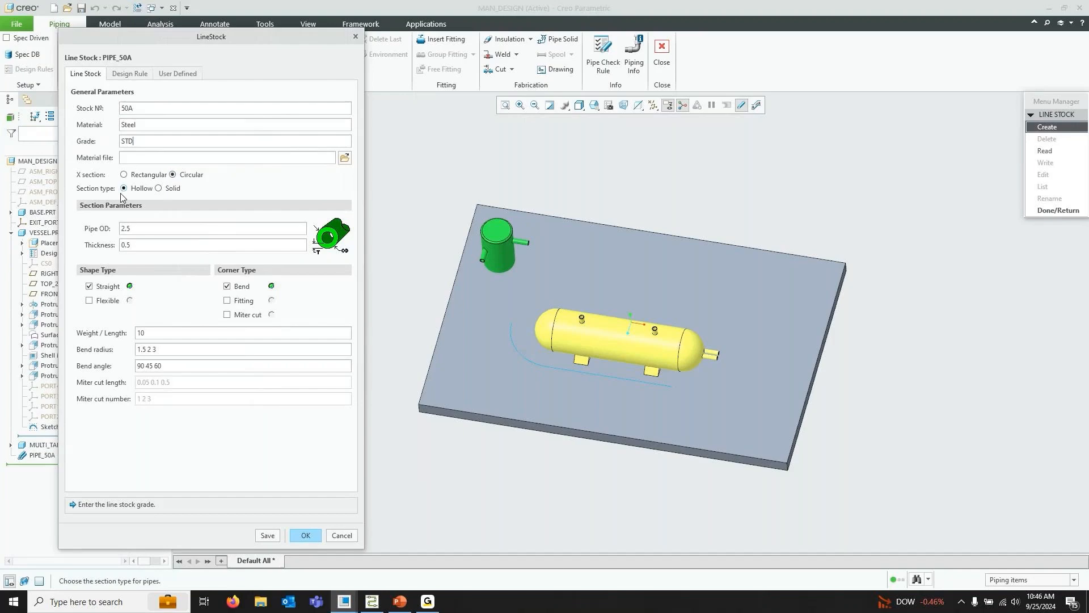
drag(148, 229, 29, 233)
text(5)
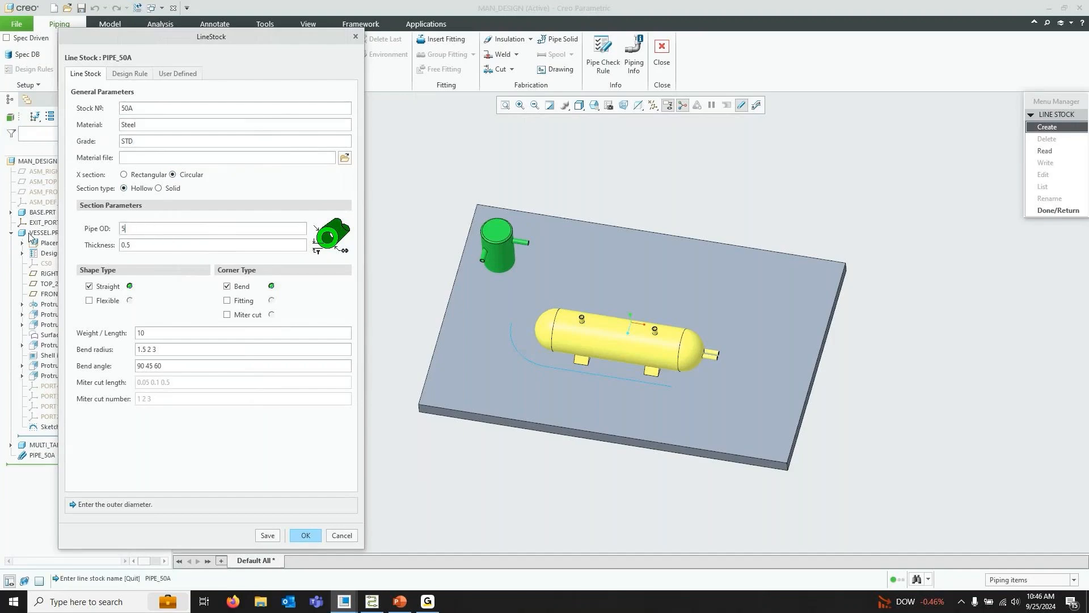
text(0)
click(147, 244)
text(3.9)
click(227, 301)
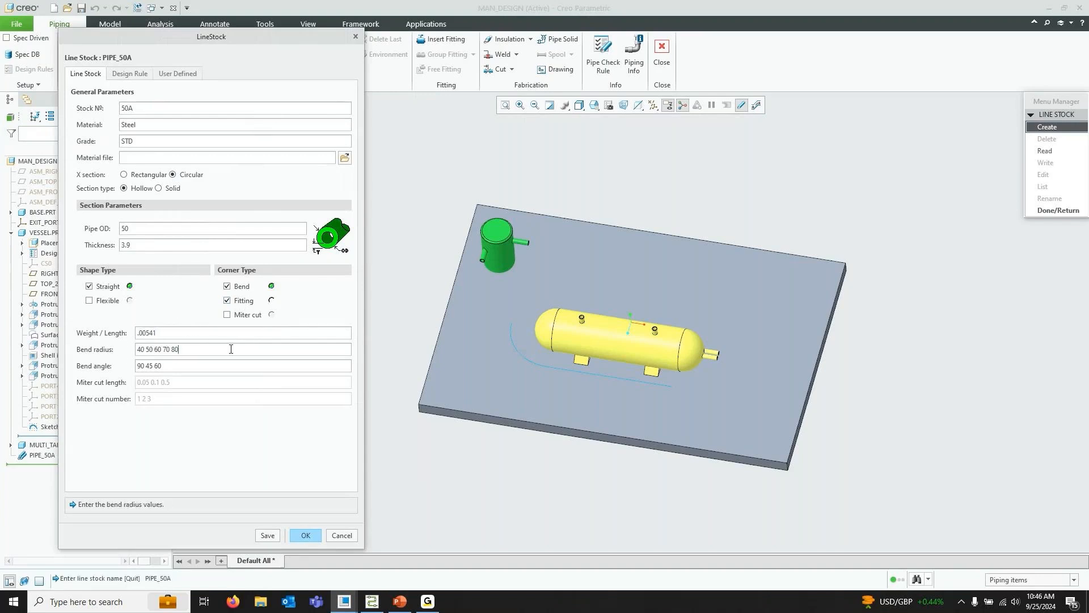
Save the line stock parameters to the file pipe_50a and finish the line stock definition
drag(163, 366, 271, 360)
click(272, 538)
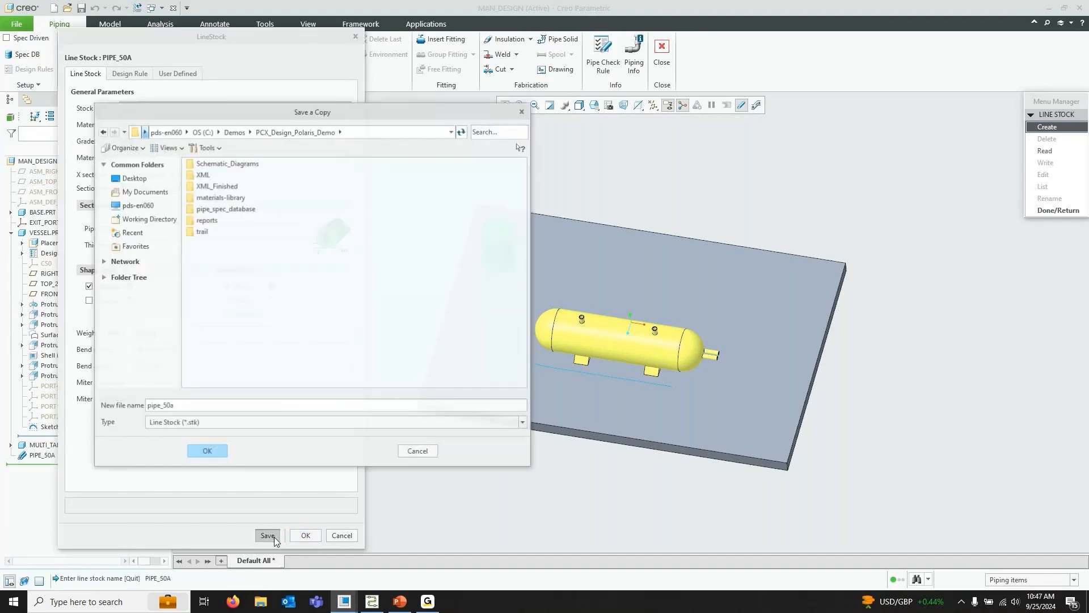
click(210, 450)
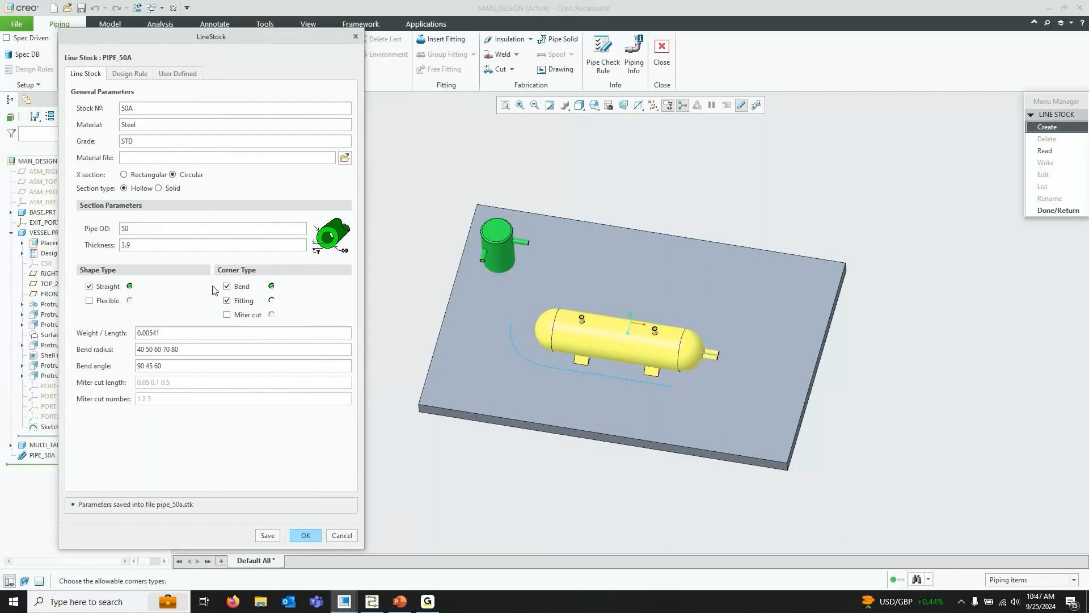
click(305, 535)
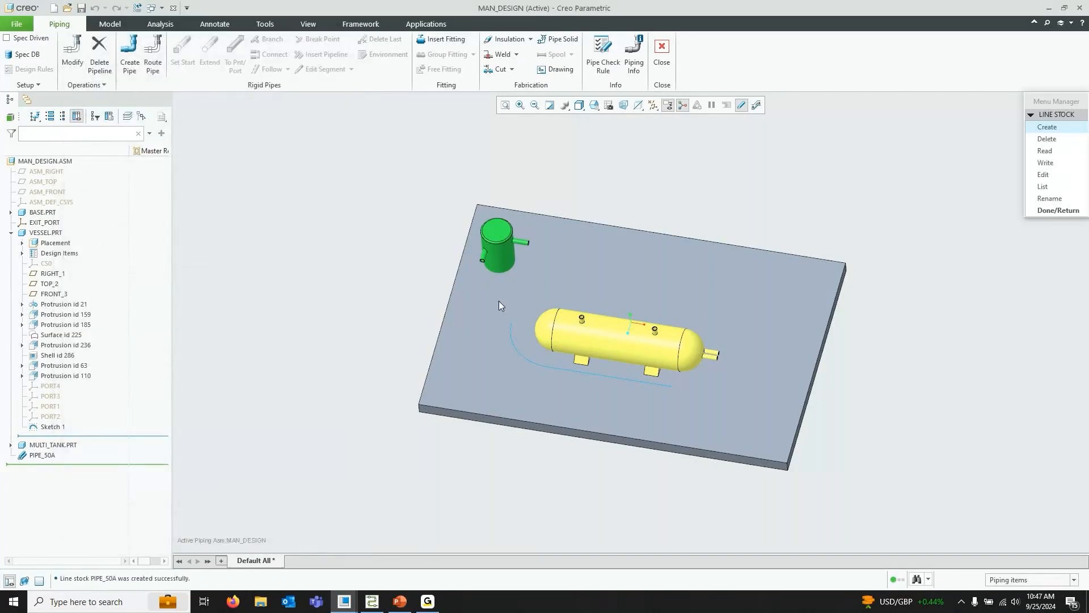
click(1055, 211)
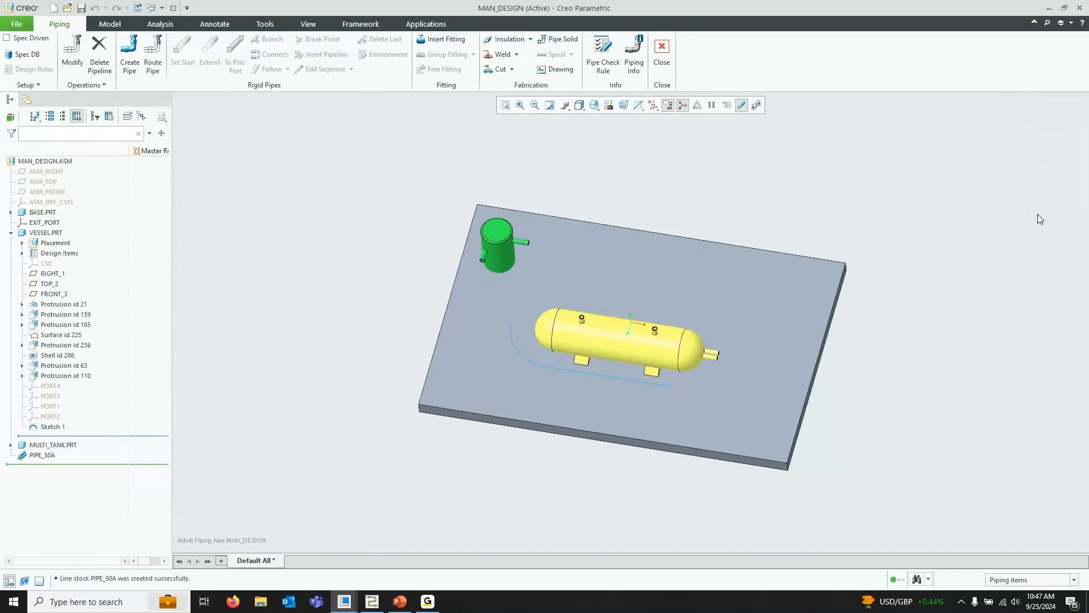
Create a pipeline named P50 that uses the PIPE_50A line stock
click(41, 456)
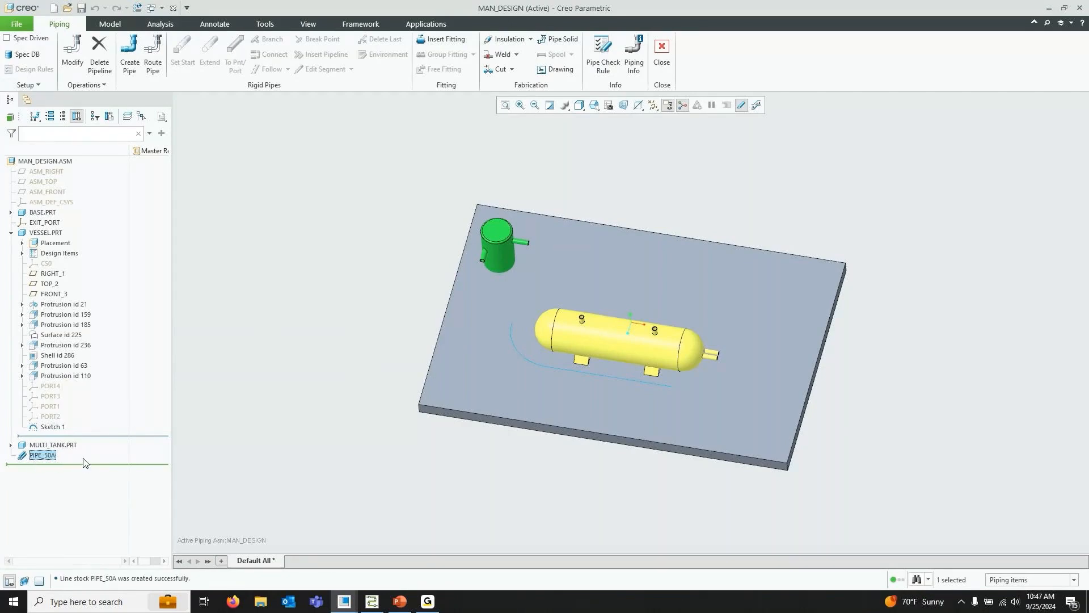
click(379, 248)
click(135, 73)
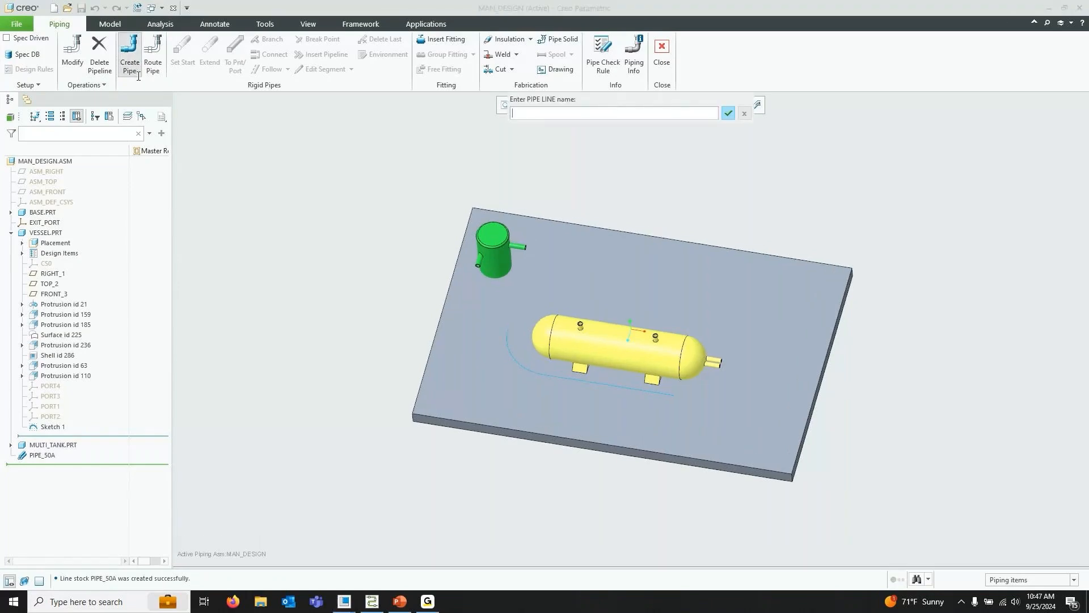
text(P50)
click(729, 114)
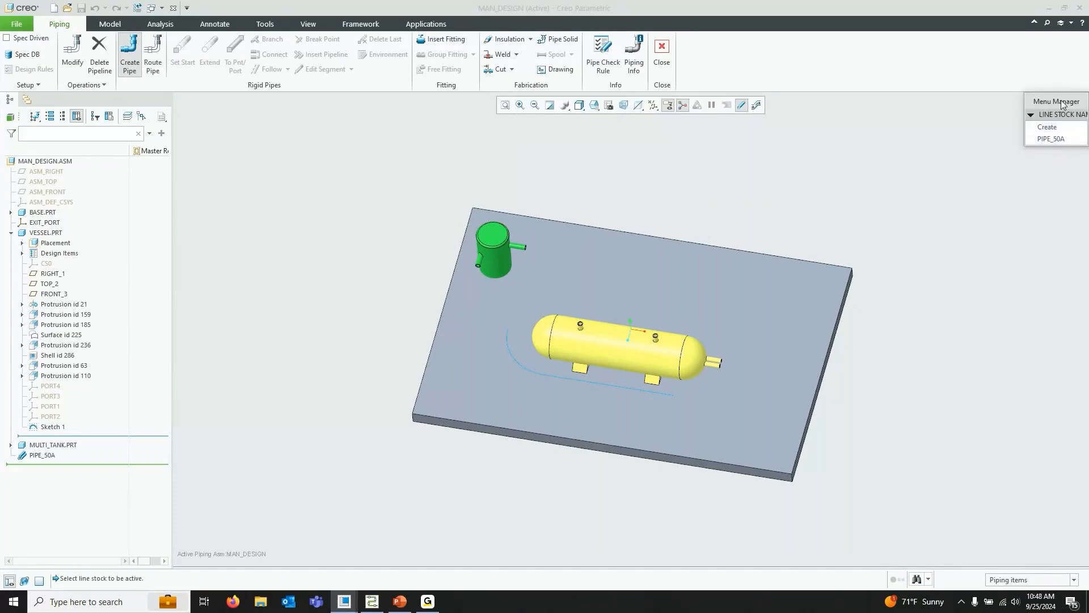
drag(1064, 101, 966, 104)
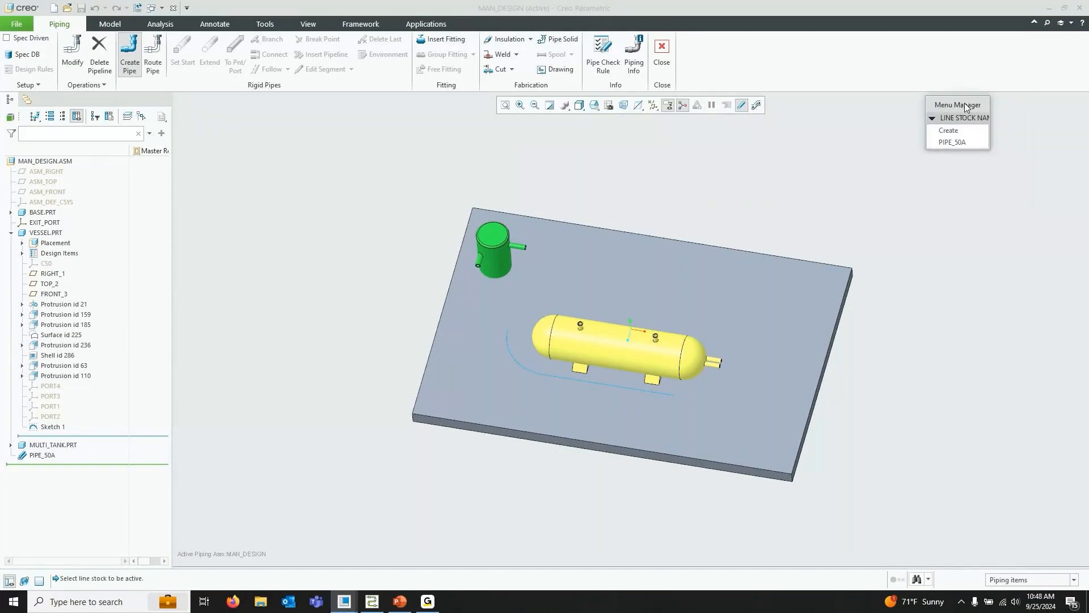
click(962, 142)
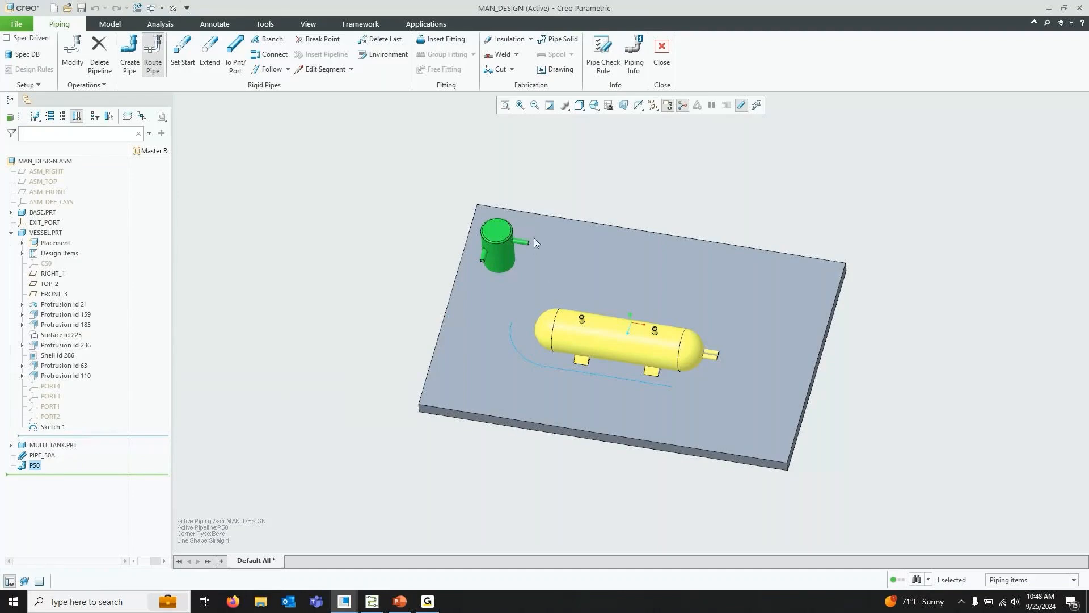
Turn on the display of coordinate systems in the model
click(654, 106)
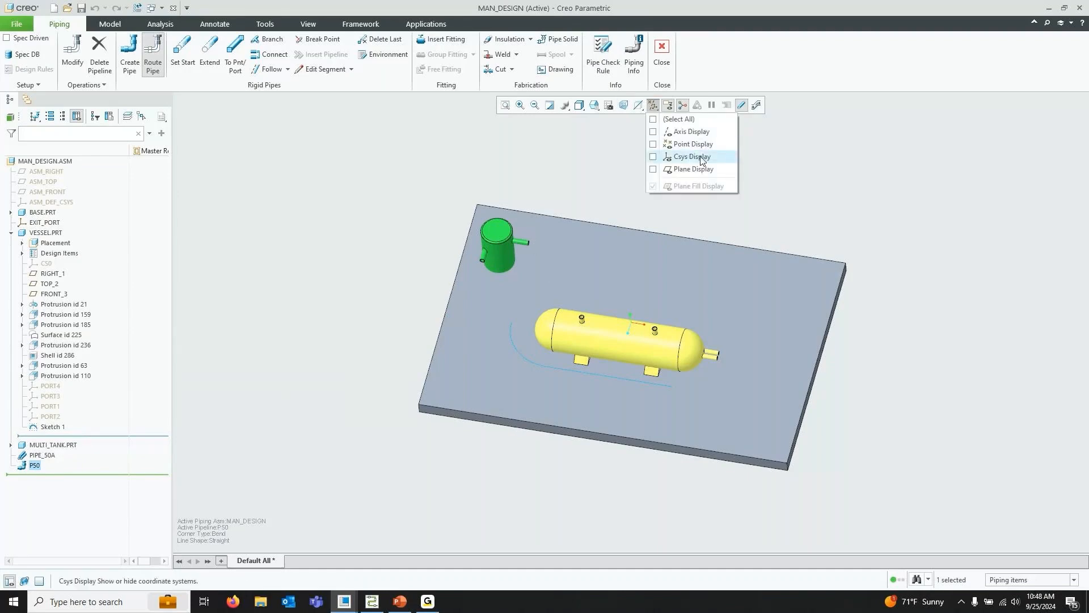
click(691, 156)
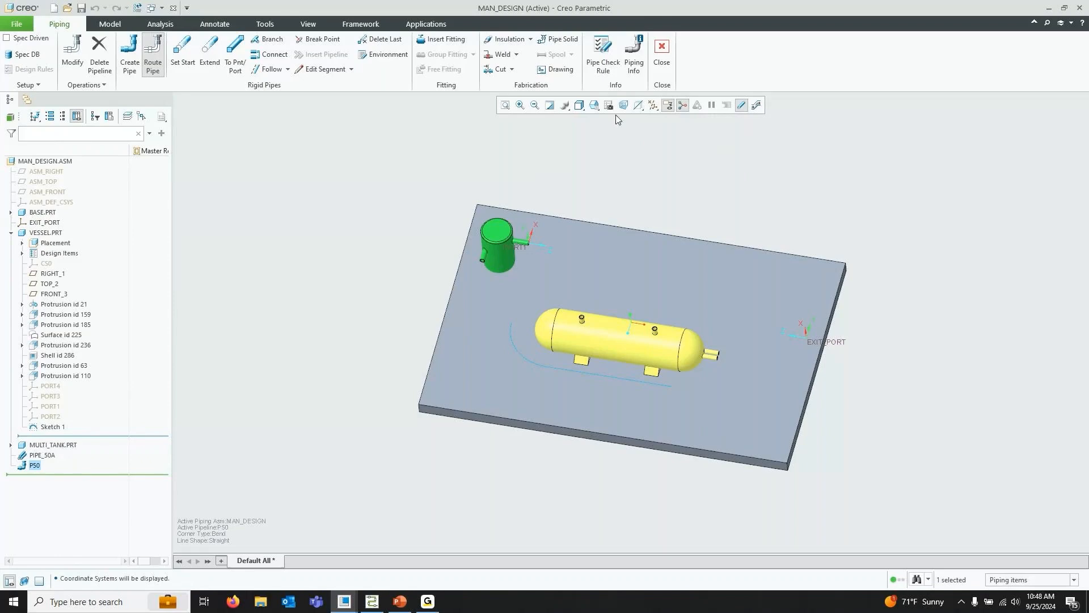
scroll(519, 204, up, 5)
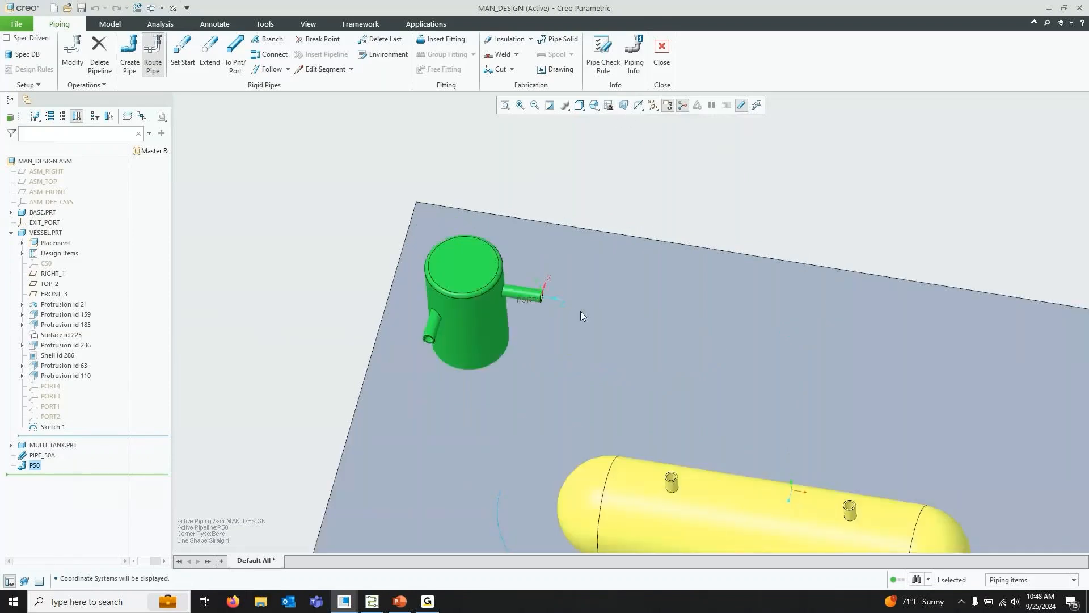
scroll(549, 268, down, 5)
scroll(524, 267, up, 5)
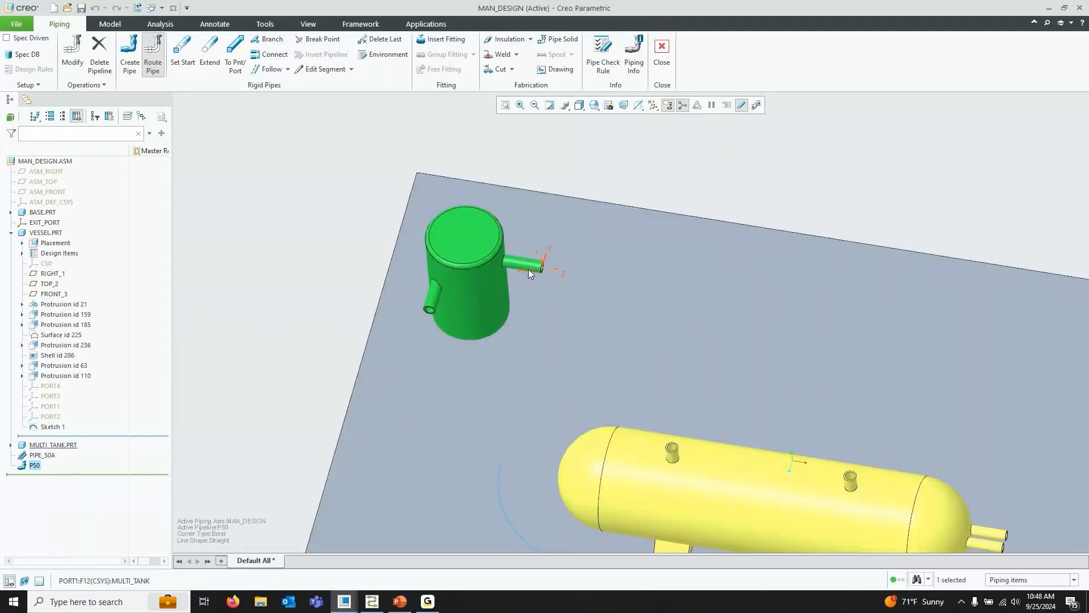
Inspect the multi-tank's PORT1 and the EXIT_PORT coordinate systems in the model
click(528, 269)
scroll(594, 259, up, 5)
middle_drag(612, 316, 740, 446)
scroll(731, 444, up, 5)
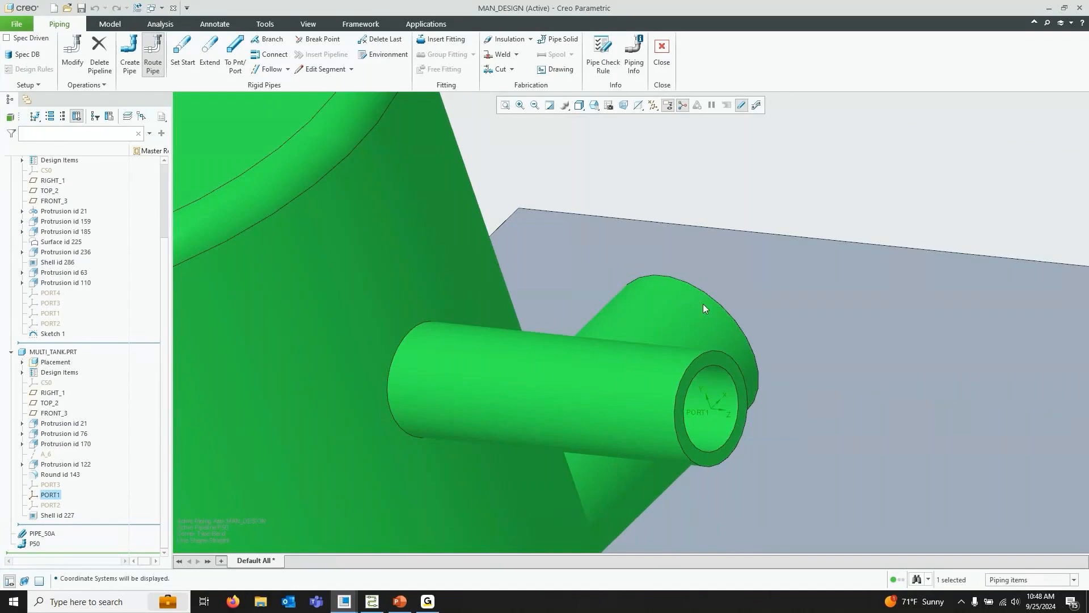
scroll(703, 304, down, 6)
click(818, 252)
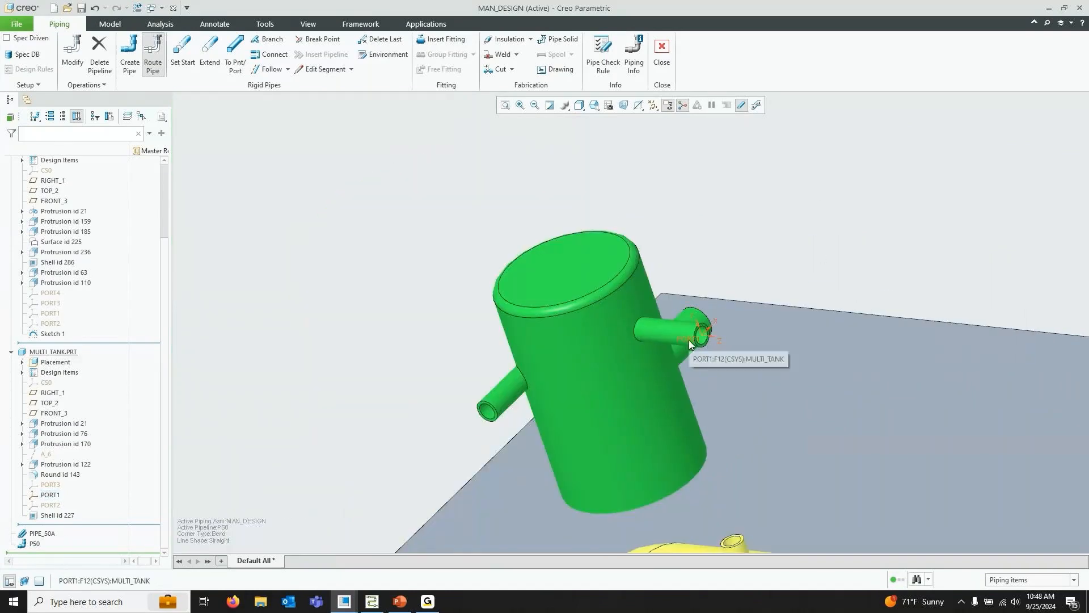
middle_drag(759, 228, 667, 260)
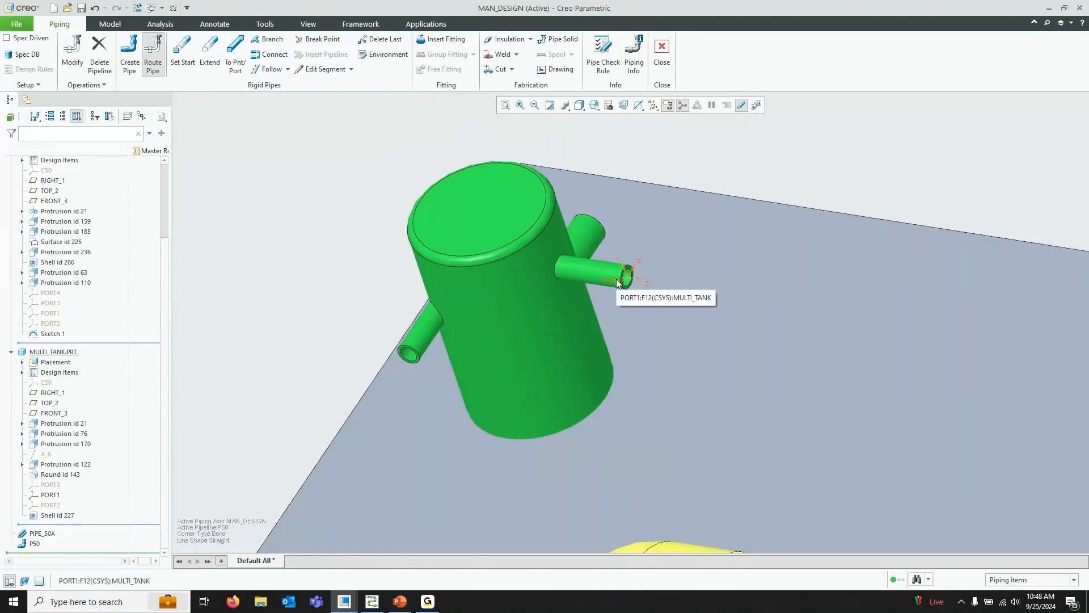
scroll(631, 200, up, 3)
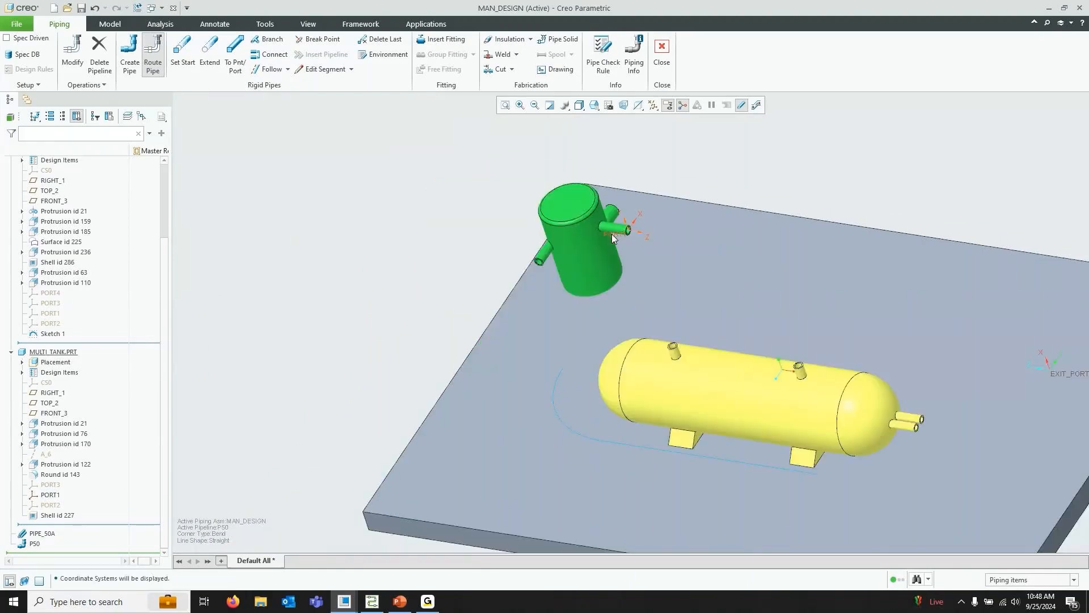
scroll(531, 282, up, 4)
scroll(550, 254, down, 4)
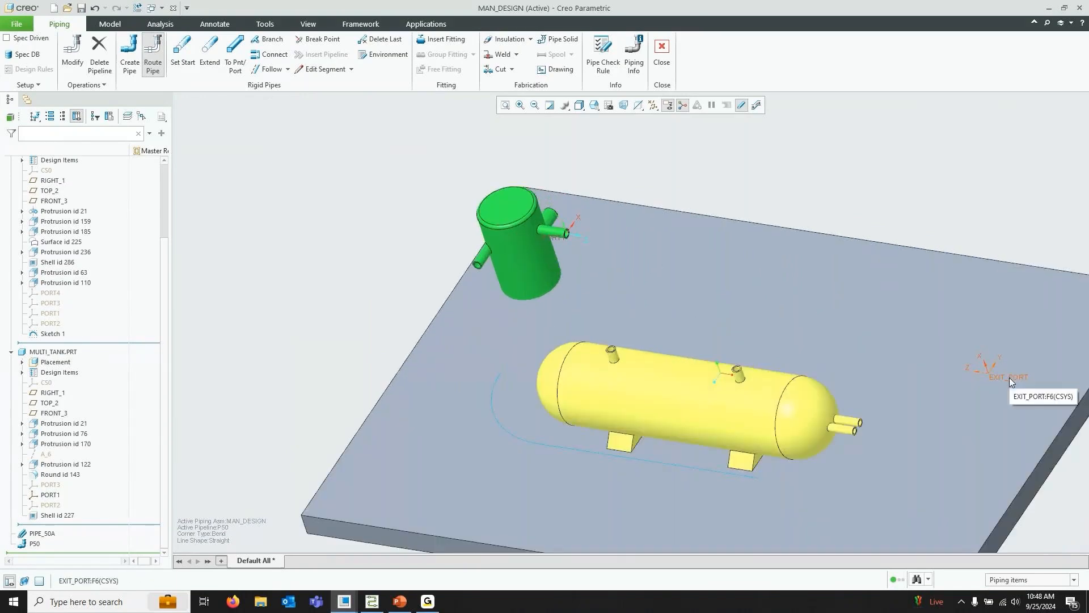
scroll(793, 293, up, 3)
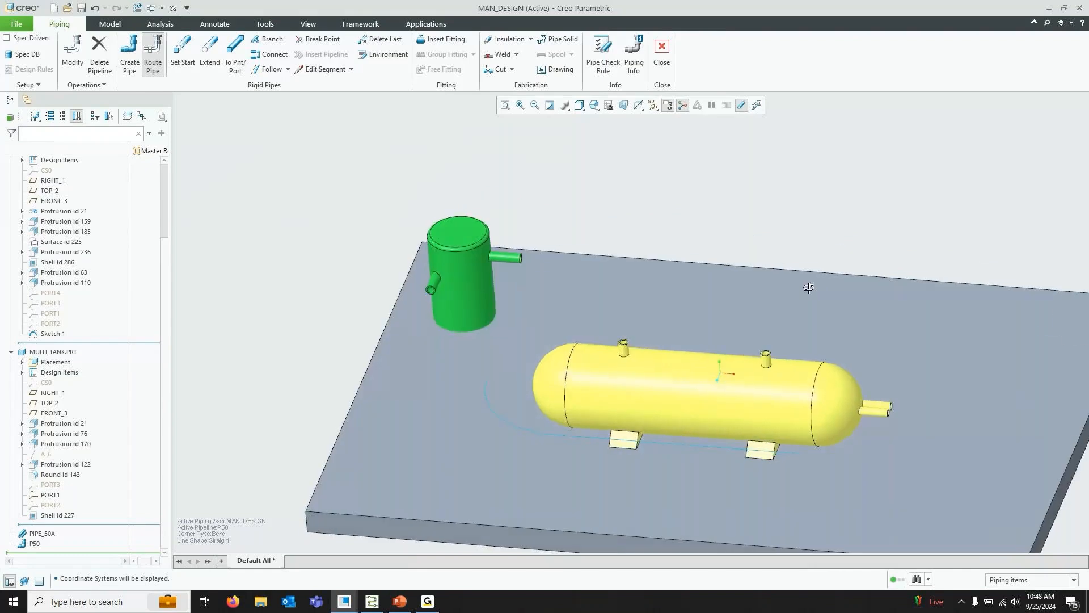
Set the pipe's start point at the multi-tank's PORT1 coordinate system
scroll(684, 243, down, 3)
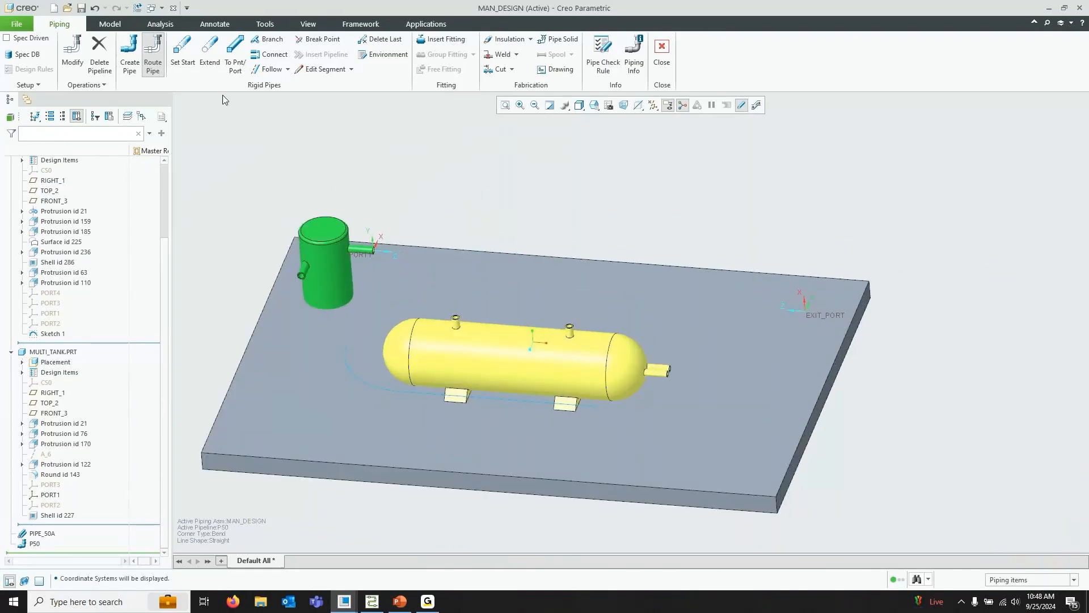
click(178, 56)
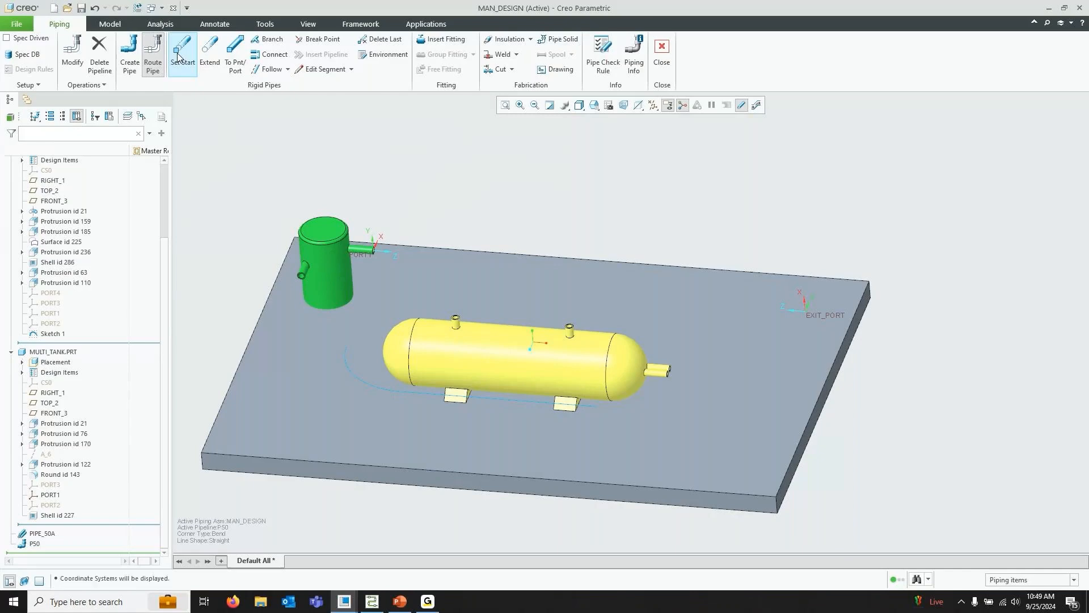
click(361, 259)
click(1030, 186)
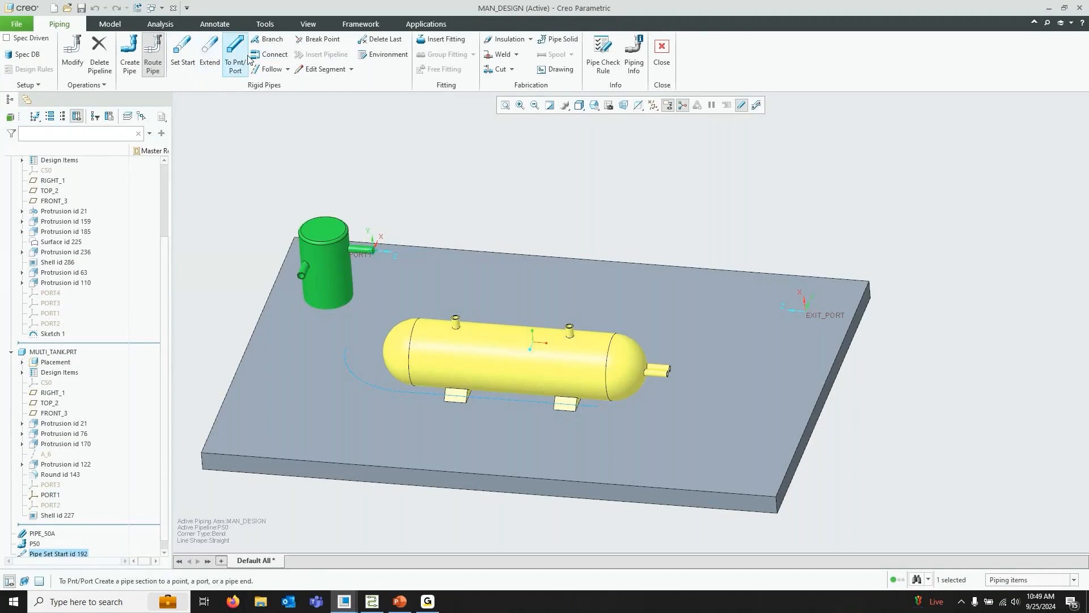
Extend the pipe 300 mm from PORT1 along its coordinate system axis
click(287, 69)
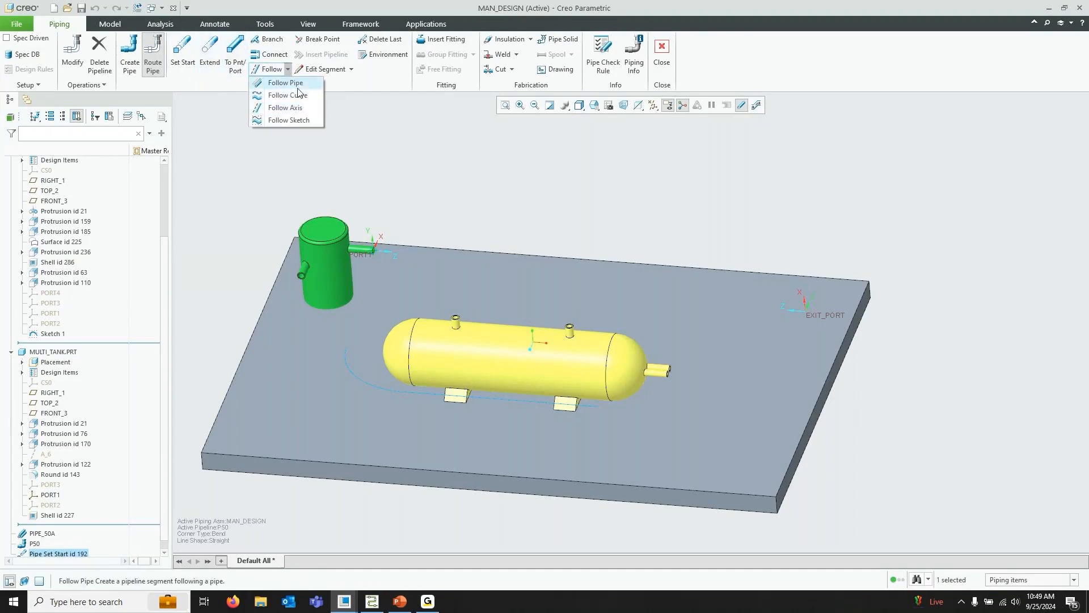
click(288, 69)
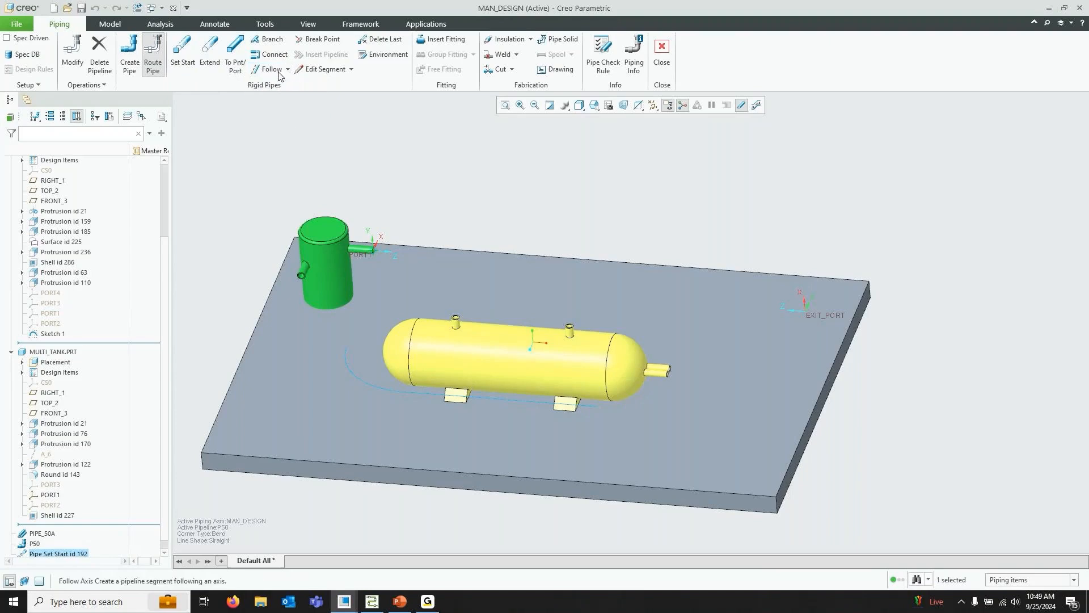
click(214, 59)
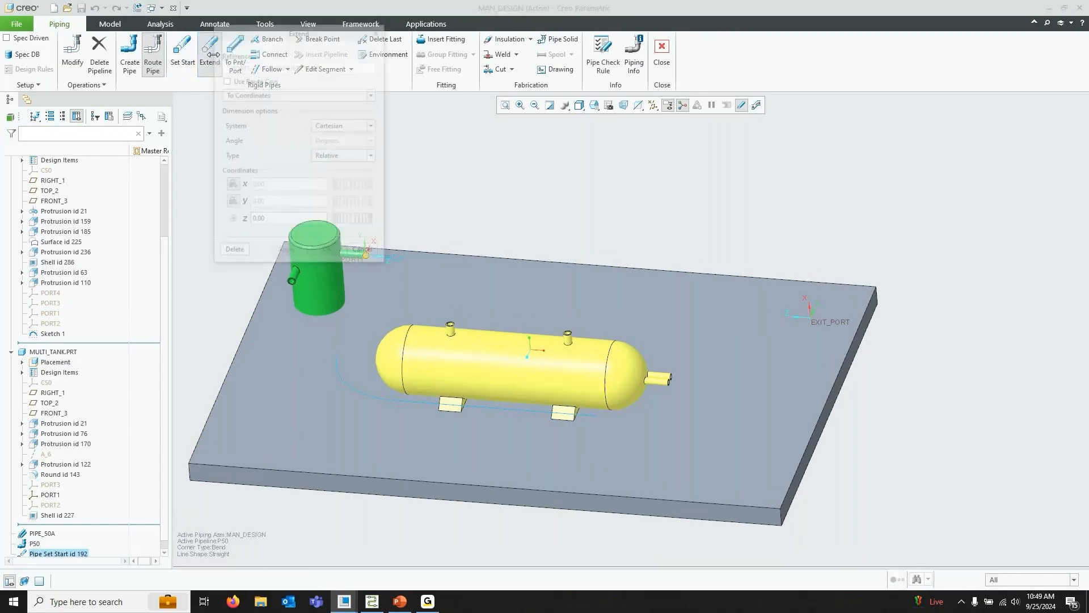
drag(309, 38, 139, 50)
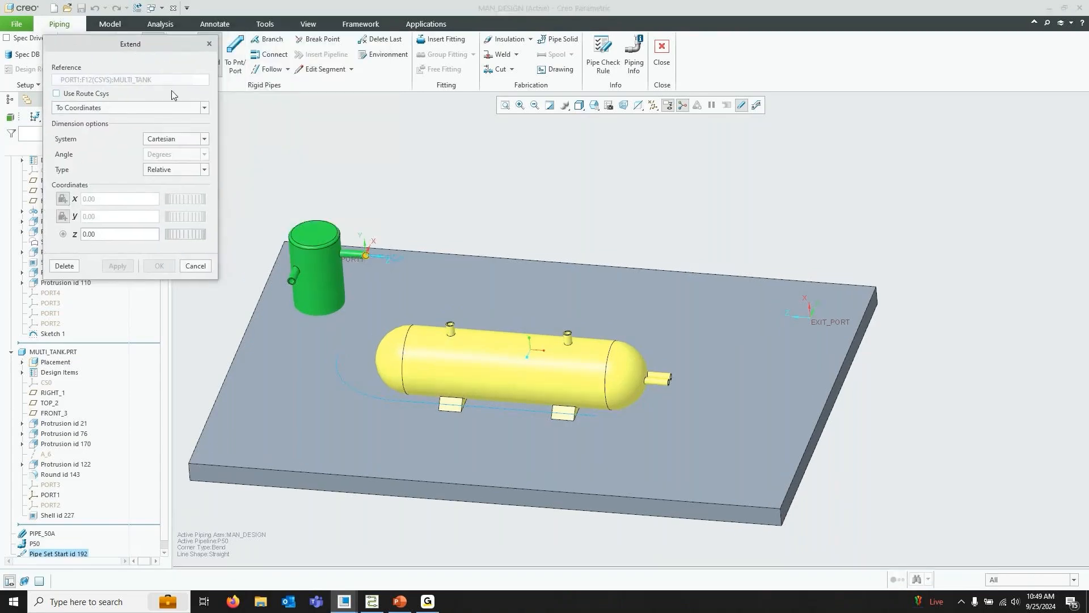
scroll(384, 263, down, 4)
scroll(374, 249, down, 3)
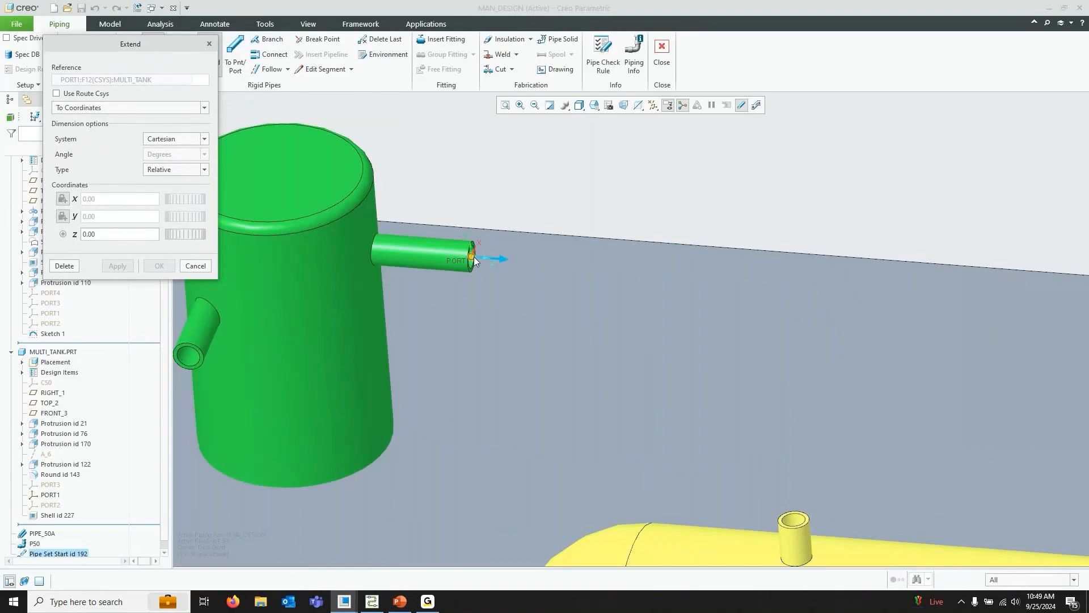
scroll(469, 267, up, 4)
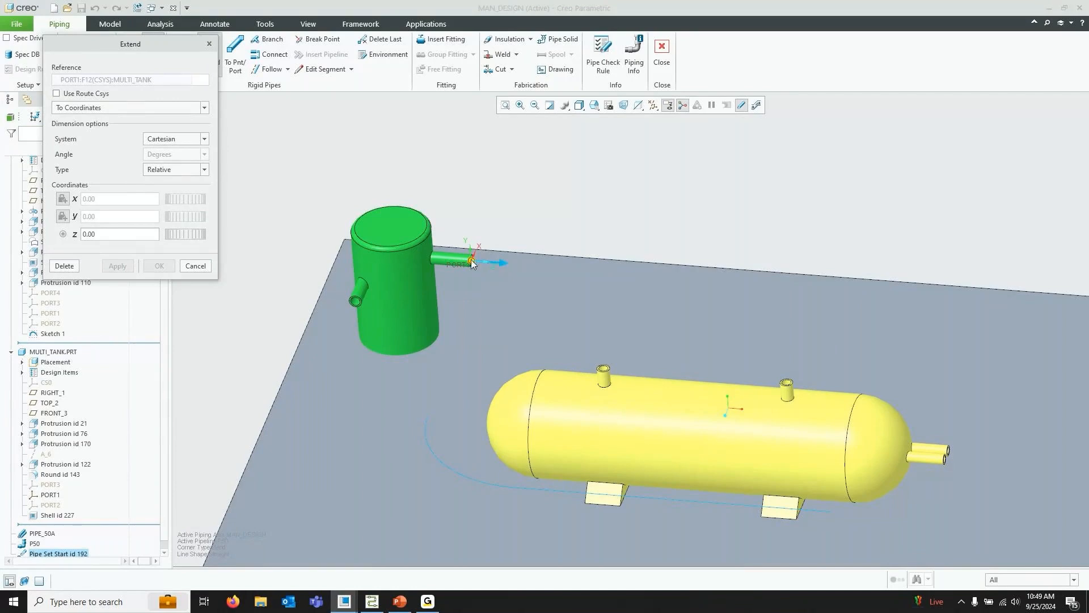
click(125, 107)
click(93, 129)
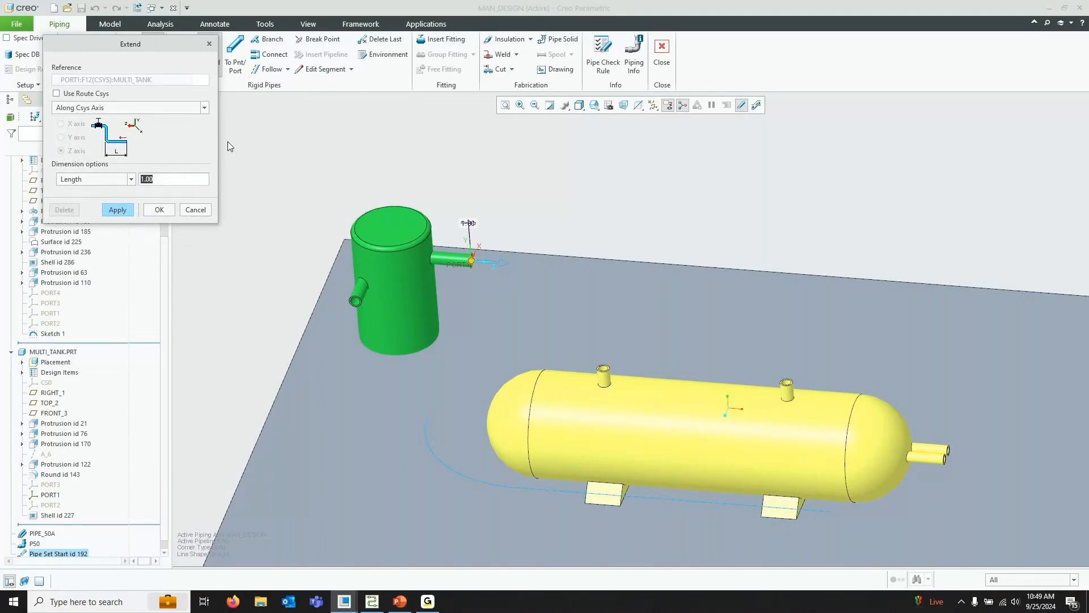
text(300)
key(Return)
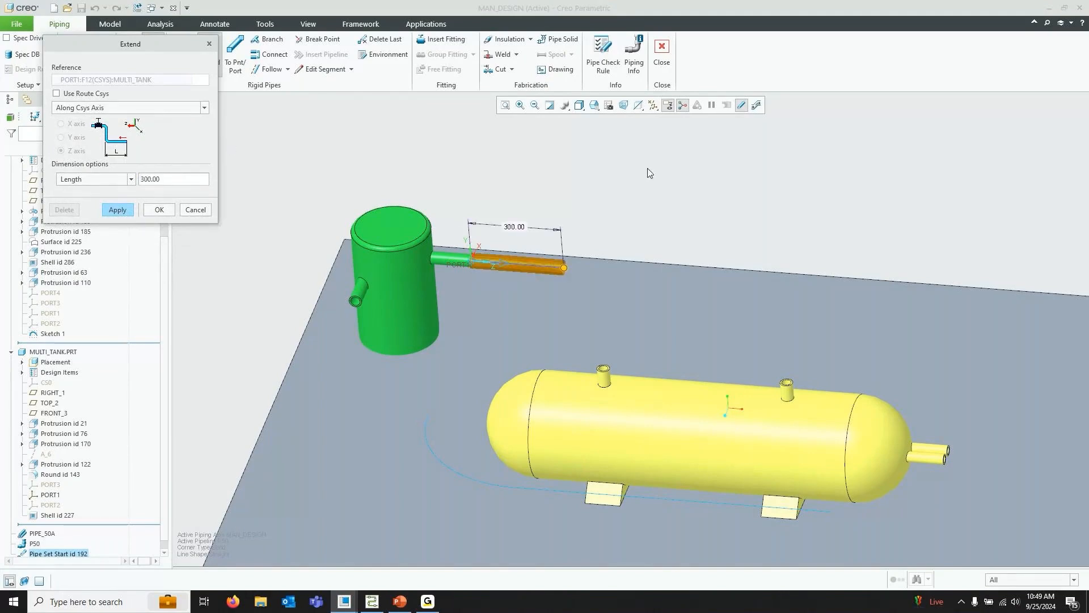
scroll(539, 281, down, 2)
middle_drag(632, 213, 615, 192)
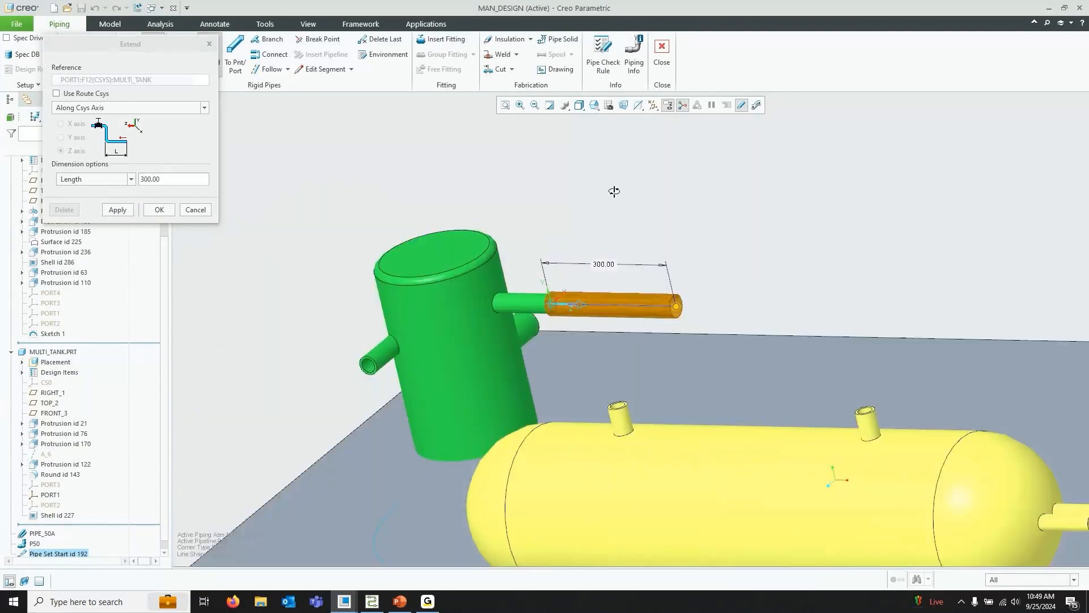
key(ctrl+d)
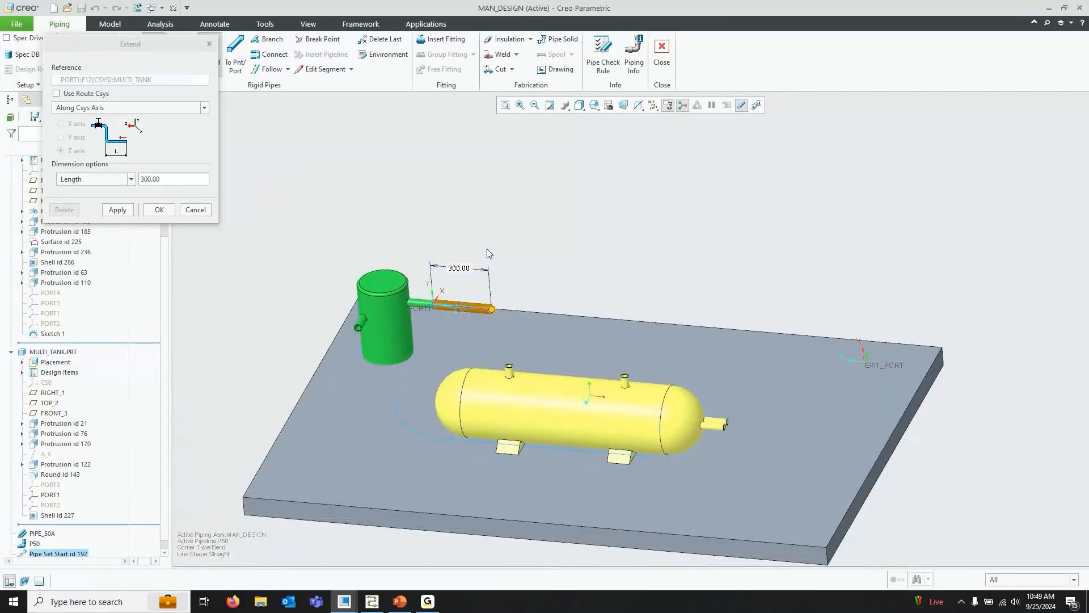
click(160, 210)
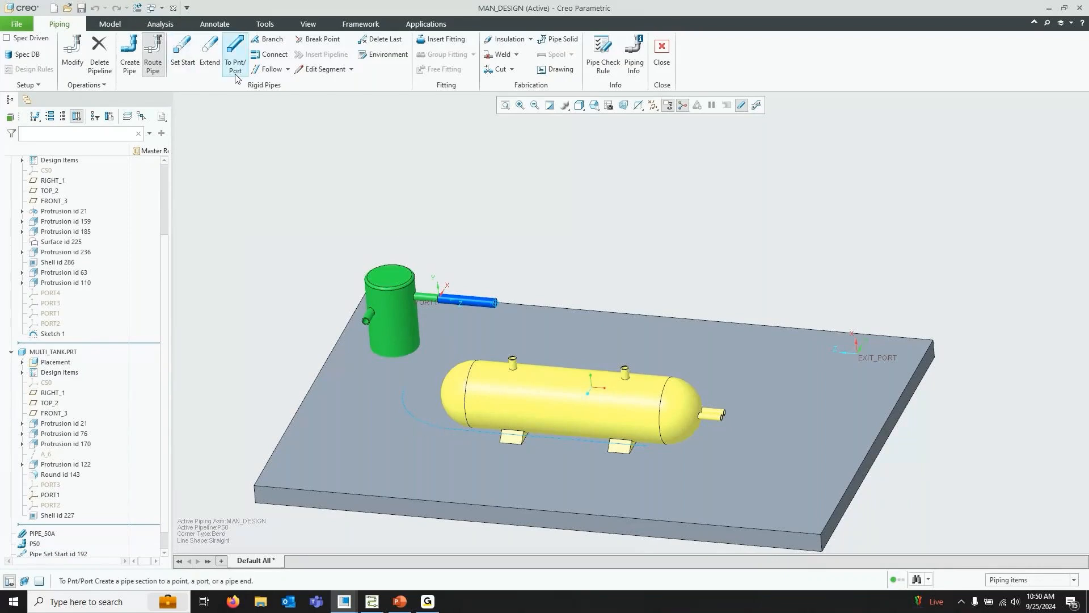
Create a pipe segment following the sketched curve that wraps around the yellow tank
click(274, 69)
click(287, 95)
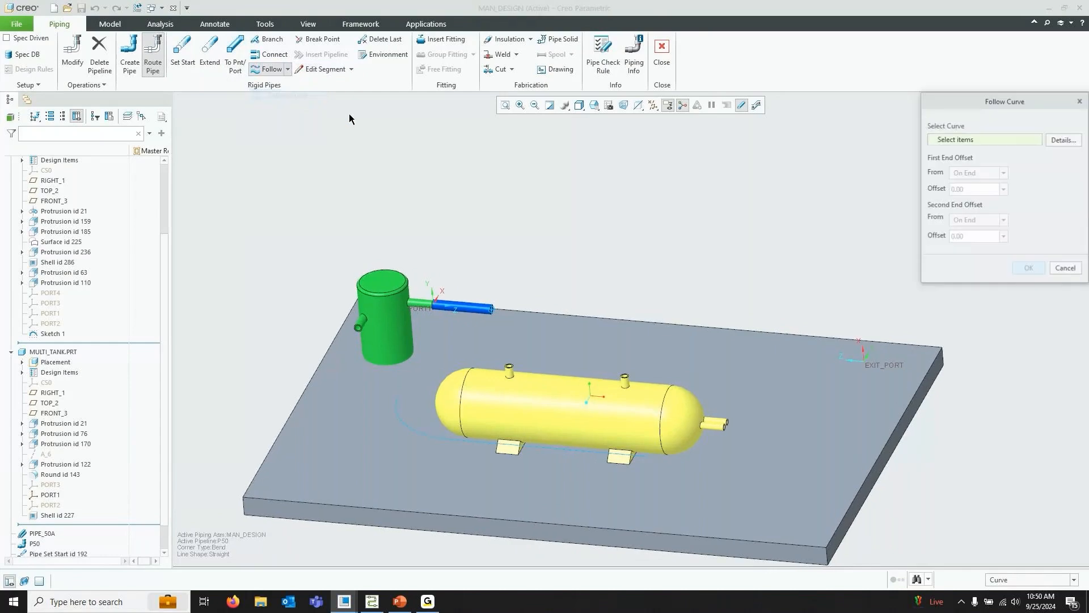
click(407, 428)
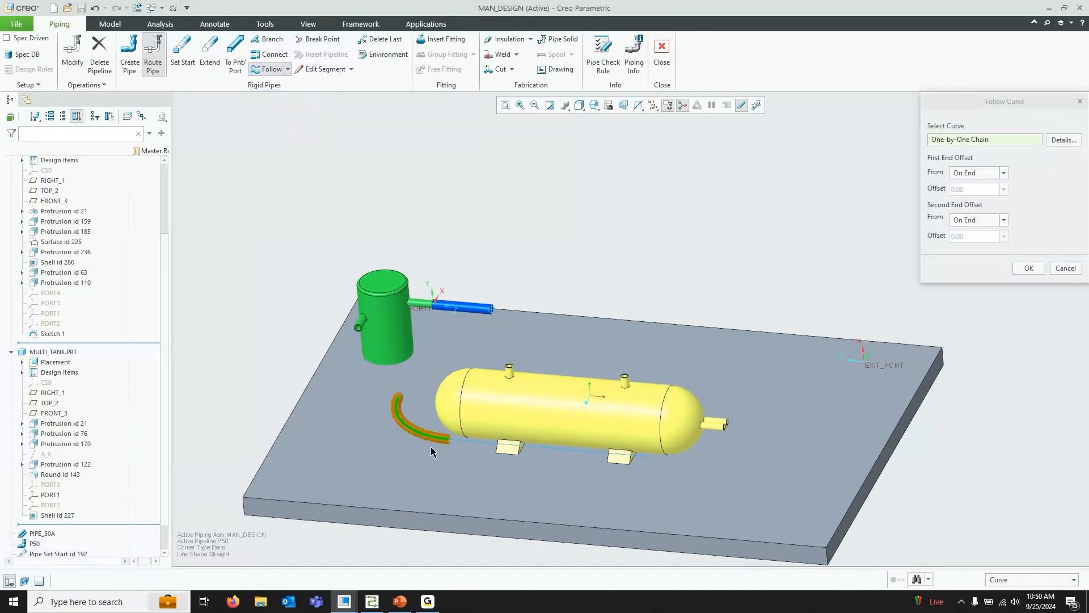
click(495, 446)
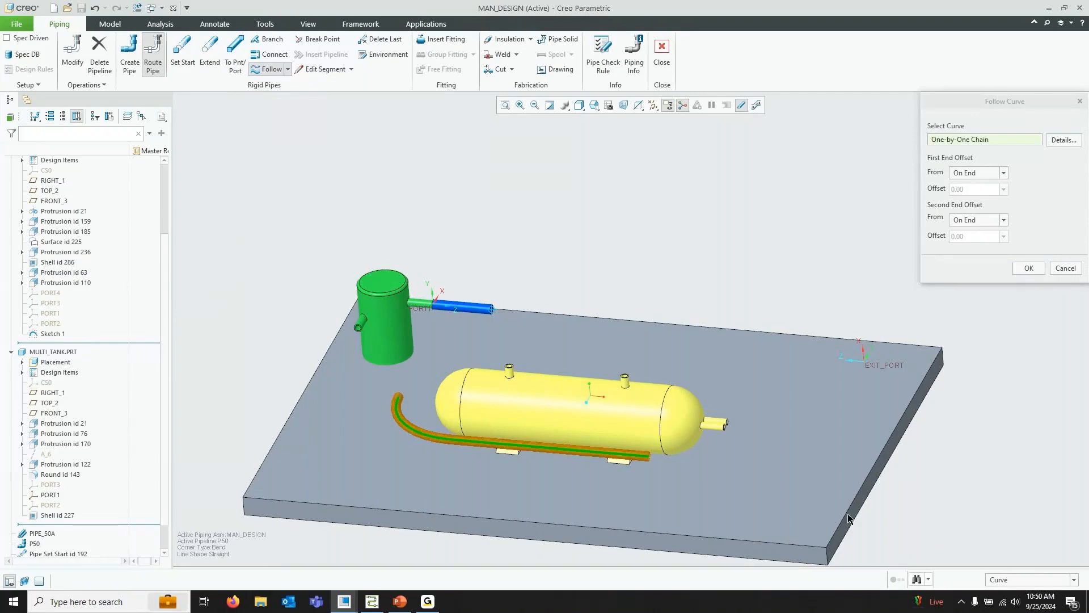
click(1032, 269)
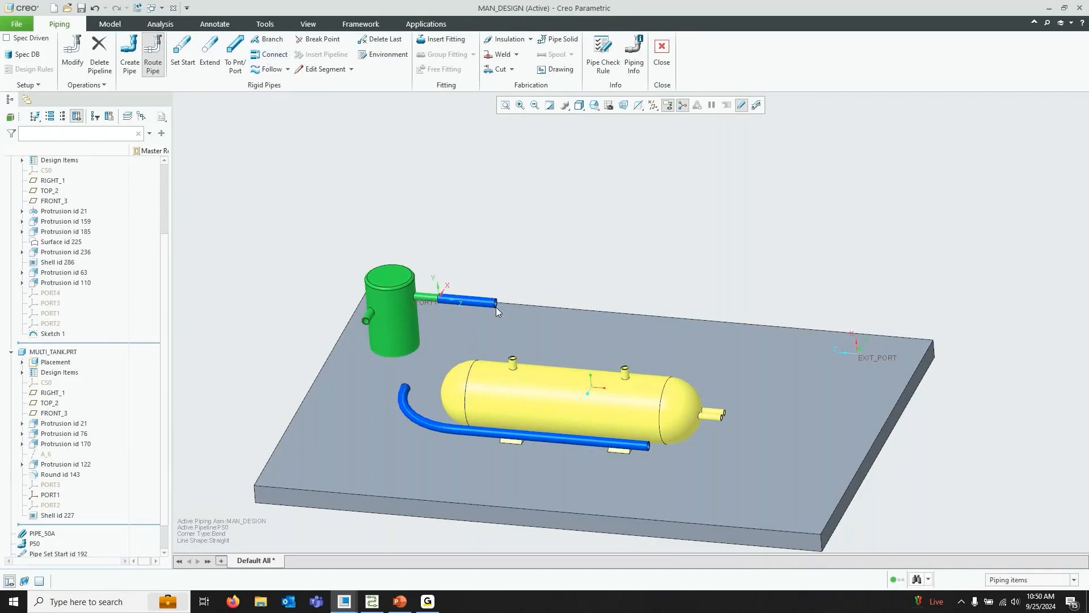
Connect the extended pipe end to the curve-following pipe end, with the first offset length set to 200 mm
click(275, 55)
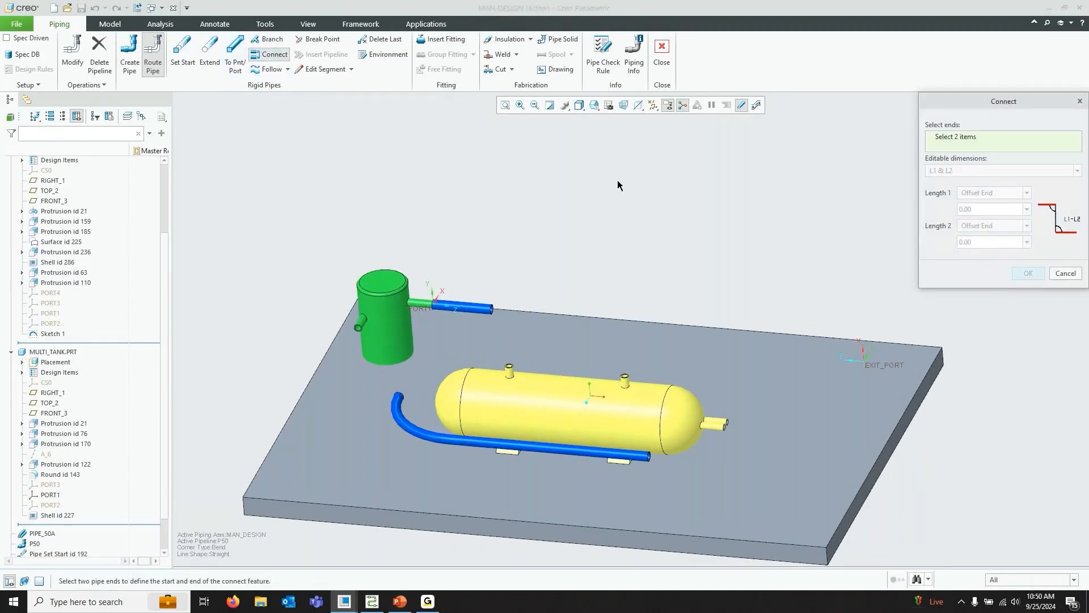
click(401, 403)
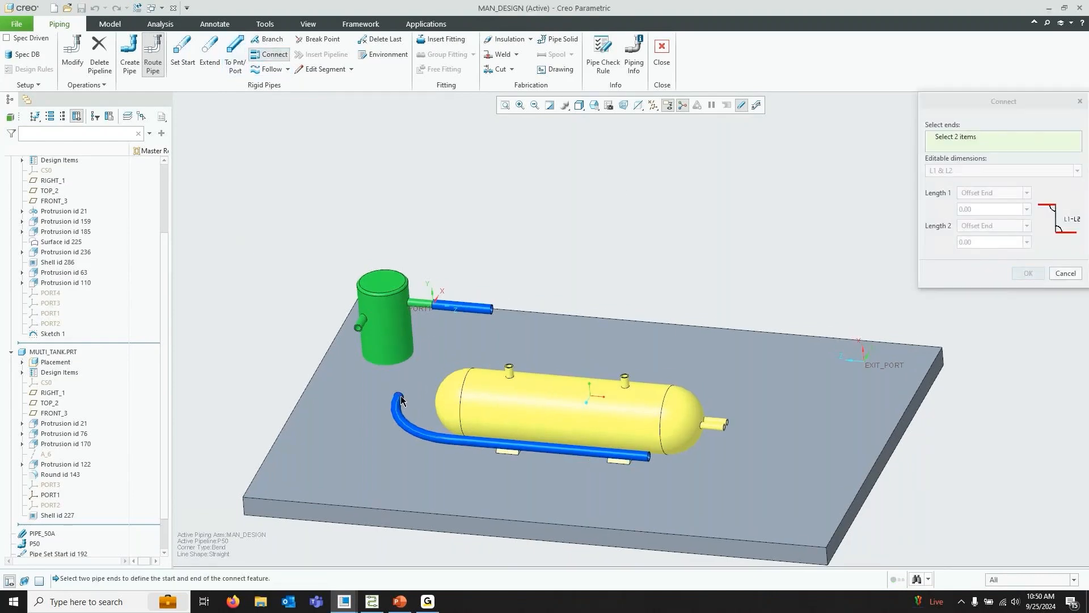
click(492, 312)
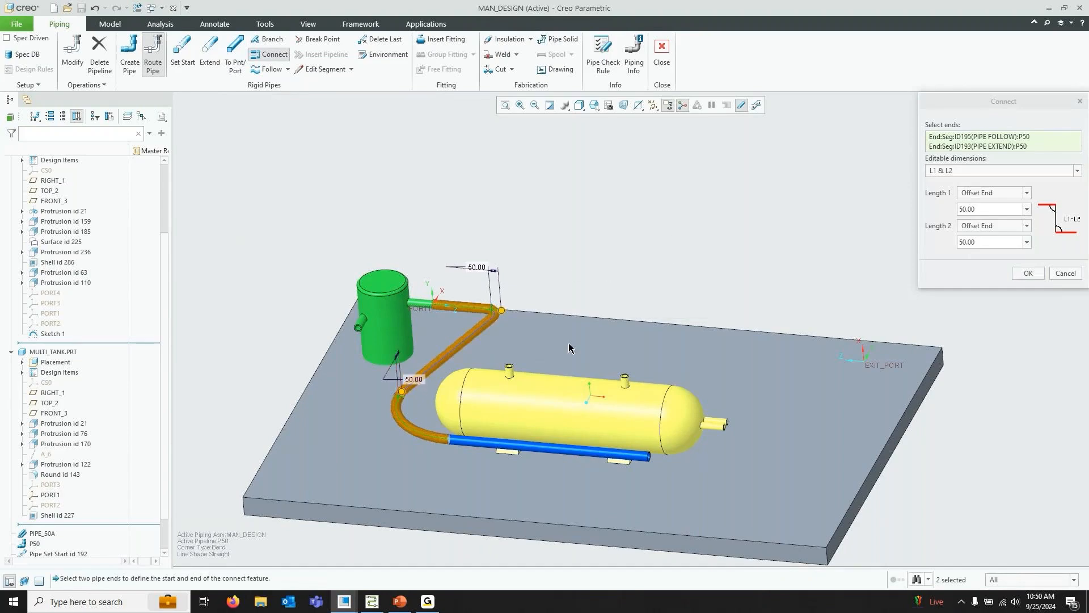
mouse_move(569, 343)
middle_down()
mouse_move(559, 326)
mouse_move(547, 343)
middle_up()
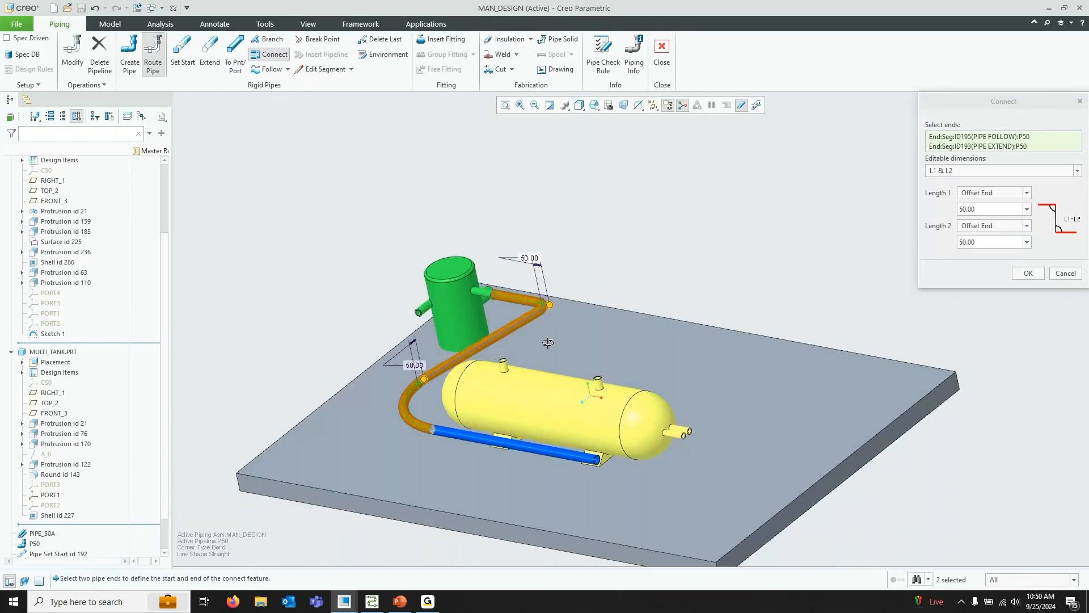
scroll(431, 370, up, 6)
scroll(444, 366, down, 6)
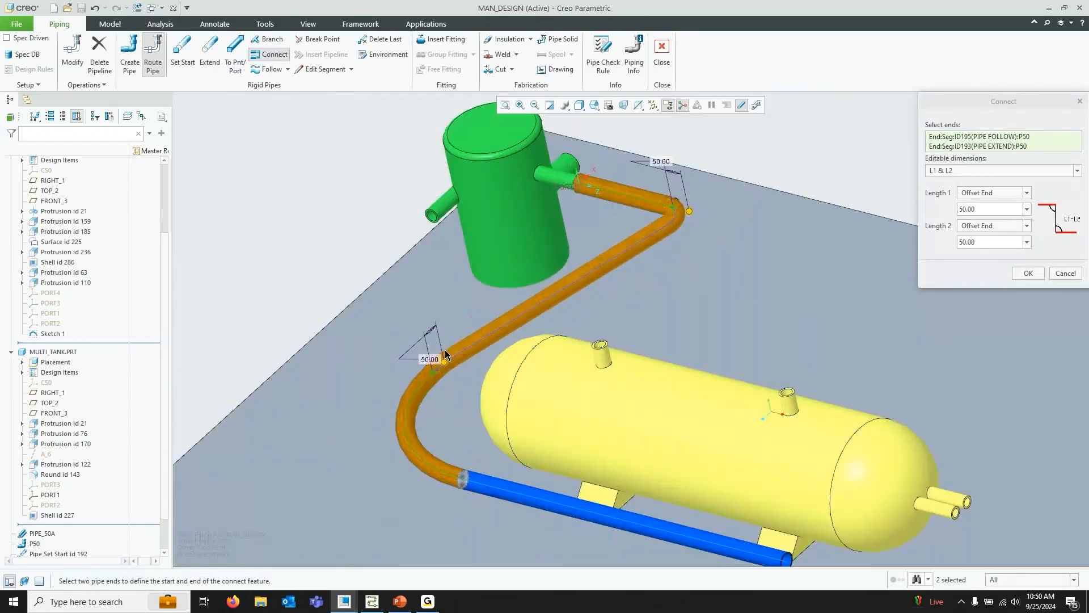
text(200)
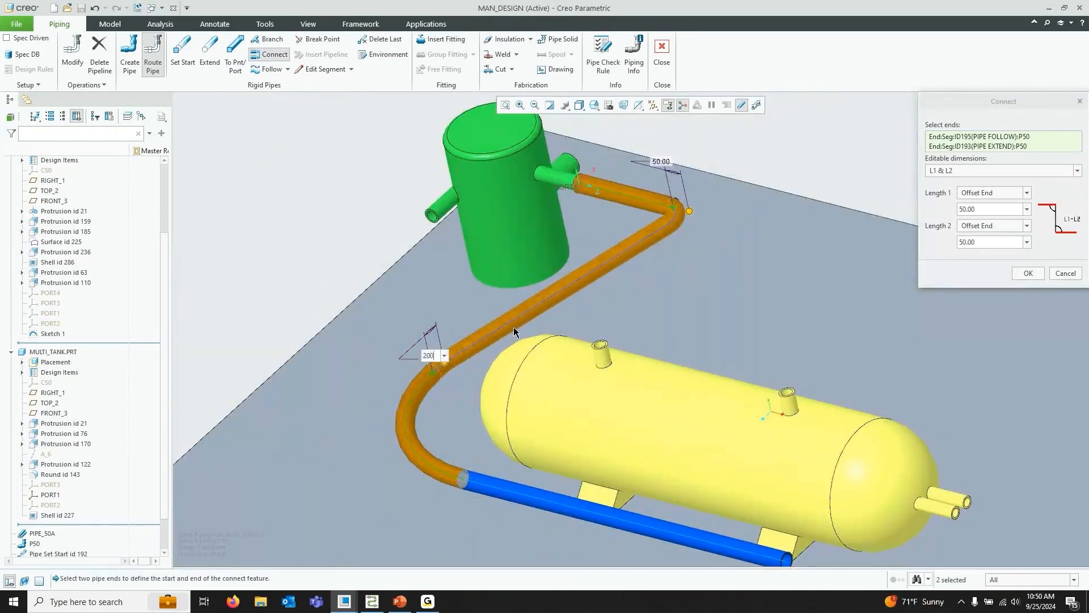
key(Return)
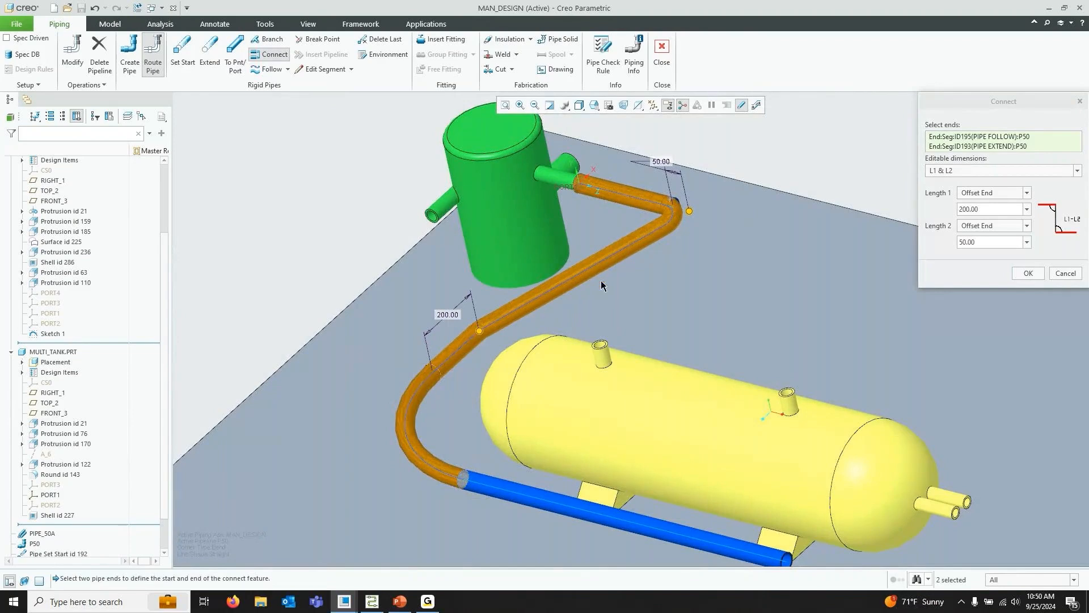
middle_drag(697, 281, 745, 286)
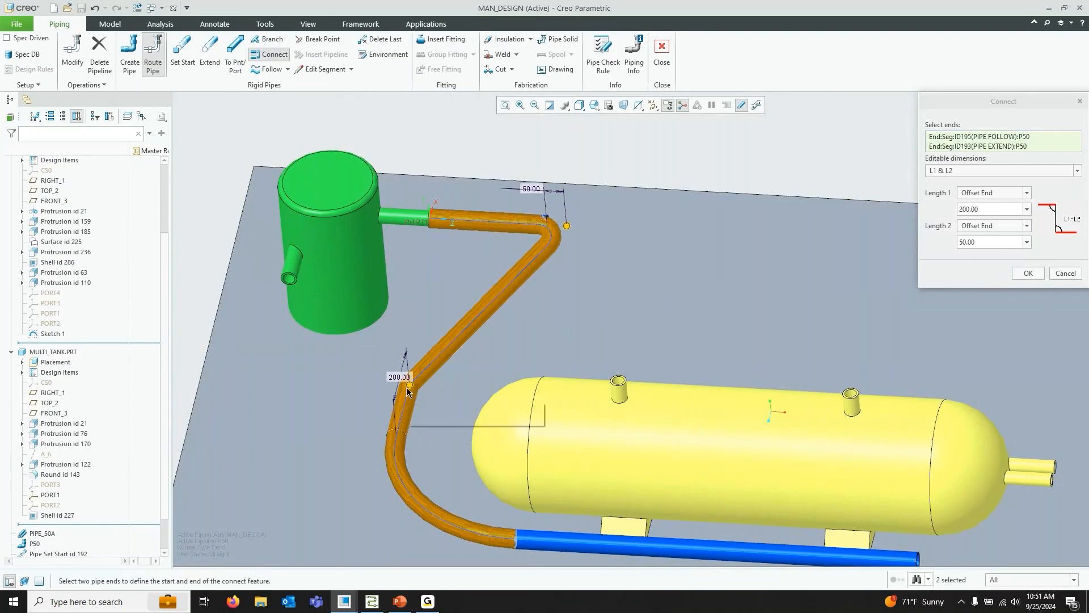
click(1028, 271)
Set a new pipe start at the free end of the curve-following pipe beside the yellow tank
scroll(560, 211, up, 4)
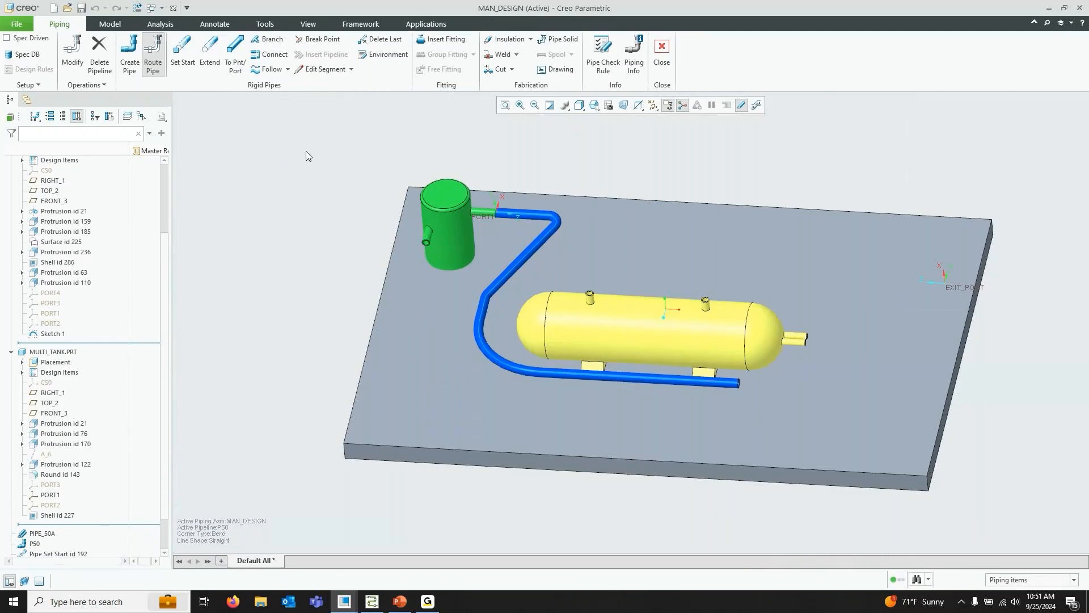
click(178, 56)
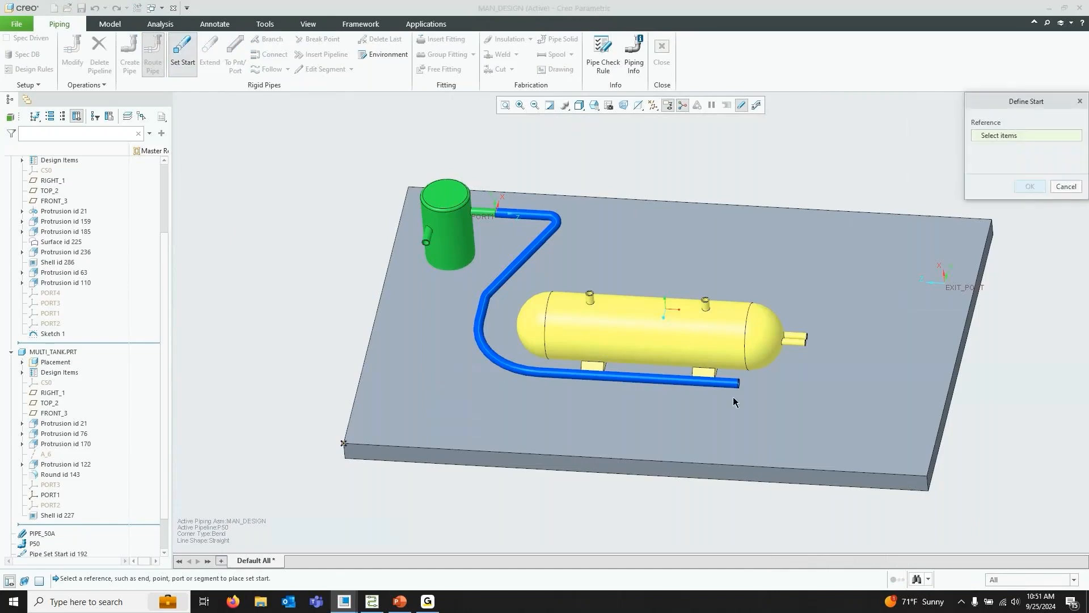
click(737, 384)
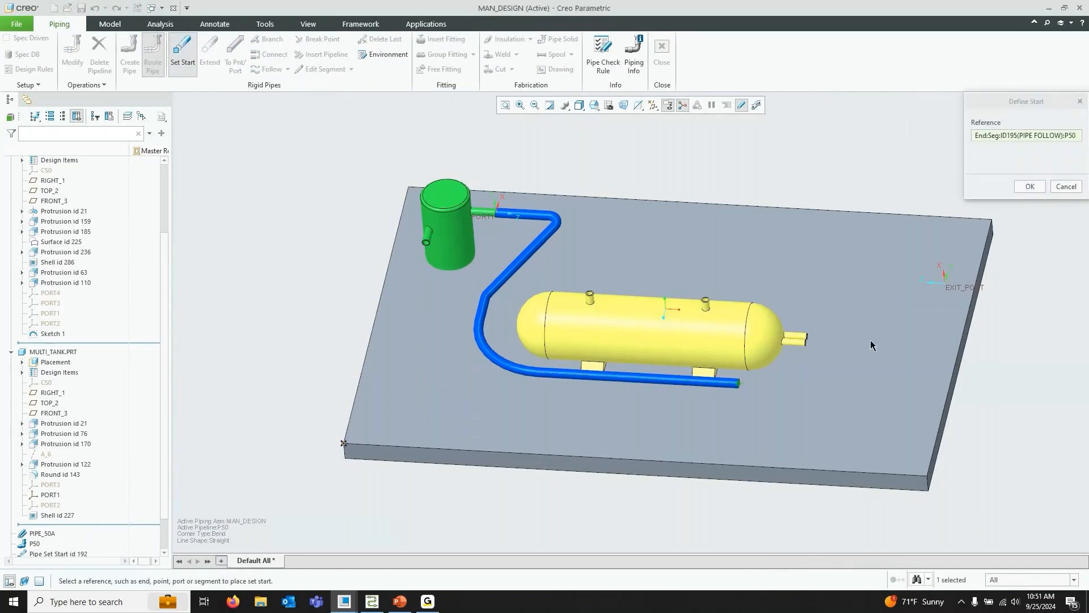
click(1029, 186)
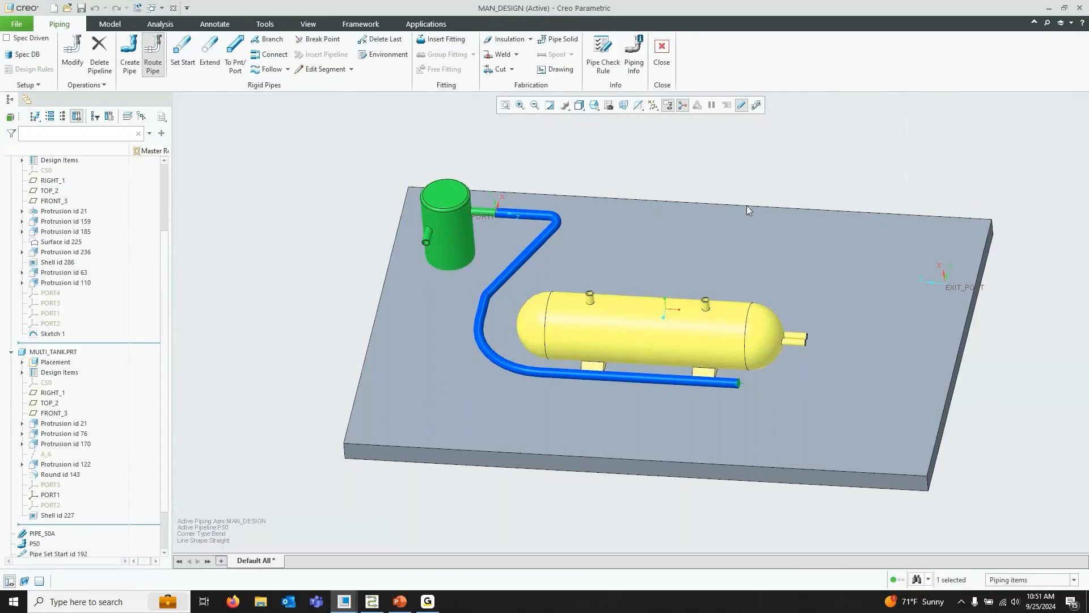
Extend the pipe end along its Y axis, offsetting 0 from the EXIT_PORT coordinate system
click(209, 53)
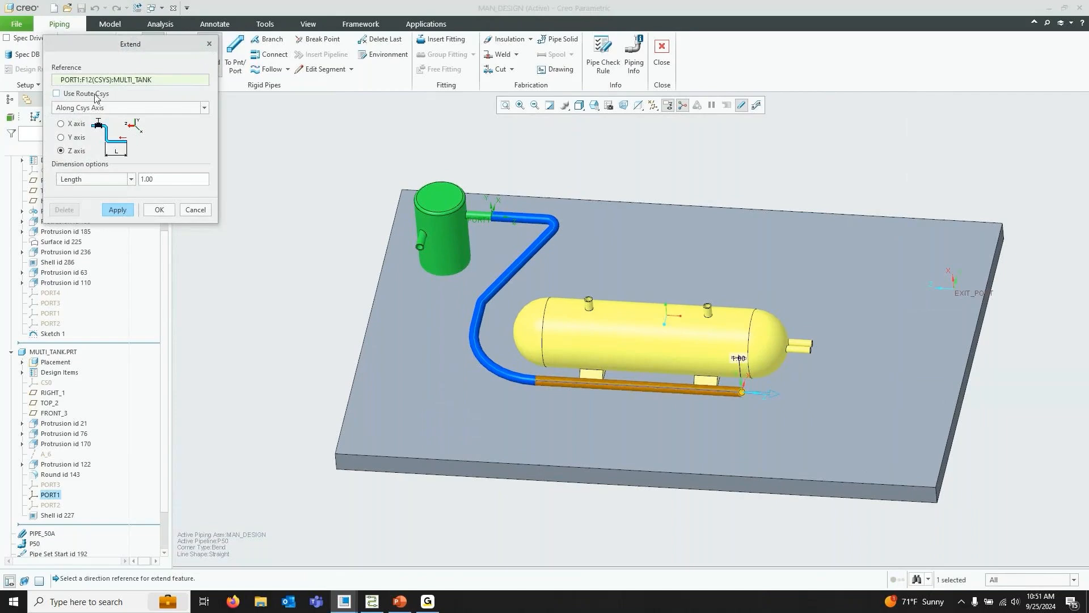
click(105, 109)
click(109, 108)
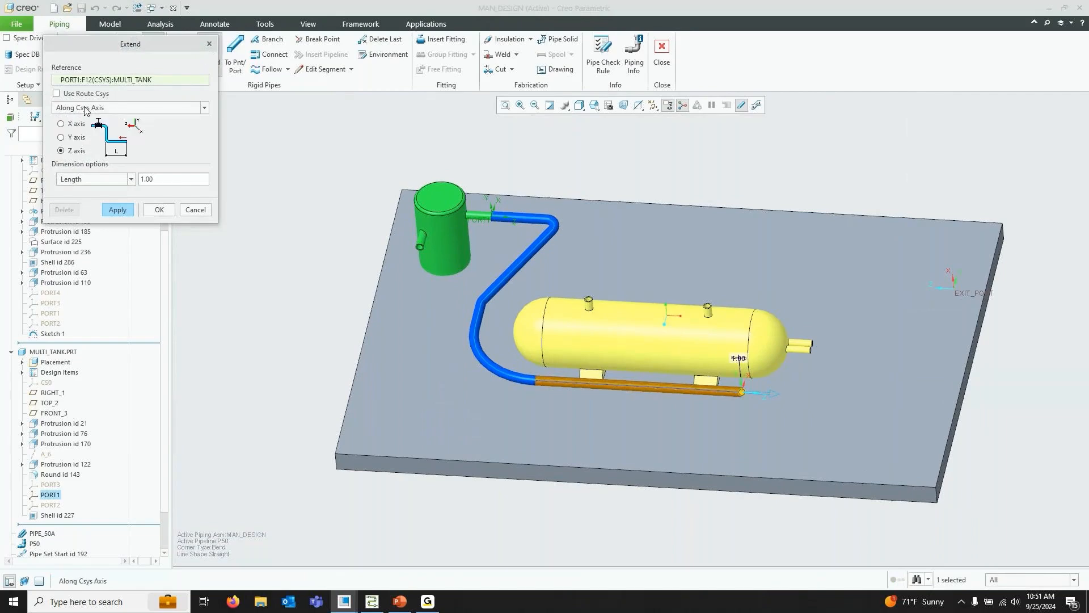
click(104, 180)
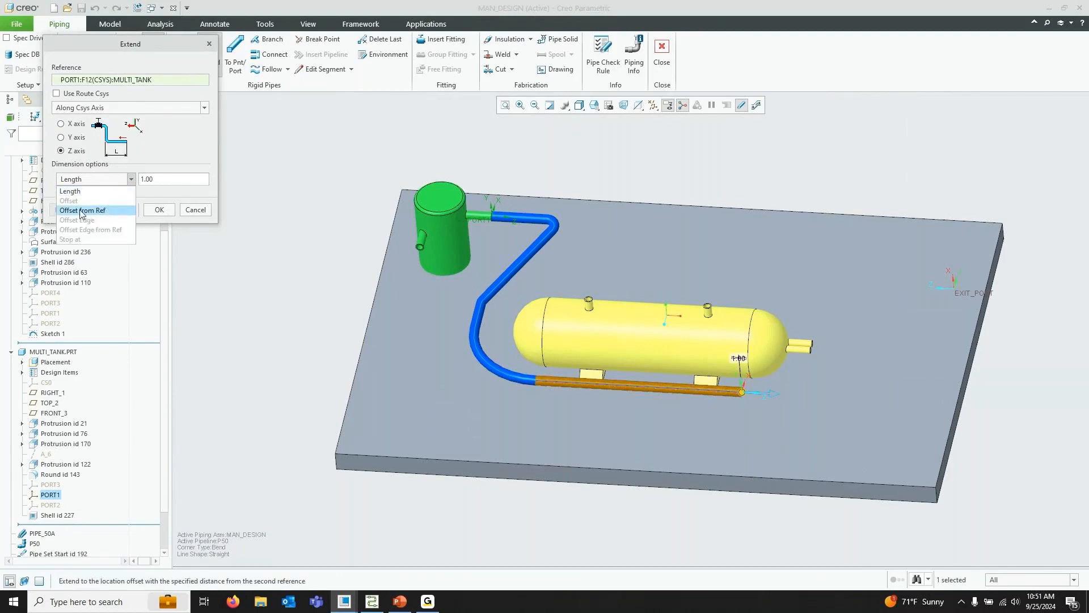
click(81, 210)
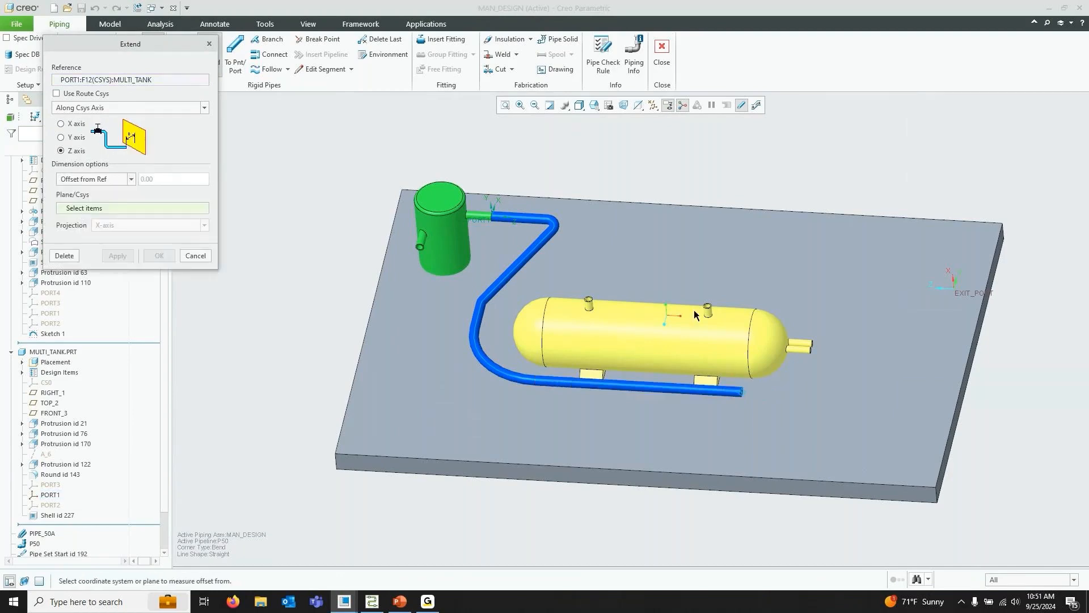
click(965, 294)
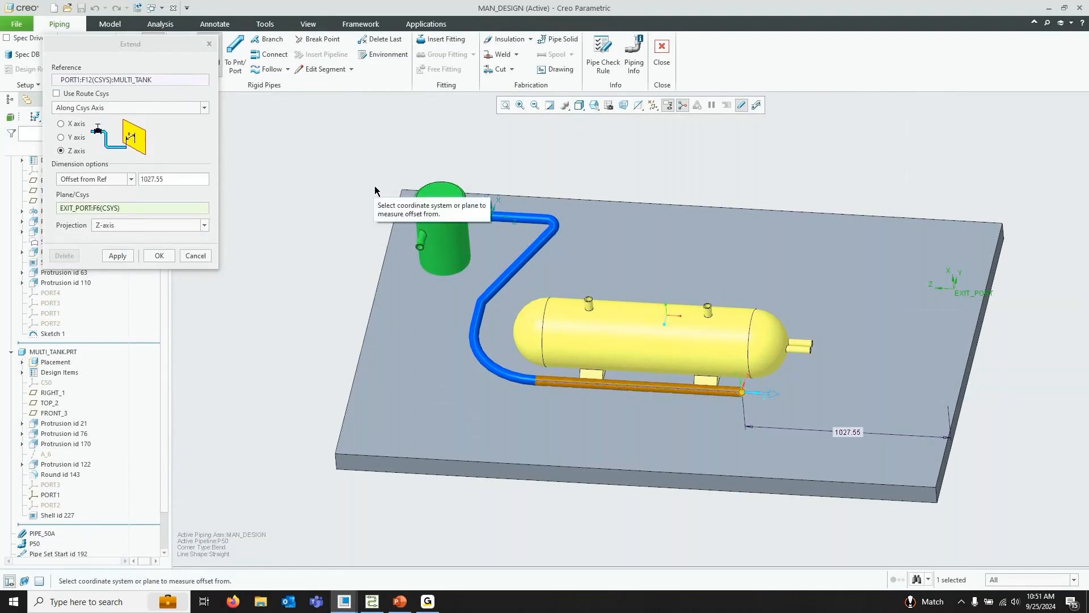
middle_drag(702, 271, 902, 354)
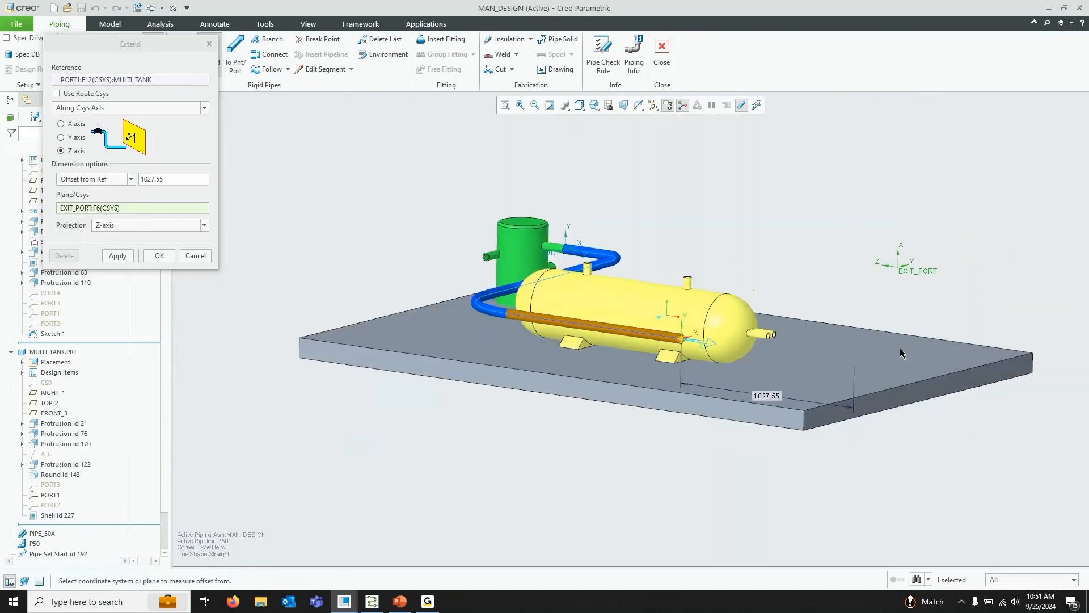
click(61, 138)
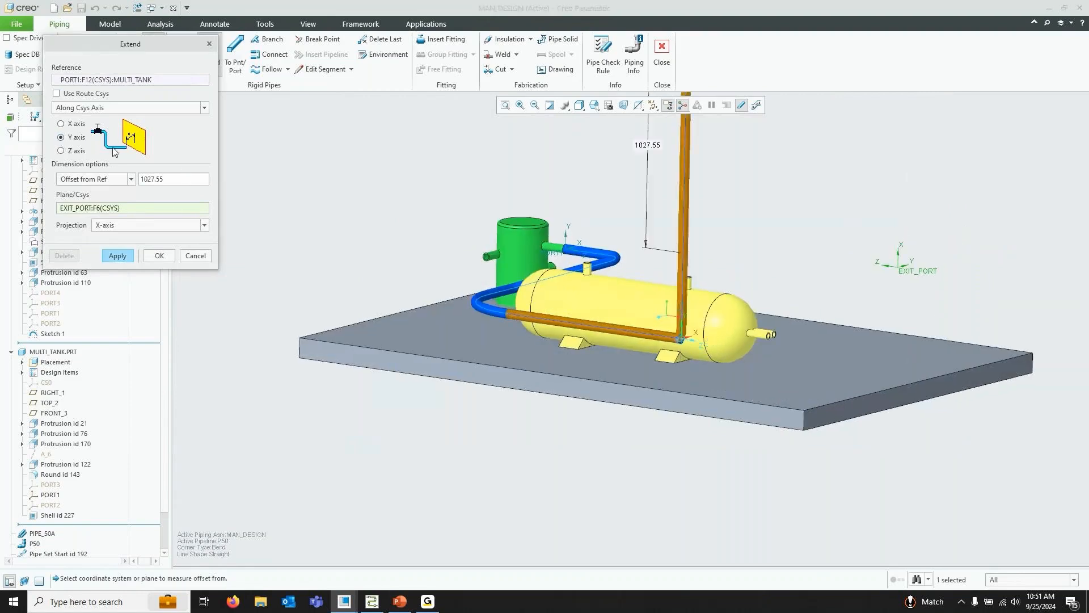
double_click(167, 180)
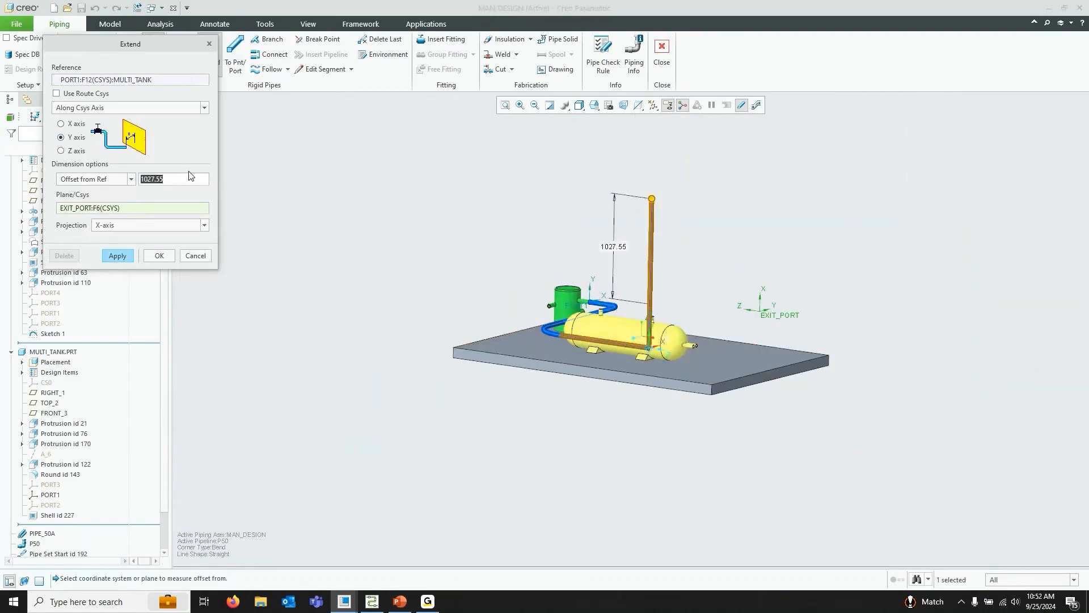
text(0)
key(Return)
scroll(673, 362, up, 5)
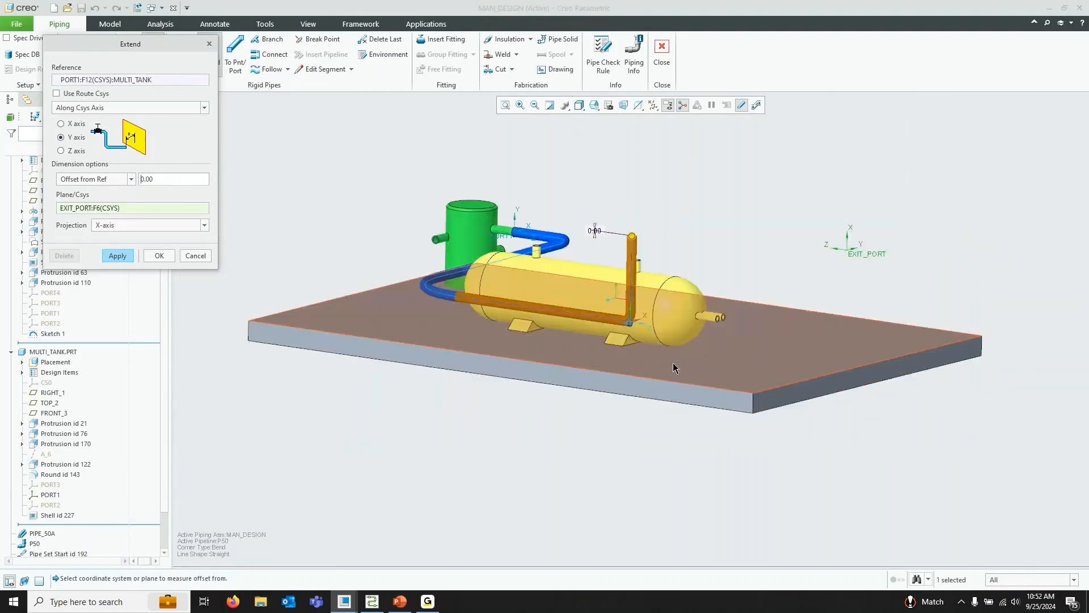
middle_drag(636, 363, 644, 271)
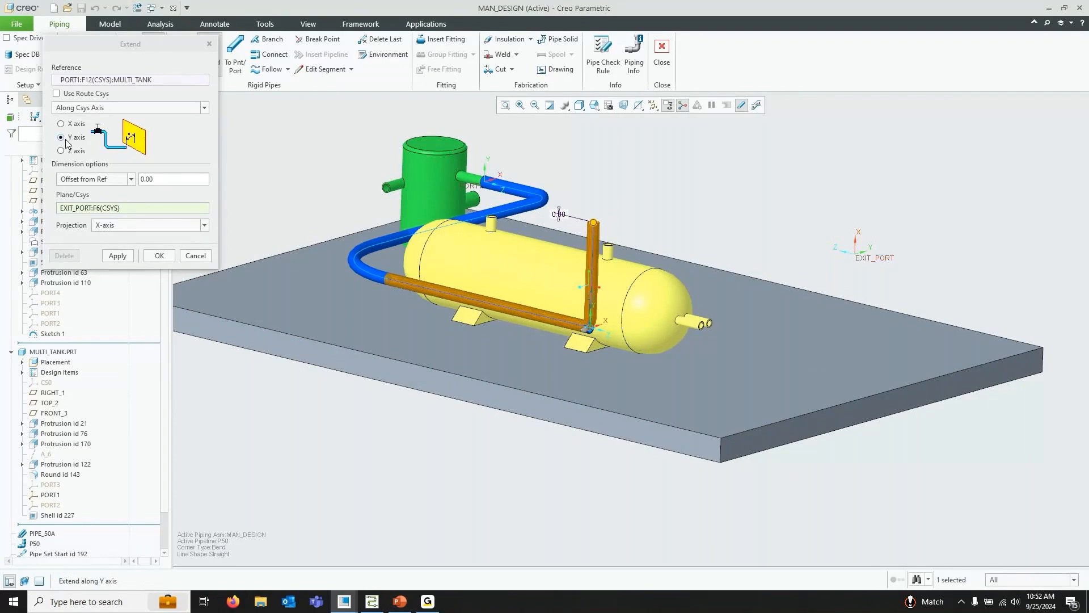
click(118, 256)
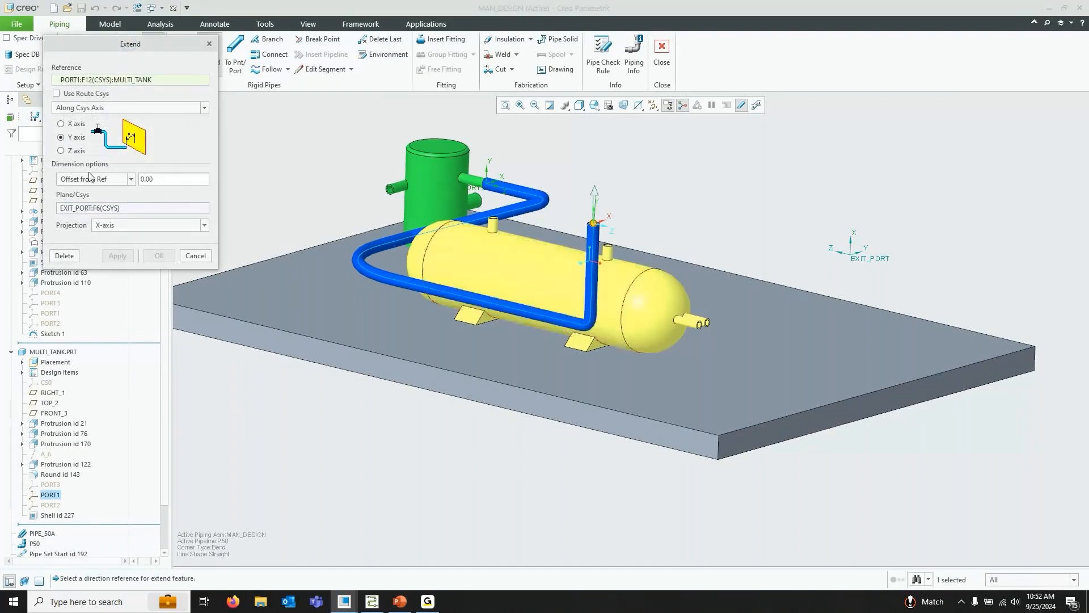
Extend the pipe along its X axis with a 0 offset from the EXIT_PORT coordinate system
click(77, 123)
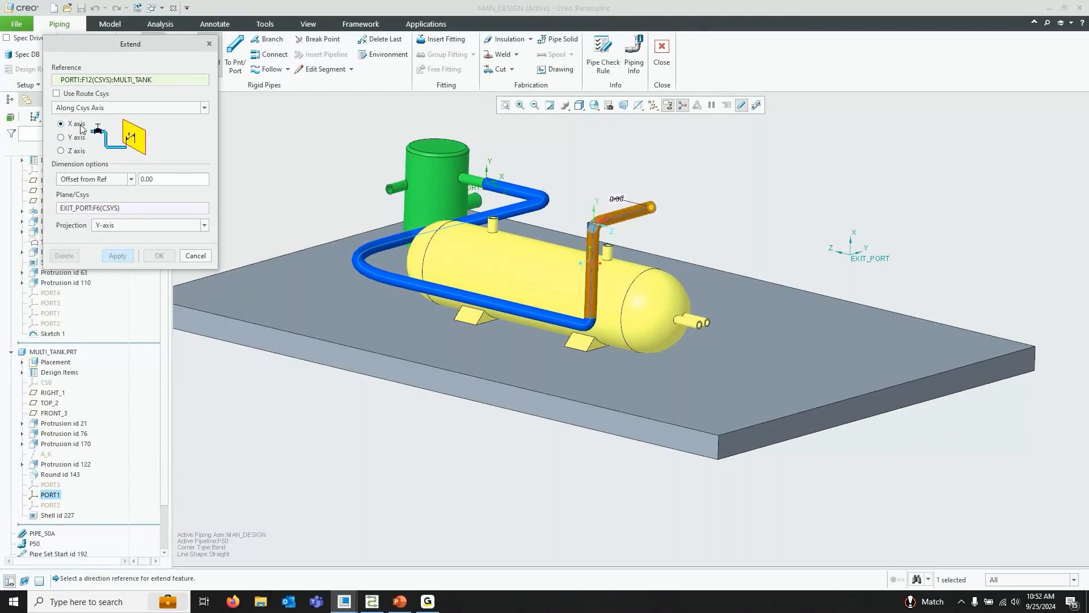
middle_drag(794, 318, 880, 300)
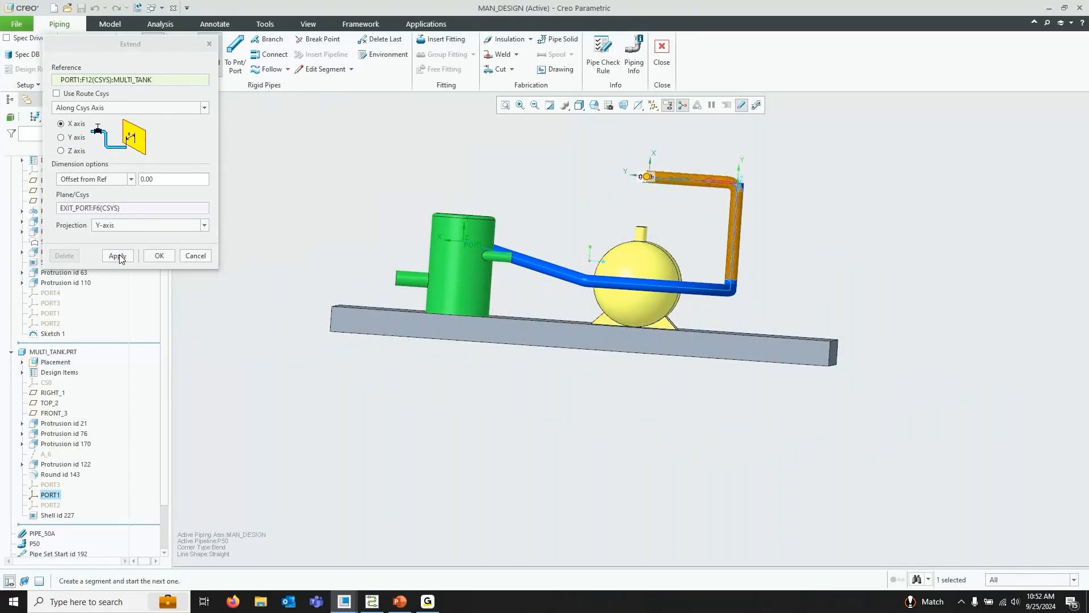
click(153, 256)
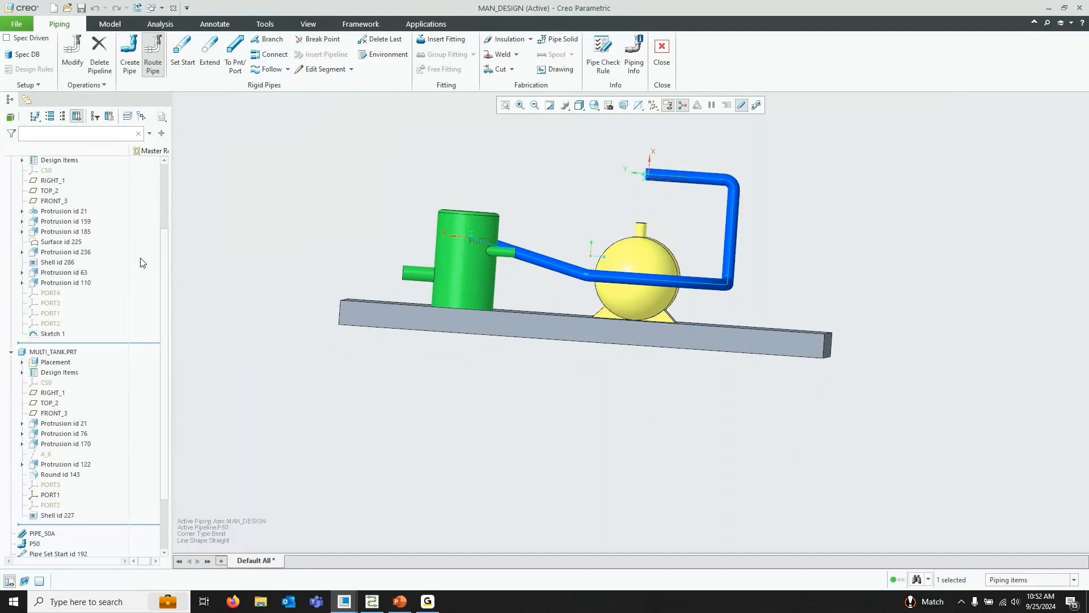
Route the pipe from its current end to the EXIT_PORT
middle_drag(845, 260, 757, 256)
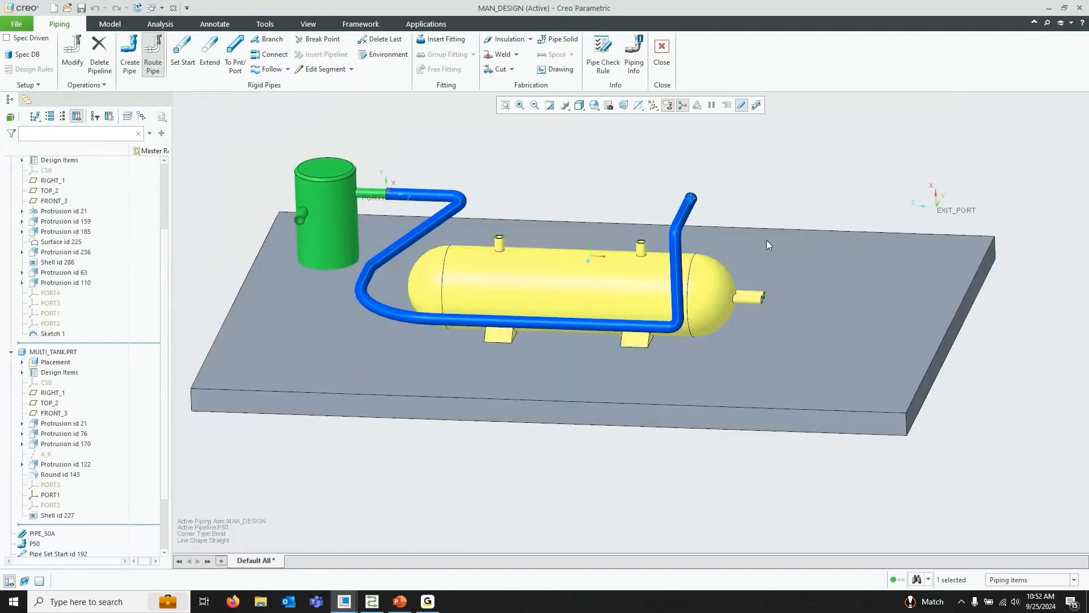
click(236, 58)
scroll(876, 283, up, 2)
scroll(859, 215, down, 4)
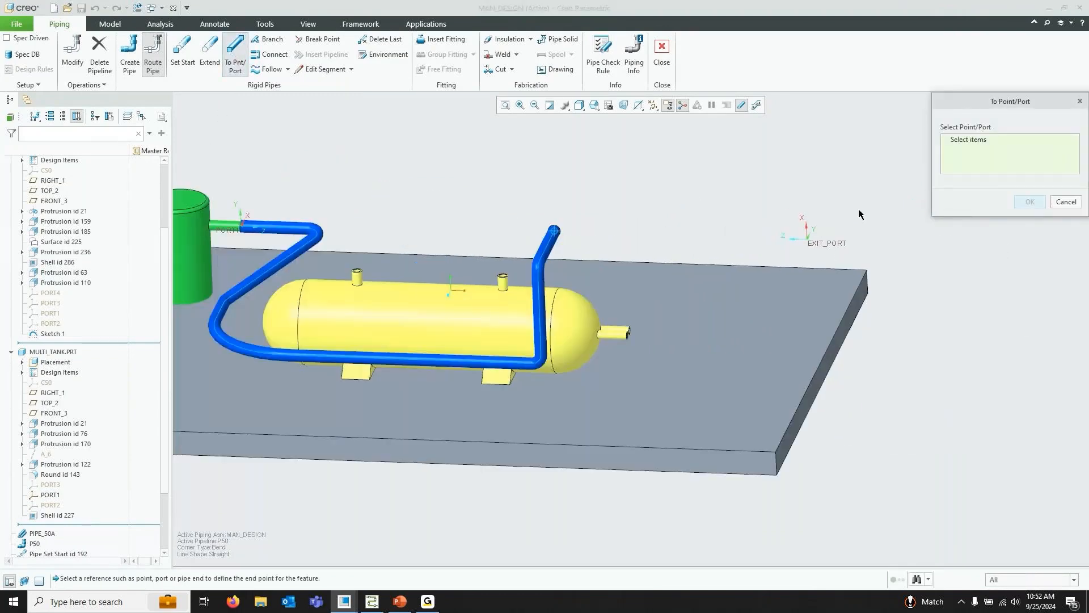
click(827, 243)
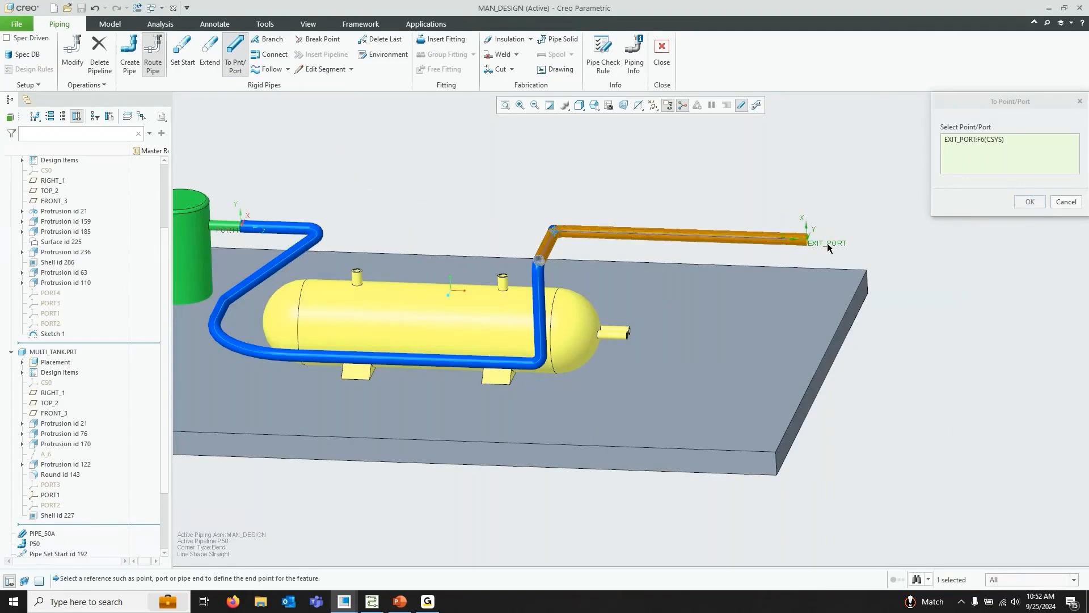
mouse_move(643, 203)
middle_down()
mouse_move(615, 200)
mouse_move(651, 213)
middle_up()
click(1030, 202)
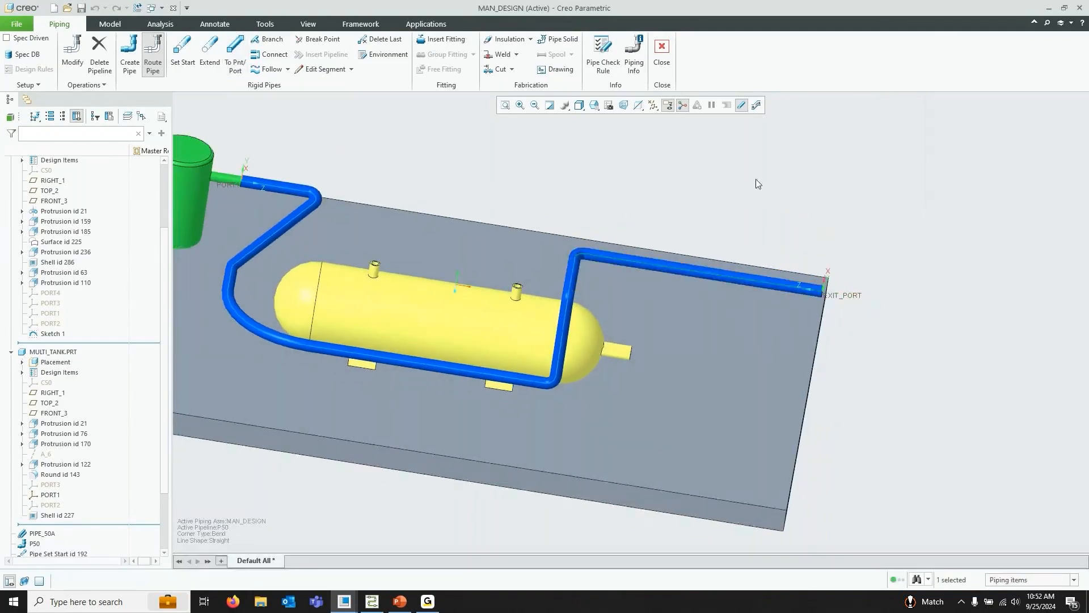
Start inserting a fitting and open the gate check valve from the Desktop's Piping Class > PTCU folder
scroll(756, 179, up, 3)
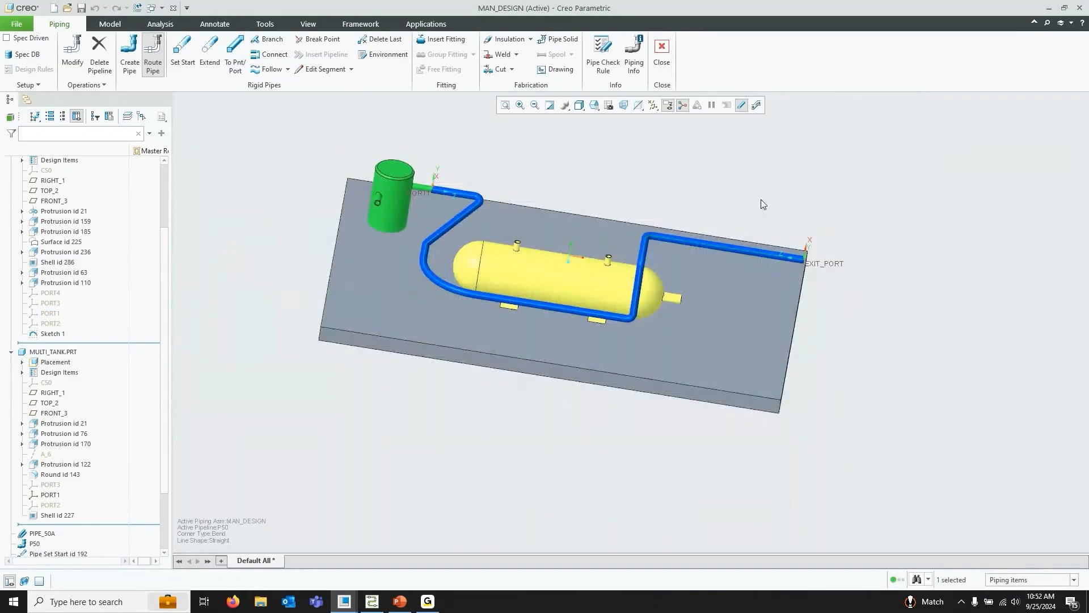
middle_drag(699, 201, 616, 177)
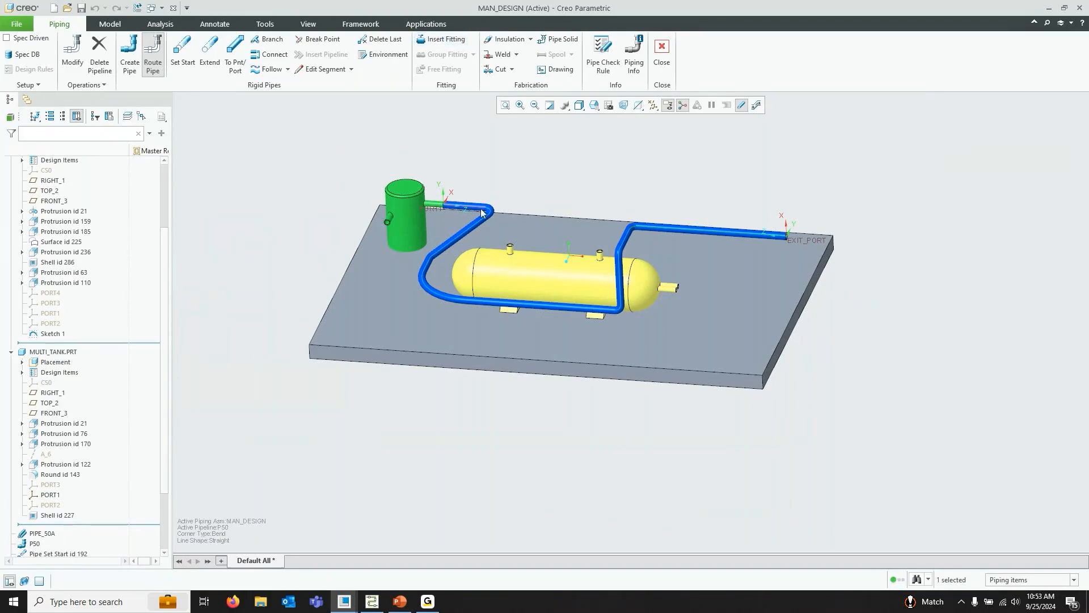
click(428, 48)
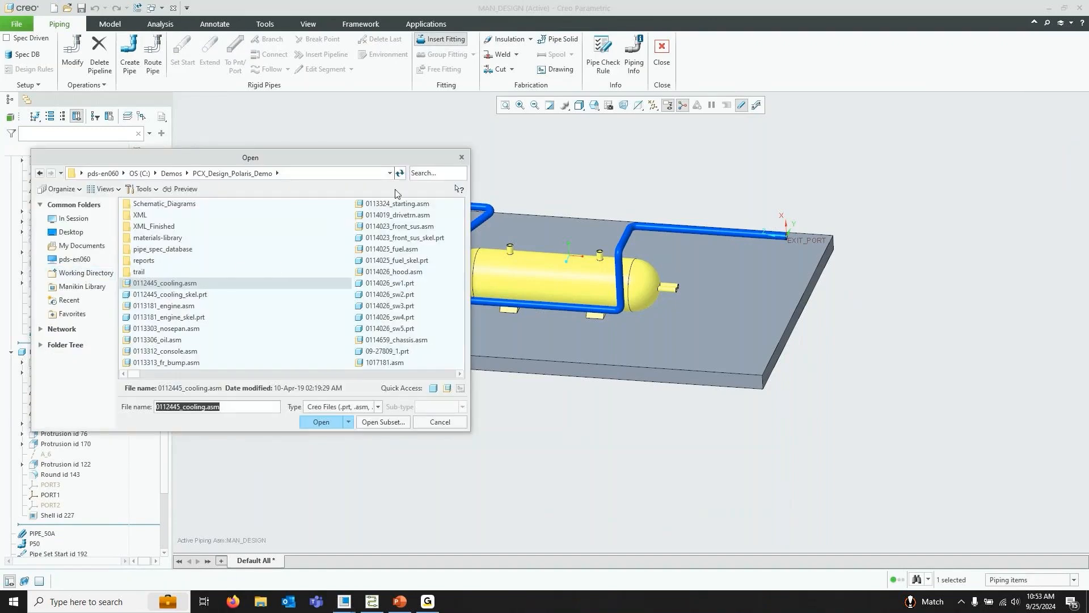
click(78, 237)
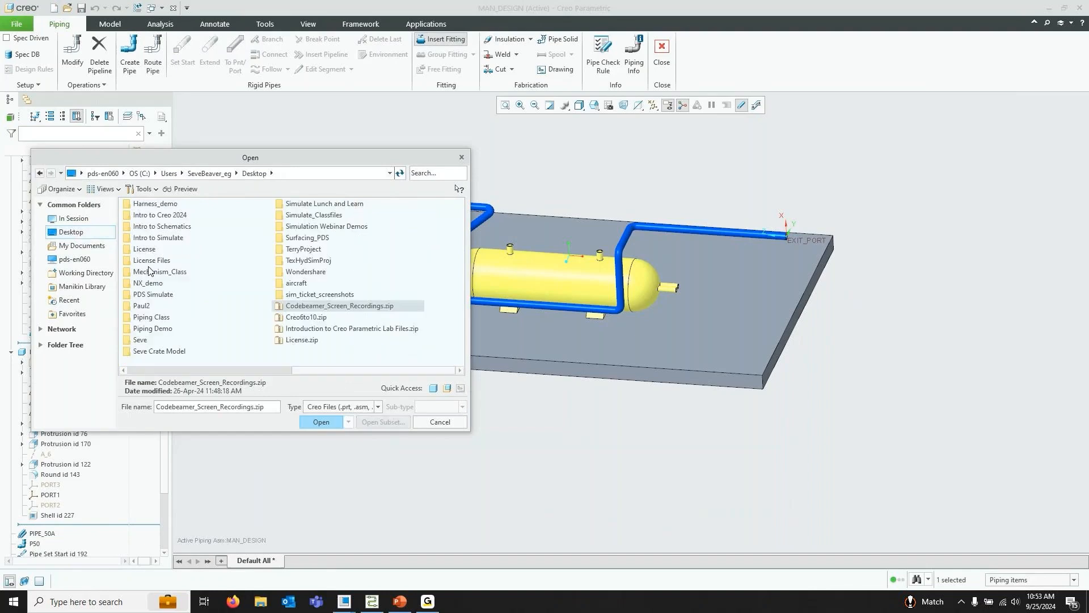
scroll(182, 318, down, 1)
double_click(149, 321)
double_click(151, 293)
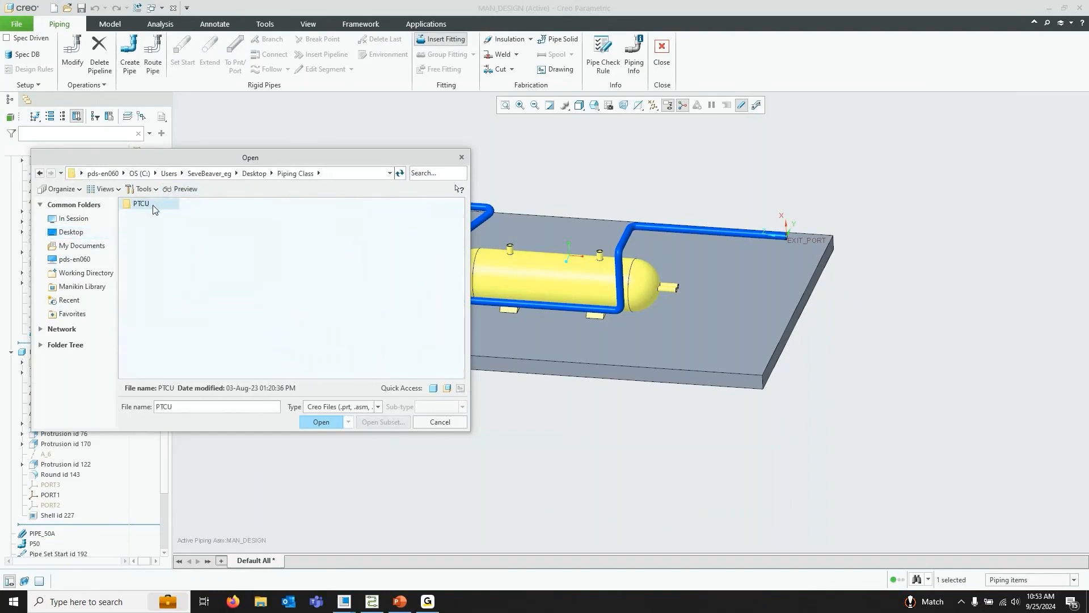
double_click(146, 205)
double_click(147, 205)
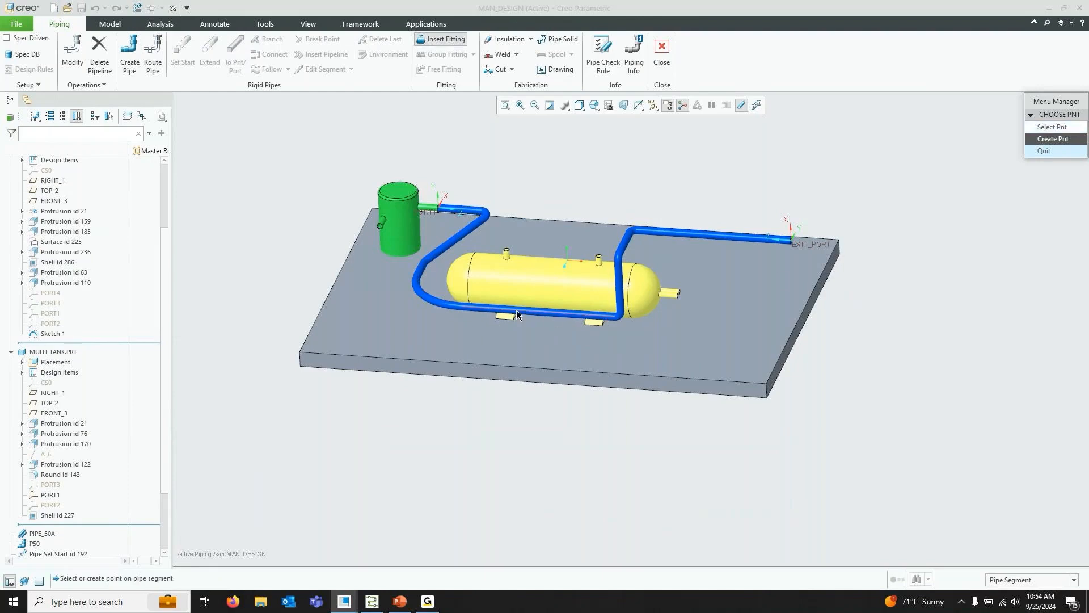
Create the fitting's insertion point on the pipe segment beneath the yellow tank at length ratio .25
scroll(516, 310, up, 4)
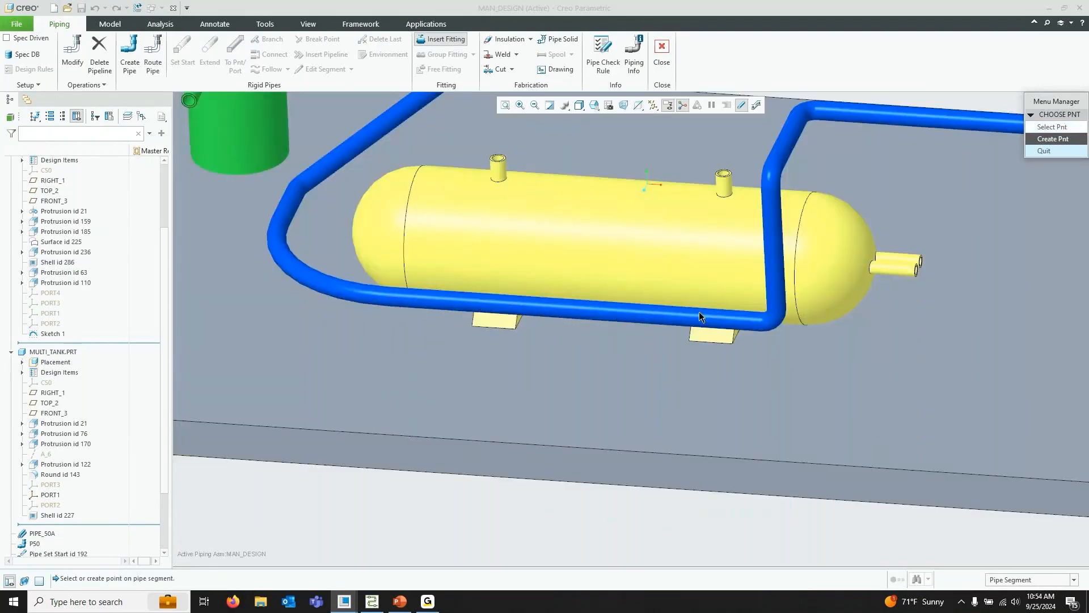
scroll(707, 318, down, 4)
click(1055, 139)
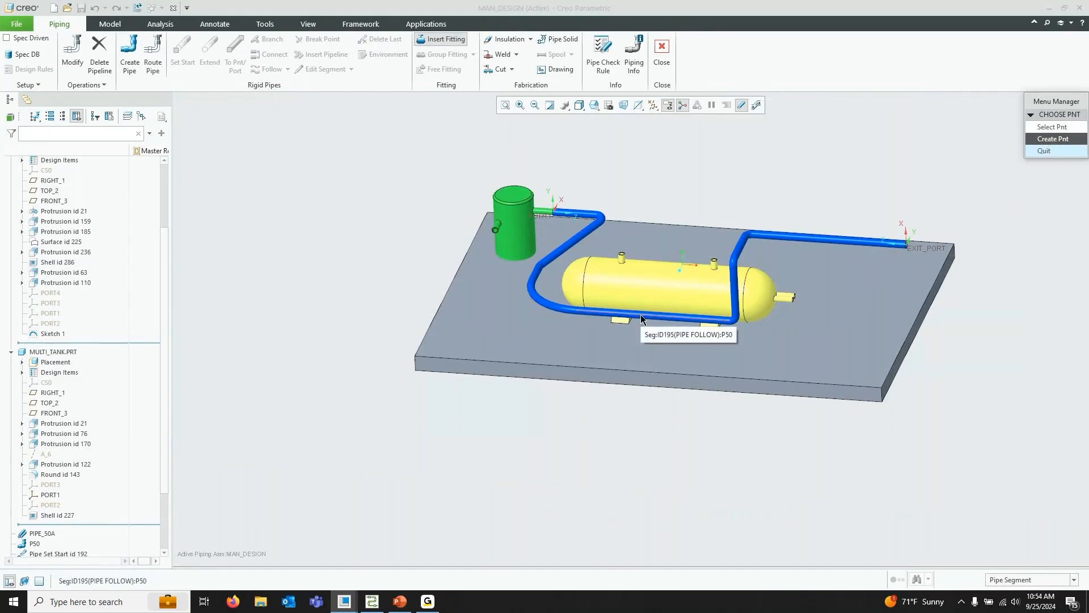
click(639, 314)
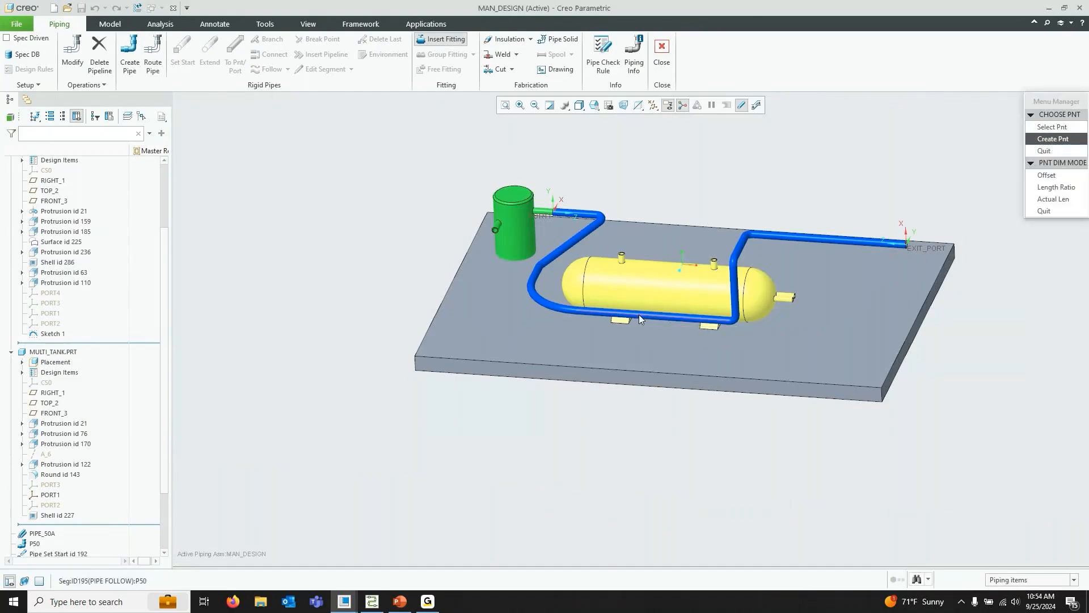
click(1060, 192)
text(.25)
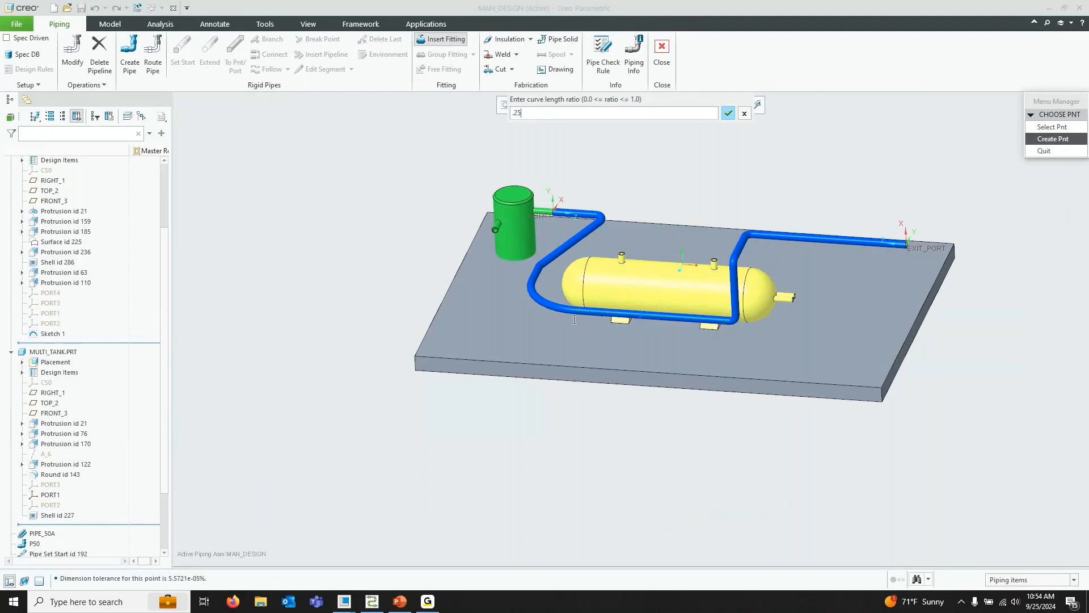
click(728, 113)
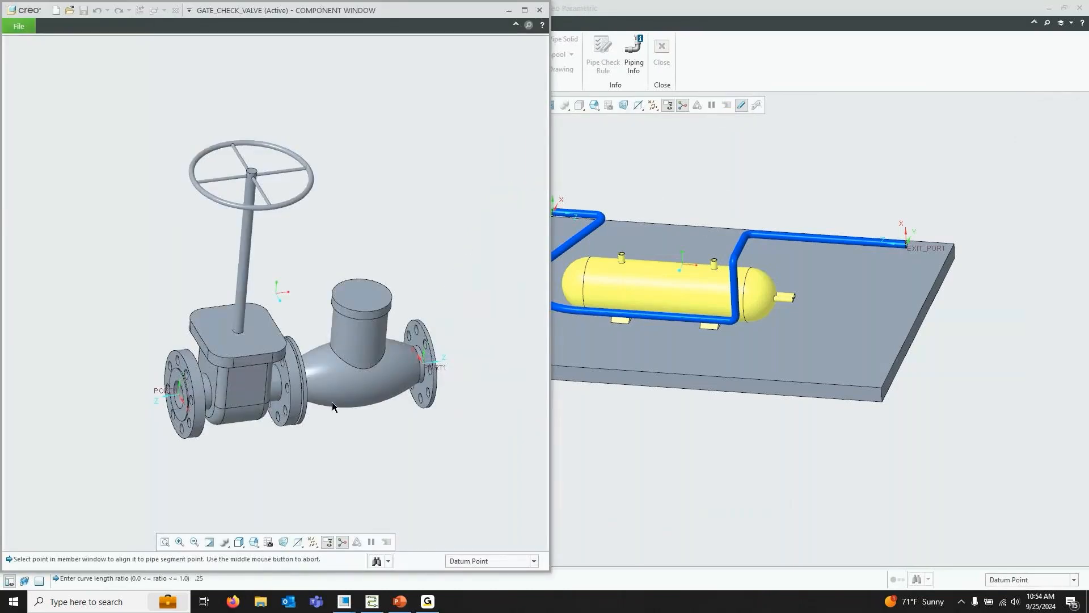
Show datum points in the valve window and pick the valve's END datum point to align it
scroll(282, 386, down, 1)
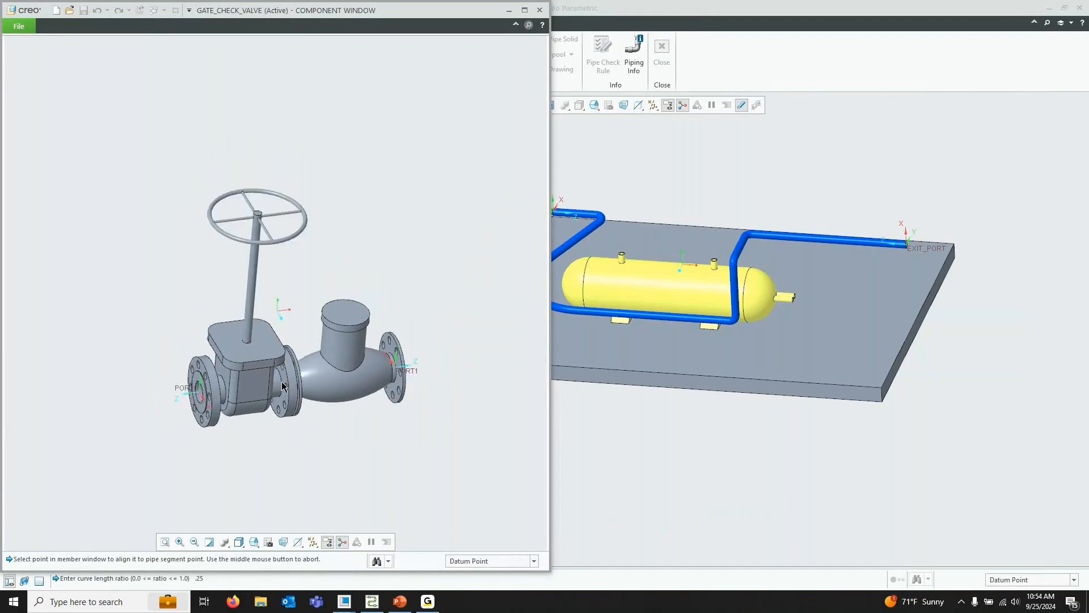
scroll(282, 385, up, 1)
scroll(289, 377, down, 1)
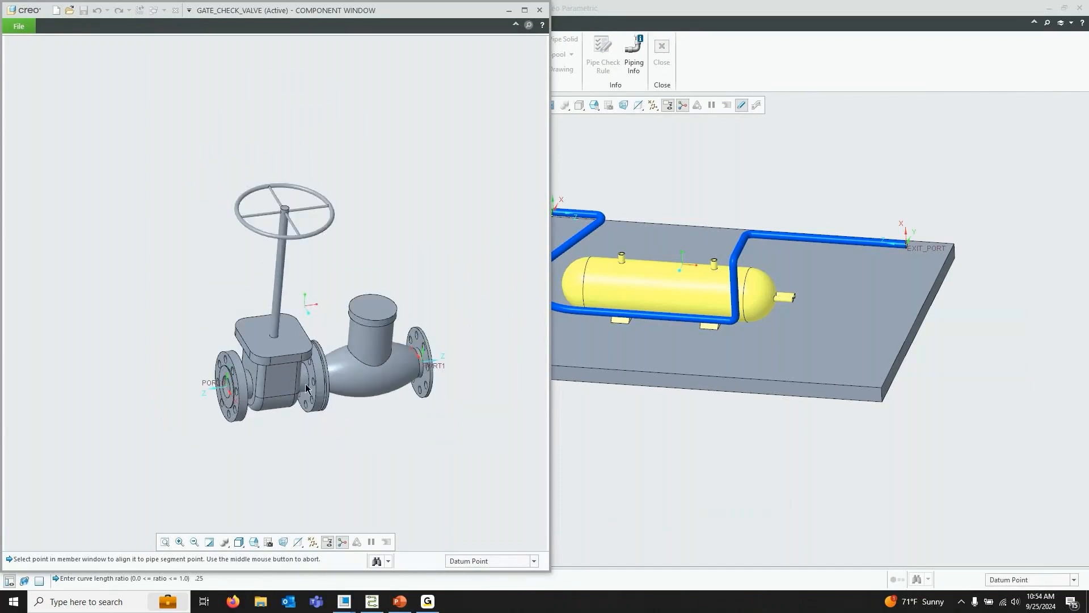
click(312, 542)
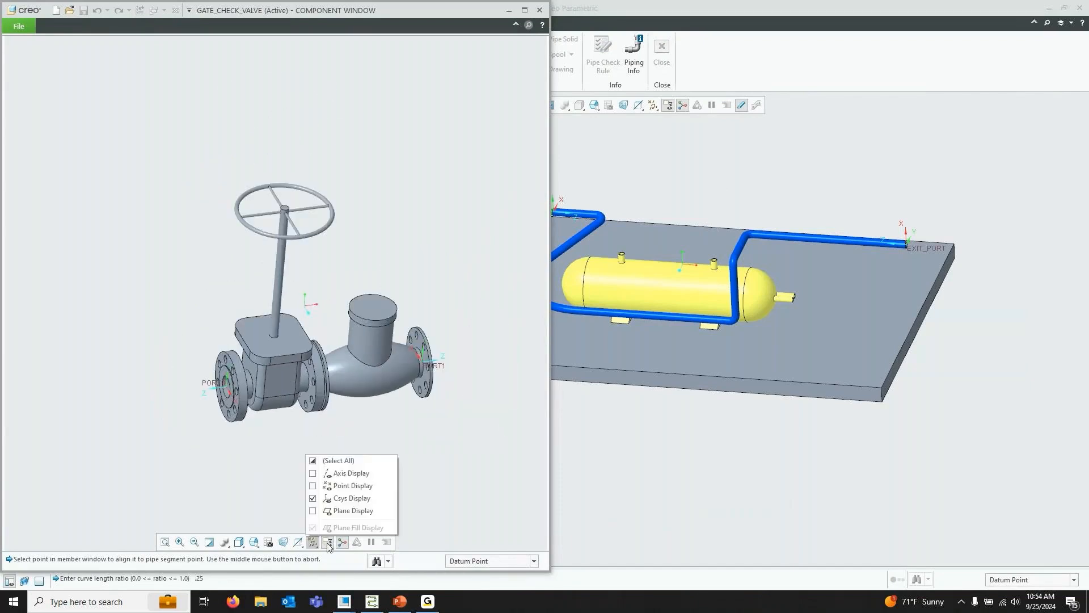
click(366, 486)
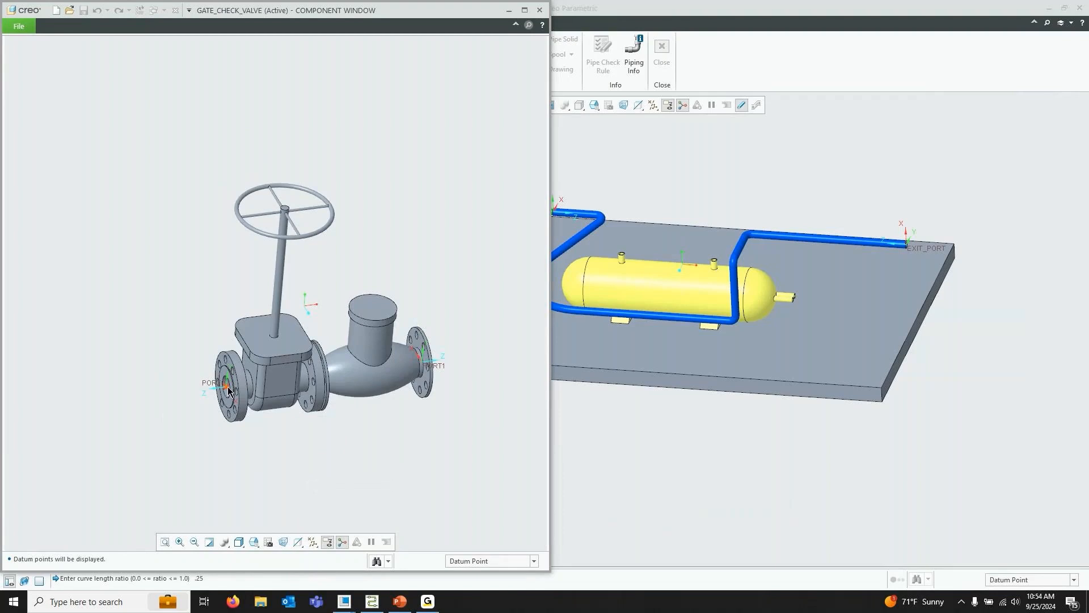
key(Return)
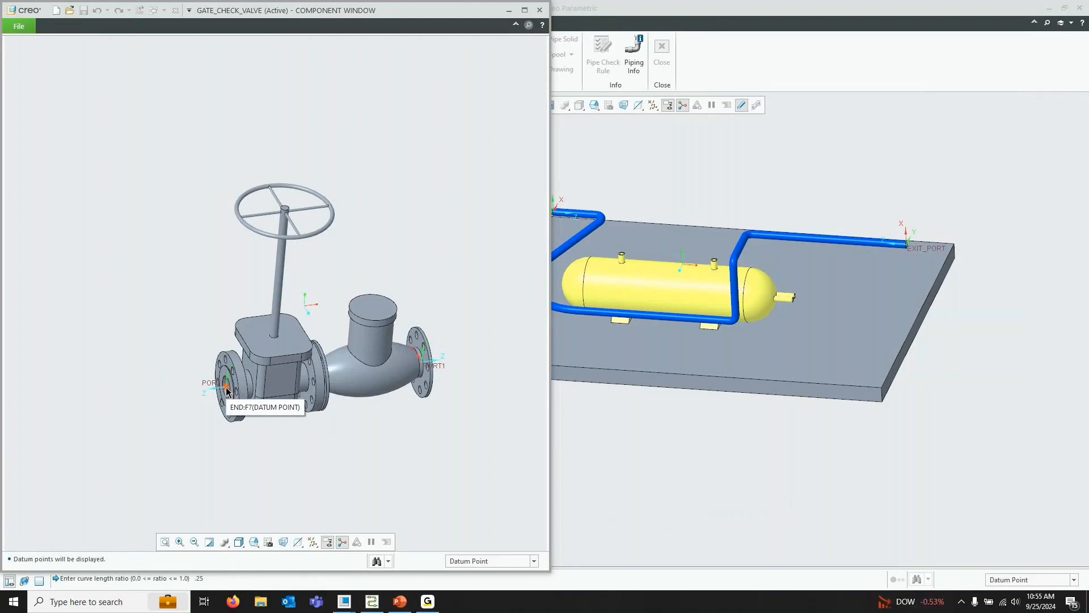
click(226, 389)
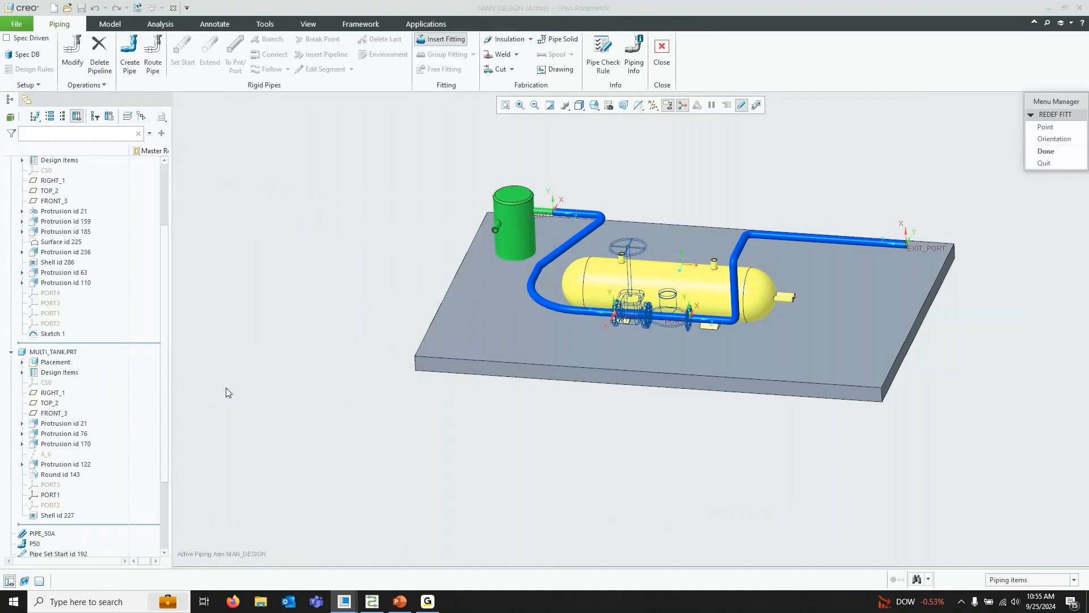
Finish placing the gate check valve on the pipe segment beneath the yellow tank
scroll(628, 311, up, 8)
scroll(579, 363, down, 3)
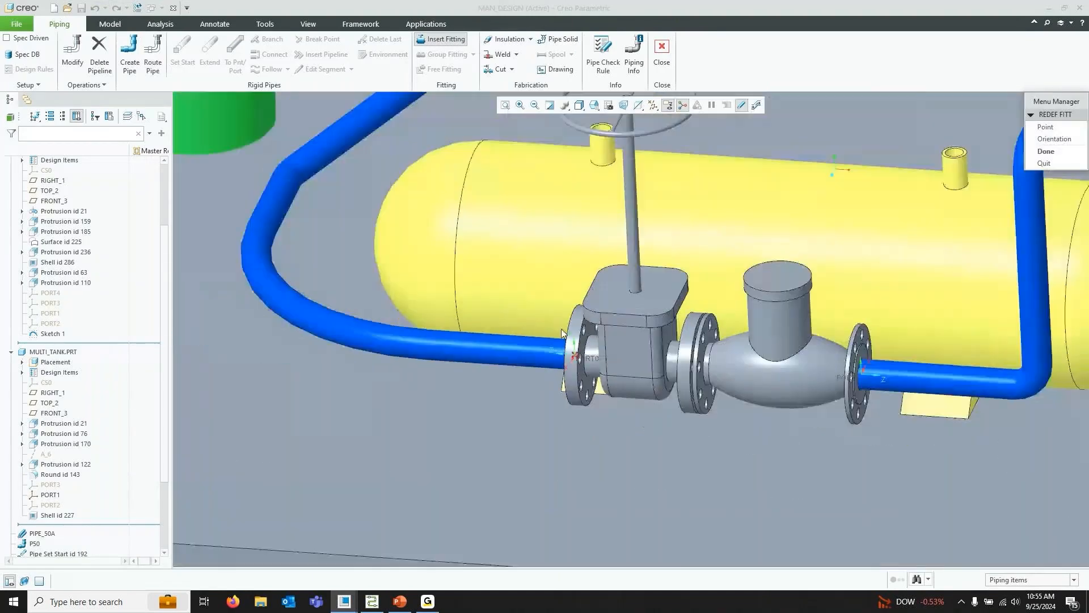
scroll(576, 353, down, 2)
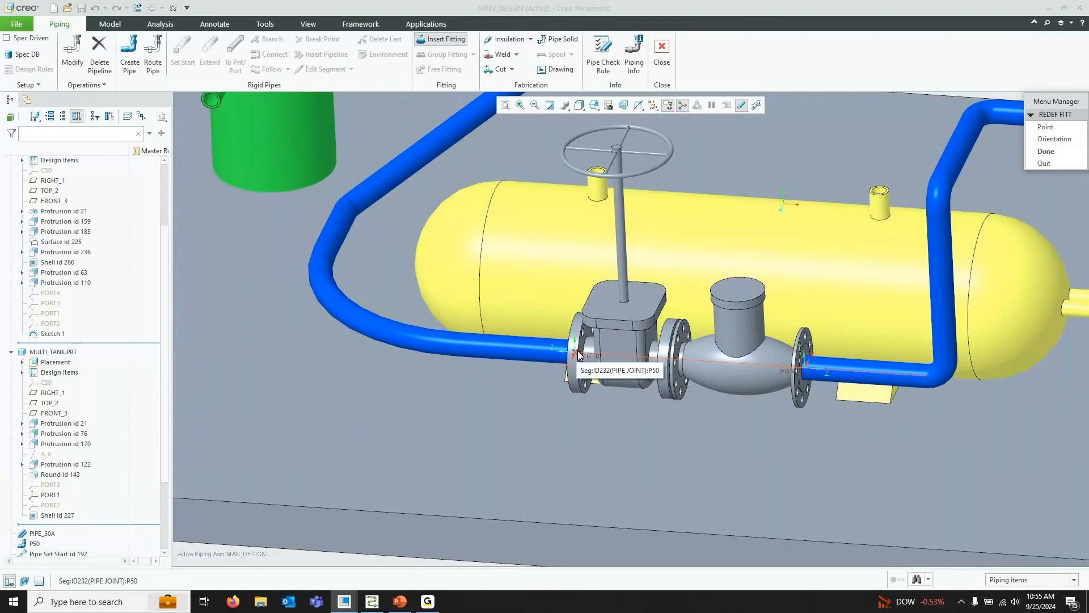
scroll(567, 411, down, 3)
scroll(761, 403, up, 3)
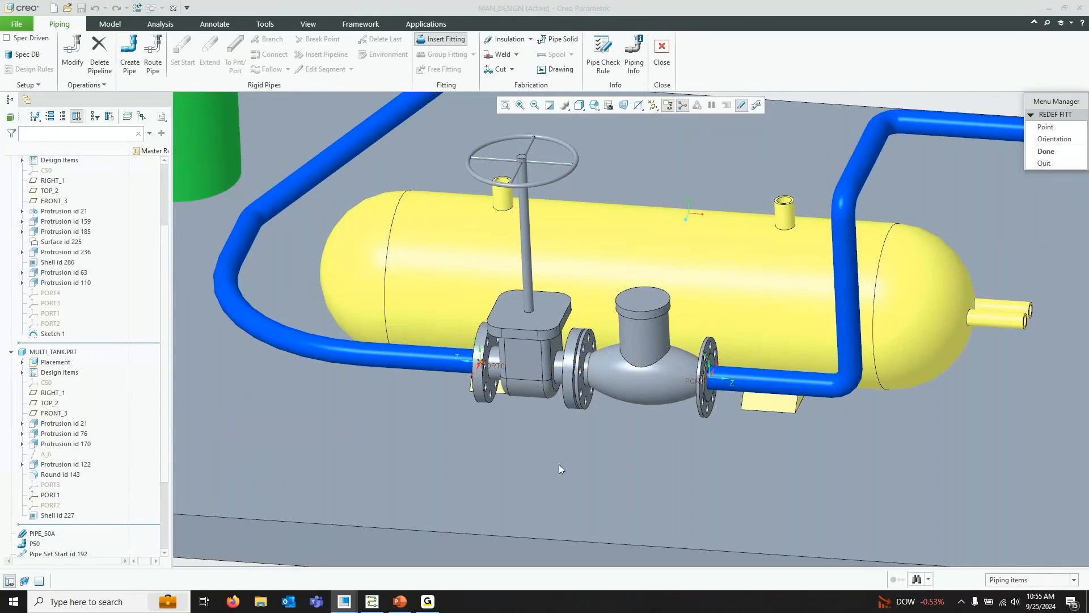
scroll(739, 471, down, 3)
scroll(477, 254, down, 1)
scroll(651, 379, up, 1)
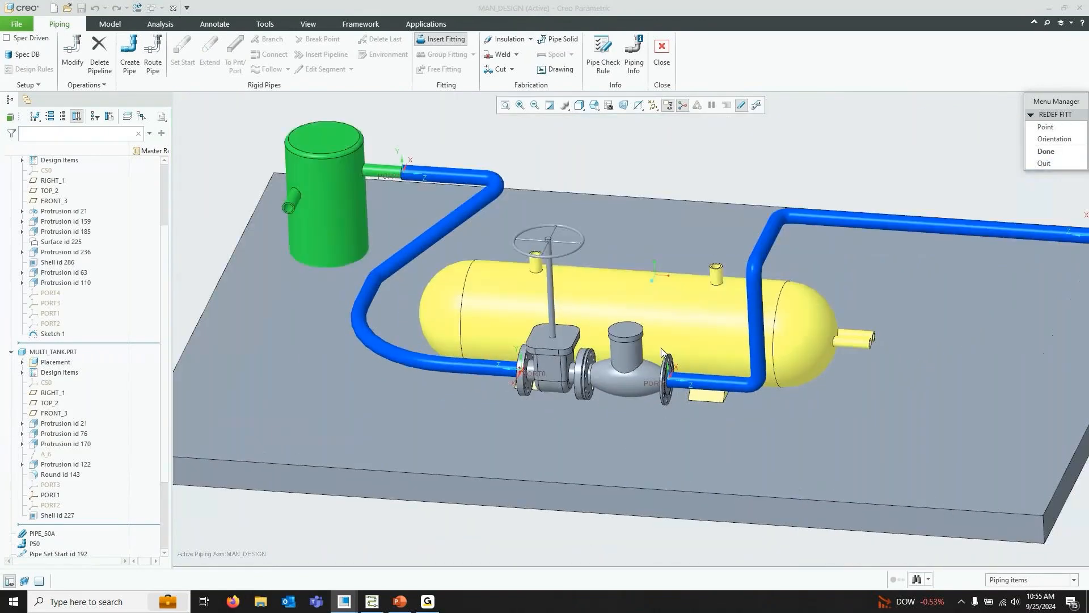
click(1060, 152)
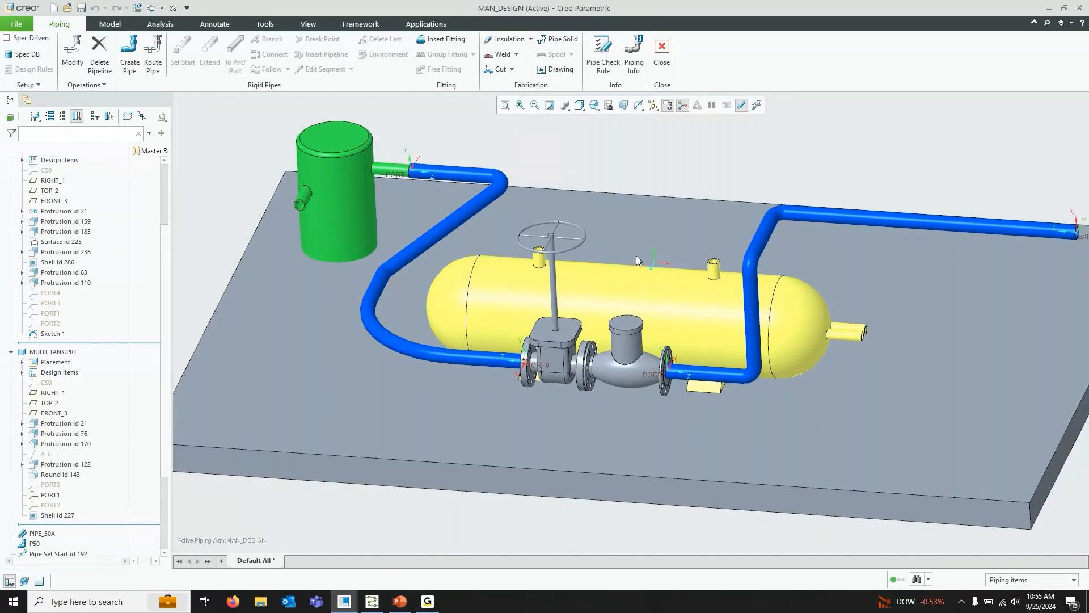
Insert the FLANGE_NECK_RF-STEEL-30K-50 flange as an end fitting at the pipe end at EXIT_PORT
scroll(440, 306, down, 3)
scroll(669, 268, up, 3)
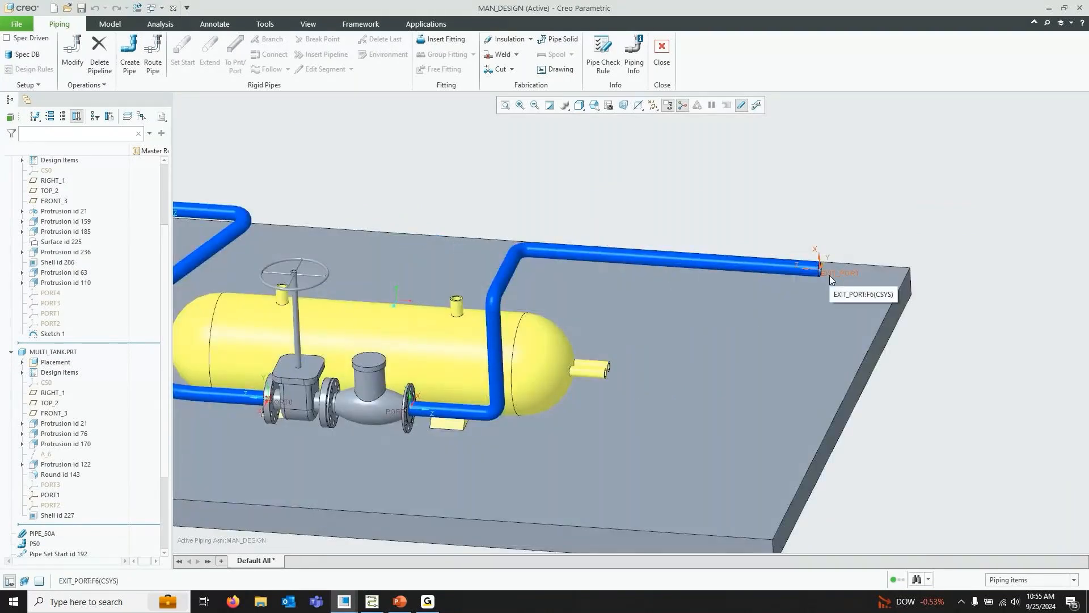
click(438, 44)
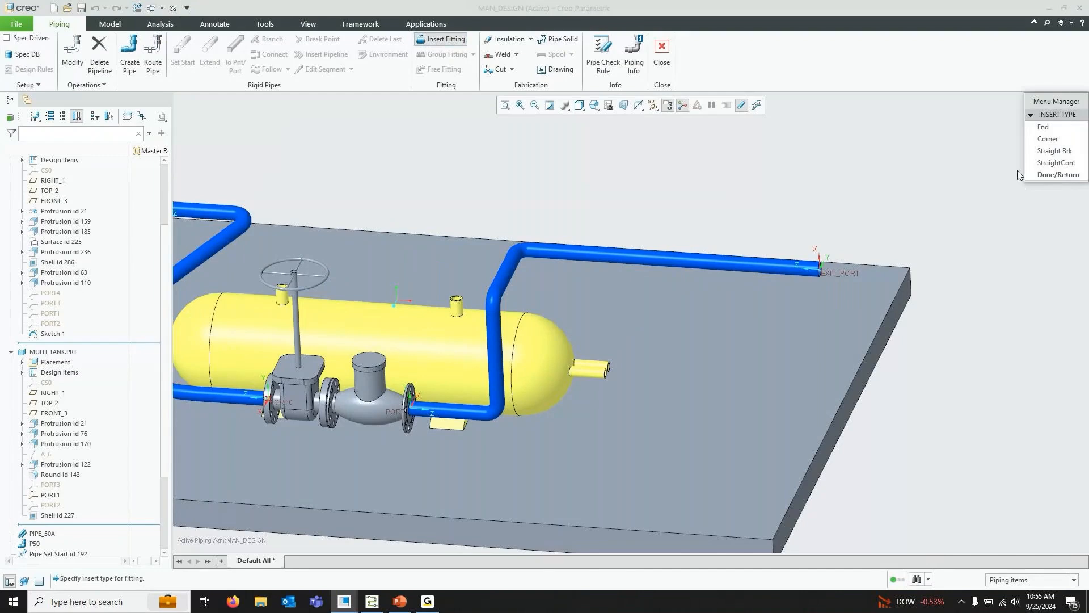
click(1056, 127)
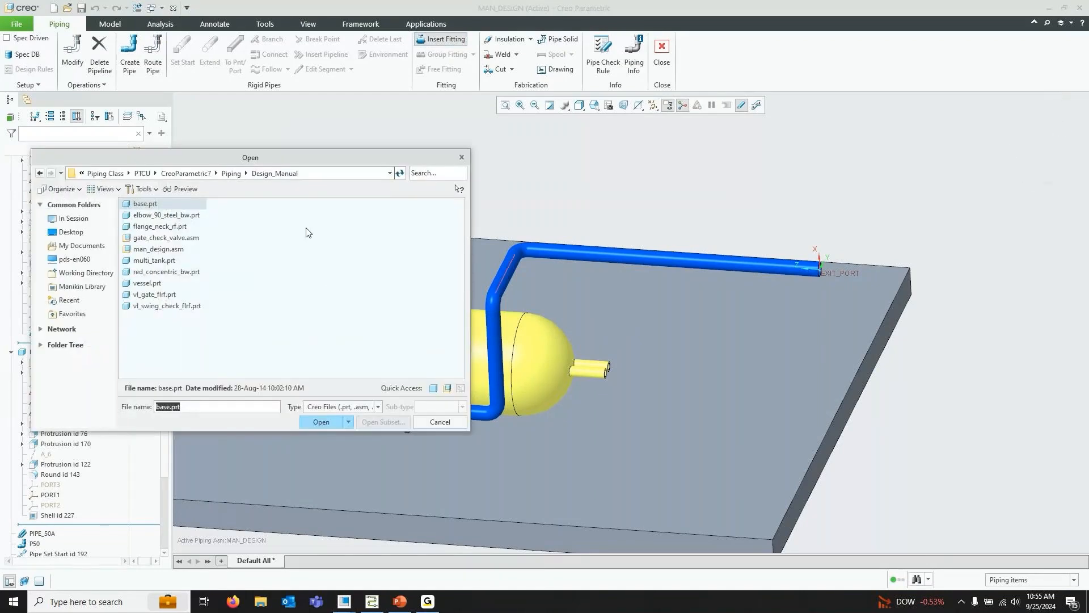
click(178, 227)
click(319, 422)
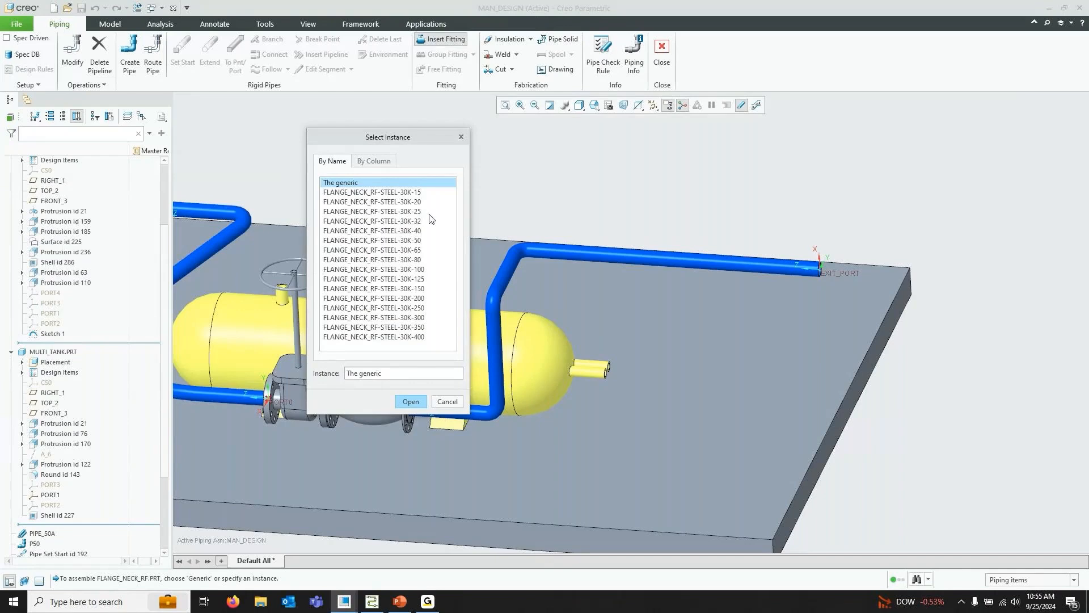
click(420, 240)
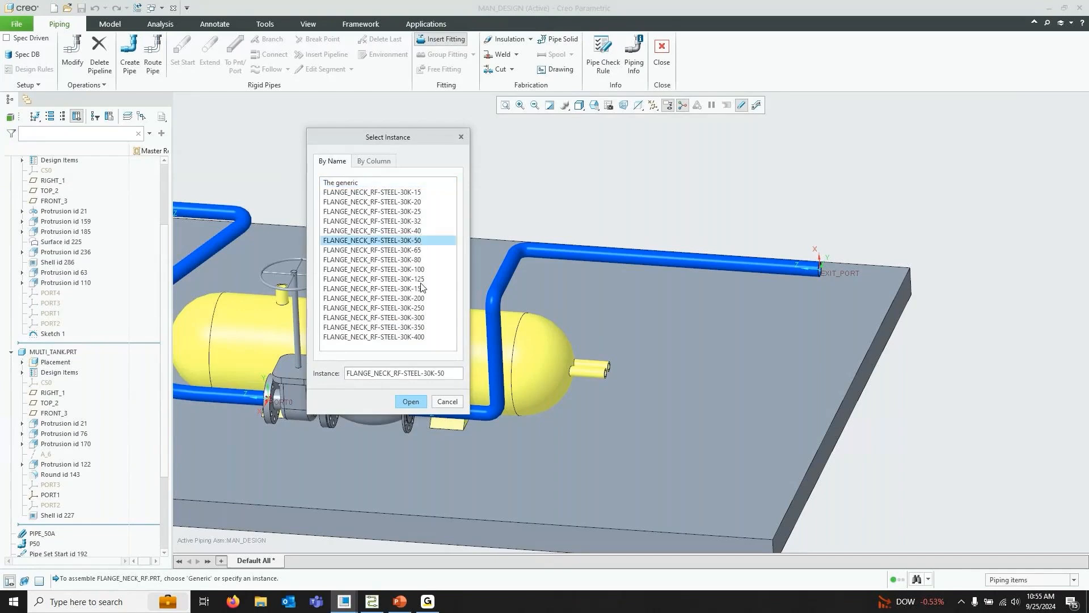
click(410, 401)
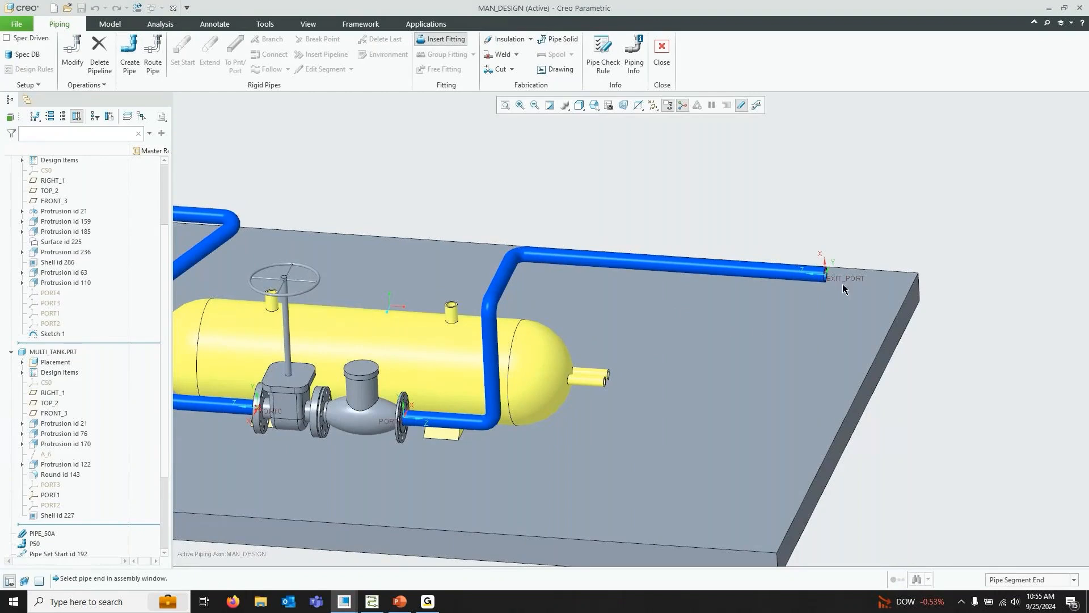
click(826, 276)
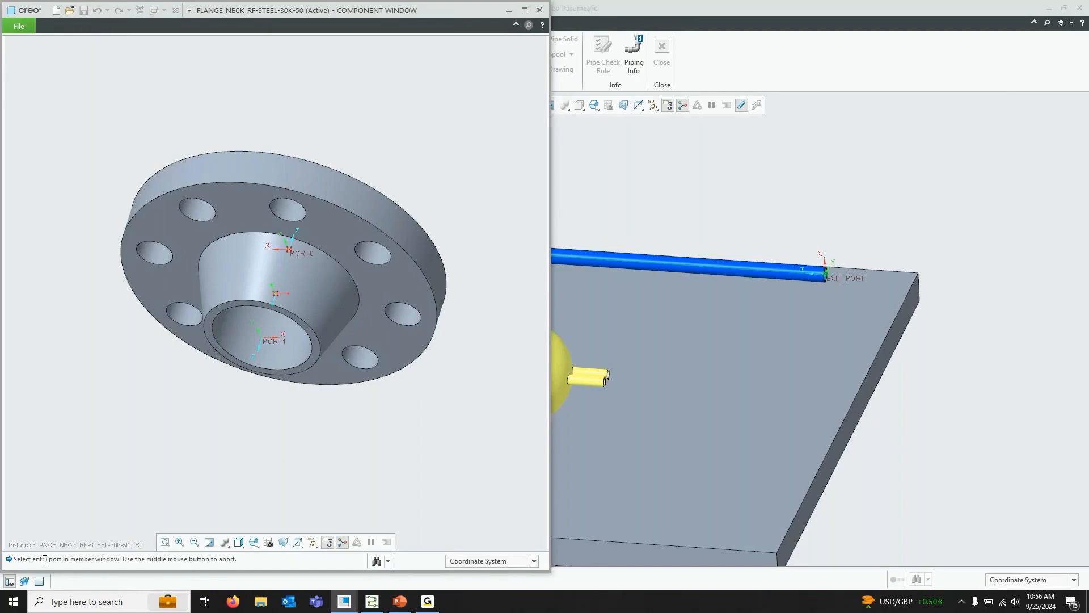
Pick the flange's entry port and its END datum point to align it with the pipe end, then finish placement
drag(20, 558, 224, 560)
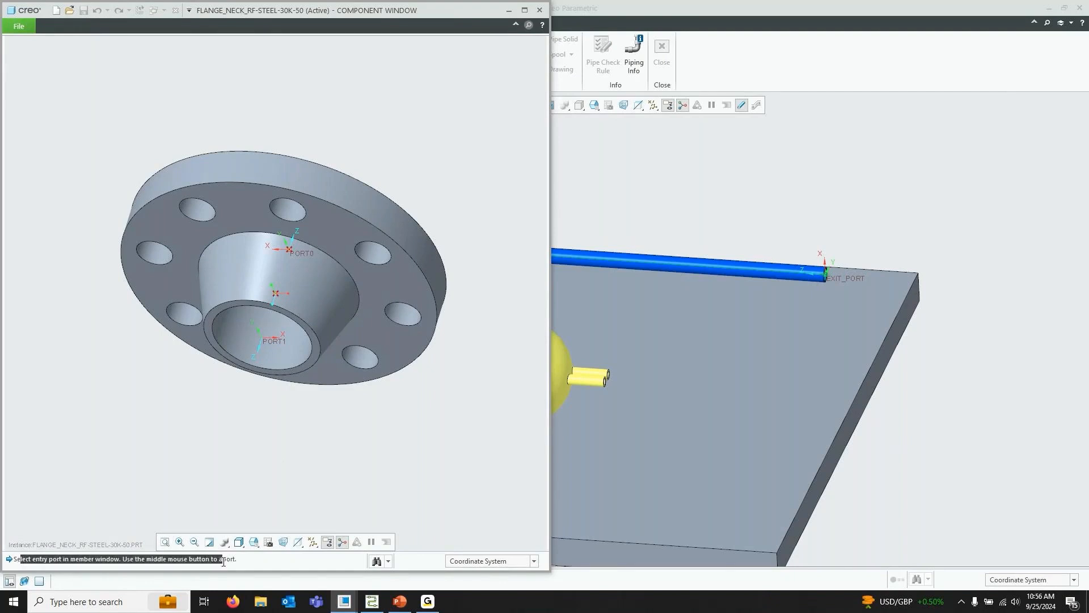
click(270, 342)
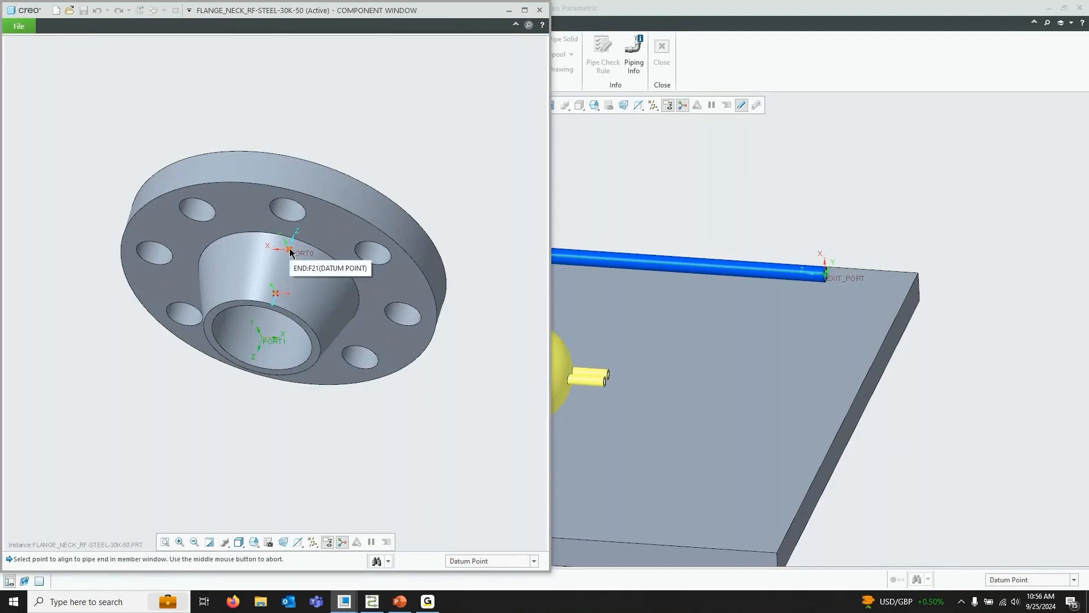
middle_drag(394, 232, 285, 246)
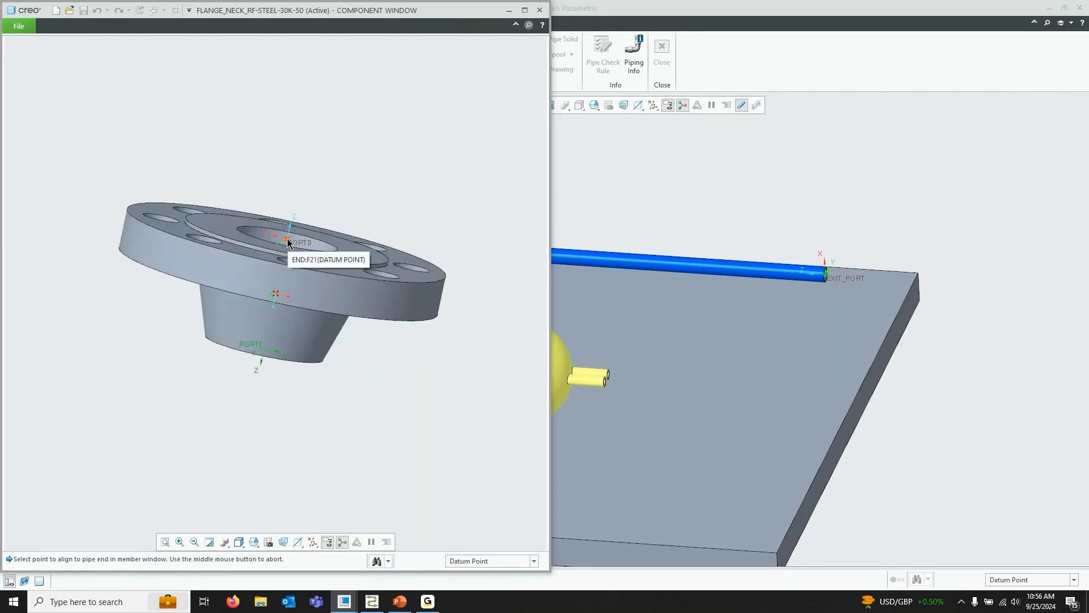
middle_drag(337, 220, 286, 243)
click(285, 242)
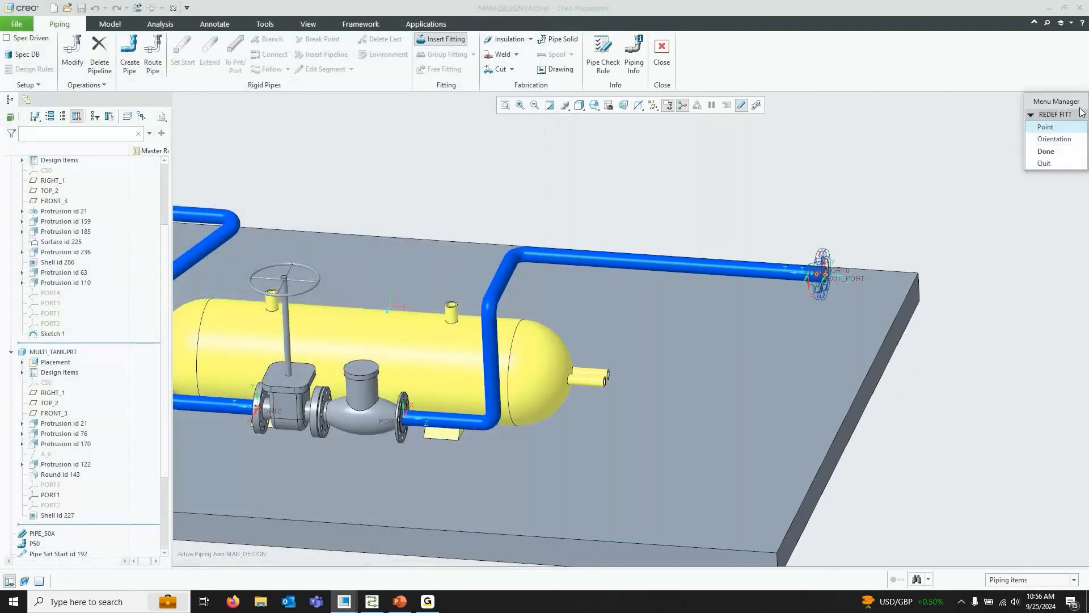
click(1045, 151)
Hide datum point and coordinate system display in the piping assembly
scroll(845, 259, up, 2)
scroll(845, 259, up, 3)
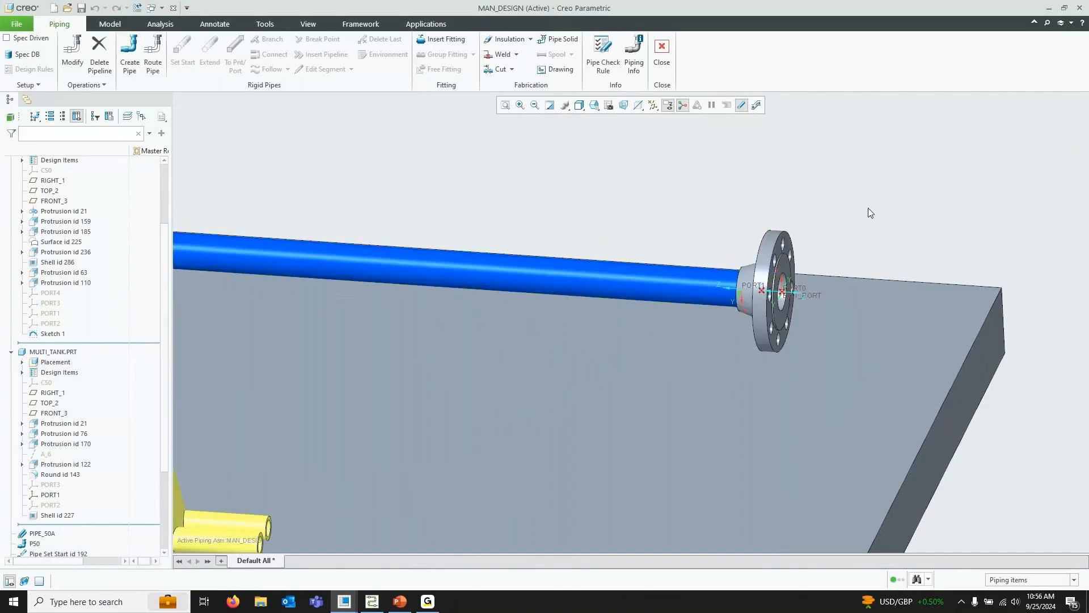
middle_drag(868, 208, 890, 206)
key(ctrl+d)
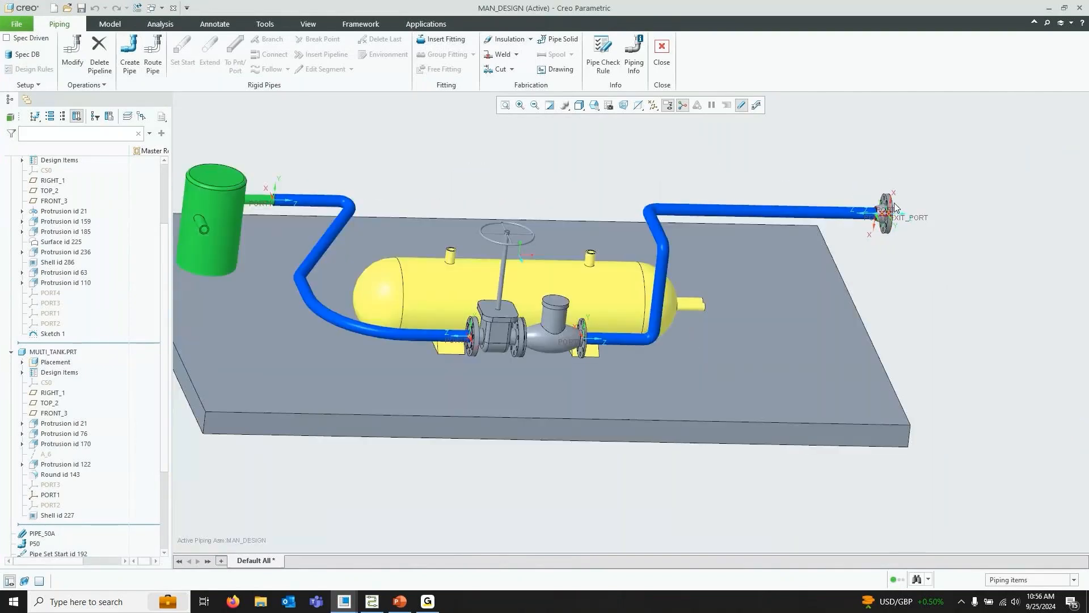
click(653, 105)
click(677, 146)
click(675, 159)
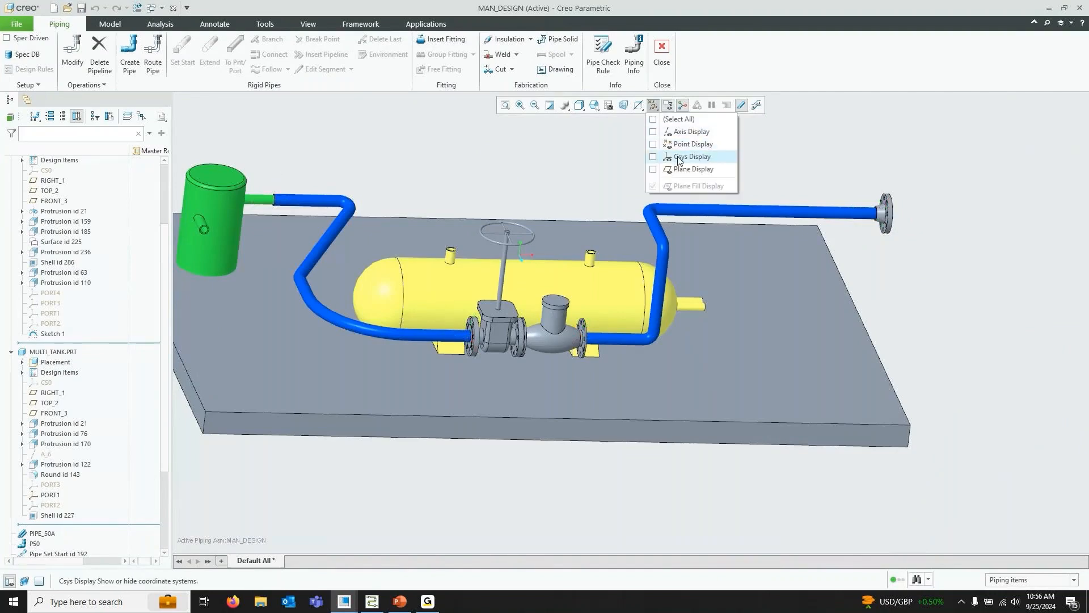
click(675, 158)
Close the MAN_DESIGN piping assembly window
scroll(593, 267, down, 2)
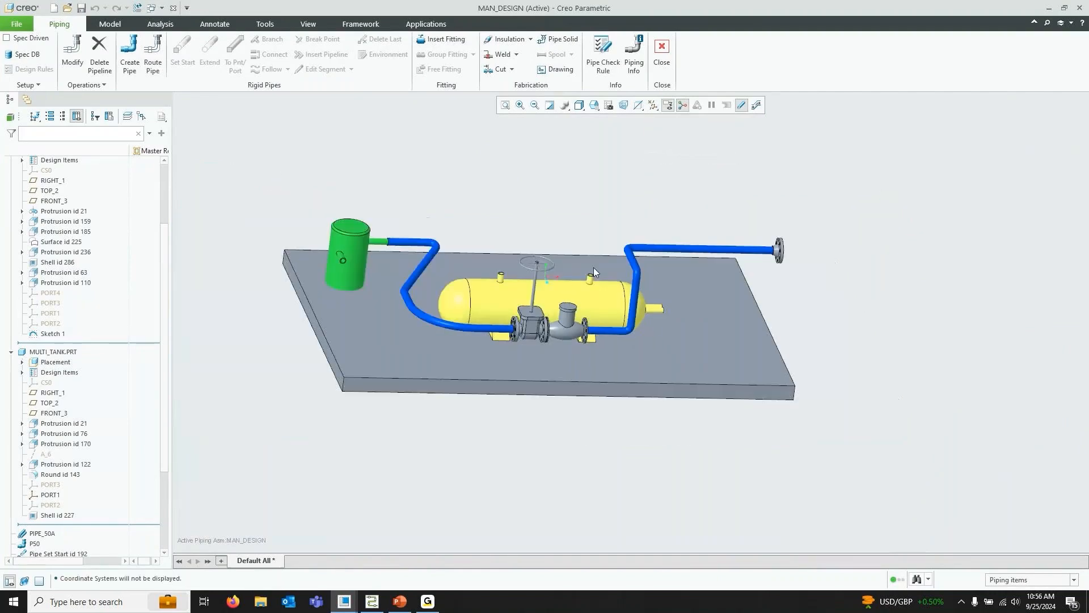
scroll(696, 193, up, 3)
scroll(682, 207, down, 1)
middle_drag(682, 207, 618, 234)
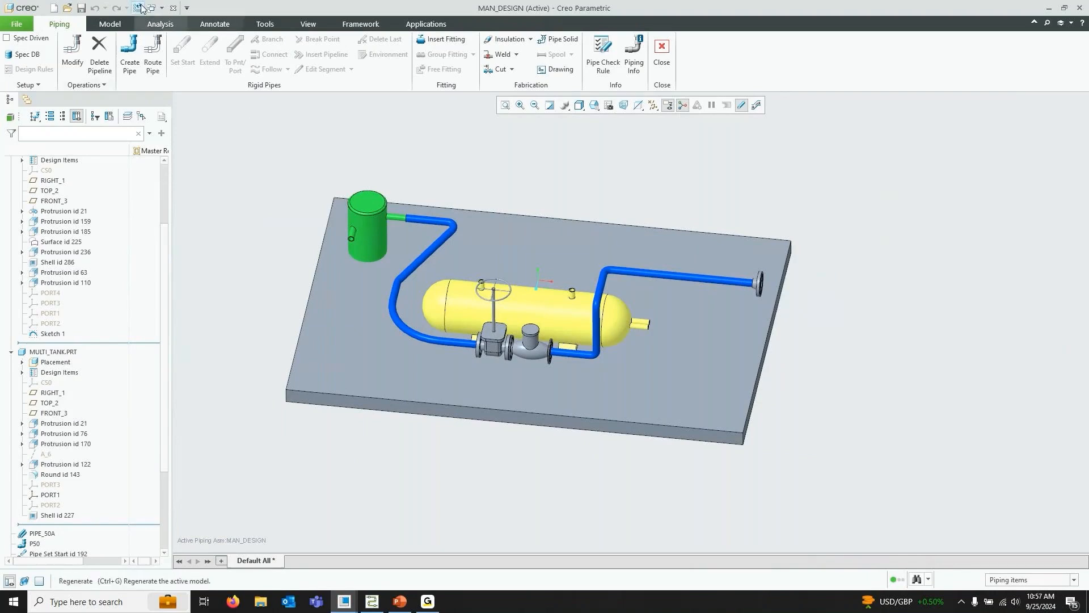
click(171, 8)
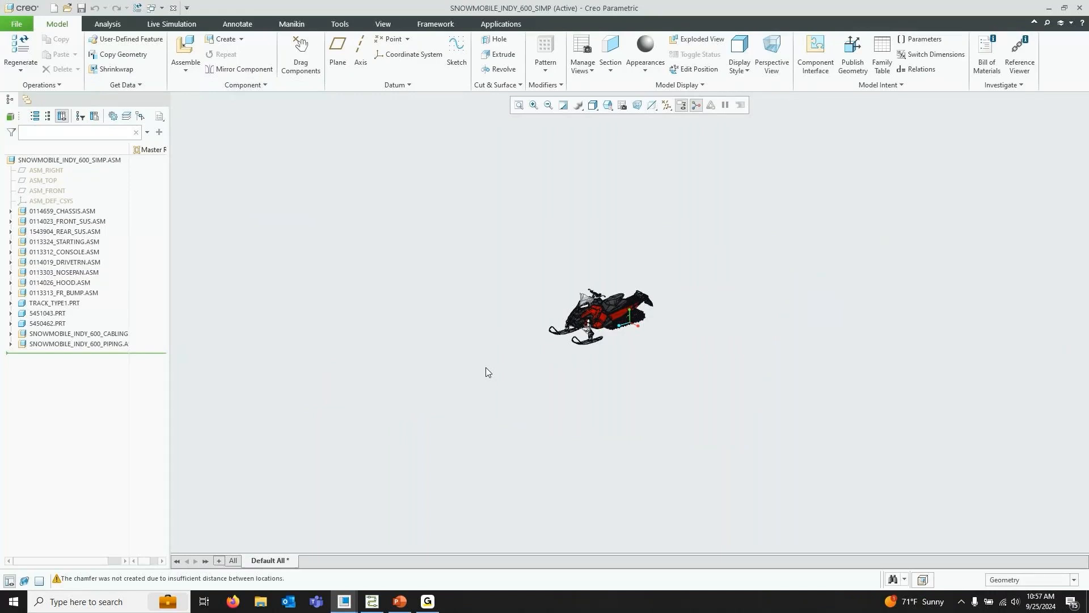
Erase all objects not displayed in windows from the session
click(26, 29)
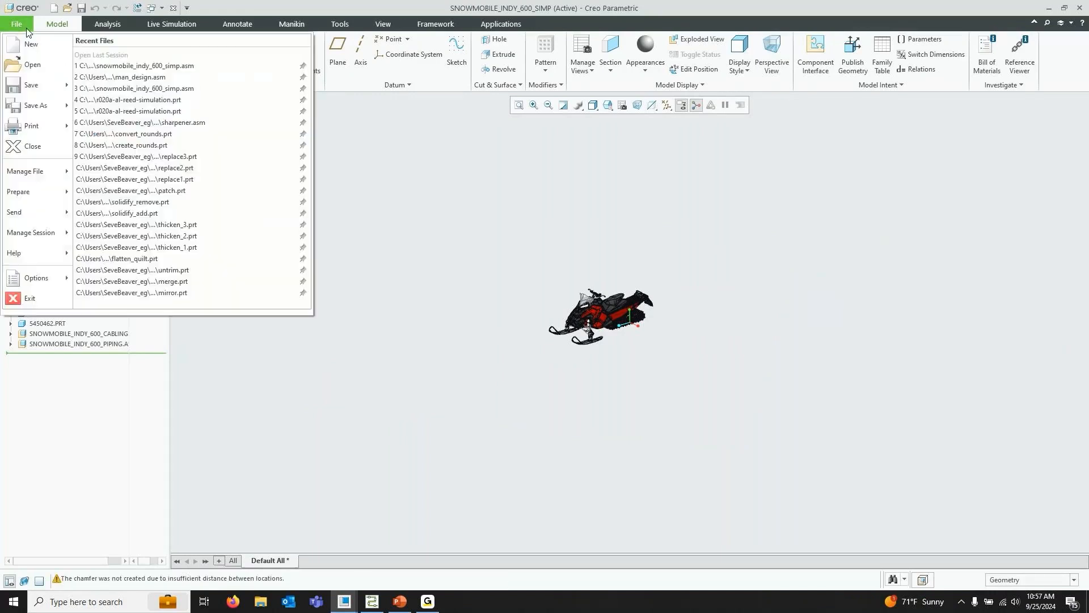
mouse_move(34, 233)
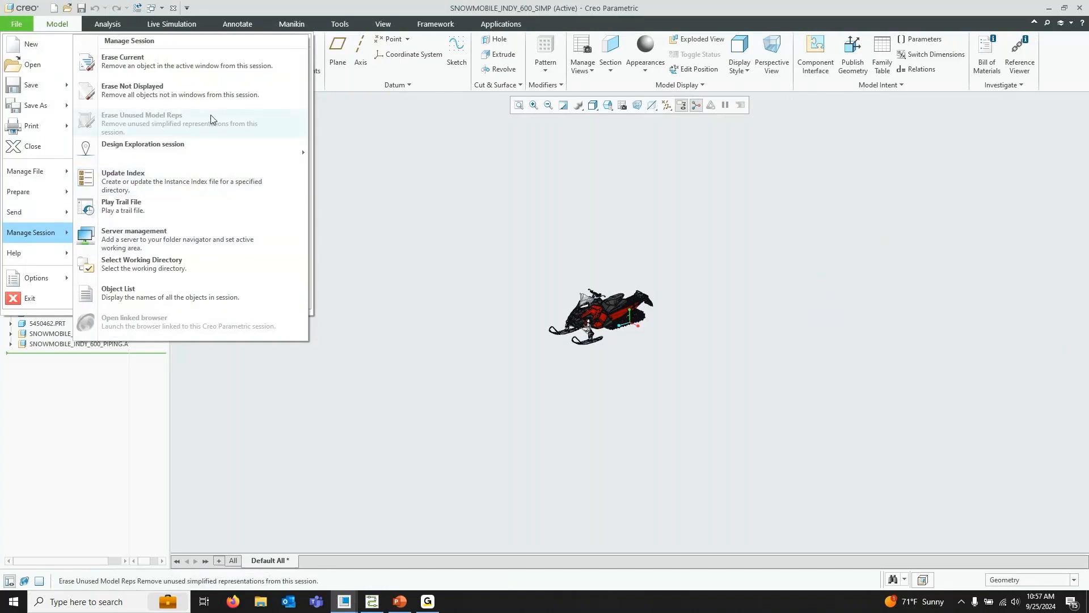
click(170, 89)
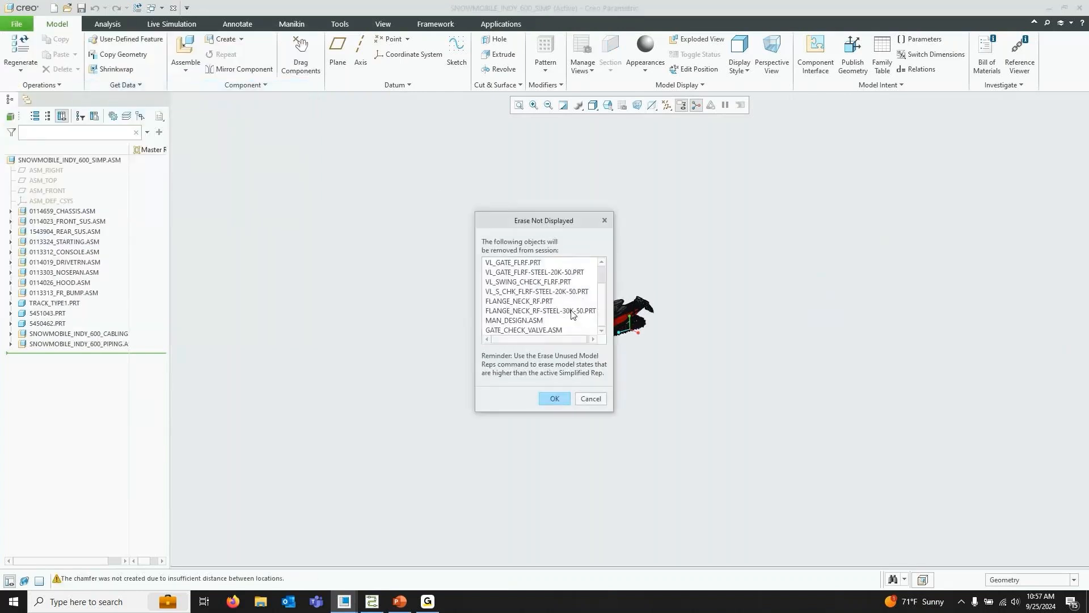
click(555, 398)
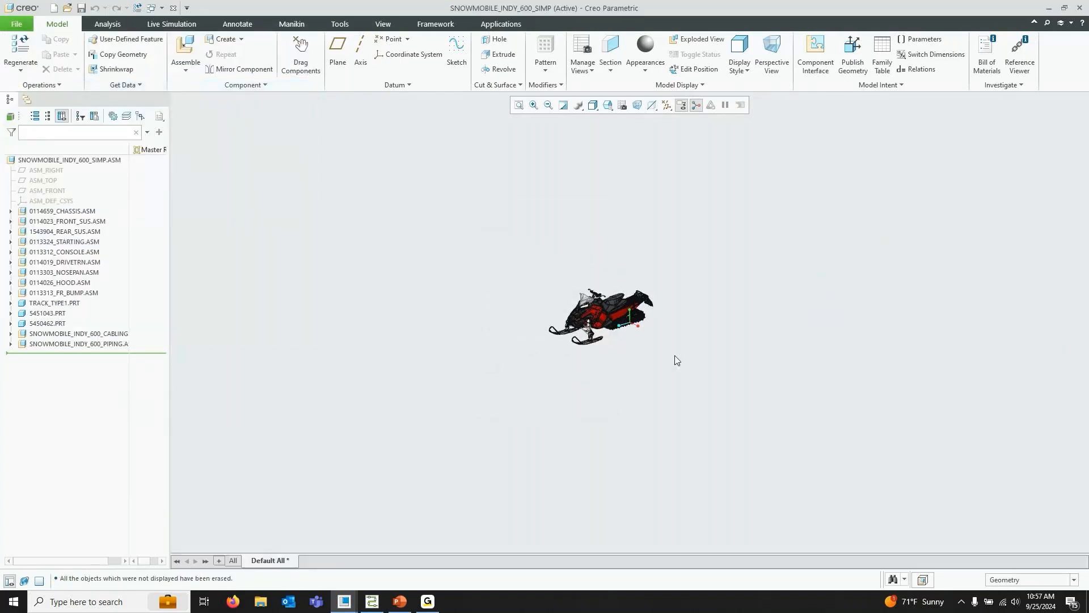
Switch to Creo Schematics and browse through the snowmobile diagram sheets
click(373, 603)
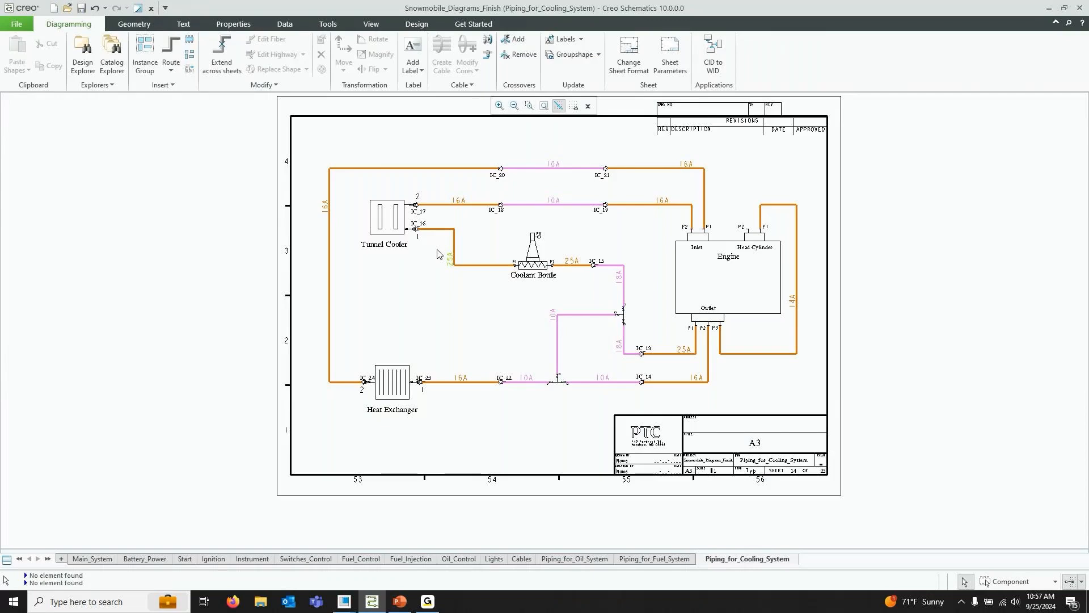
click(93, 560)
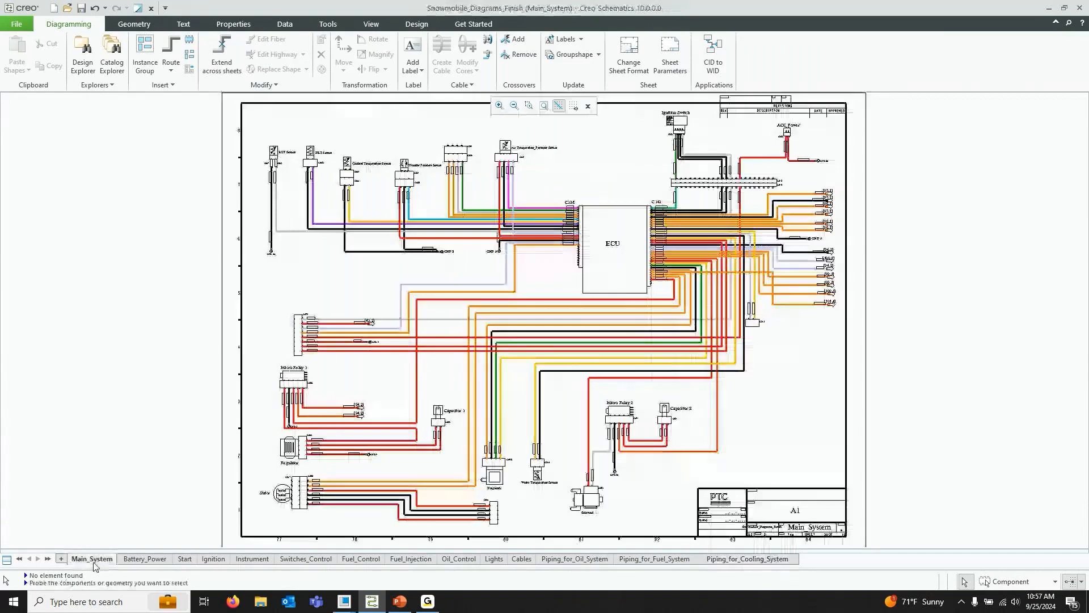
click(155, 560)
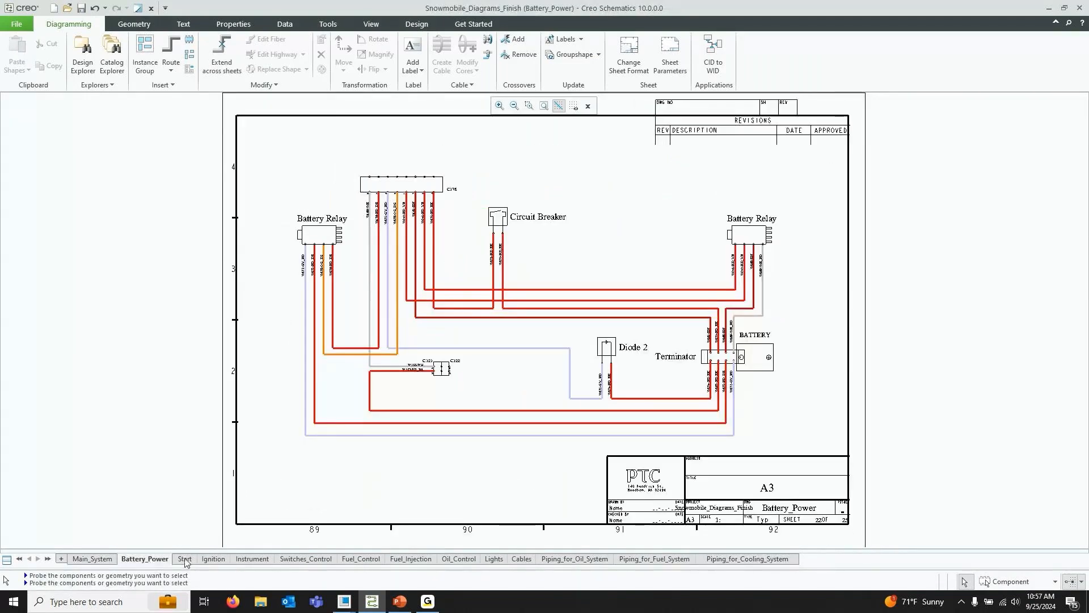
click(213, 559)
click(361, 559)
click(410, 559)
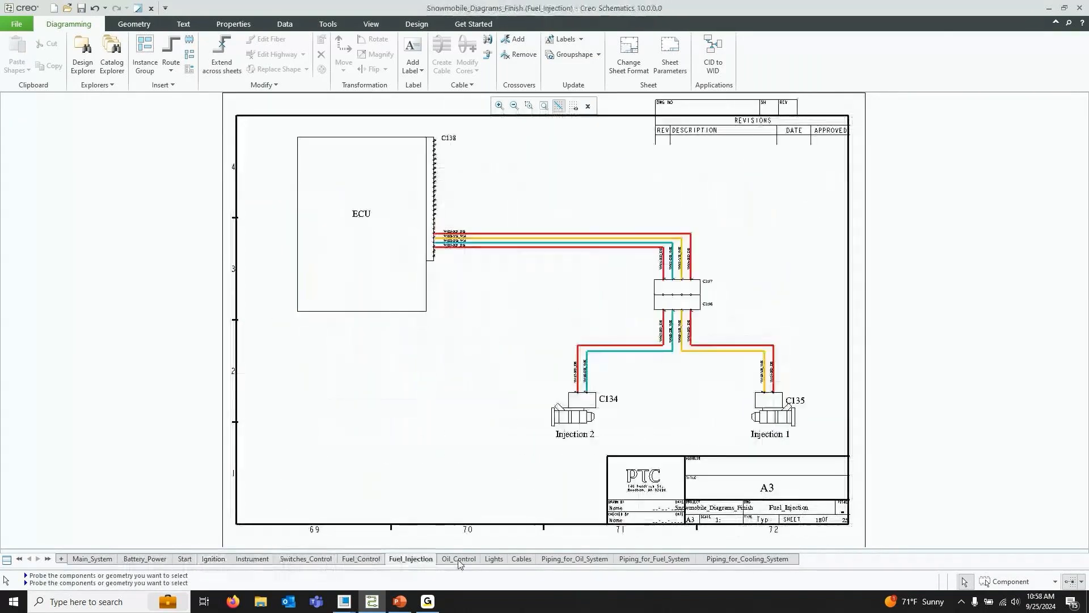
click(459, 559)
click(493, 558)
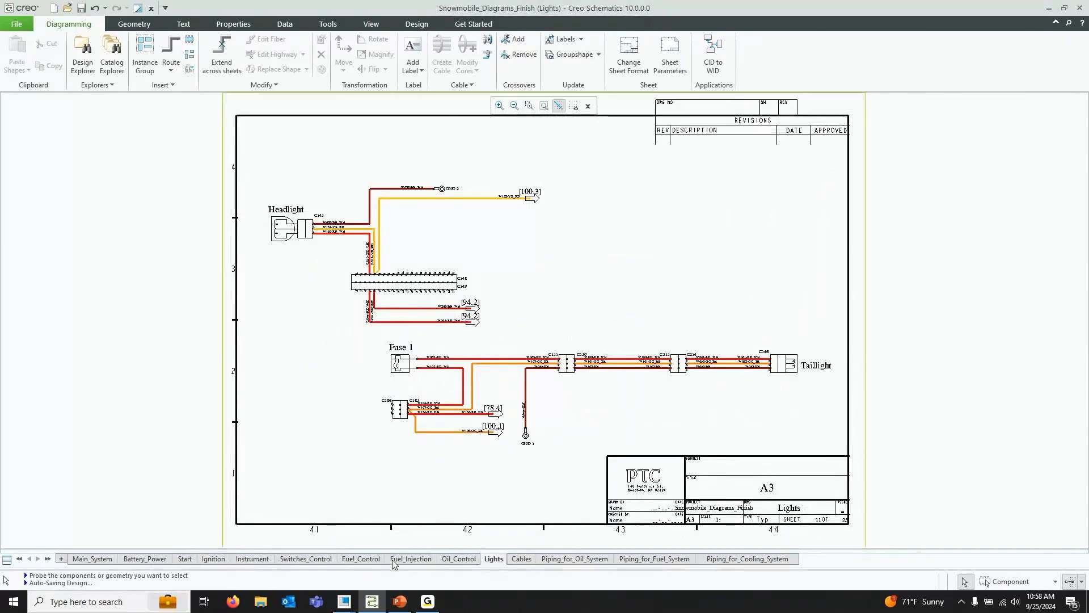
Switch back to the snowmobile assembly and apply the 00_START saved view orientation
click(344, 601)
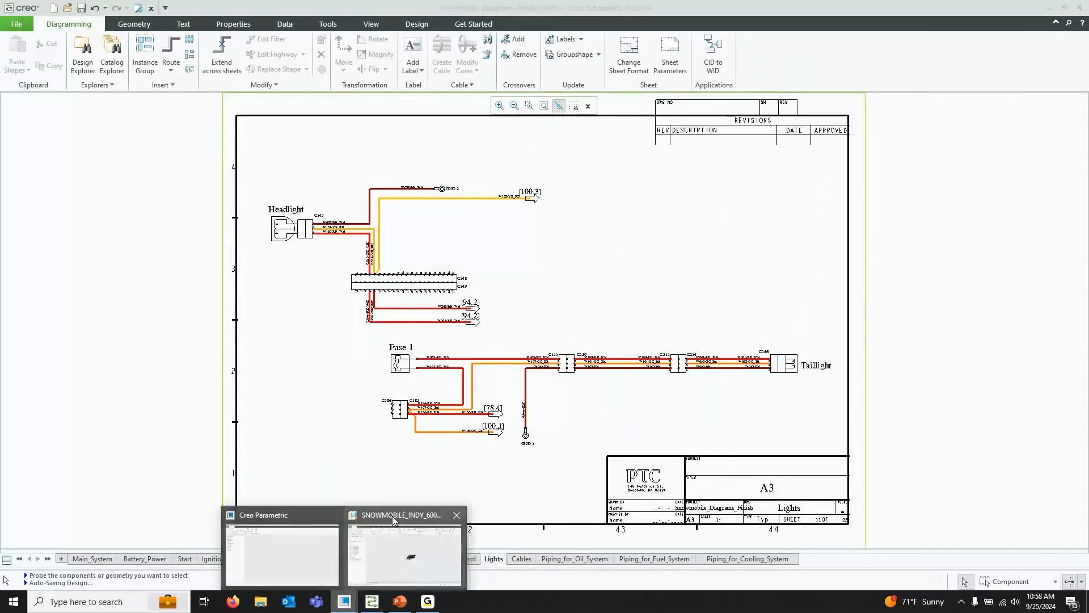
click(411, 554)
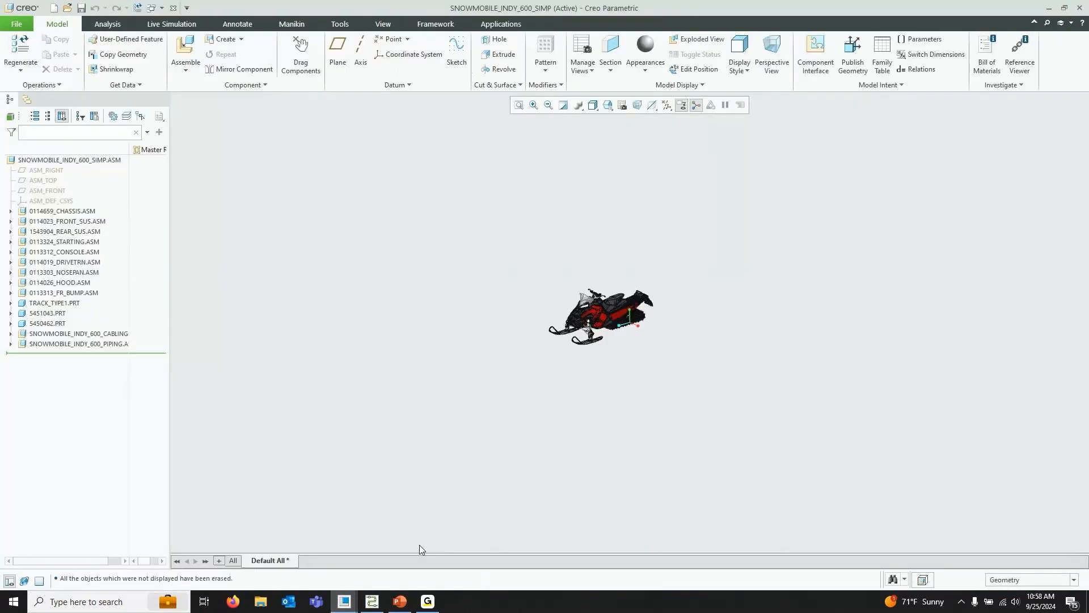
click(608, 106)
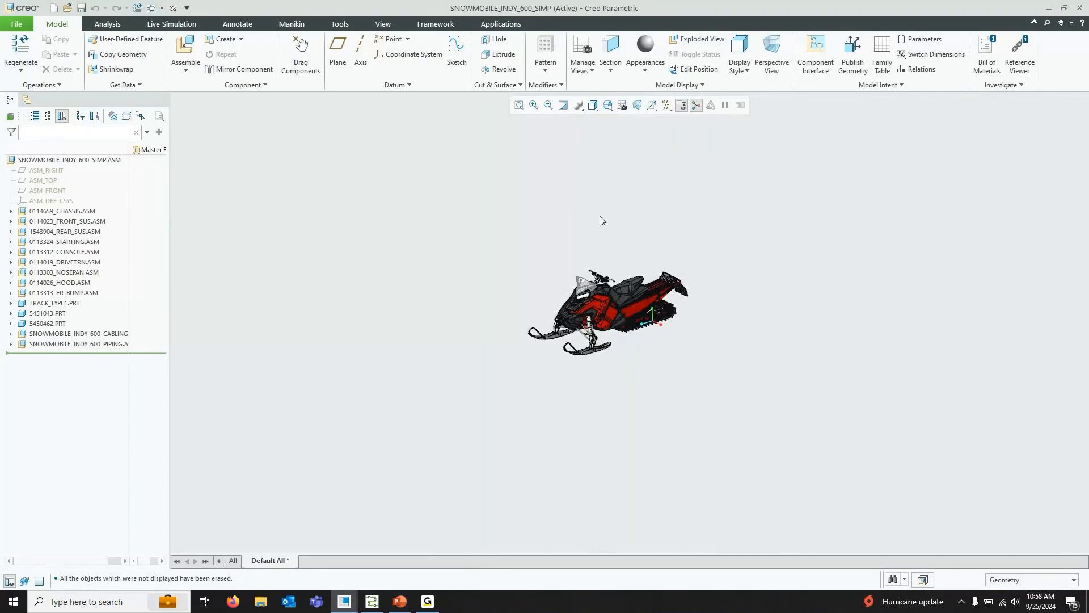
click(607, 106)
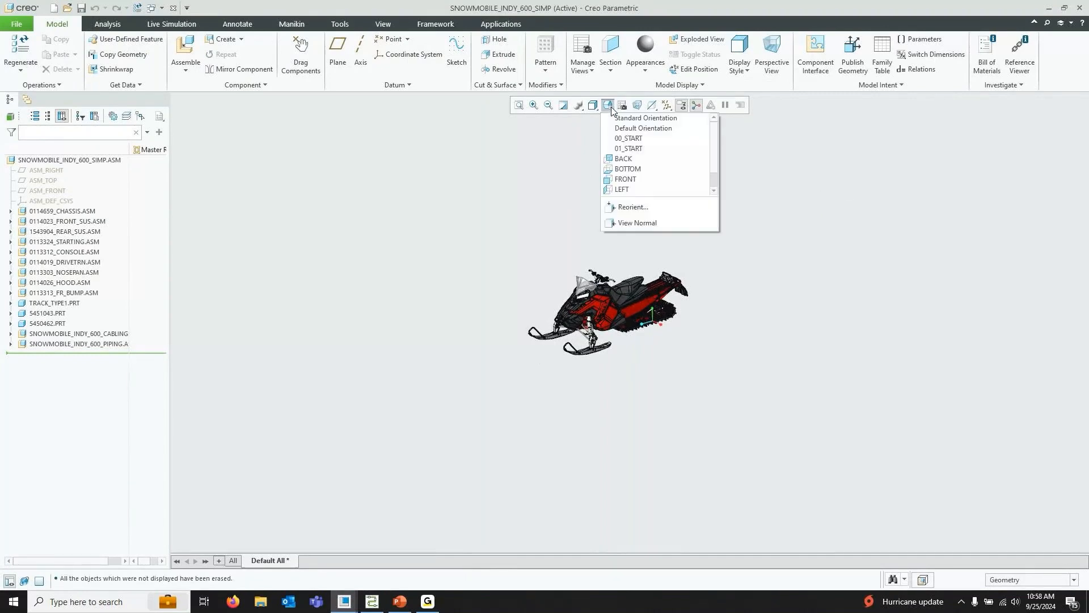
click(630, 138)
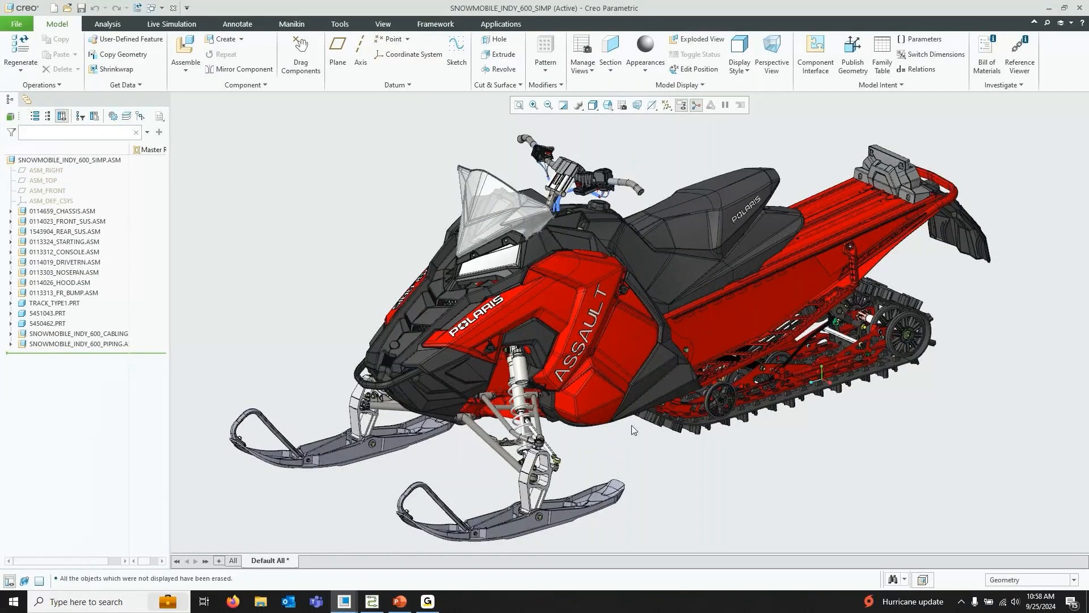
click(76, 162)
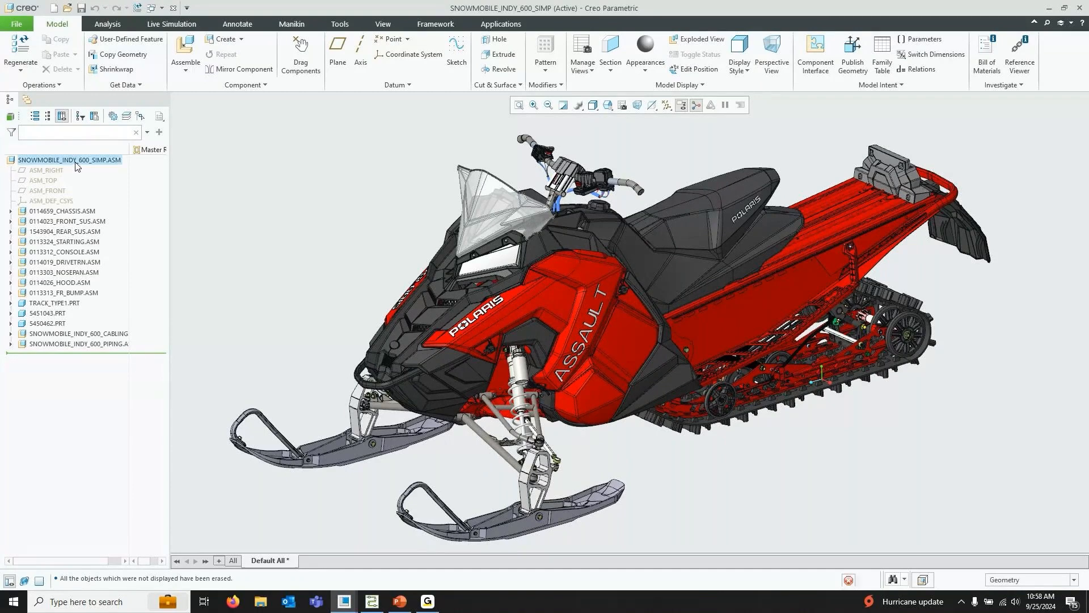
click(277, 183)
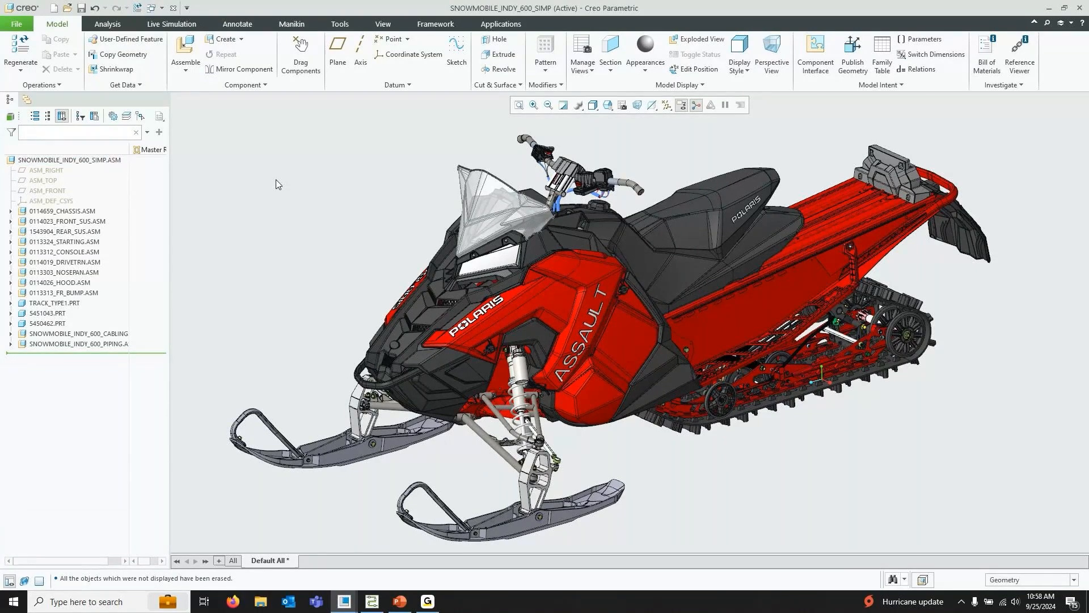
Switch to Creo Schematics and browse through every diagram sheet, ending on Piping_for_Oil_System
click(372, 601)
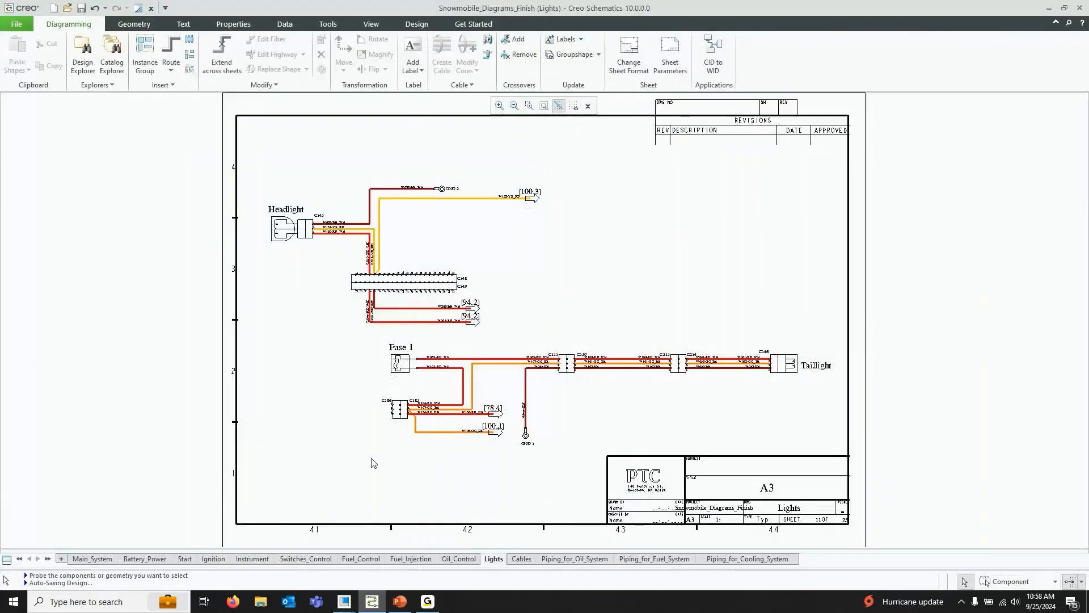
click(92, 559)
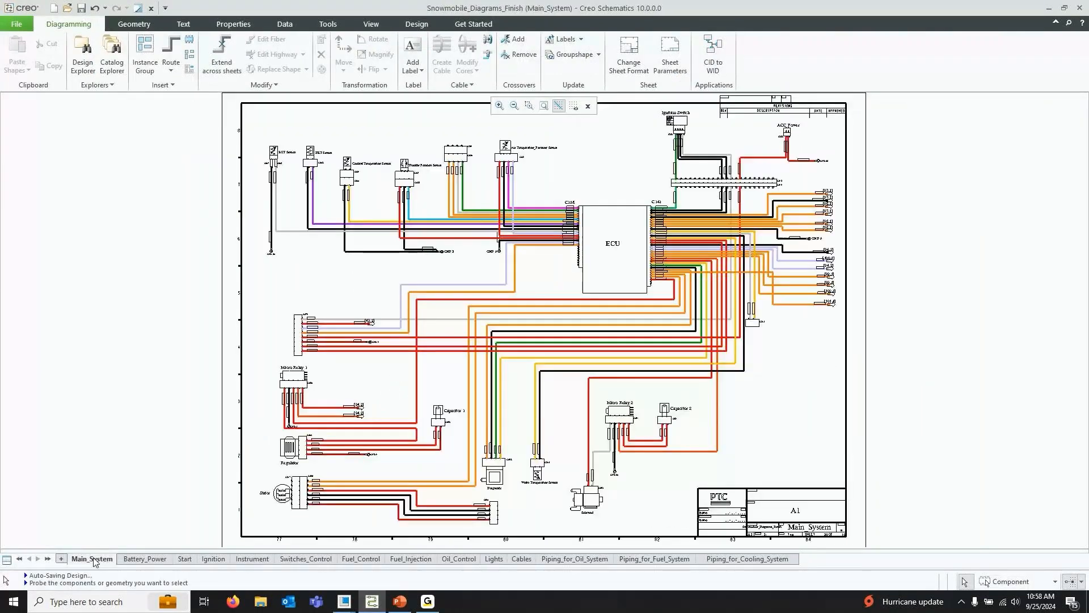
click(144, 559)
click(184, 559)
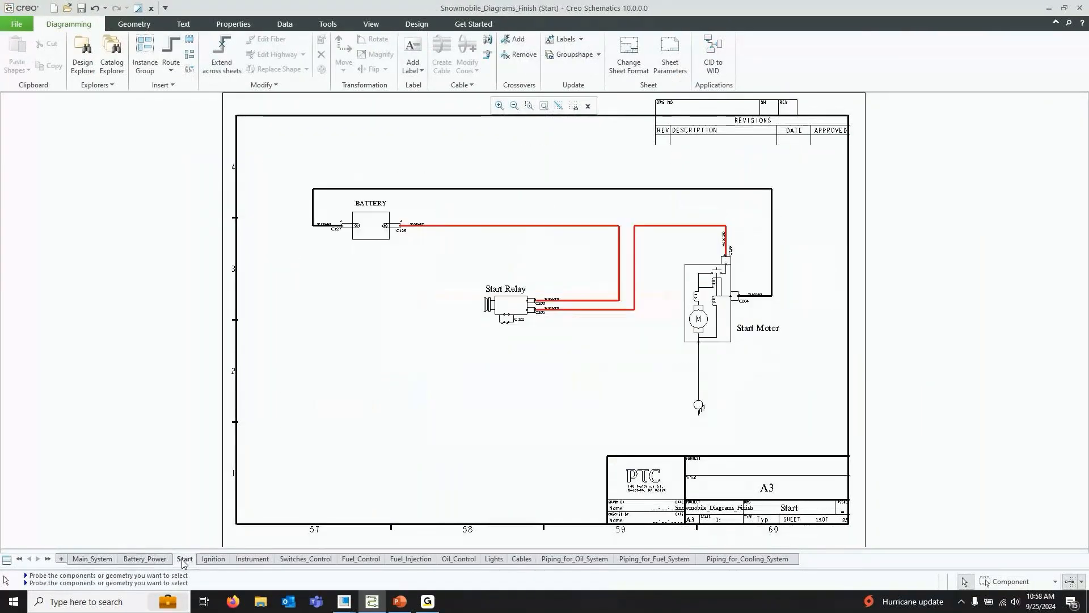
click(213, 559)
click(253, 560)
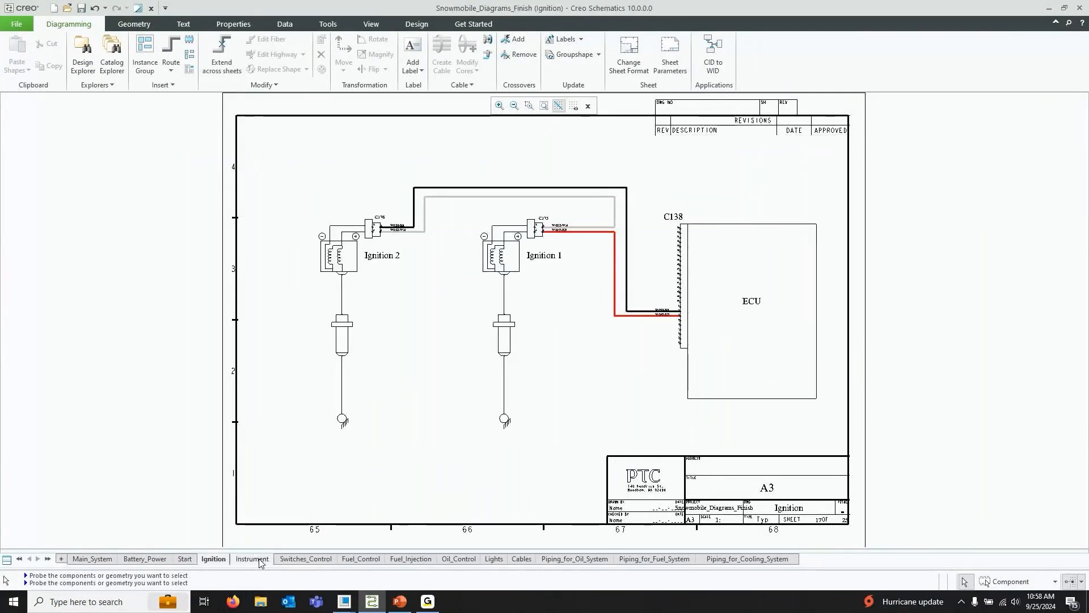
click(305, 559)
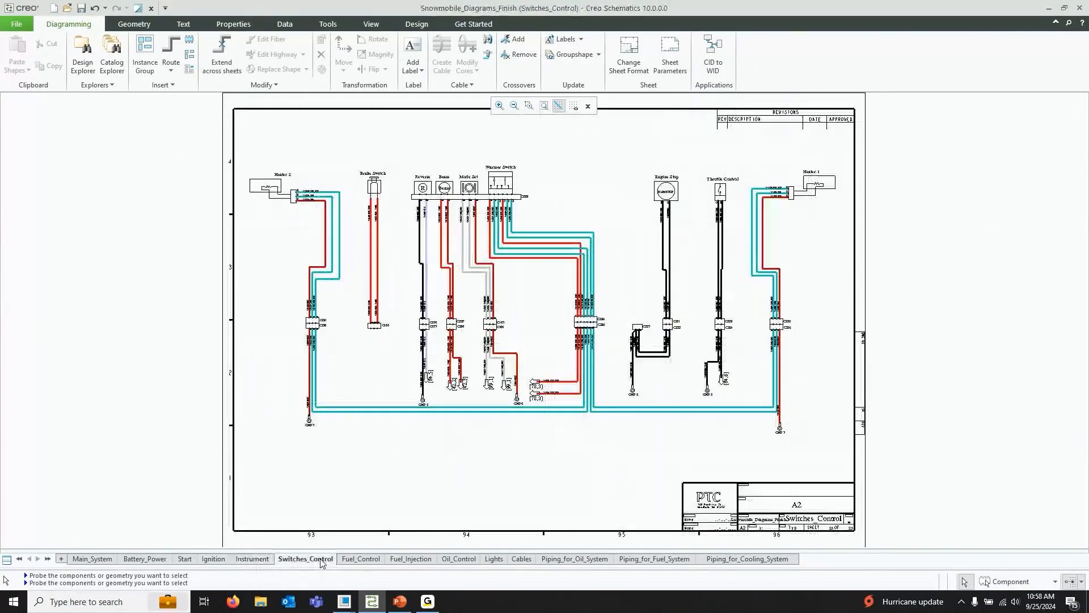
click(361, 559)
click(411, 559)
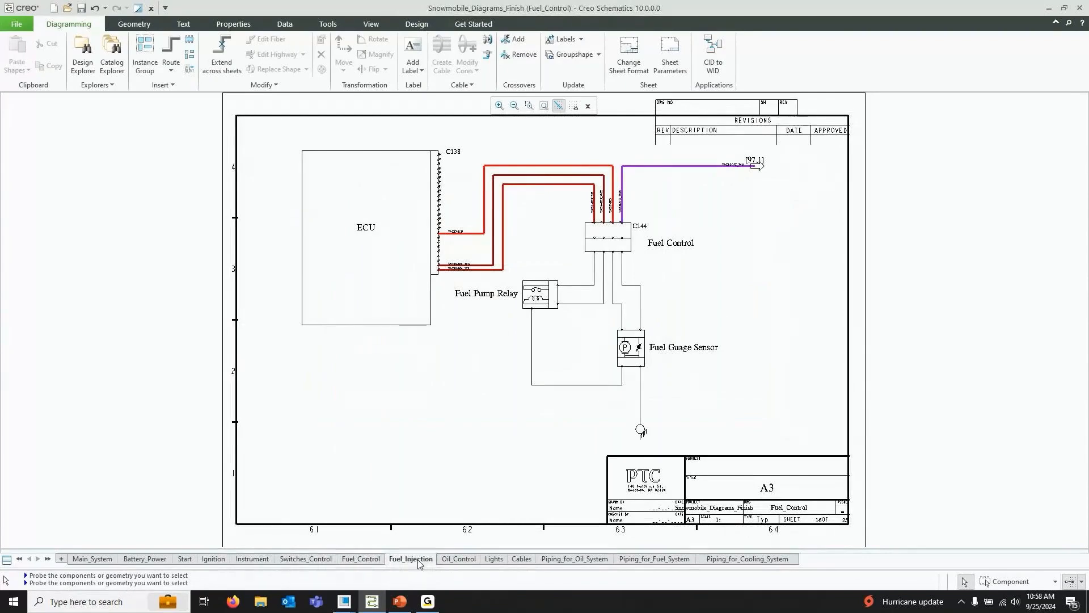
click(460, 559)
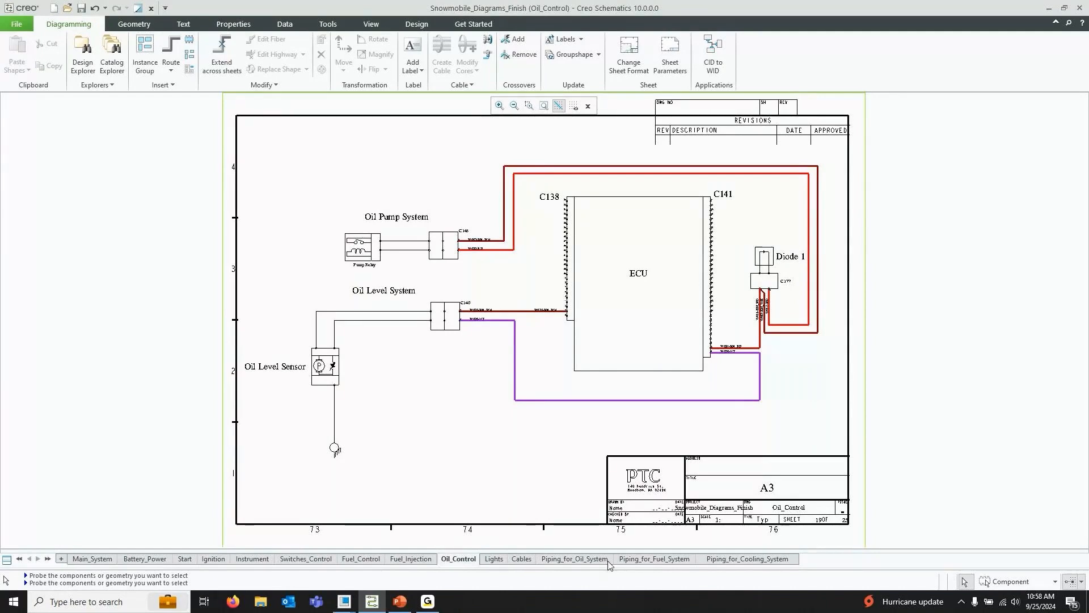
click(565, 560)
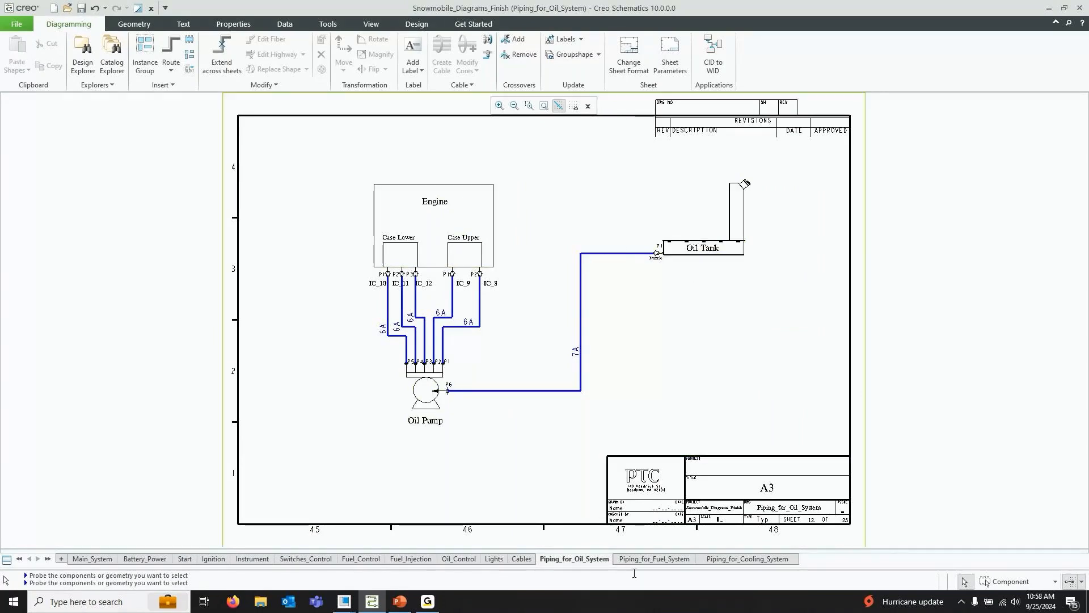
click(653, 560)
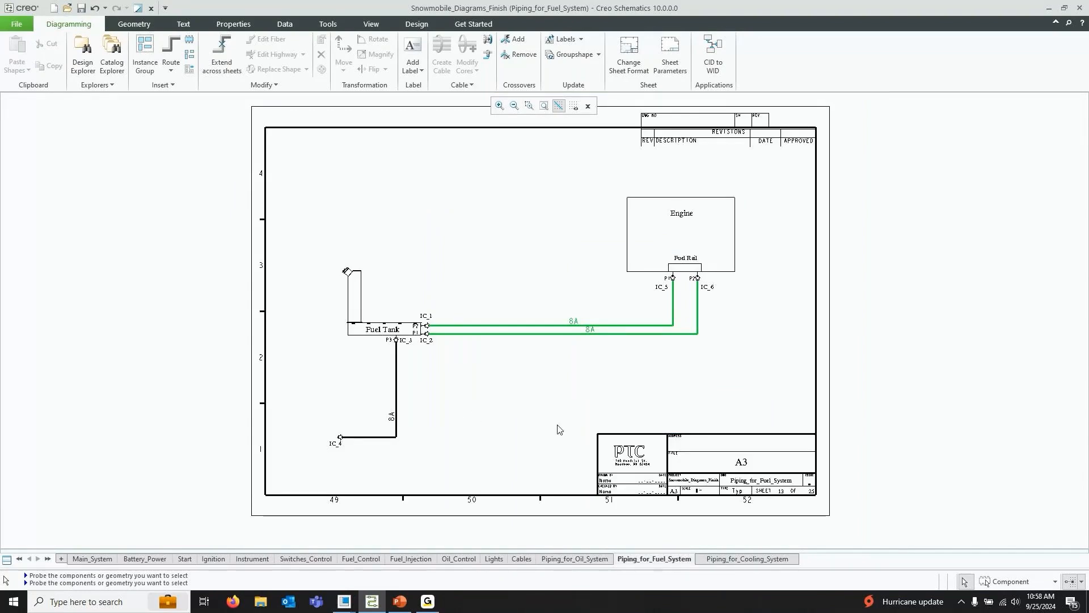
click(744, 560)
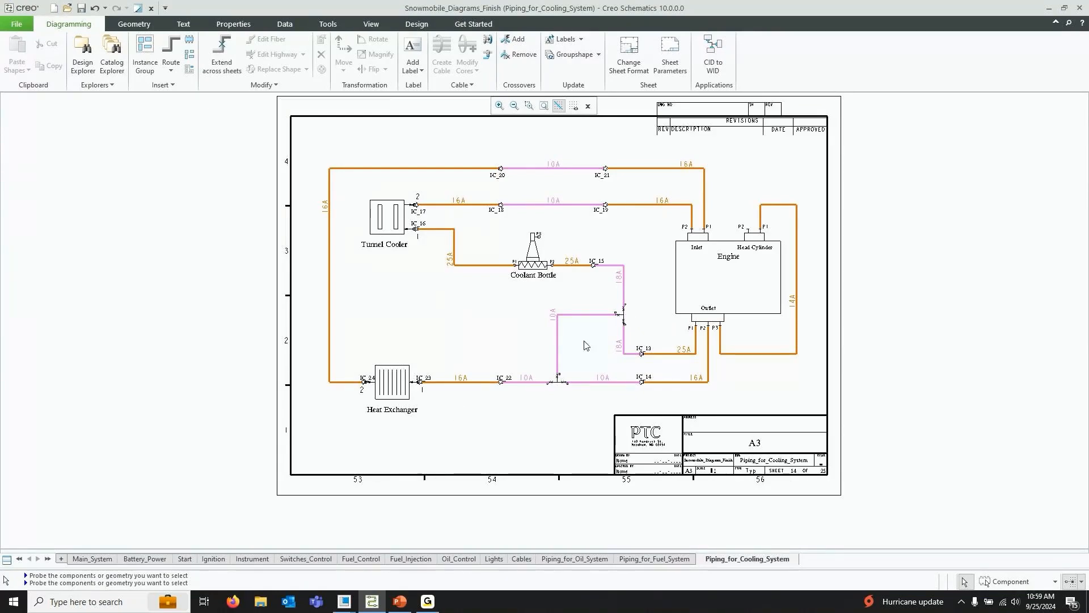
click(580, 559)
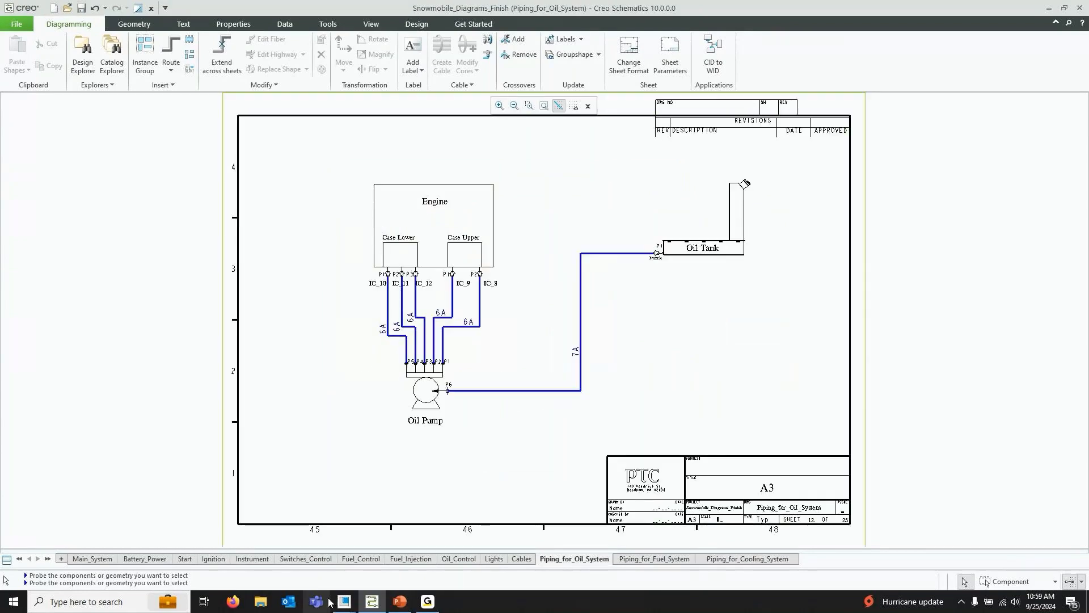
mouse_move(344, 601)
click(424, 557)
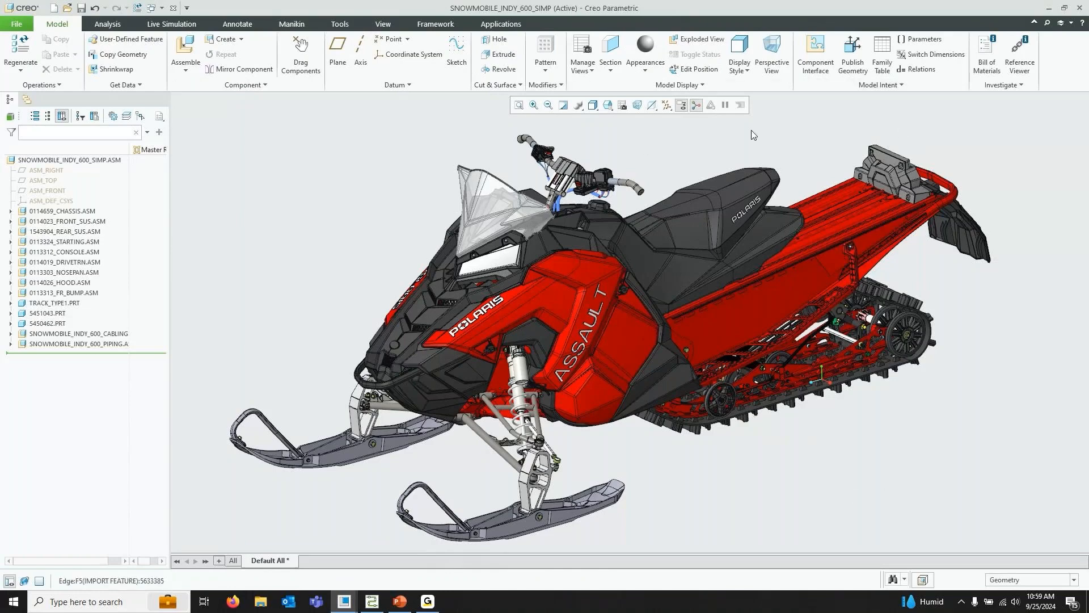
click(372, 602)
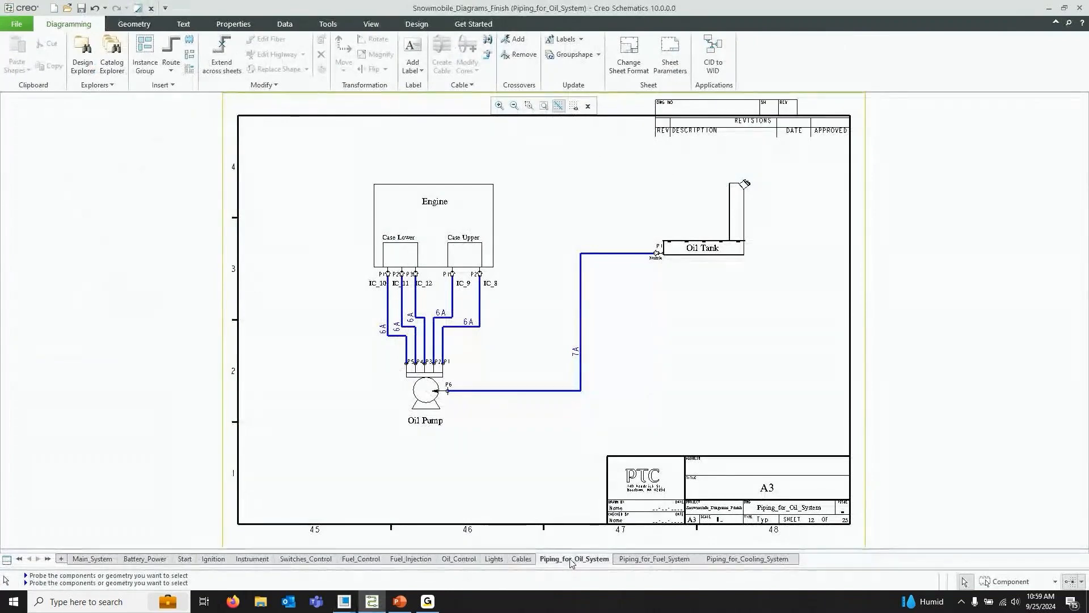
Select the 7A pipe between the Oil Pump and Oil Tank on the oil piping sheet, then clear the selection
click(581, 375)
click(581, 374)
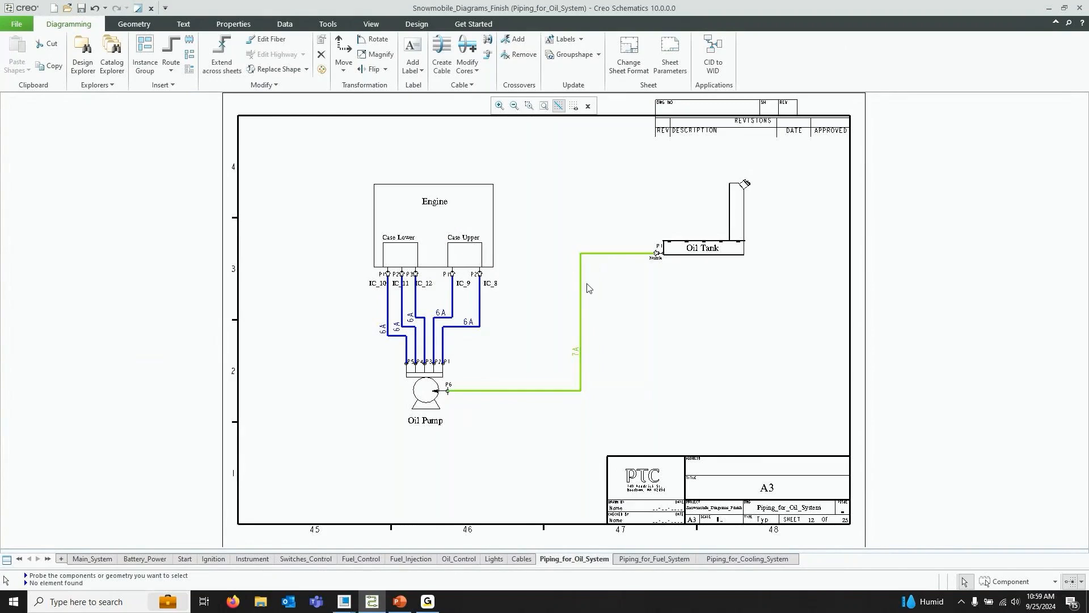
click(516, 314)
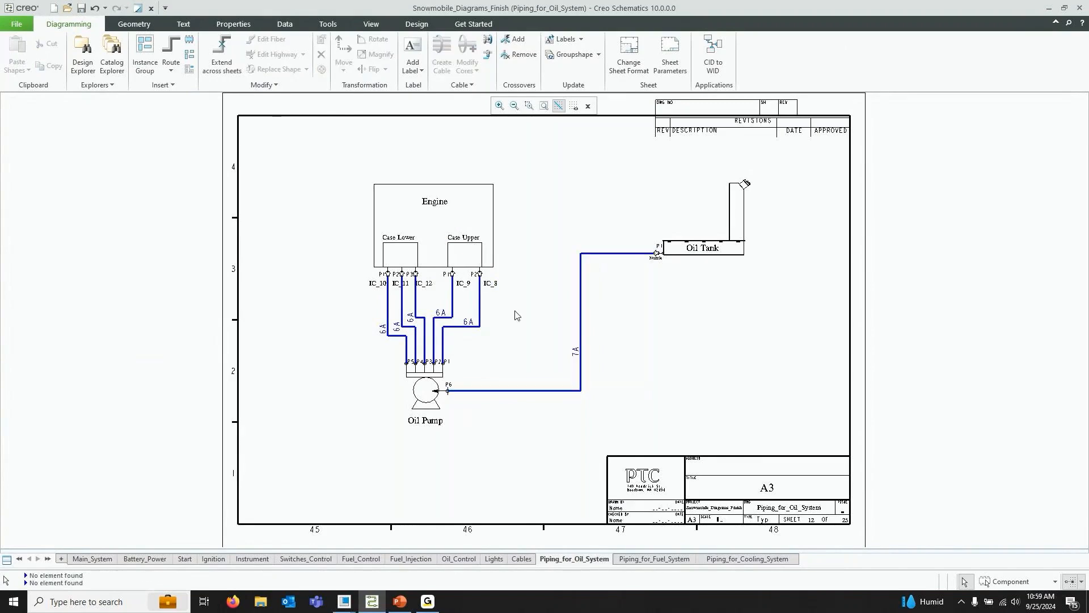
Open the Piping_for_Cooling_System sheet, zoom out, and browse through all diagram sheets again from Main_System
click(746, 559)
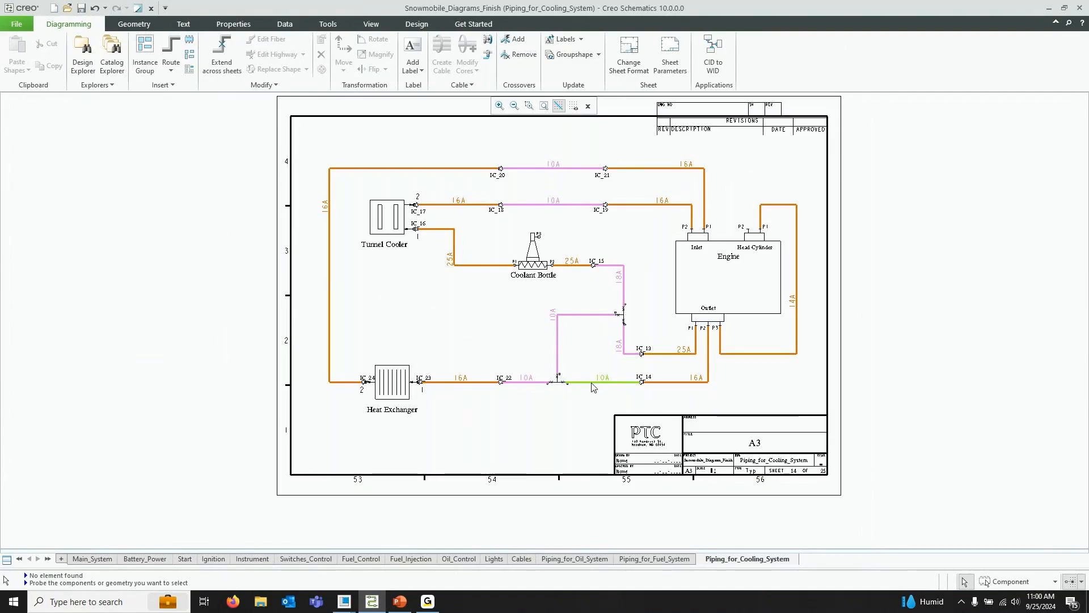
scroll(569, 410, up, 1)
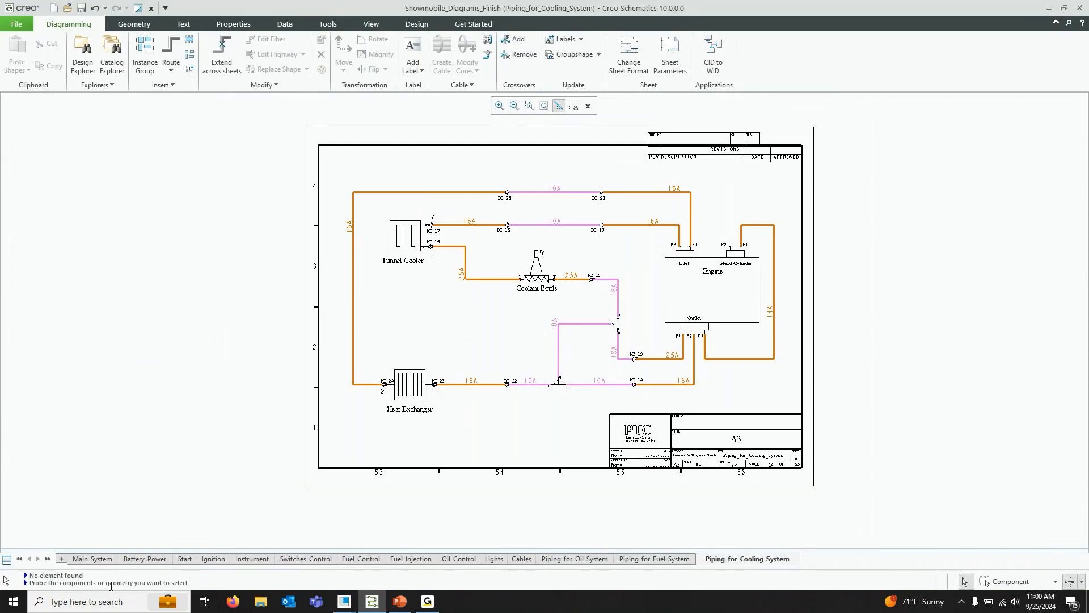
click(92, 559)
click(144, 559)
click(184, 558)
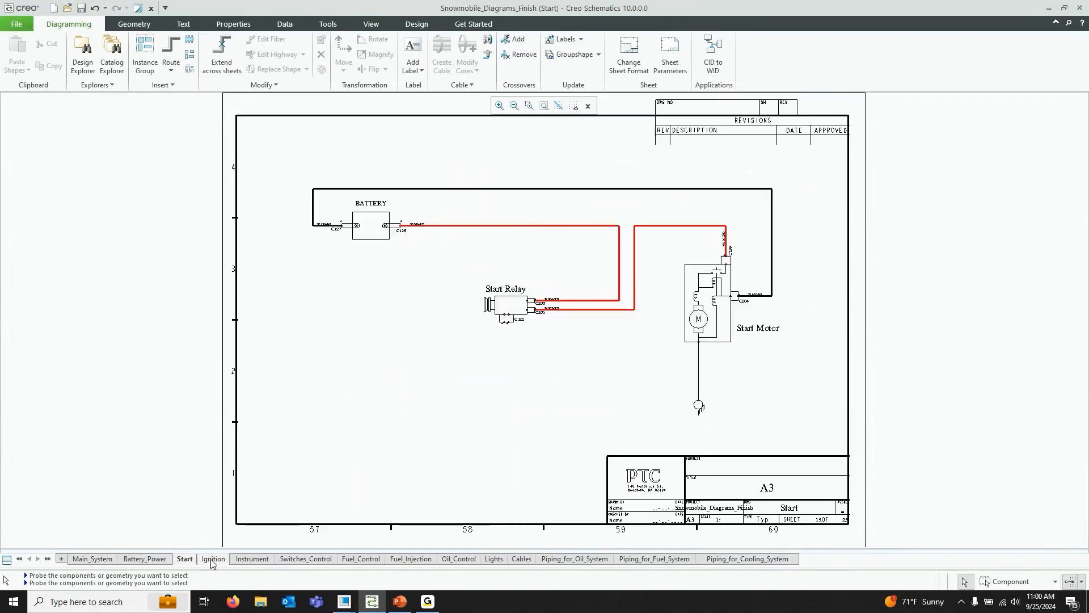
click(213, 558)
click(252, 558)
click(306, 558)
click(361, 559)
click(411, 558)
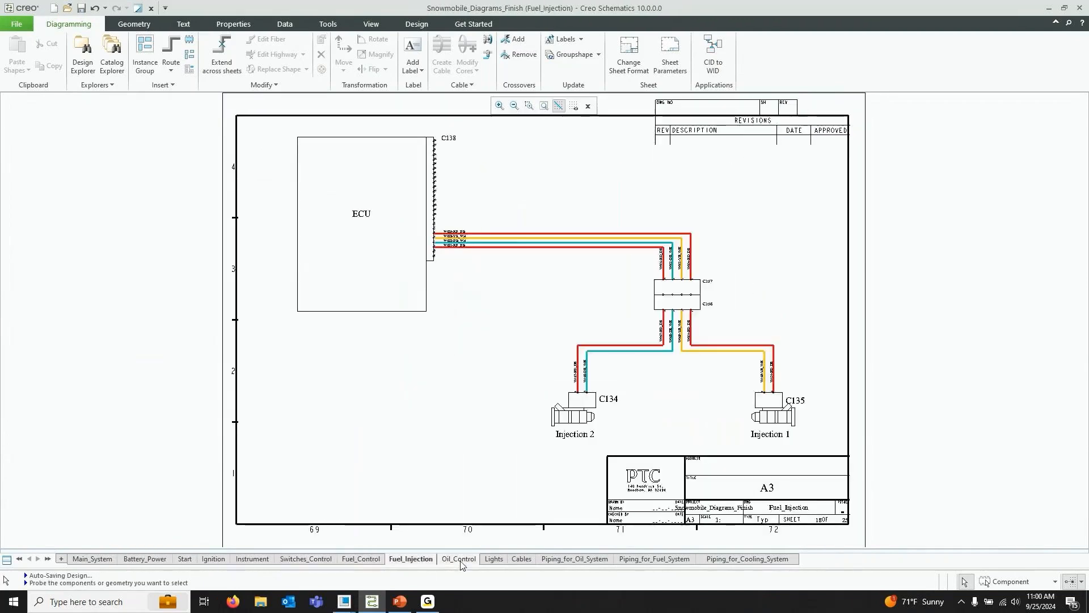
click(460, 559)
click(495, 559)
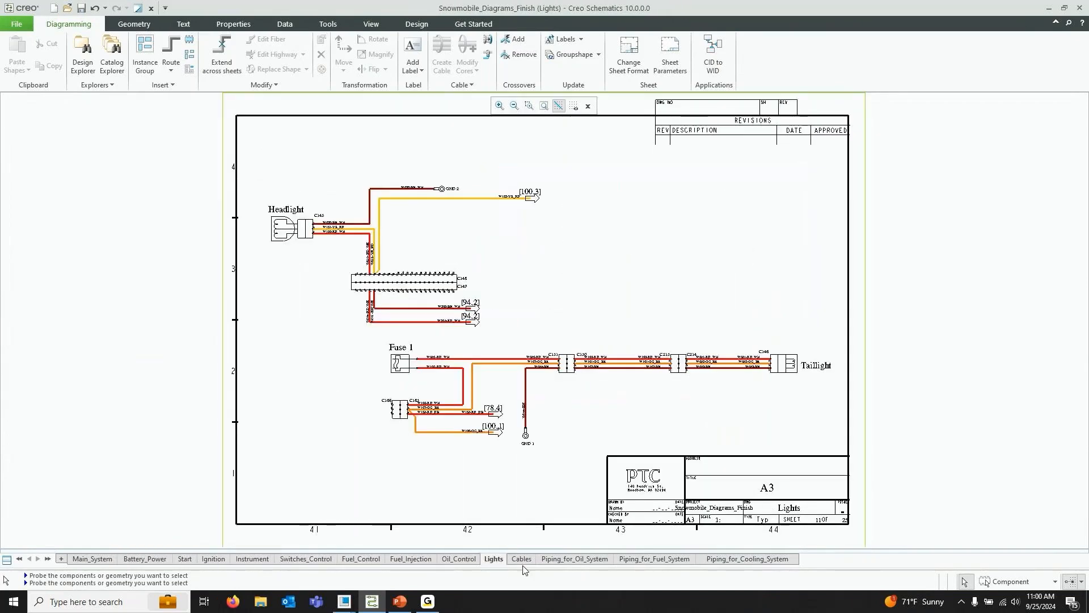
click(521, 559)
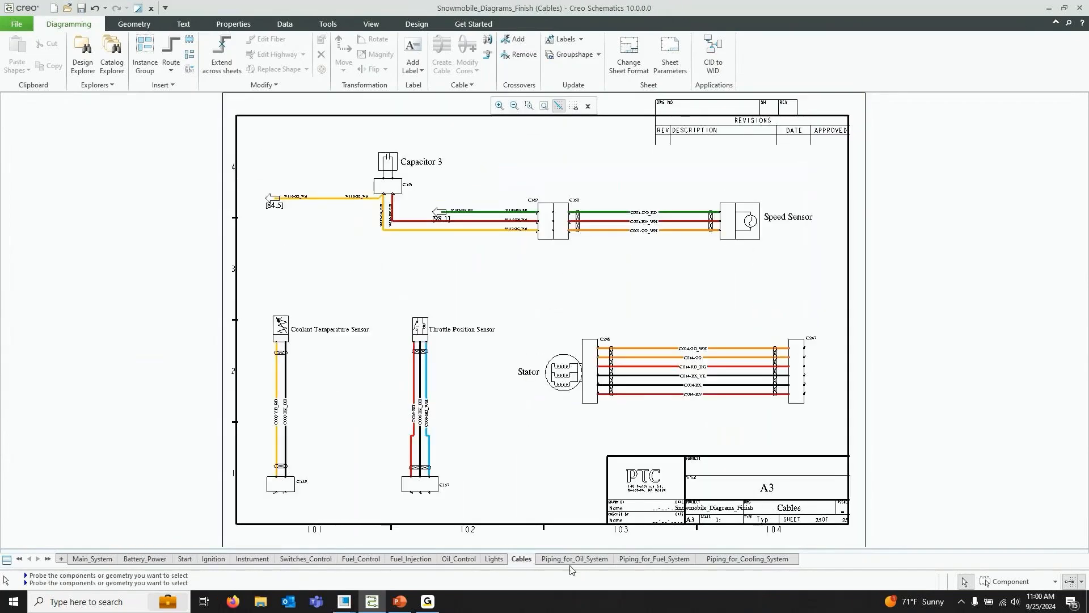
click(633, 562)
click(747, 559)
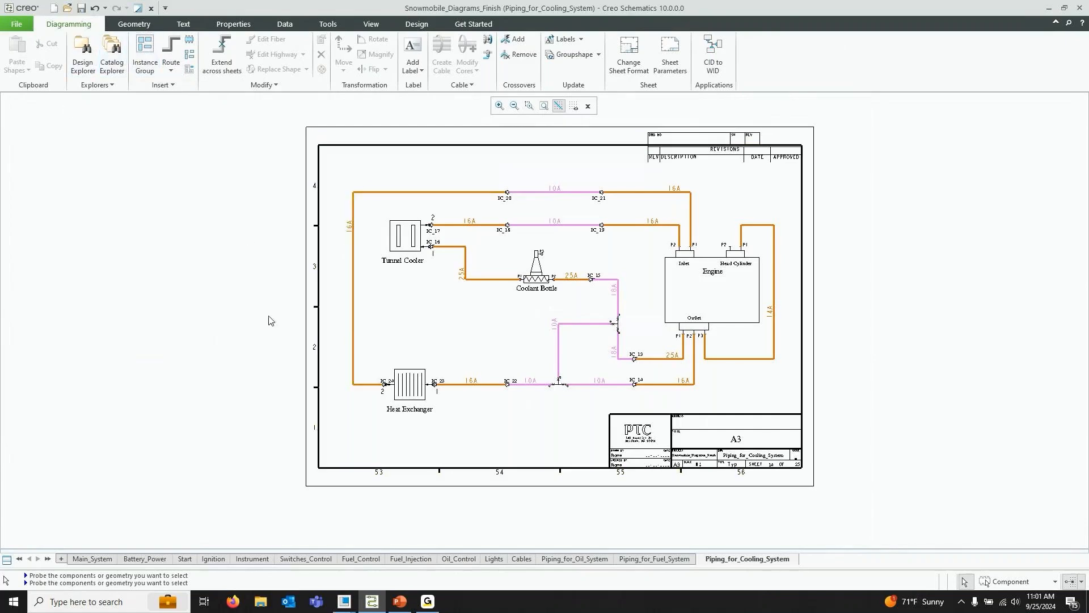
Open the Catalog Explorer beside the cooling diagram, select the engine connectors and coolant pipes, then close the explorer
click(112, 52)
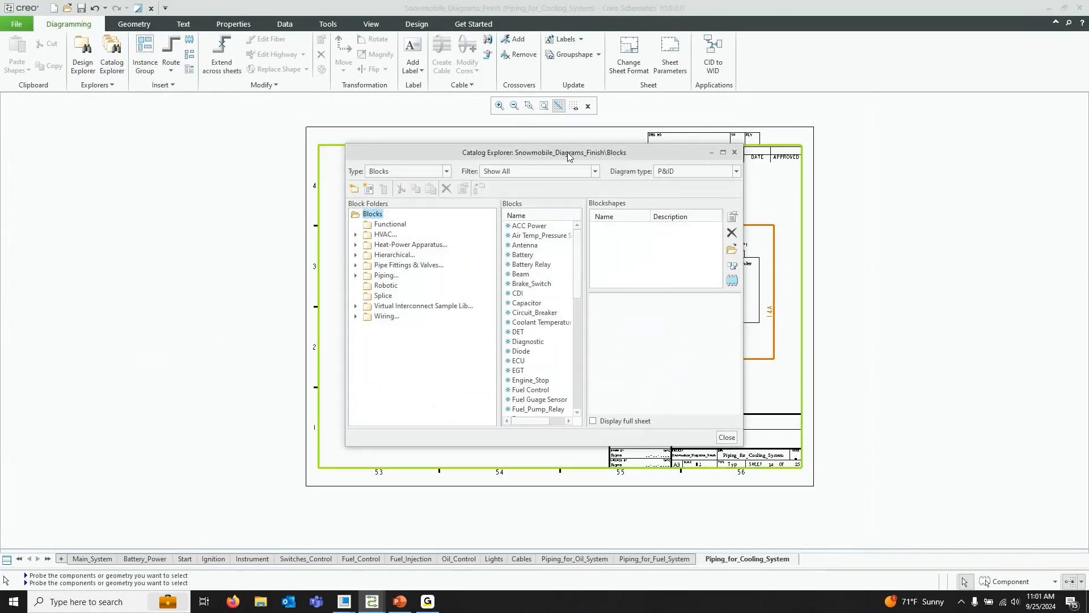
drag(568, 156, 112, 105)
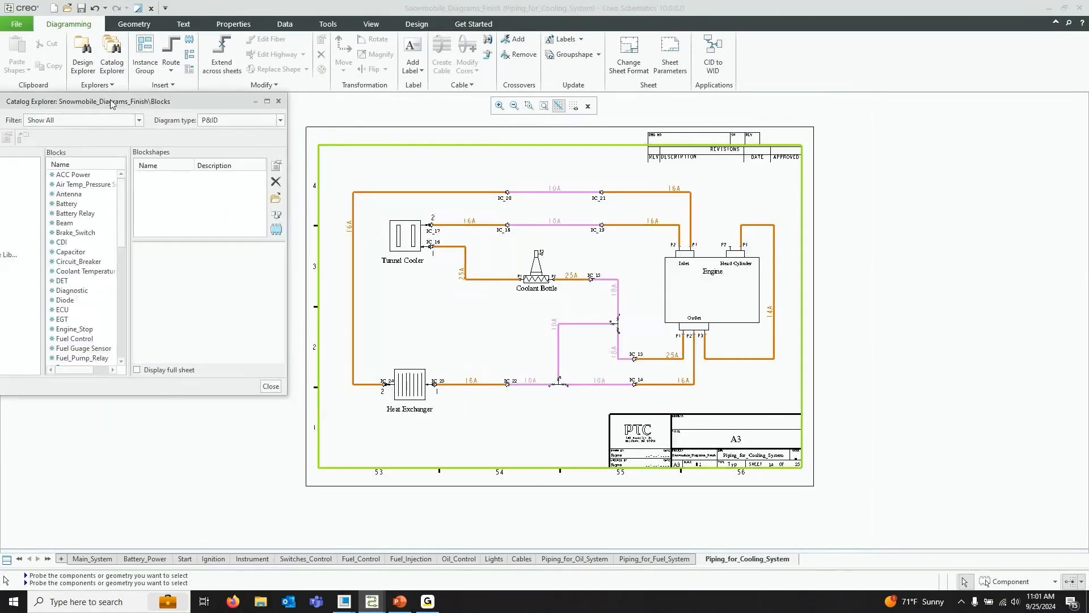
click(739, 256)
click(712, 271)
click(683, 250)
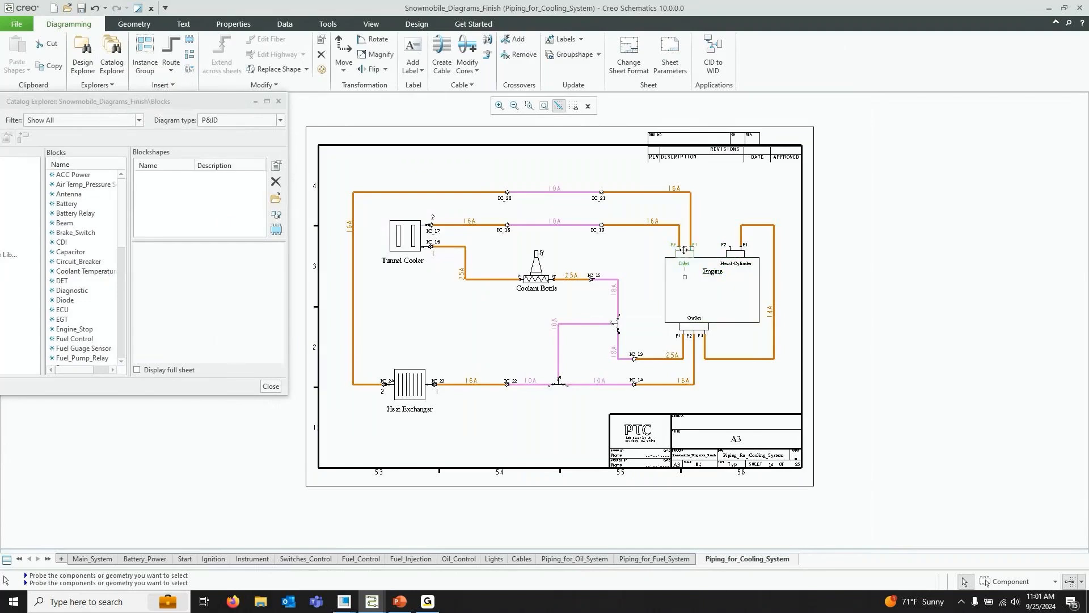
click(644, 193)
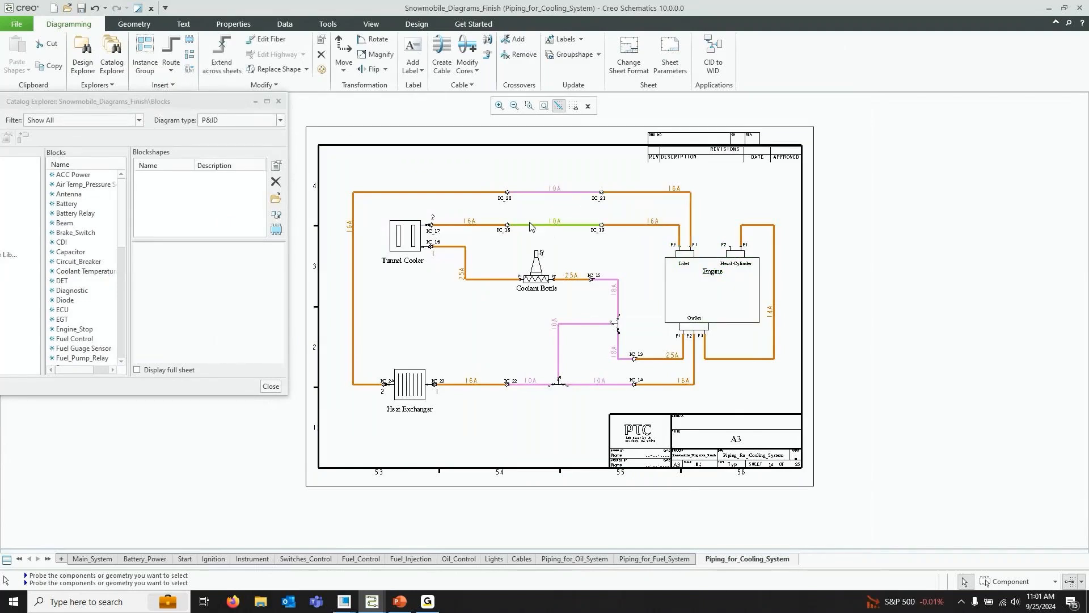
click(536, 193)
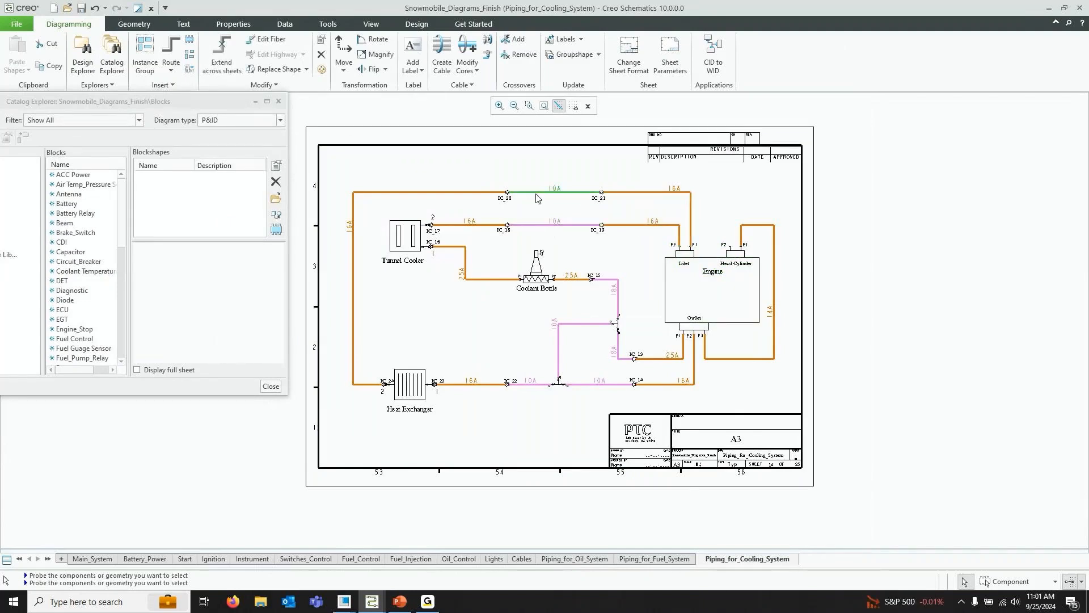
click(278, 101)
click(484, 168)
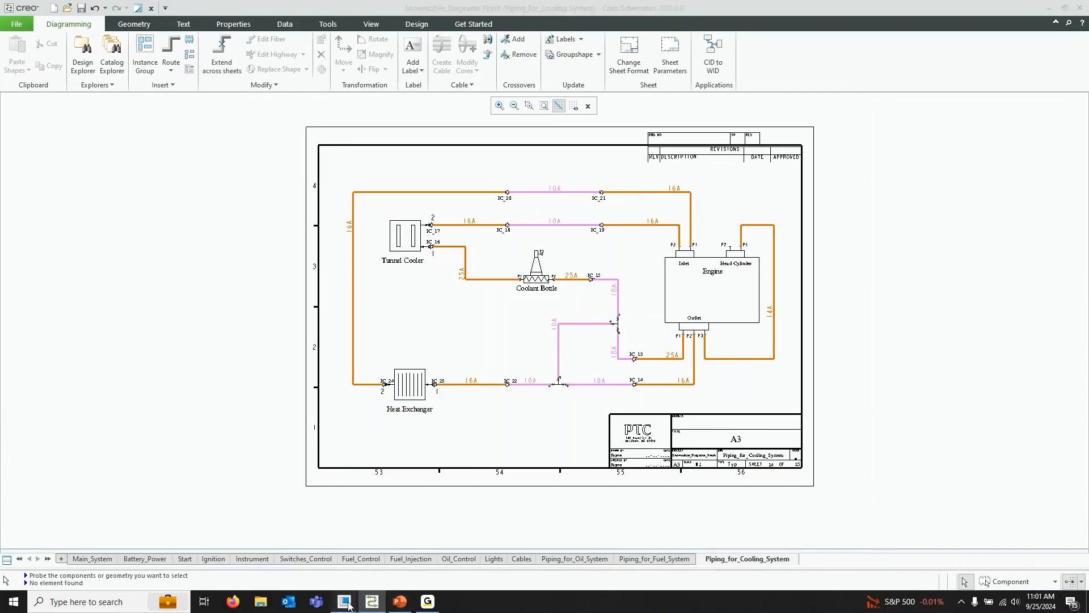
Switch to the snowmobile assembly, highlight the piping and cabling subassemblies, and open SNOWMOBILE_INDY_600_PIPING.ASM
mouse_move(349, 606)
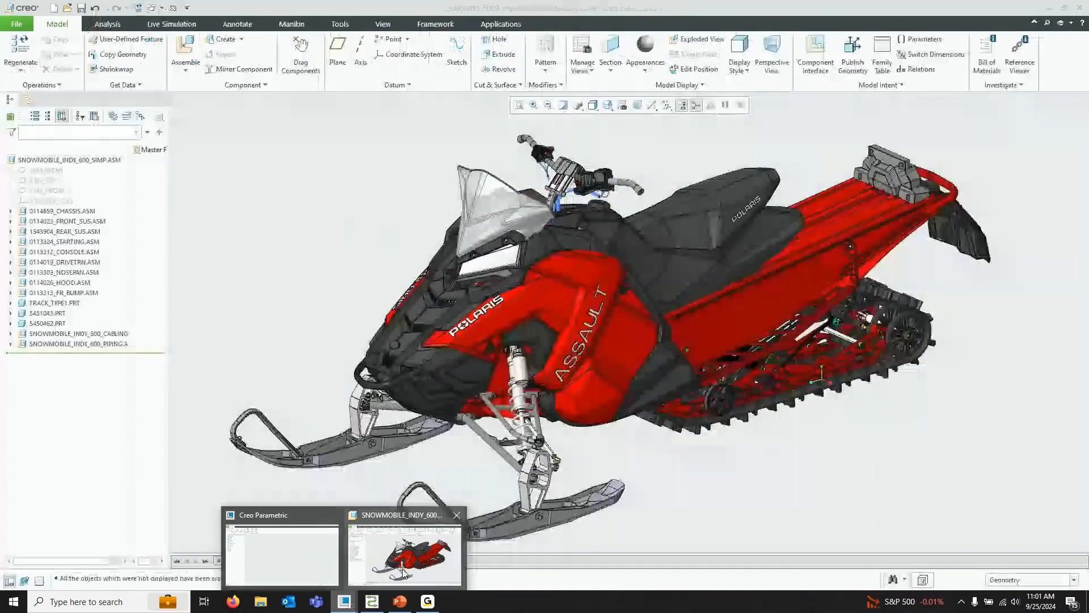
click(404, 573)
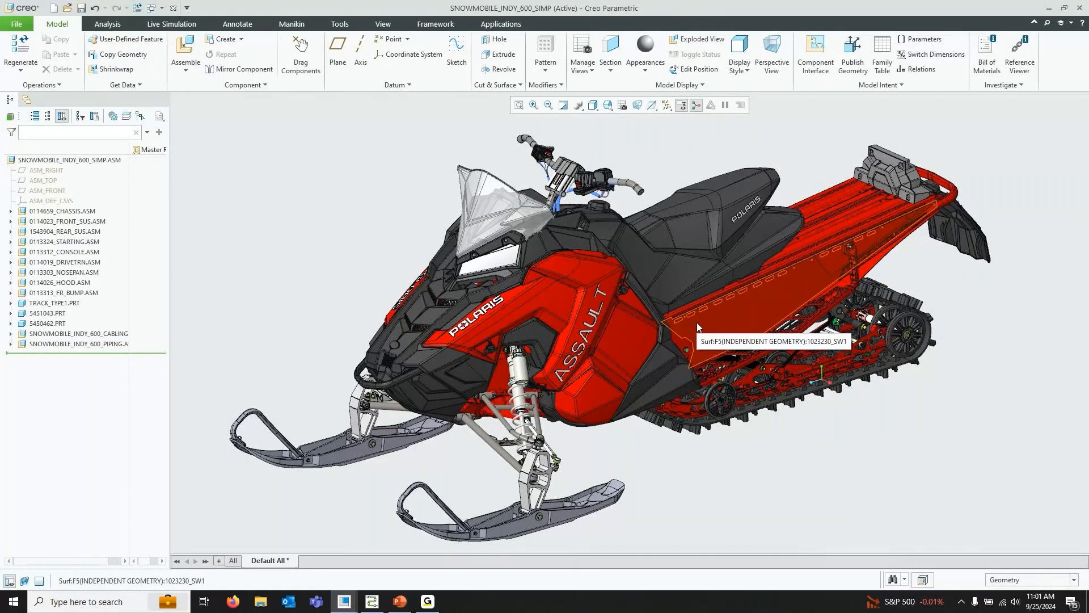
click(48, 346)
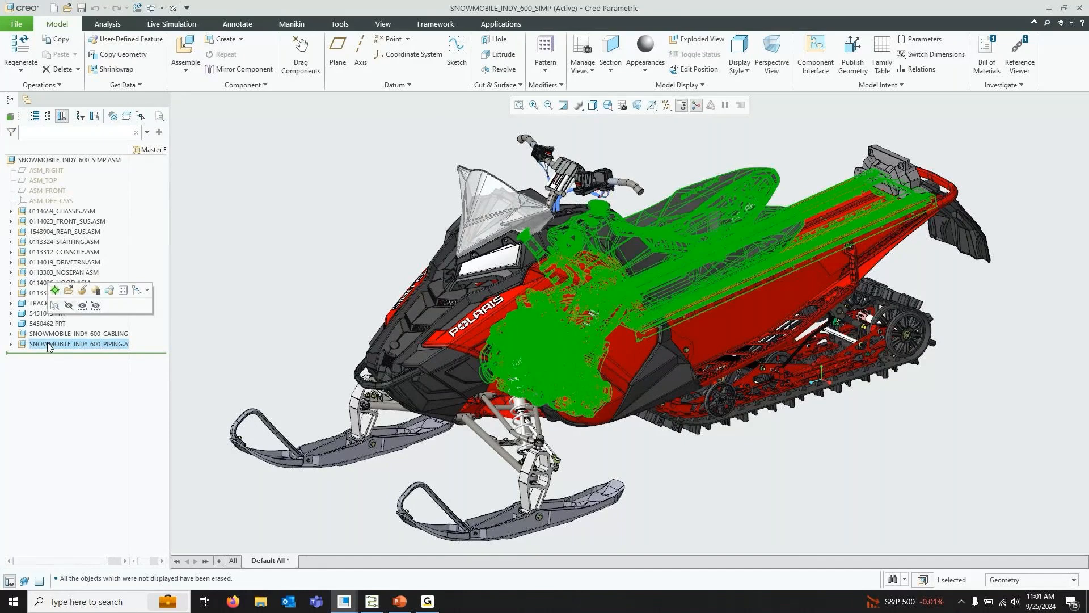
click(49, 335)
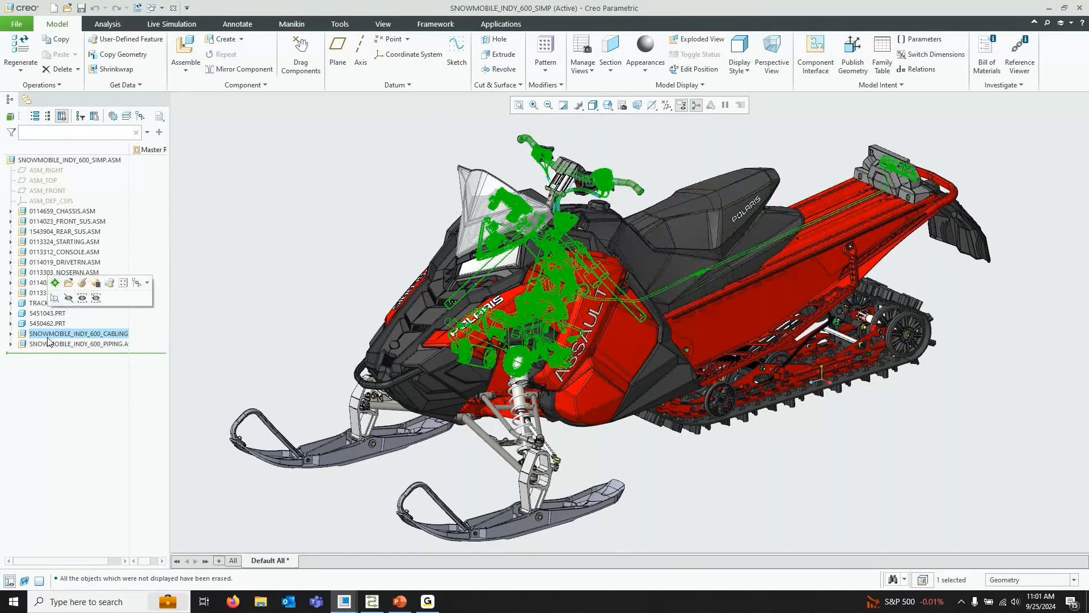
click(49, 343)
click(68, 293)
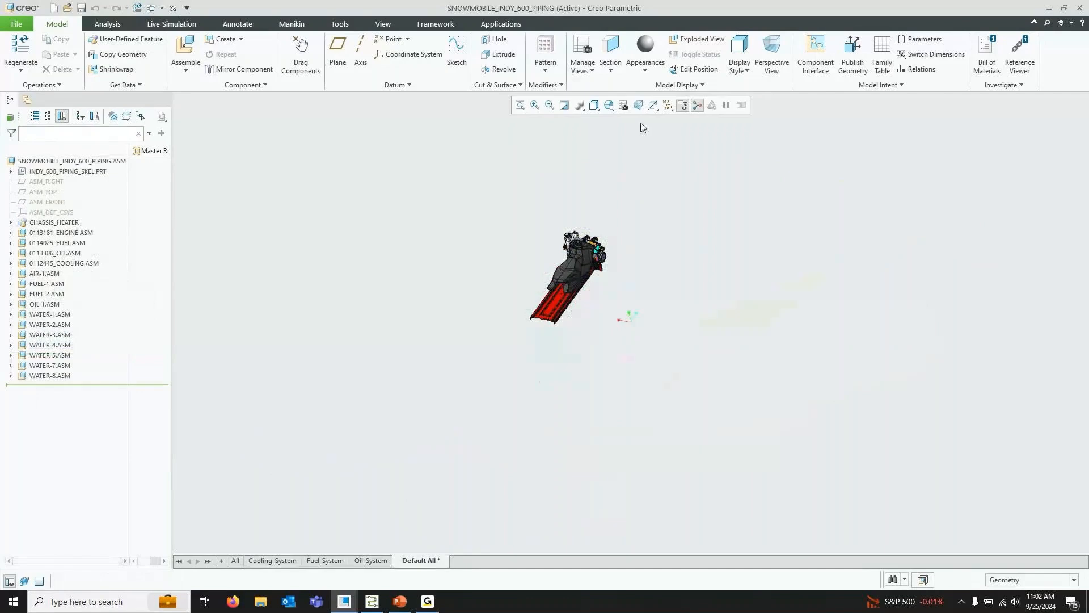
Apply the saved views 00_START and 03_FUEL to the piping assembly
click(612, 106)
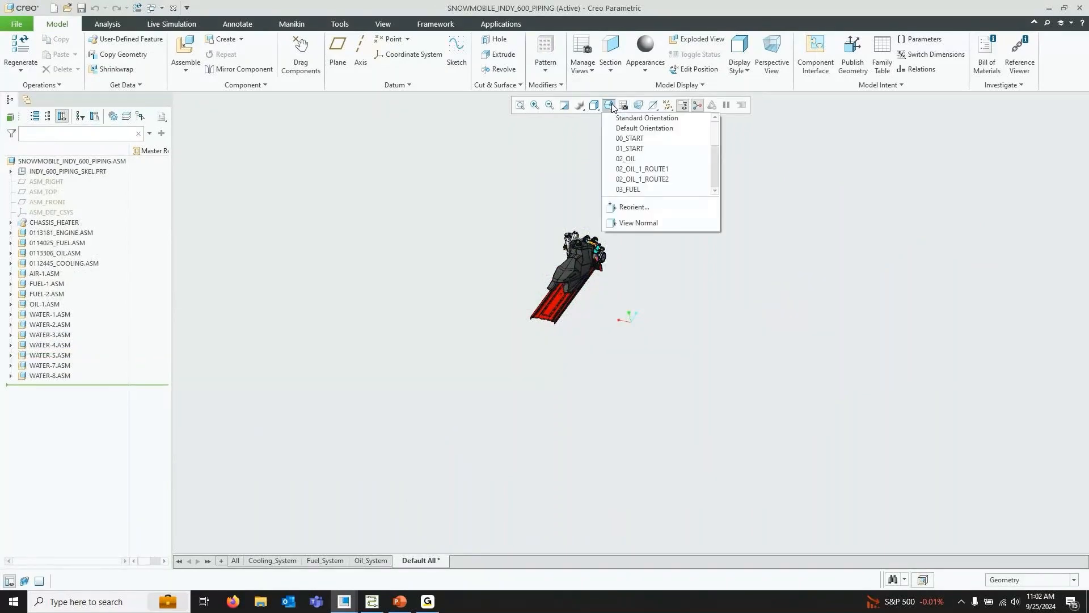
click(636, 138)
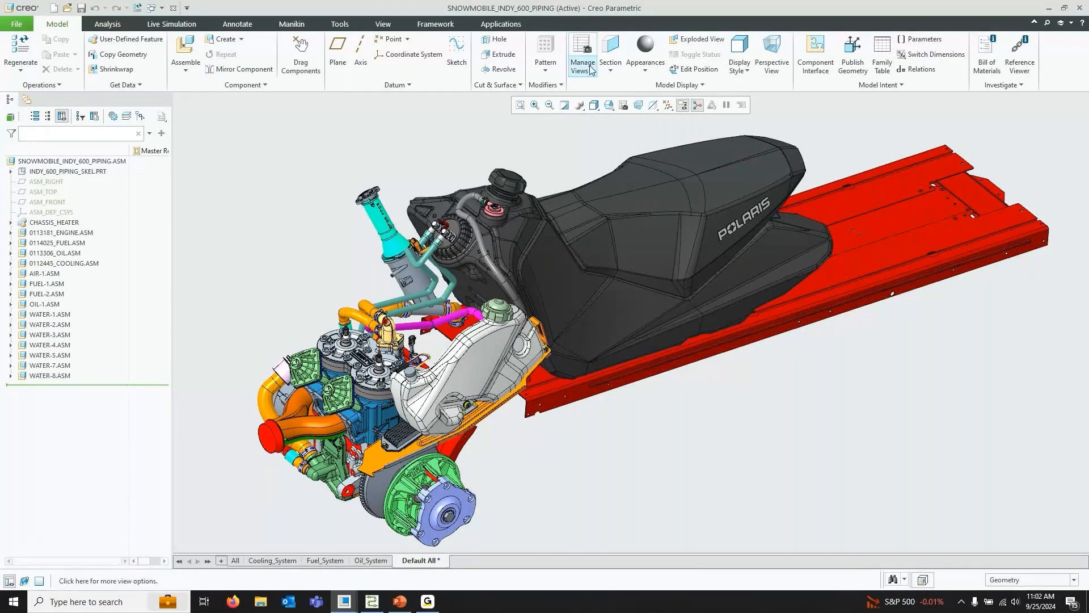
click(612, 106)
click(641, 193)
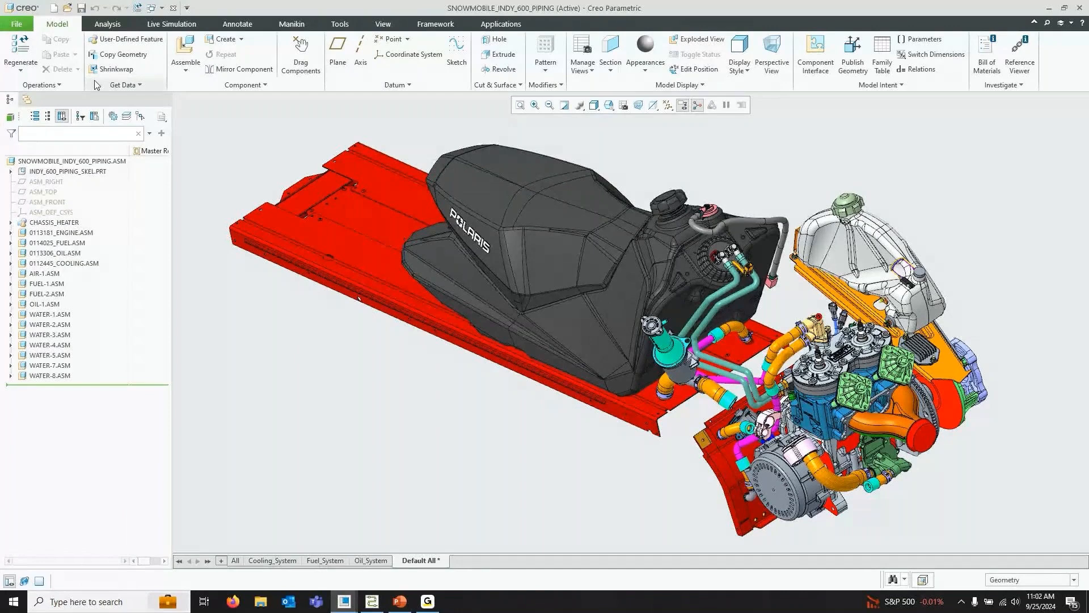
Launch the Piping application and switch the model tree to Pipeline View
click(501, 25)
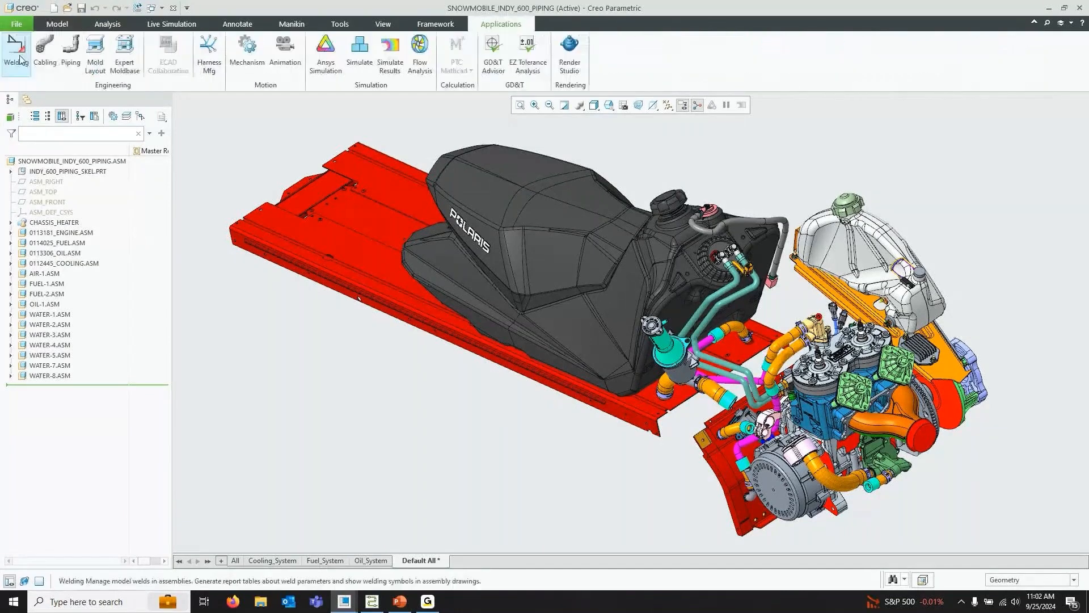
click(71, 56)
click(35, 116)
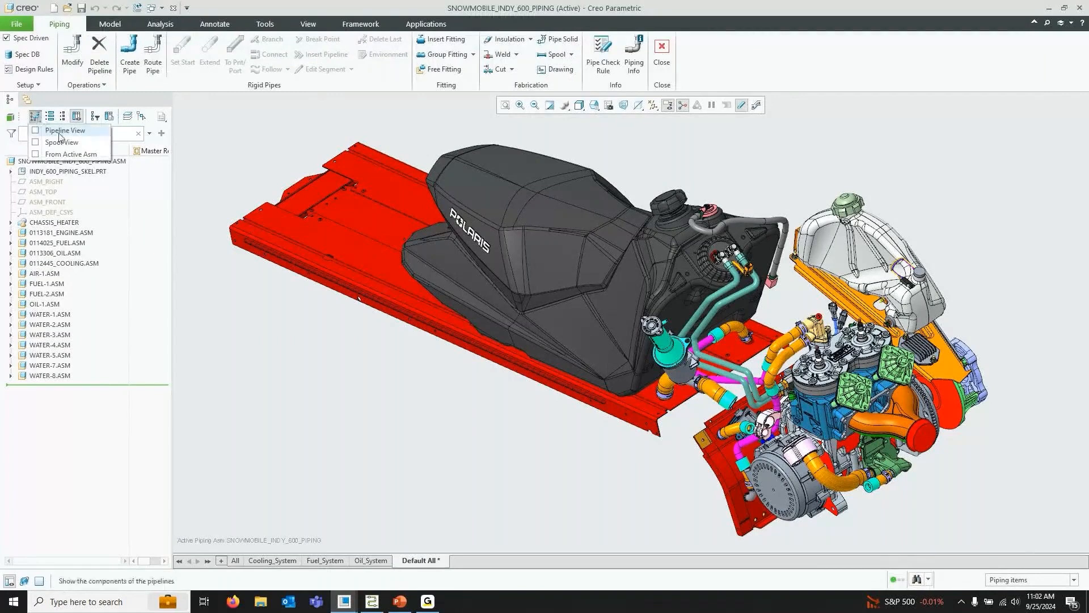
click(63, 131)
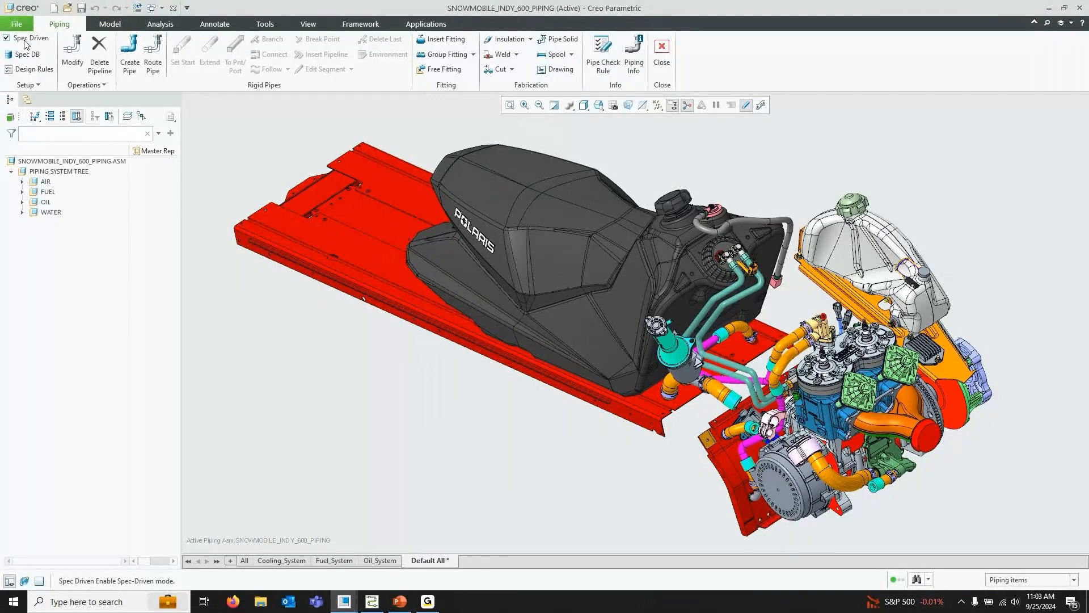
Review the piping-related settings such as pipeline start names and piping directories in the configuration options, then close them
click(16, 25)
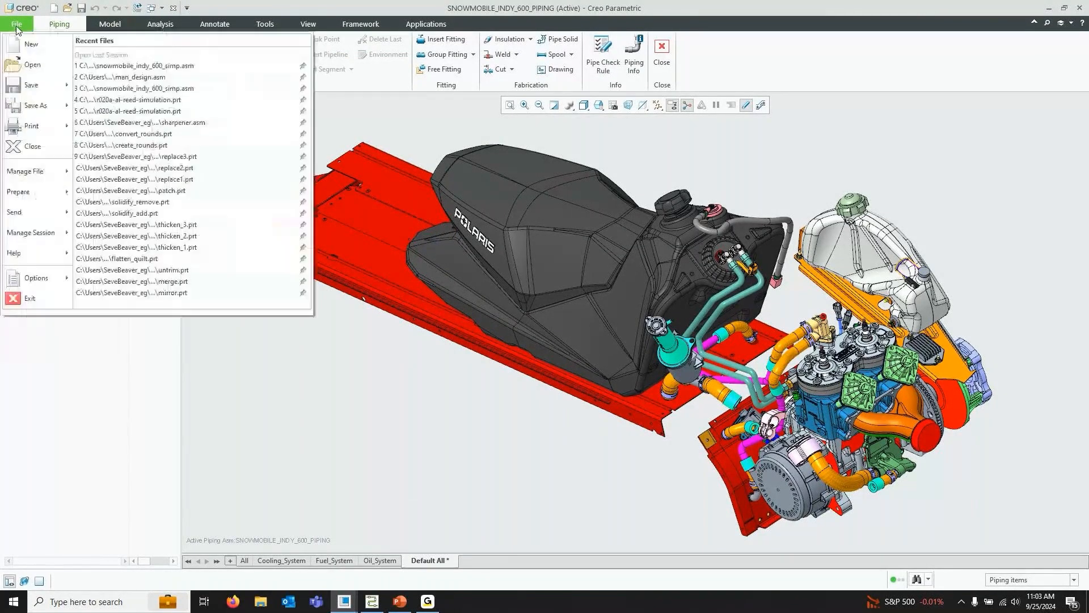
click(36, 277)
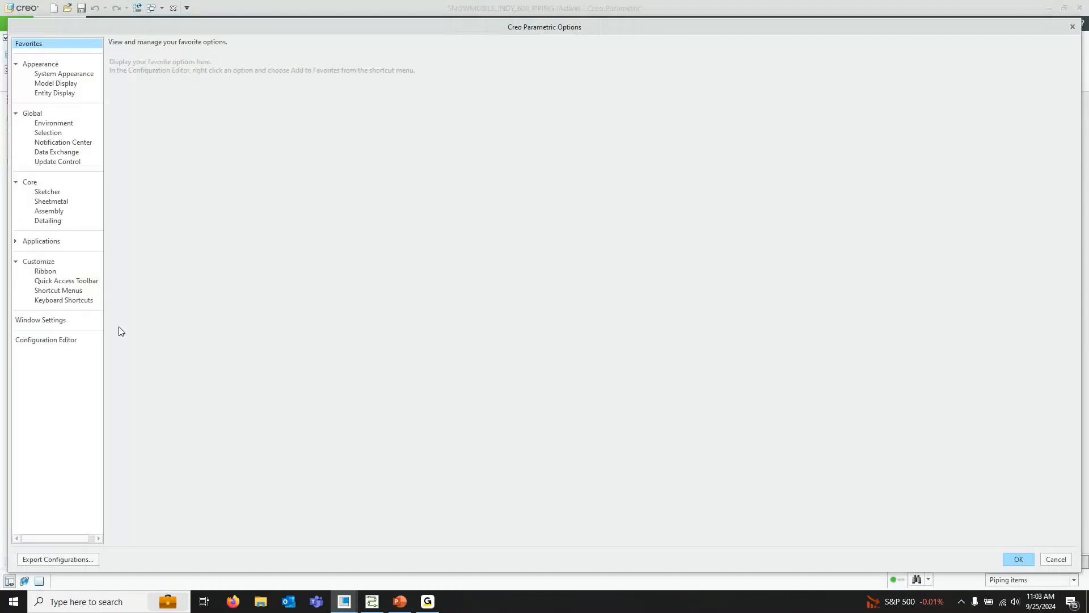
click(57, 340)
scroll(338, 312, down, 10)
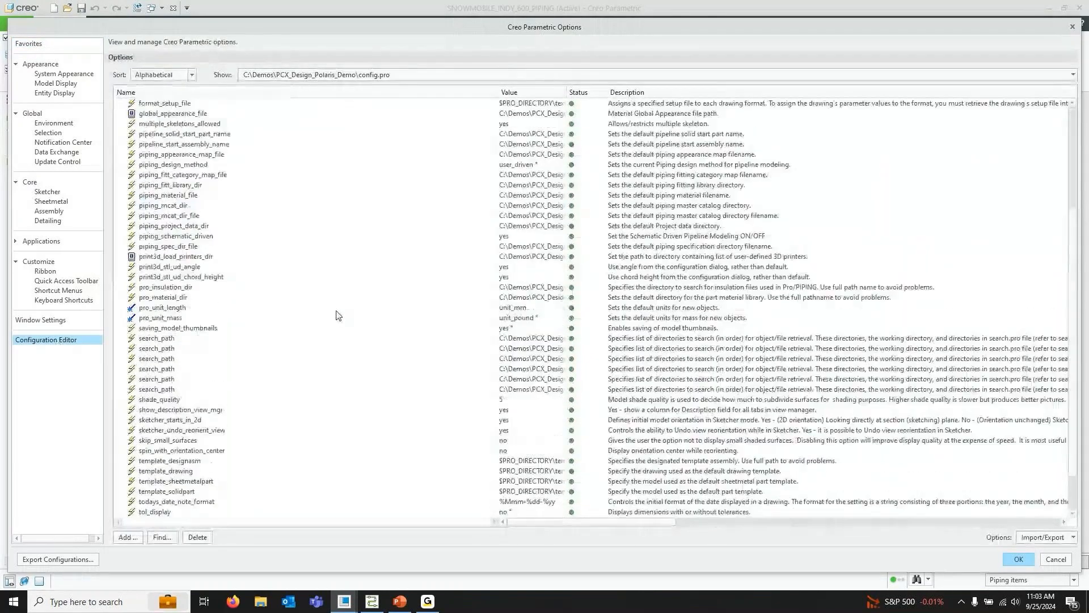
scroll(338, 310, down, 4)
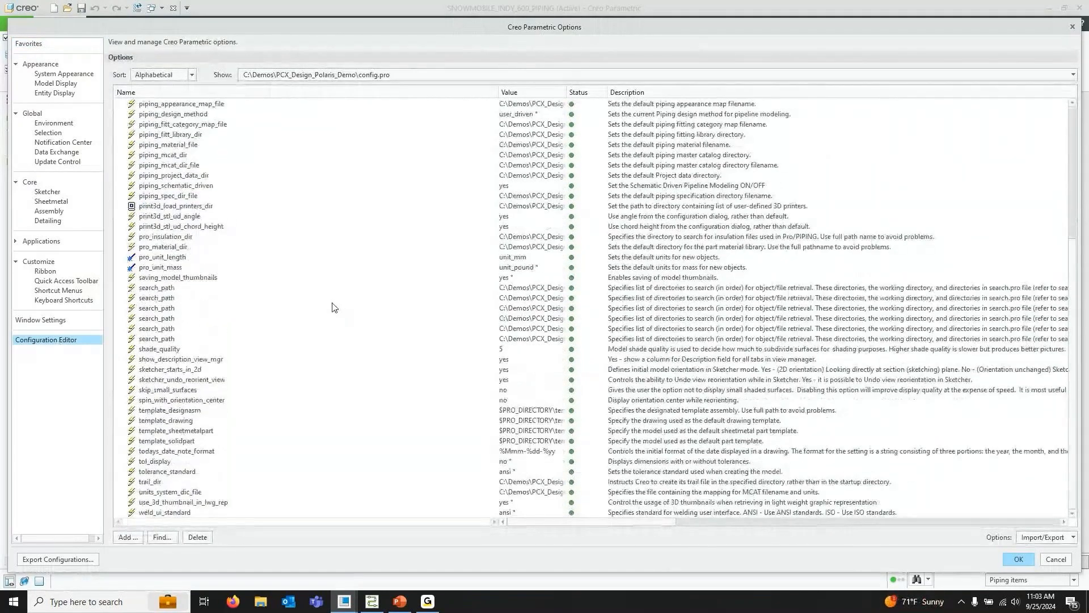
click(163, 156)
click(161, 134)
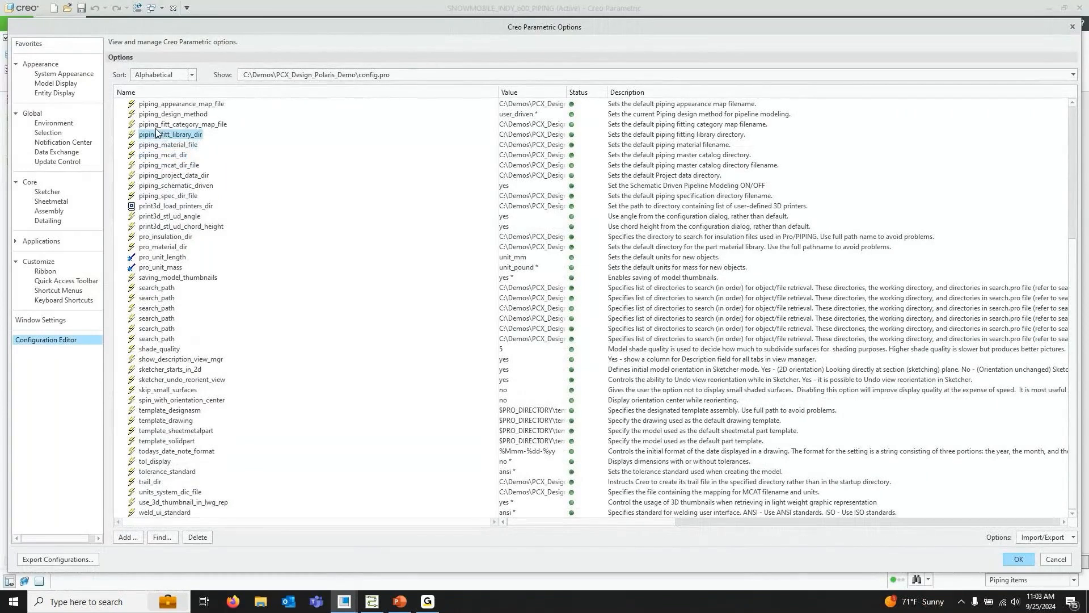
click(159, 125)
scroll(159, 124, up, 2)
click(164, 164)
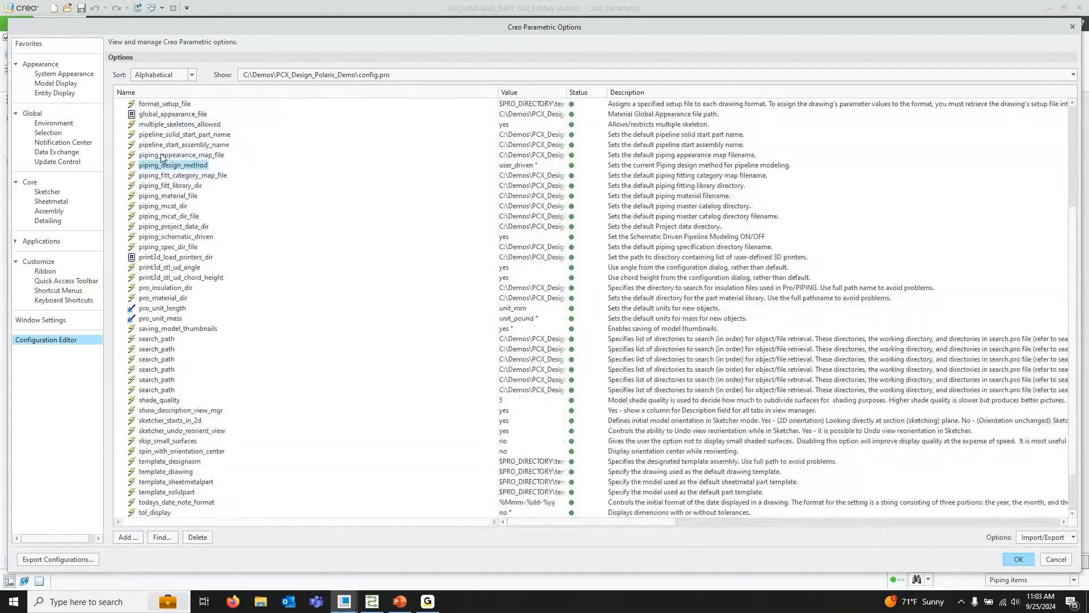
click(170, 155)
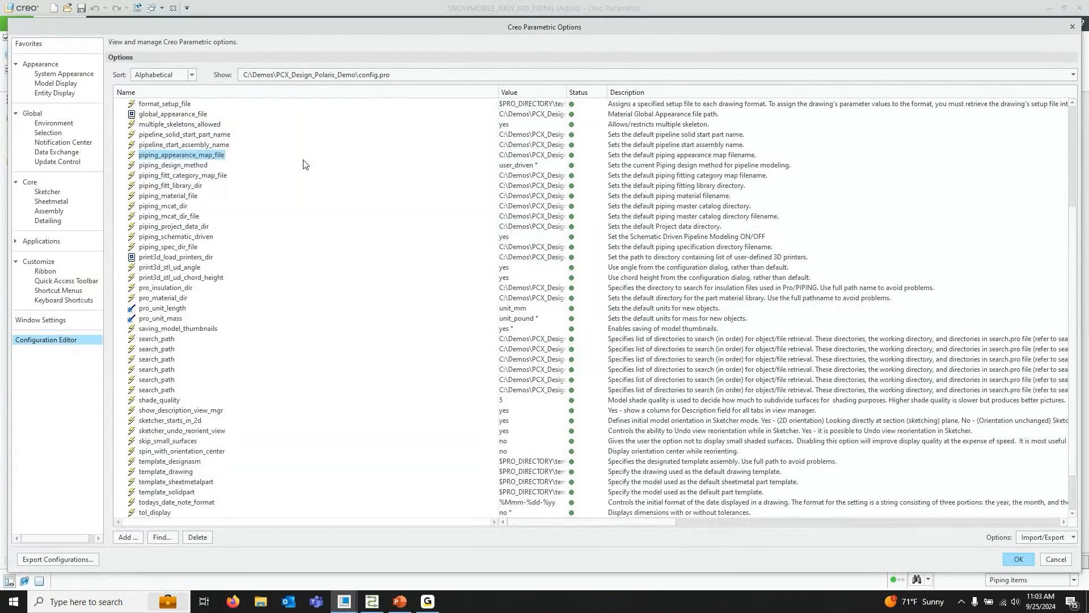
click(175, 145)
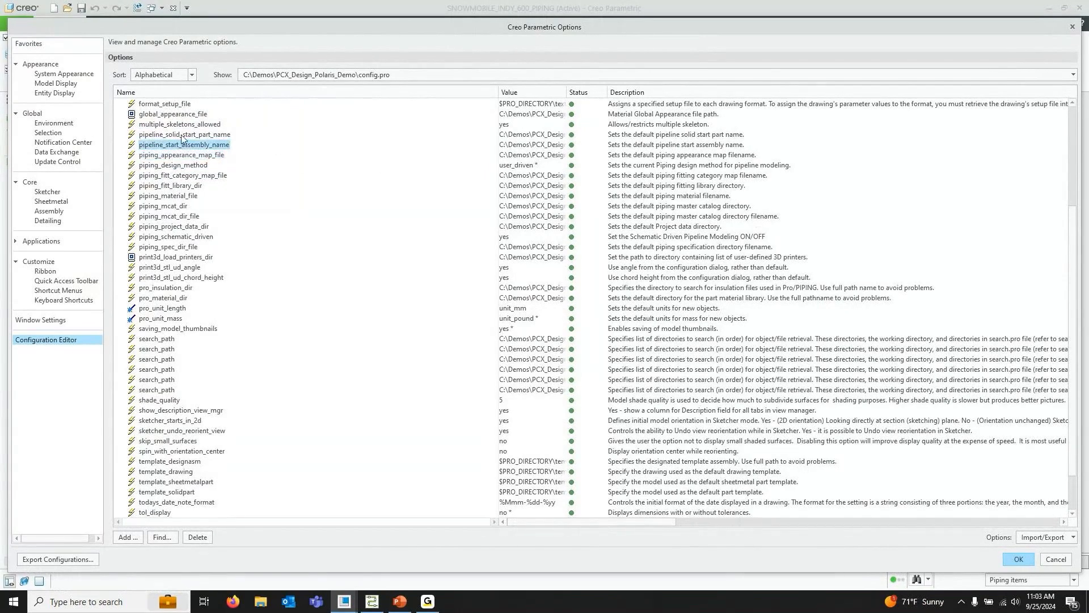
click(183, 135)
scroll(330, 238, up, 5)
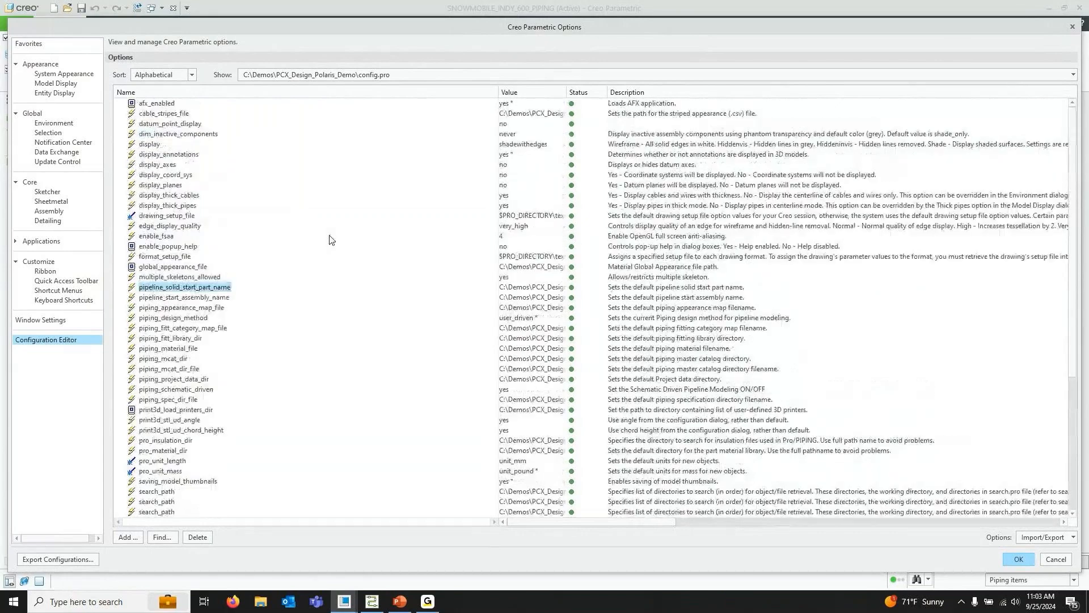
click(1018, 558)
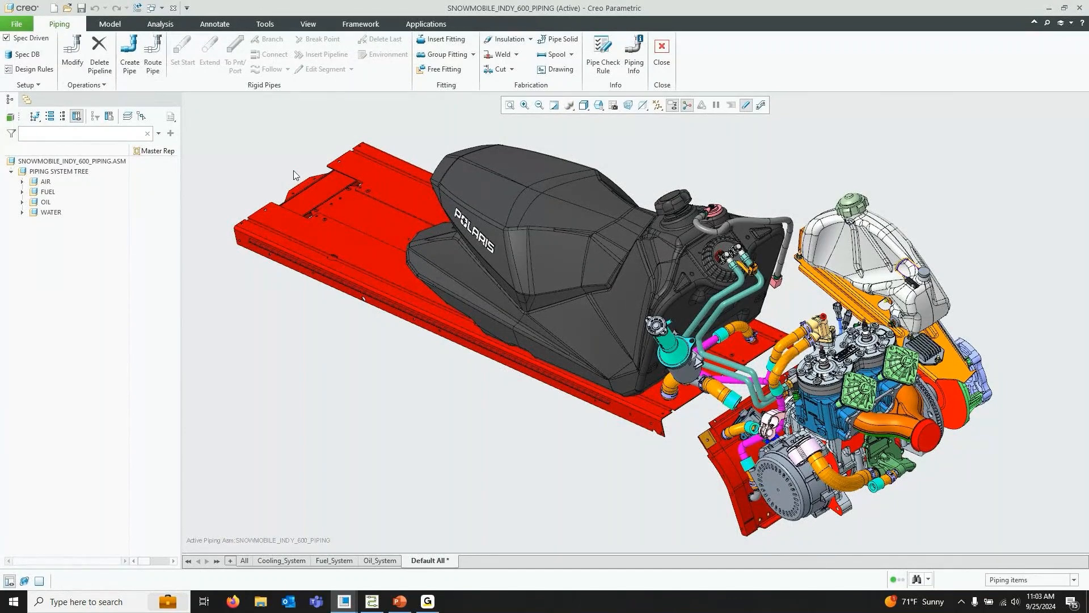
Open Pipeline Designation, load snowmobile_piping_design.xml from the XML_Finished folder, and choose schematic label Flex-4
click(86, 85)
click(92, 93)
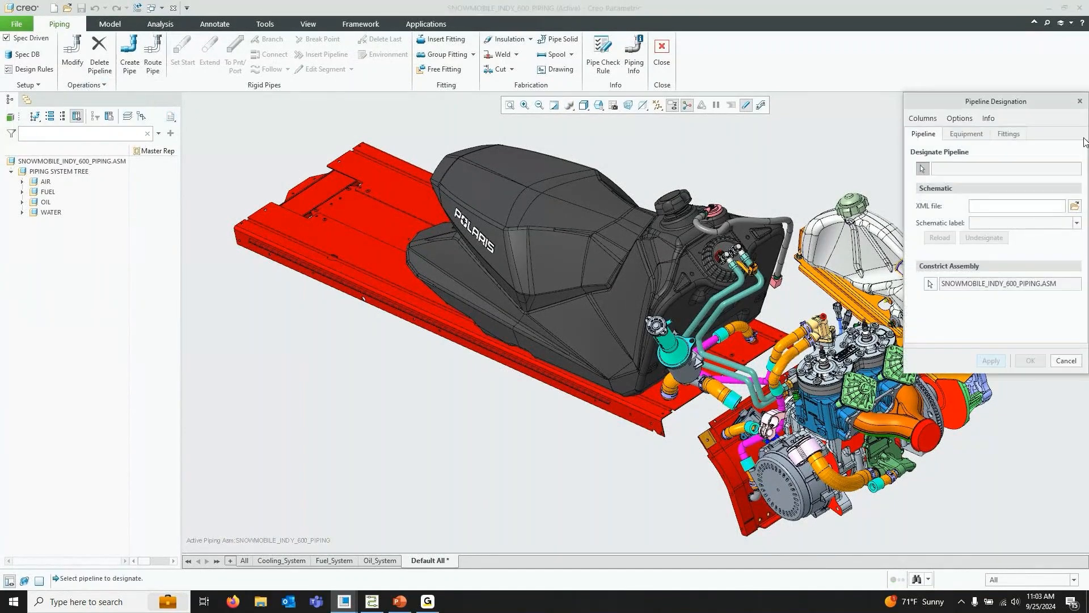
drag(1037, 104, 152, 145)
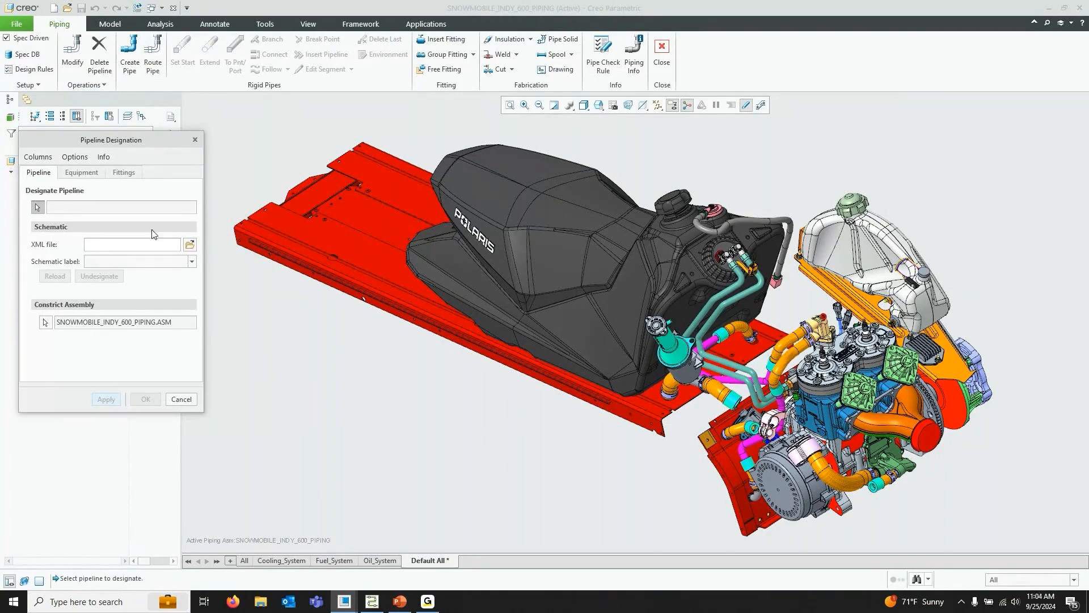
click(191, 244)
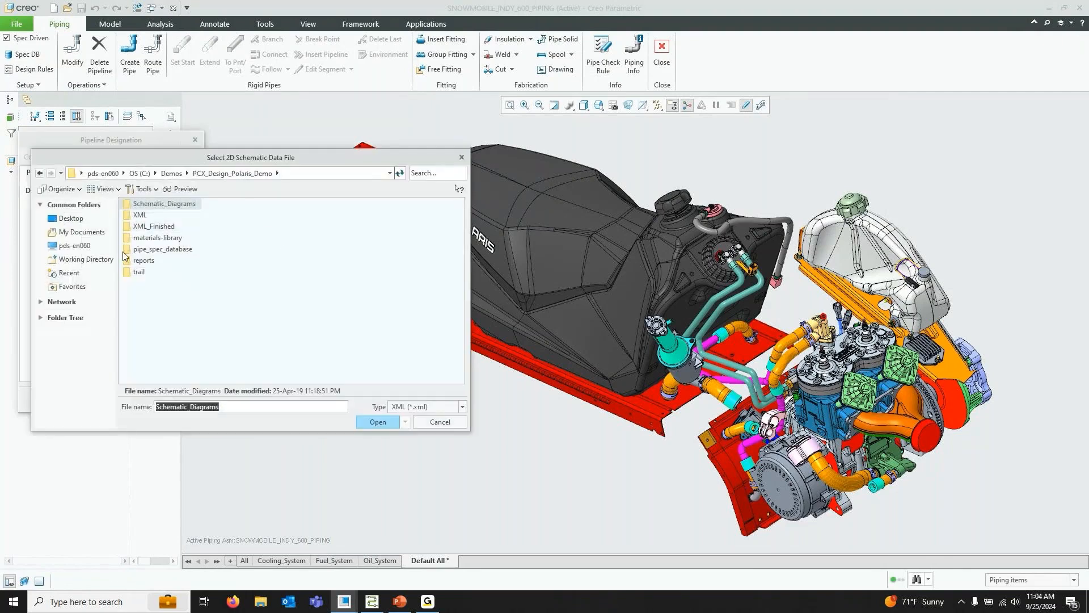
double_click(148, 226)
click(166, 227)
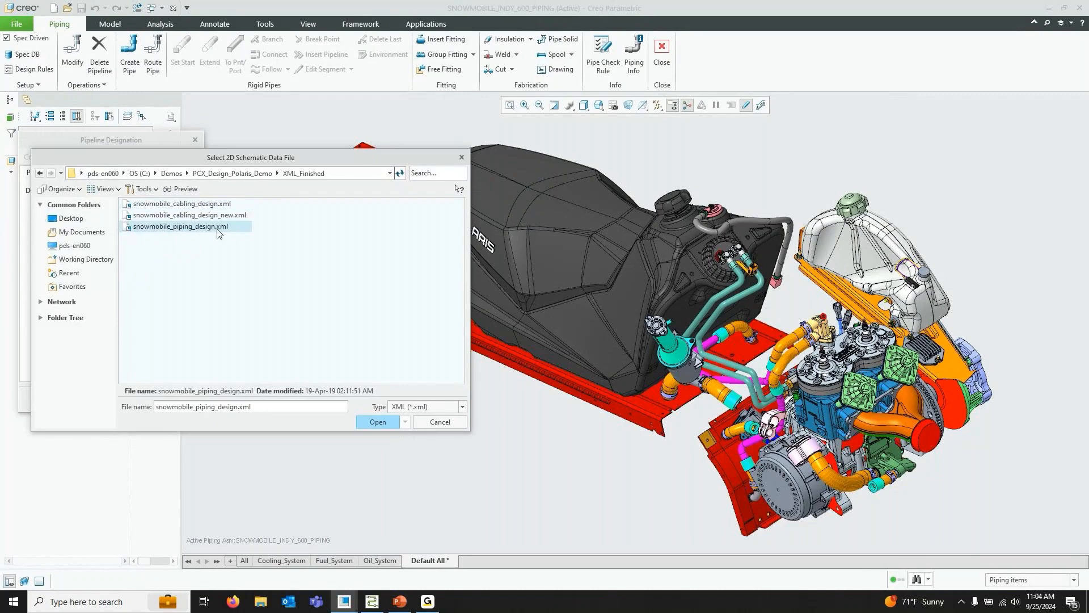
click(378, 421)
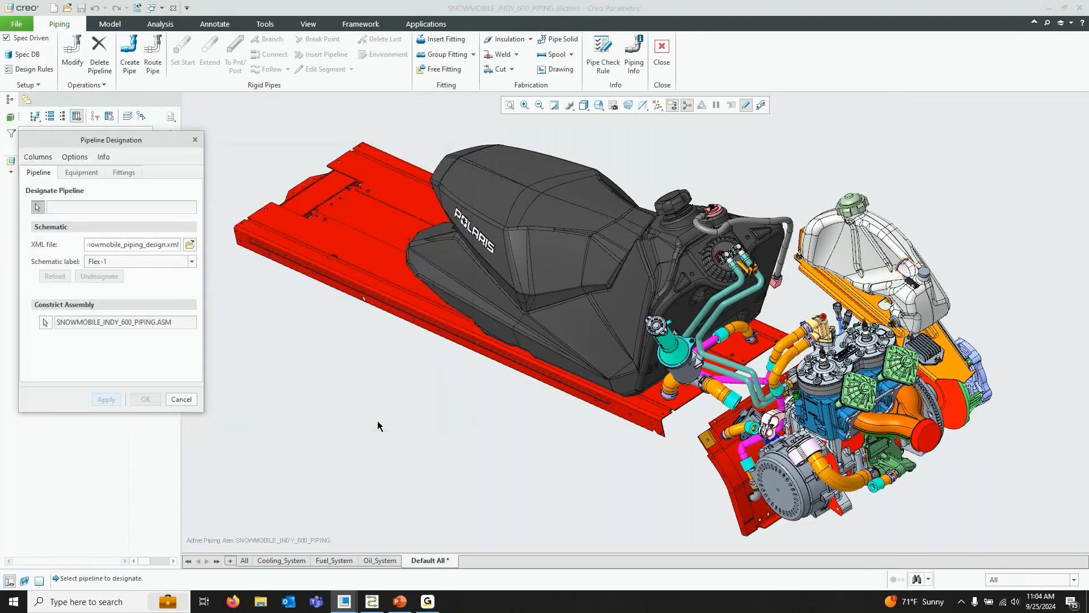
click(121, 262)
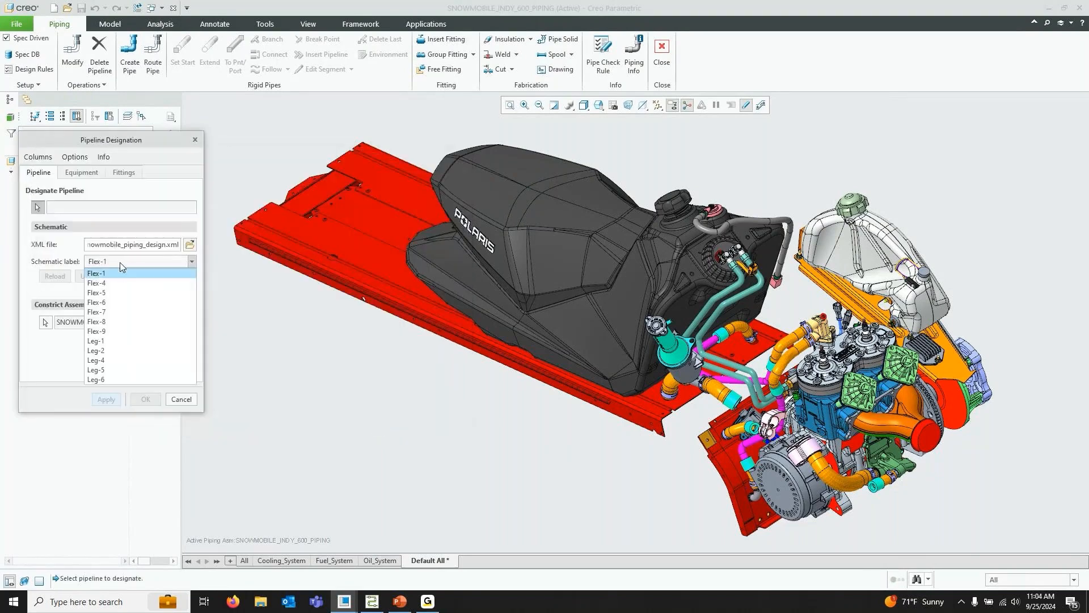
click(110, 284)
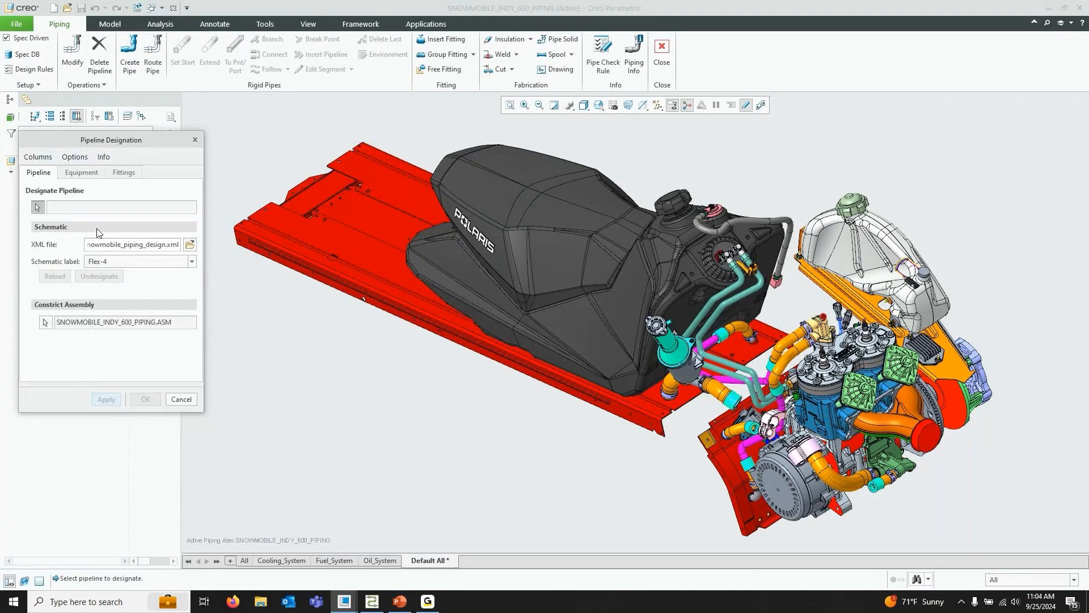
Designate the blue oil pipeline in the Oil_System view, apply it, and close the Pipeline Designation dialog
click(38, 207)
scroll(527, 317, up, 4)
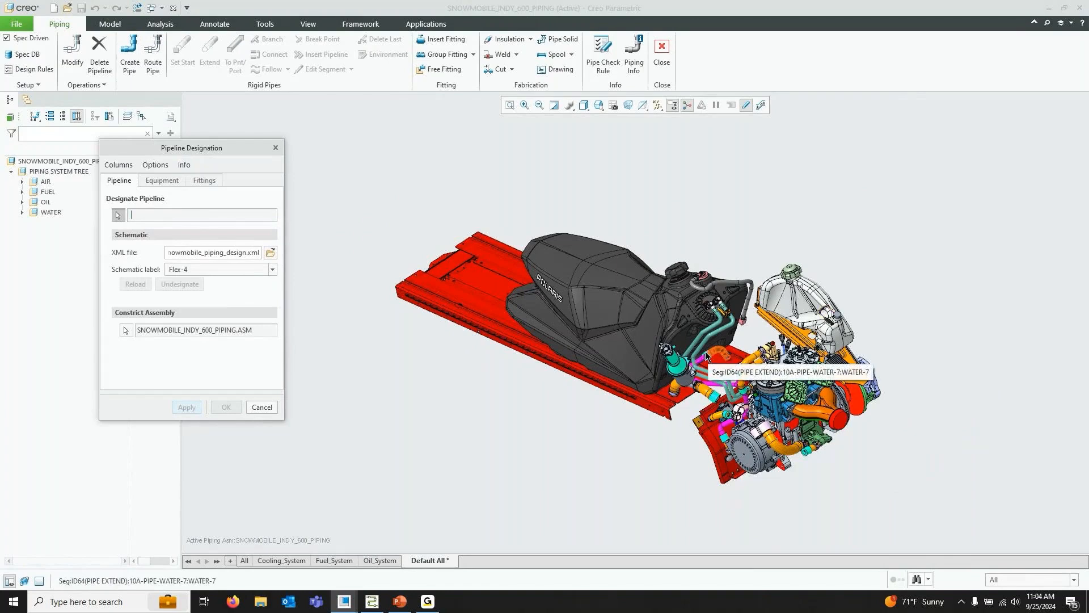
click(377, 560)
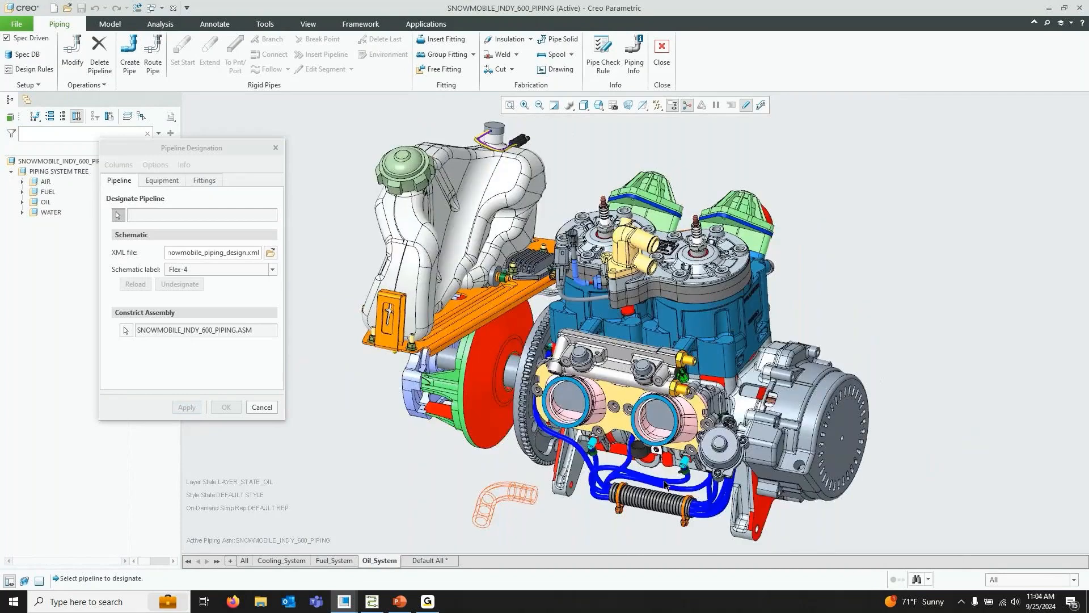
click(641, 487)
click(188, 407)
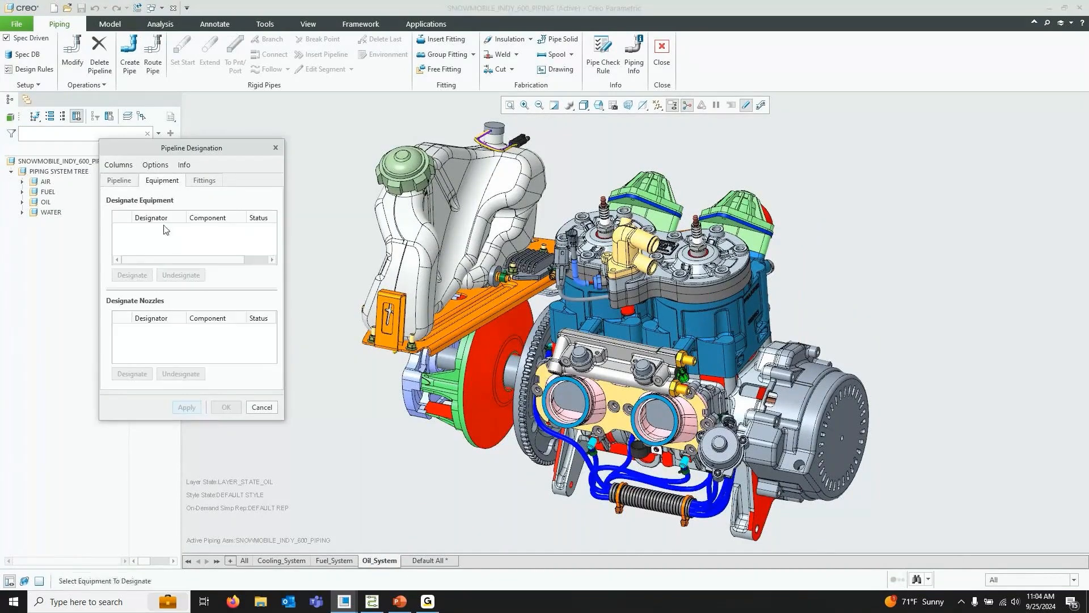
click(129, 178)
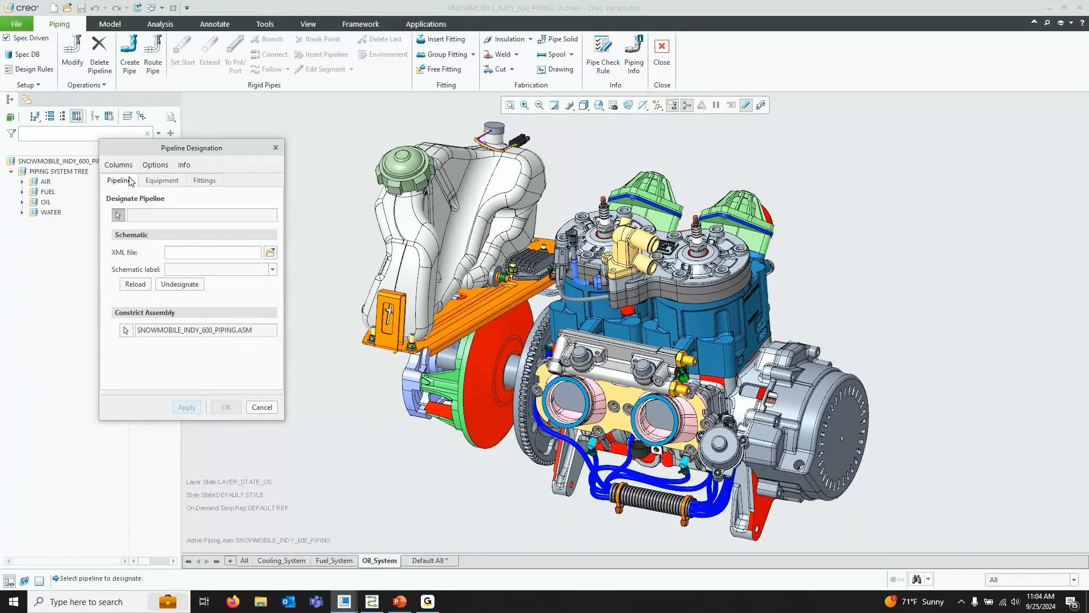
click(262, 408)
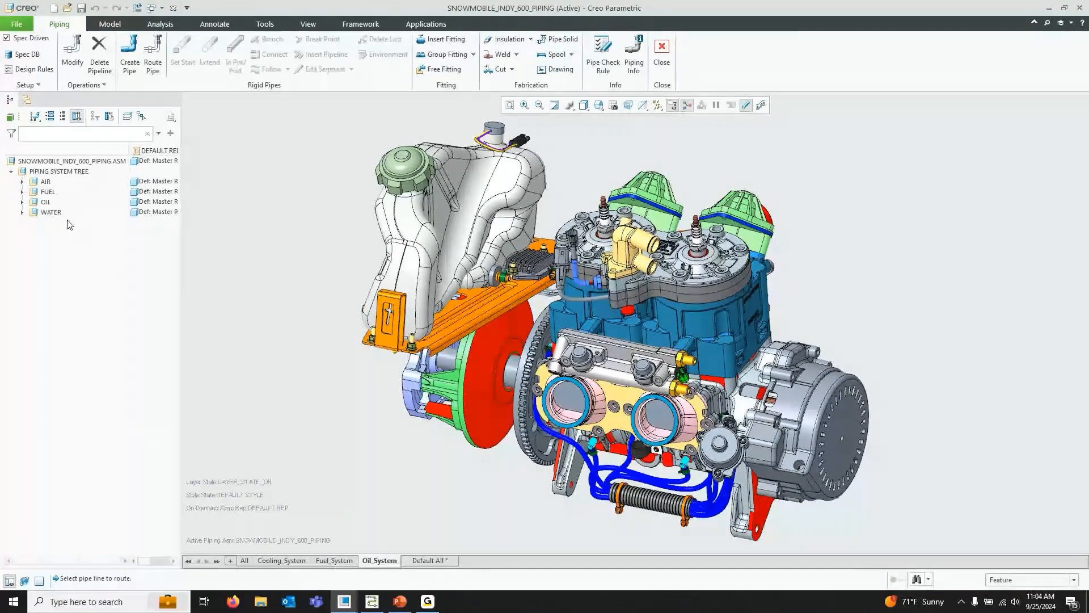
Activate the 7A-FLEX-OIL-1 pipeline under OIL for routing, confirming the change of active assembly to OIL-1.ASM
click(22, 202)
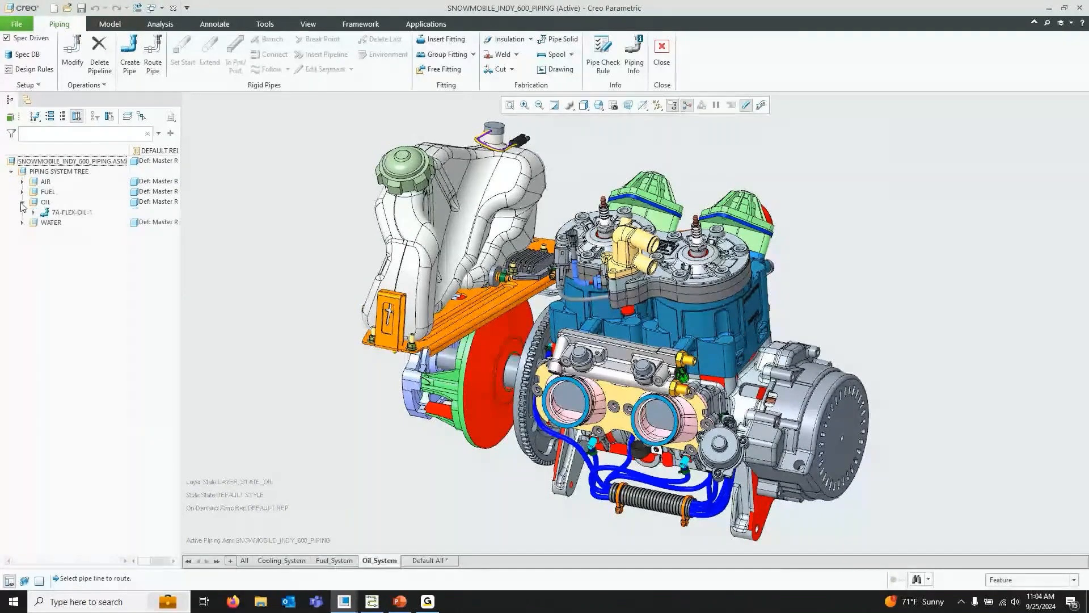
click(67, 214)
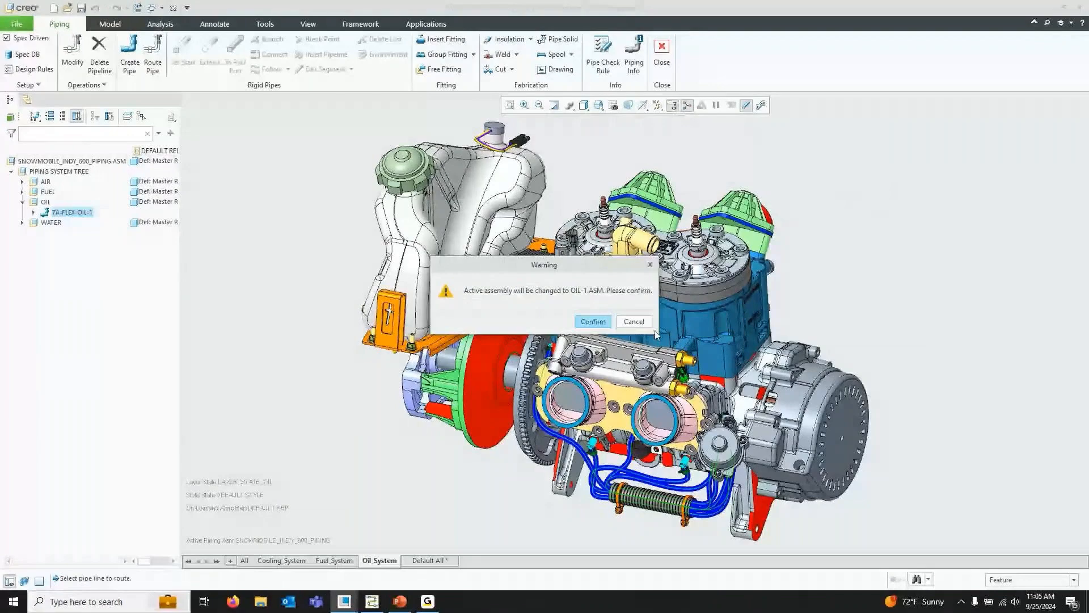
click(593, 322)
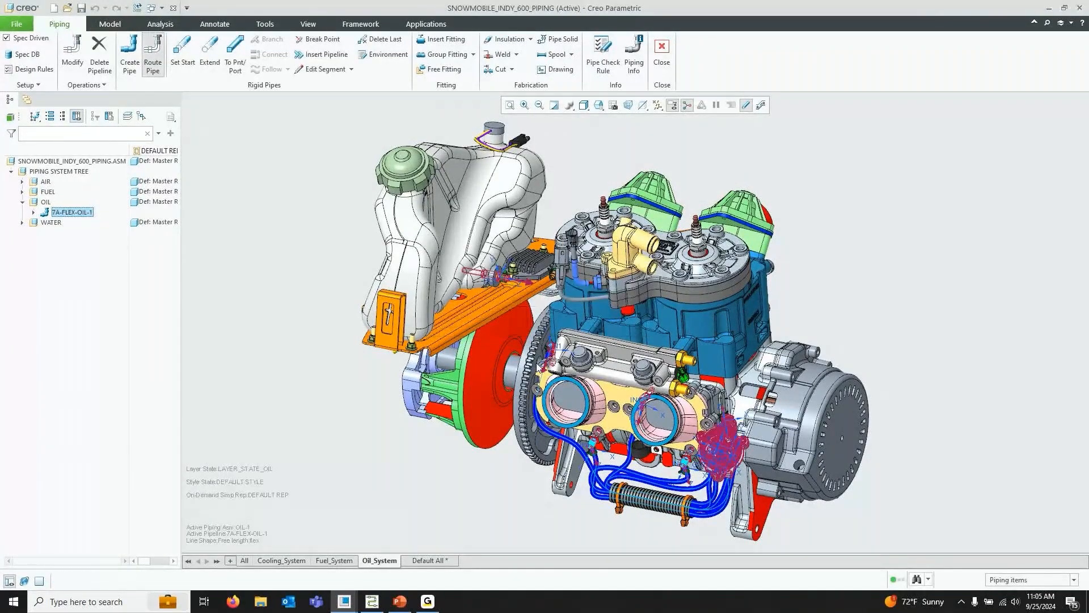
scroll(501, 282, down, 3)
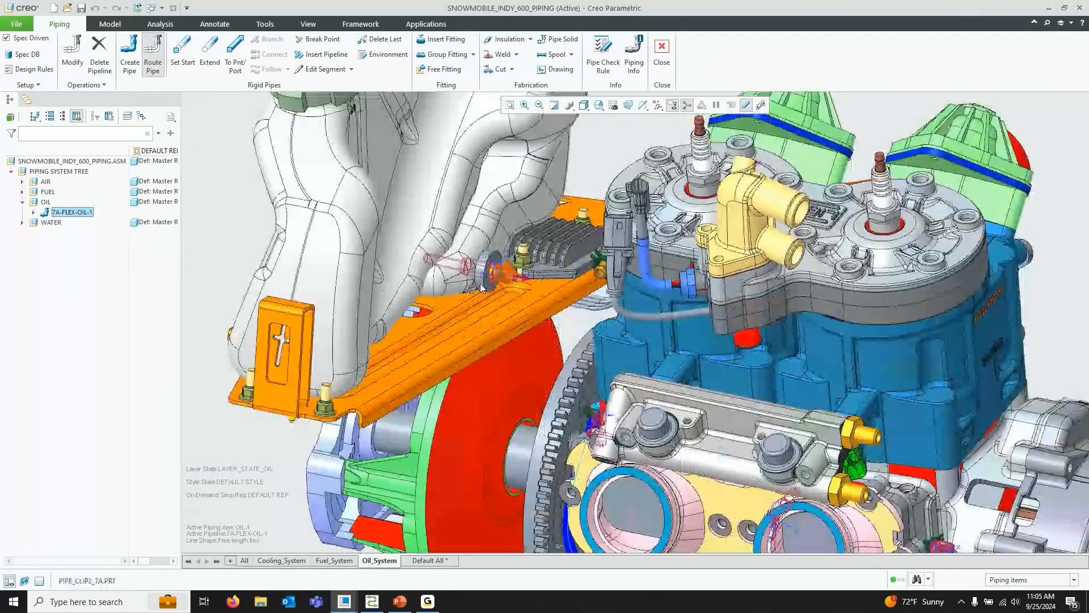
scroll(468, 286, up, 2)
Switch to Creo Schematics and open the Piping_for_Oil_System sheet to inspect the 7A line
key(alt+Tab)
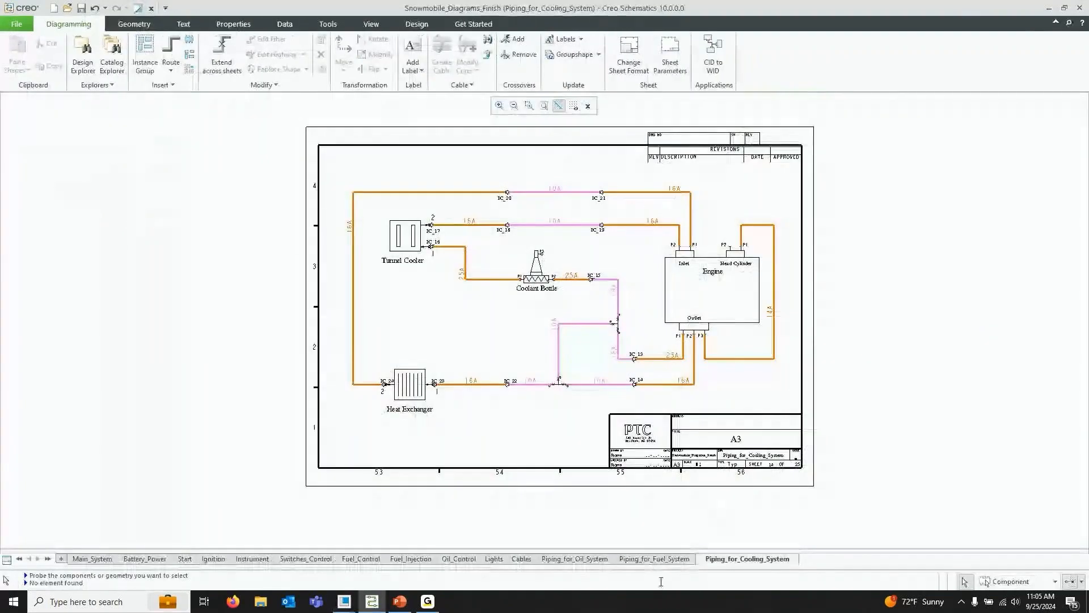
click(584, 559)
scroll(661, 259, down, 2)
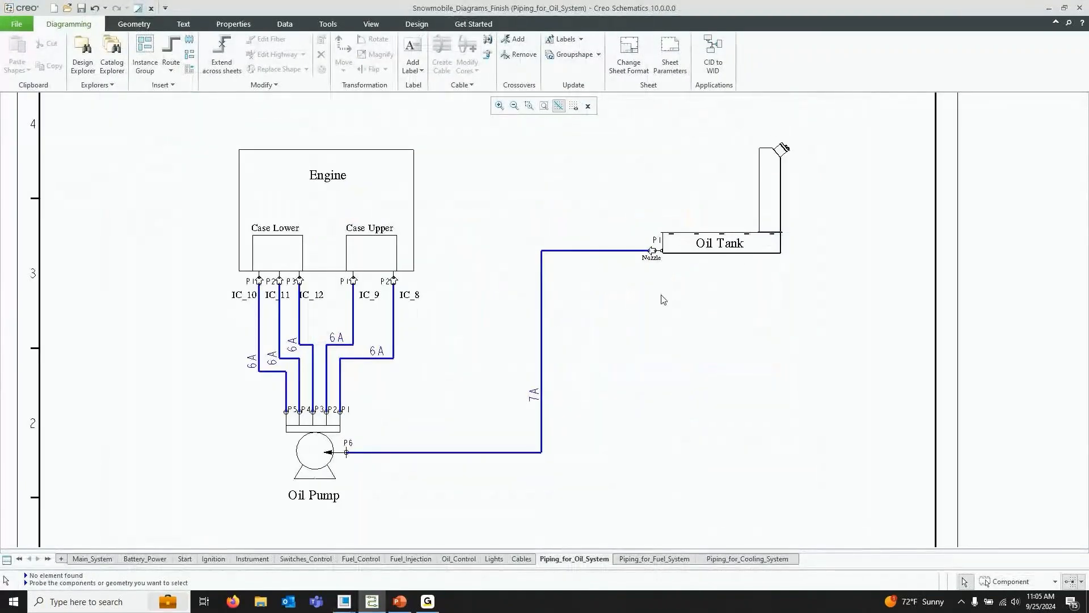
scroll(349, 446, down, 1)
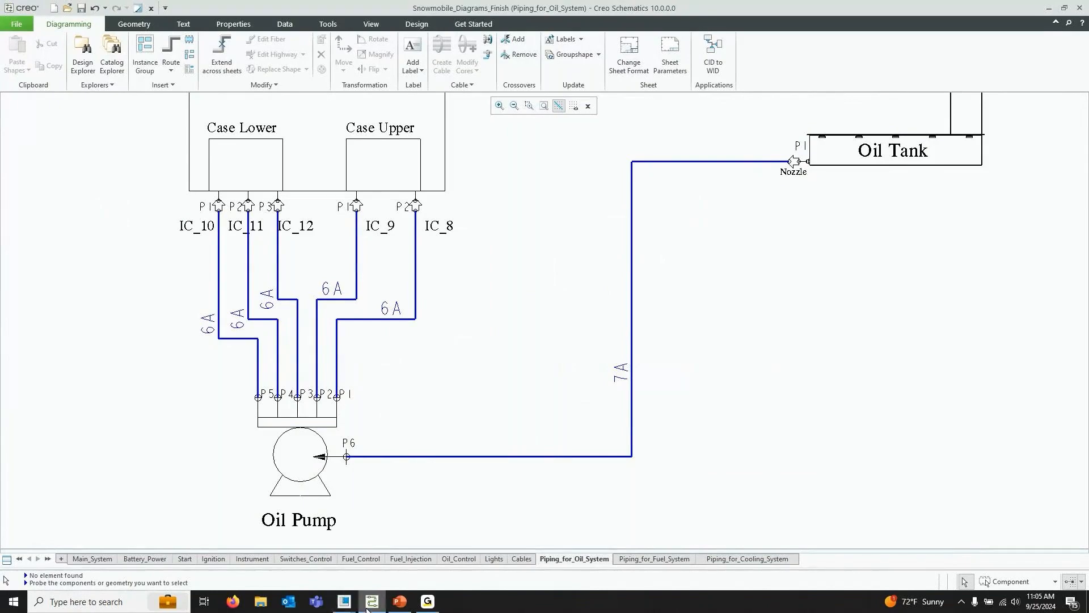
Switch back to Creo Parametric and examine the engine area where the oil line will be routed
click(343, 601)
click(290, 549)
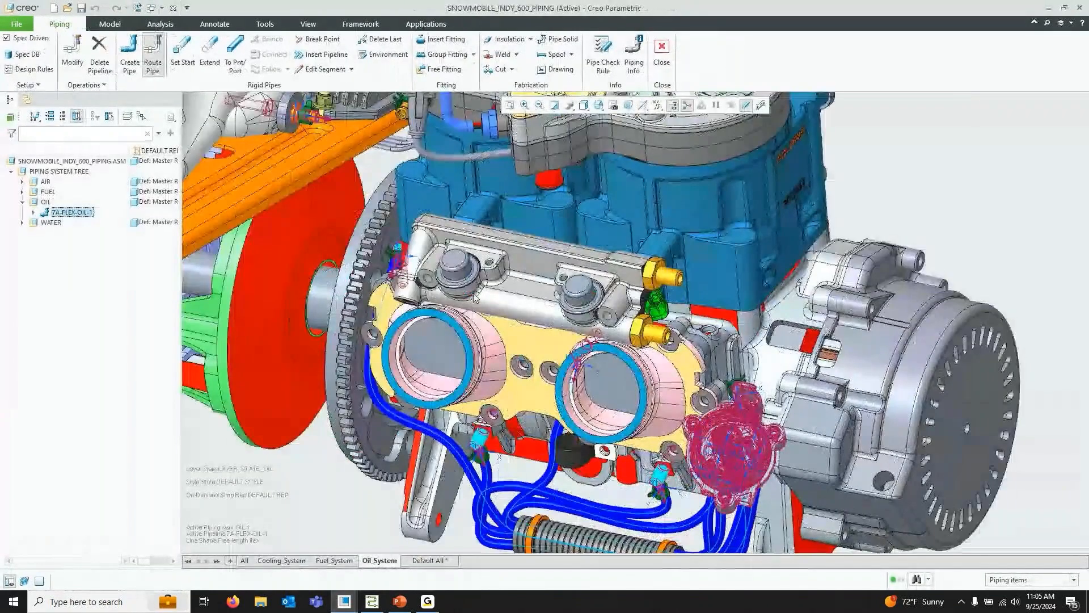
scroll(681, 414, up, 3)
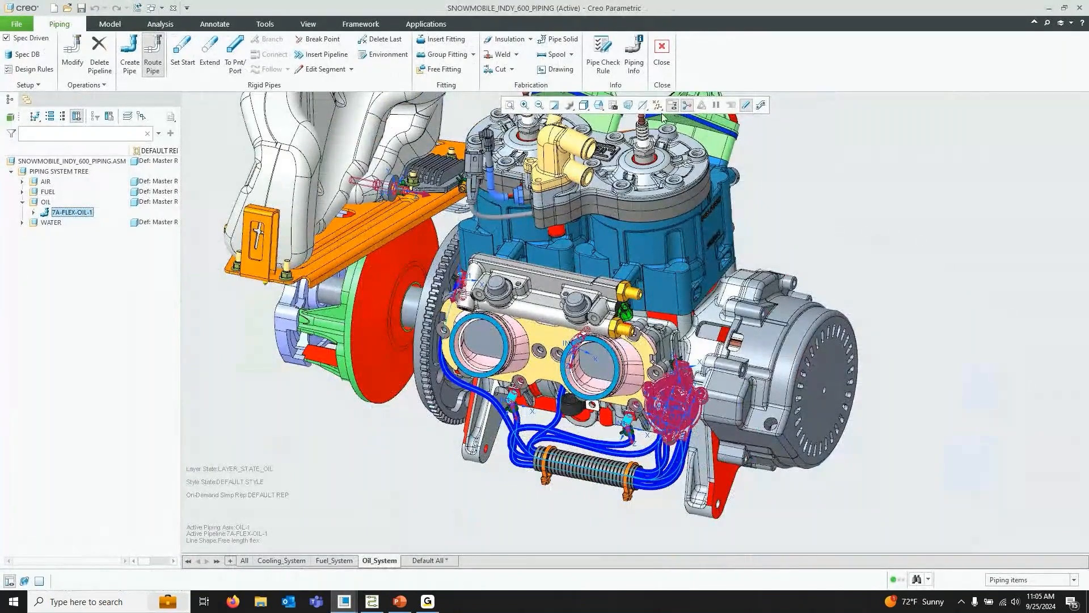
scroll(444, 232, down, 5)
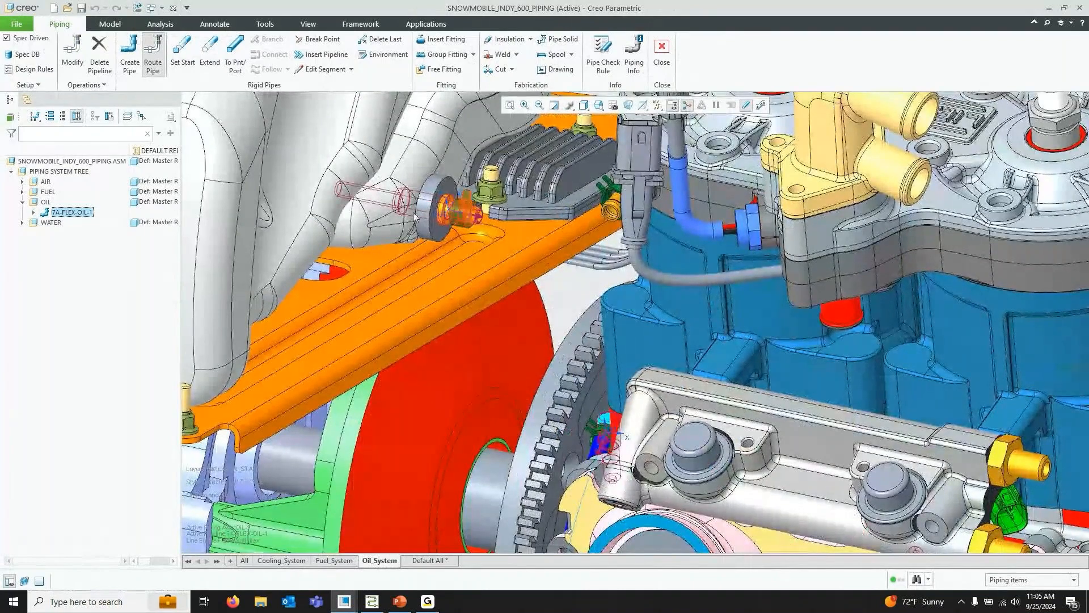
scroll(390, 198, up, 3)
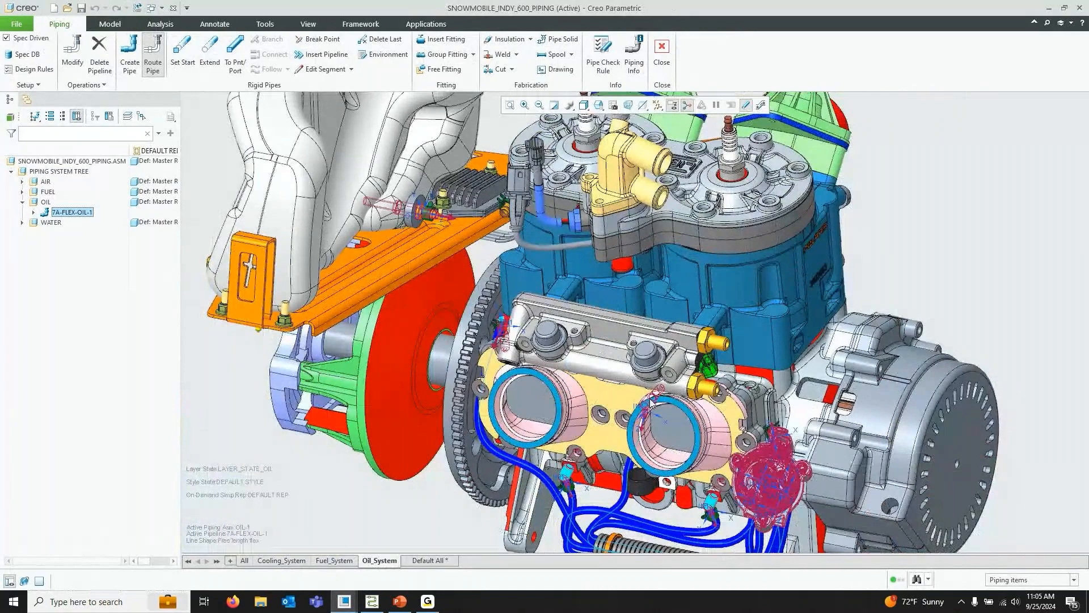
scroll(434, 215, down, 3)
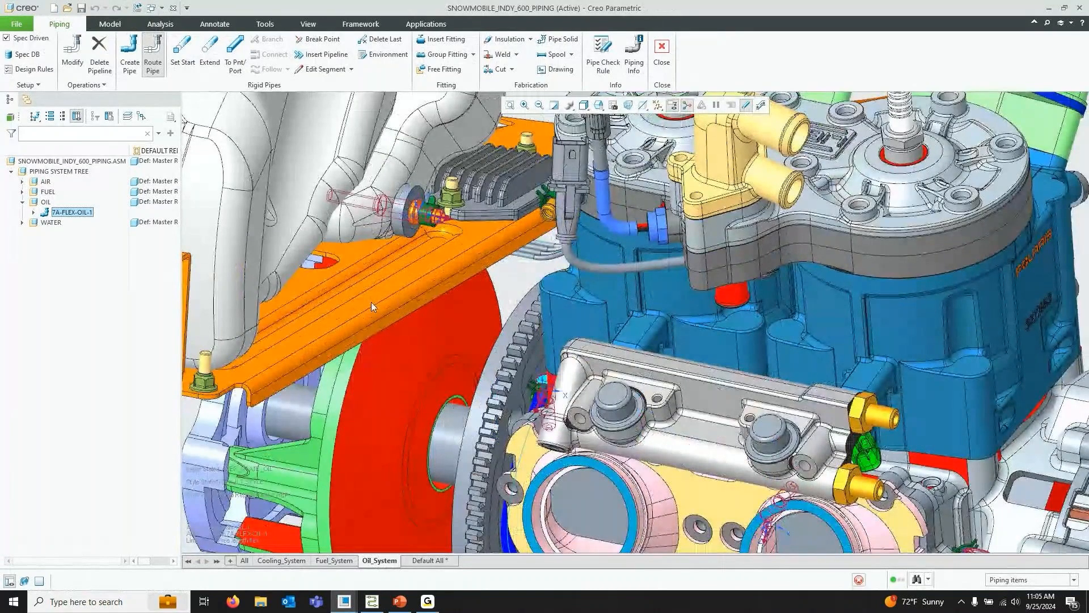
scroll(392, 209, up, 3)
scroll(608, 184, up, 2)
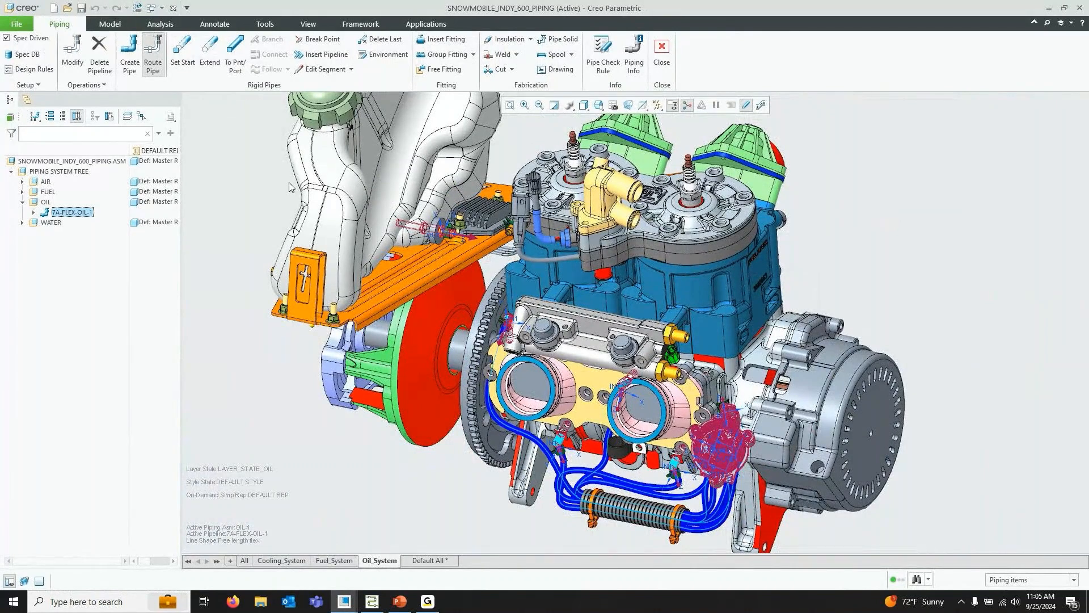
Start Set Start with FLEX, 7A, schedule 40, turning on coordinate system display and picking the OUT:F9(CSYS) coordinate system
click(175, 52)
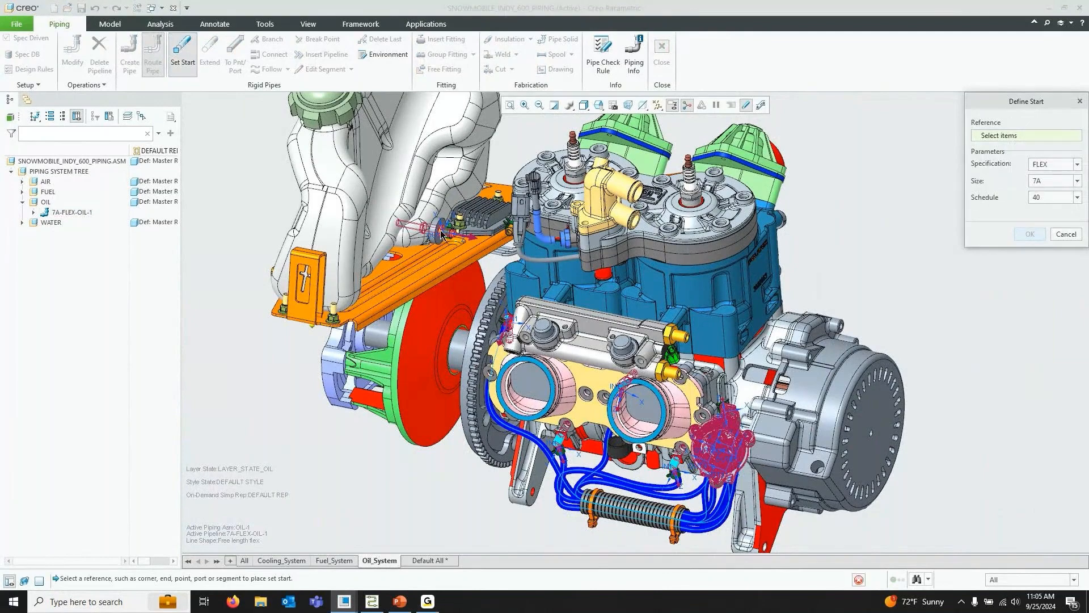
scroll(438, 239, up, 3)
scroll(438, 238, up, 2)
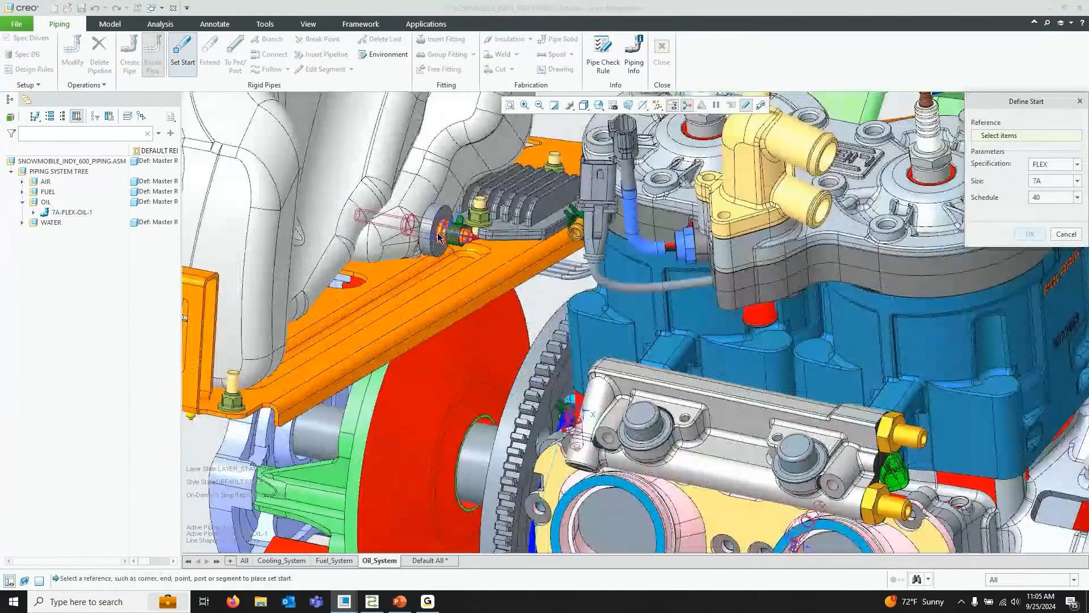
click(657, 105)
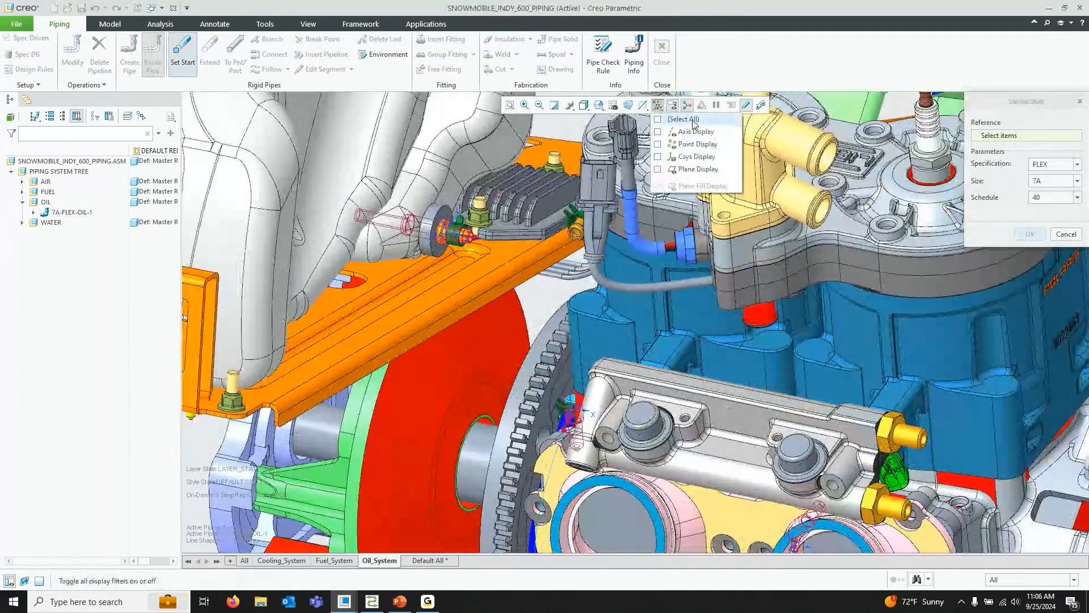
click(702, 157)
click(439, 236)
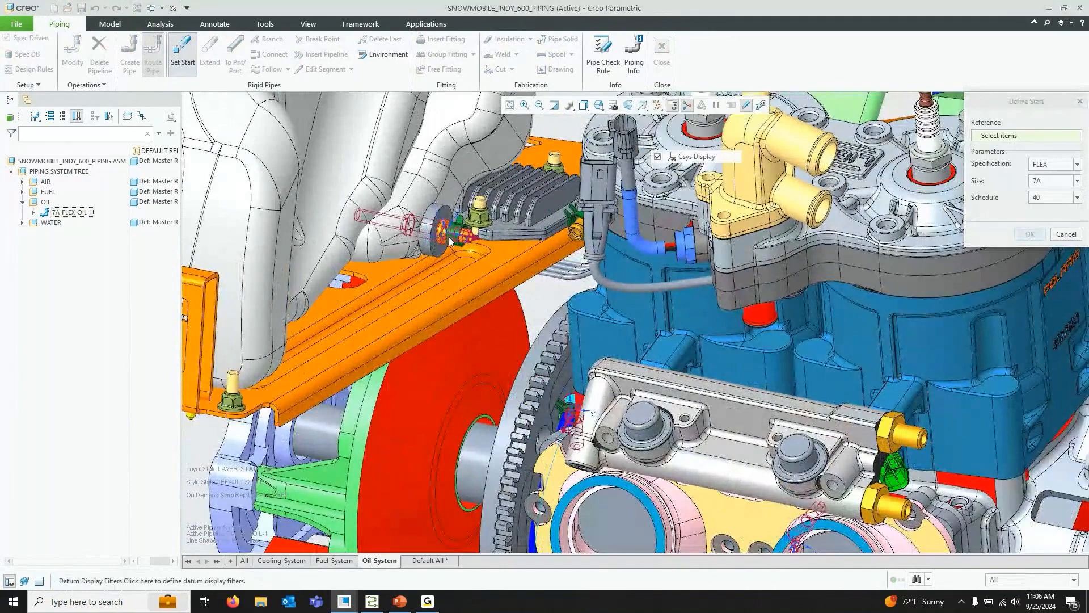
click(438, 235)
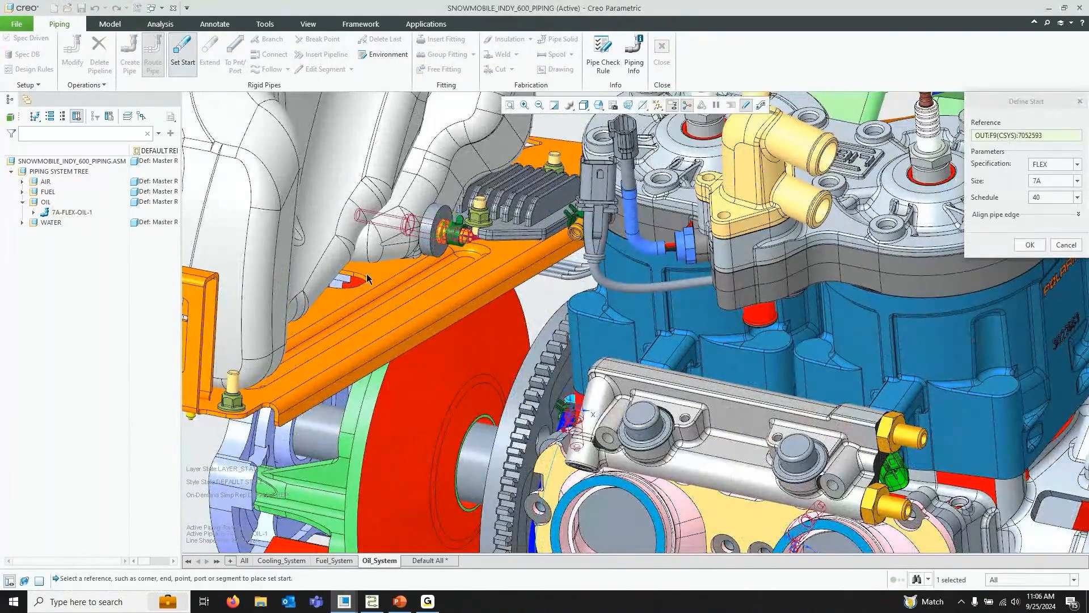
scroll(366, 273, down, 3)
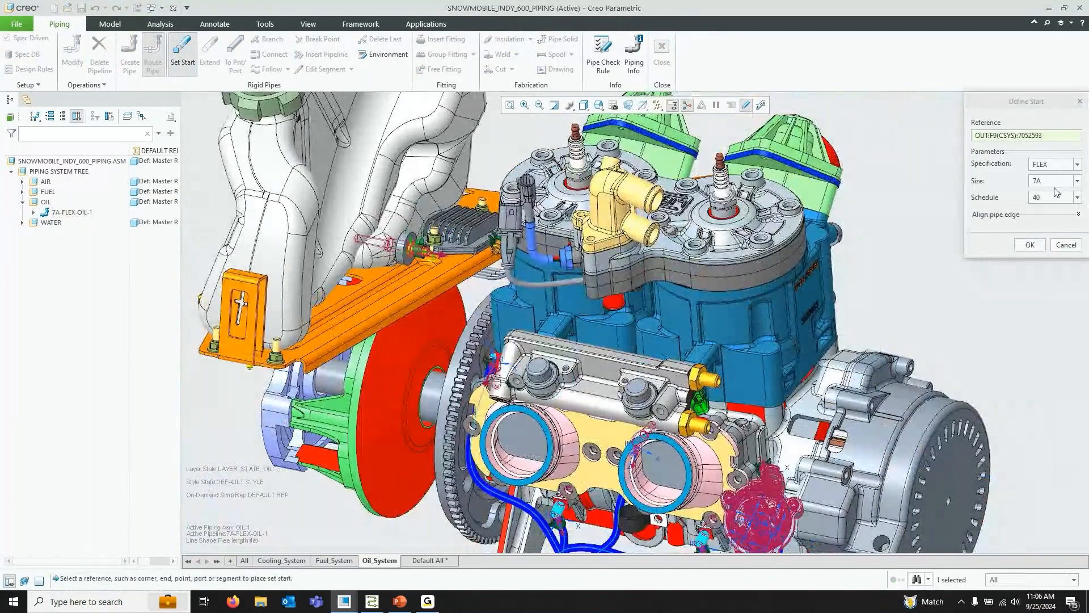
click(1079, 215)
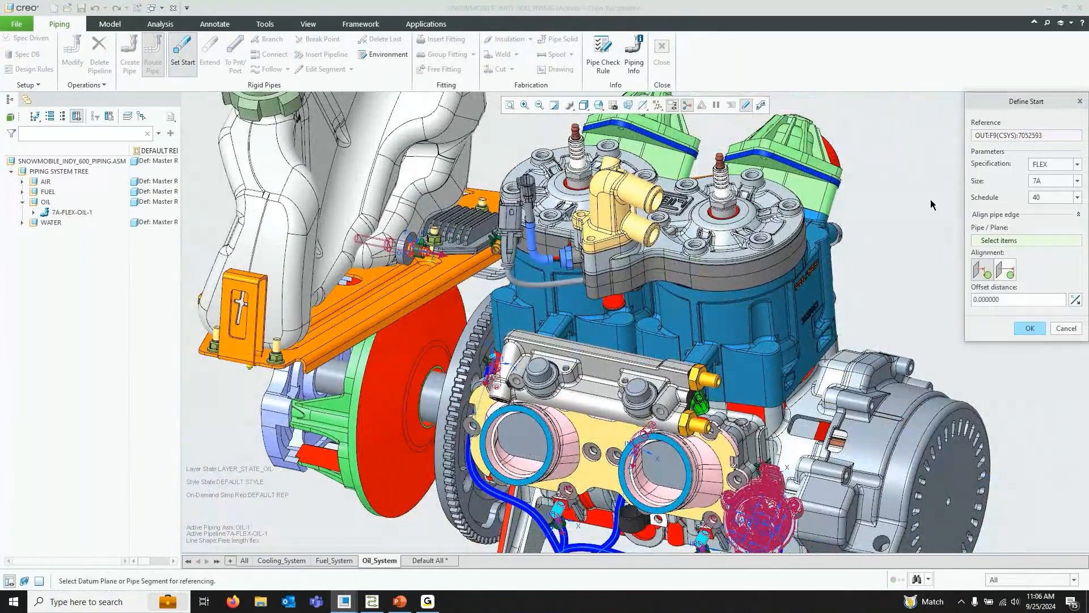
click(1079, 215)
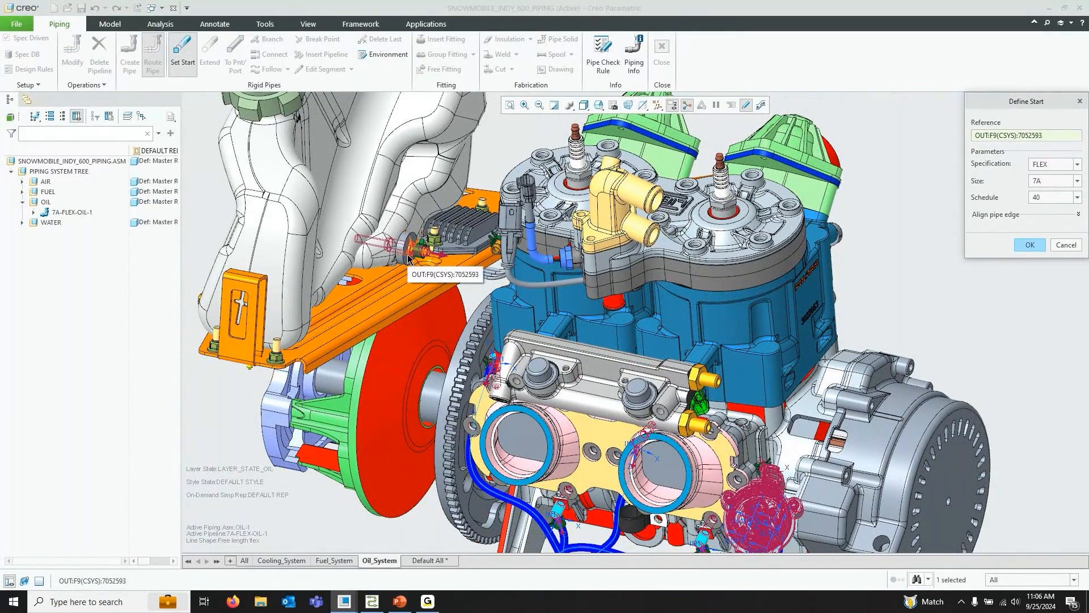
Compare the start point with the oil tank nozzle on the schematic sheet, then confirm the pipe start
scroll(399, 219, up, 3)
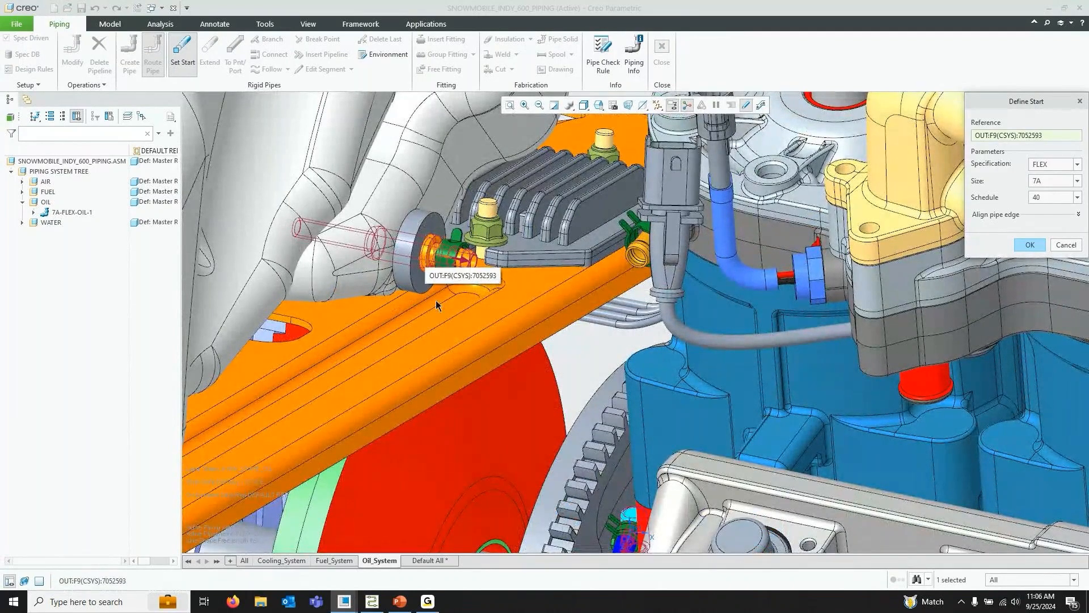
scroll(436, 300, down, 5)
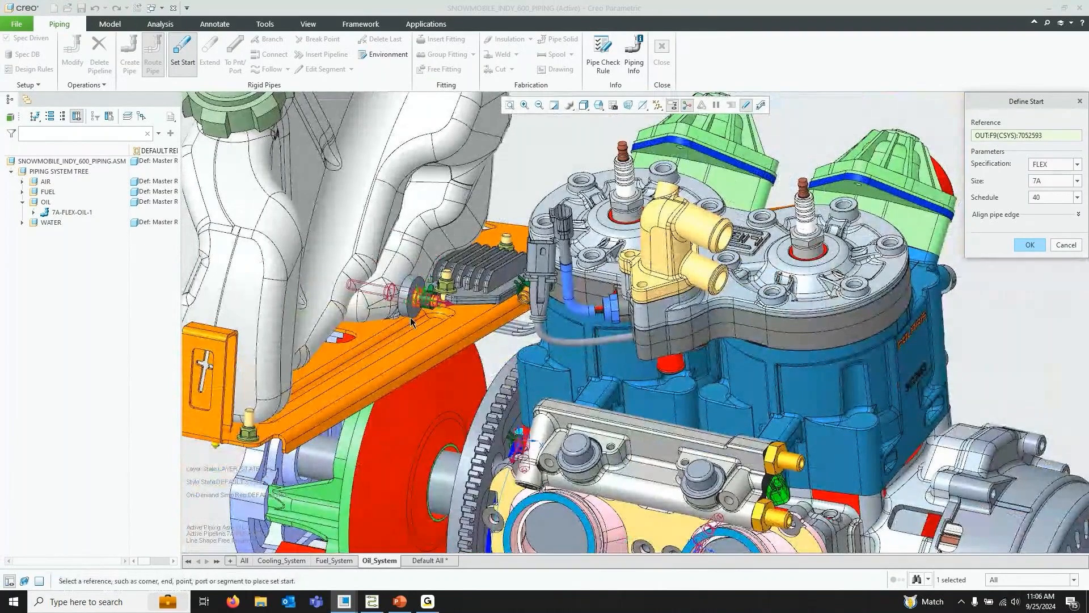
click(372, 600)
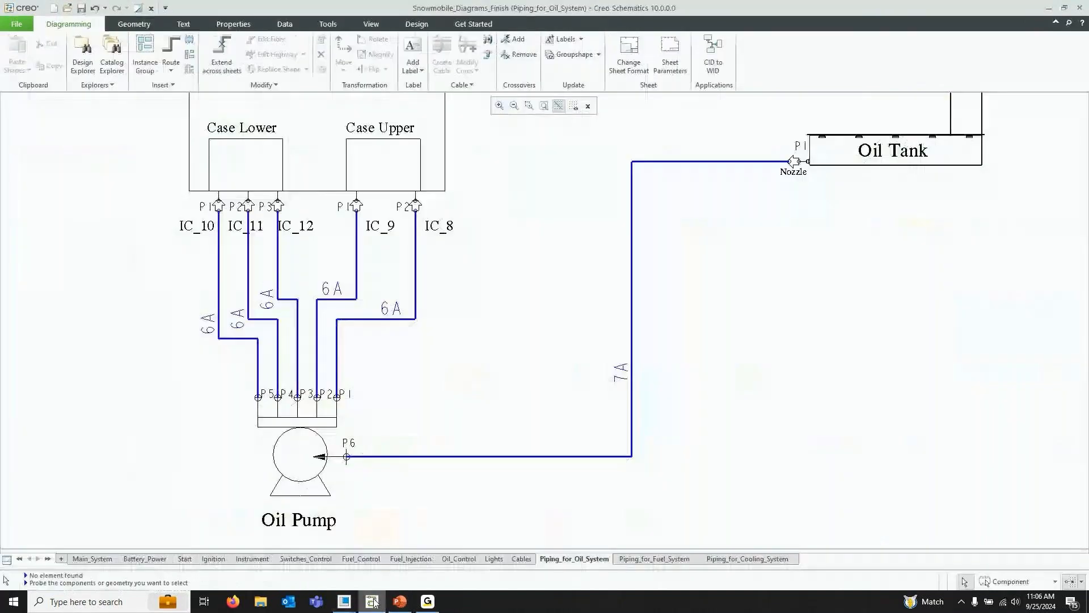
scroll(364, 336, down, 2)
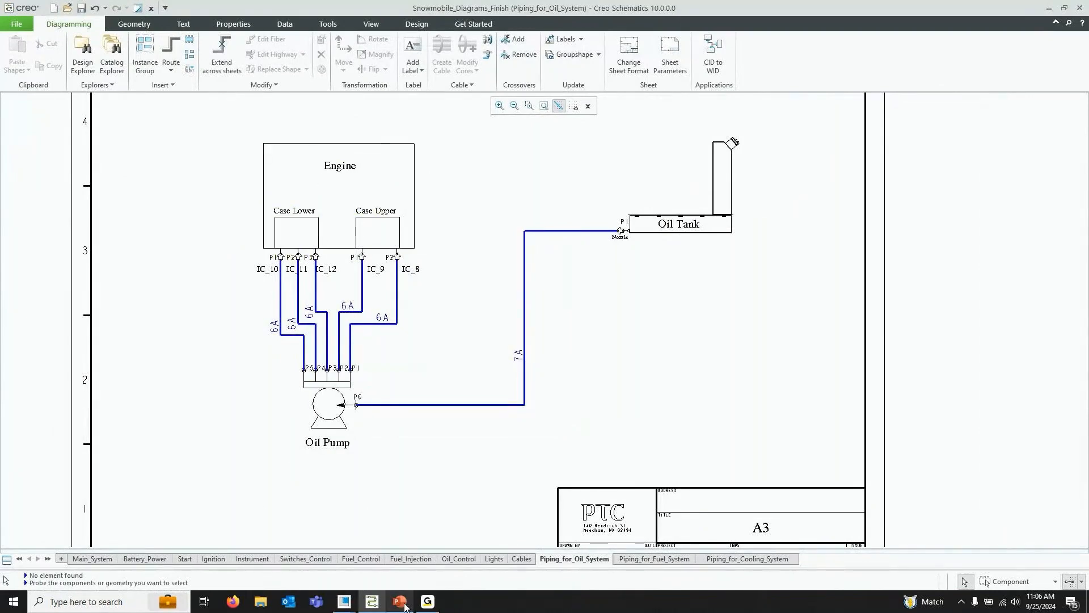
click(344, 602)
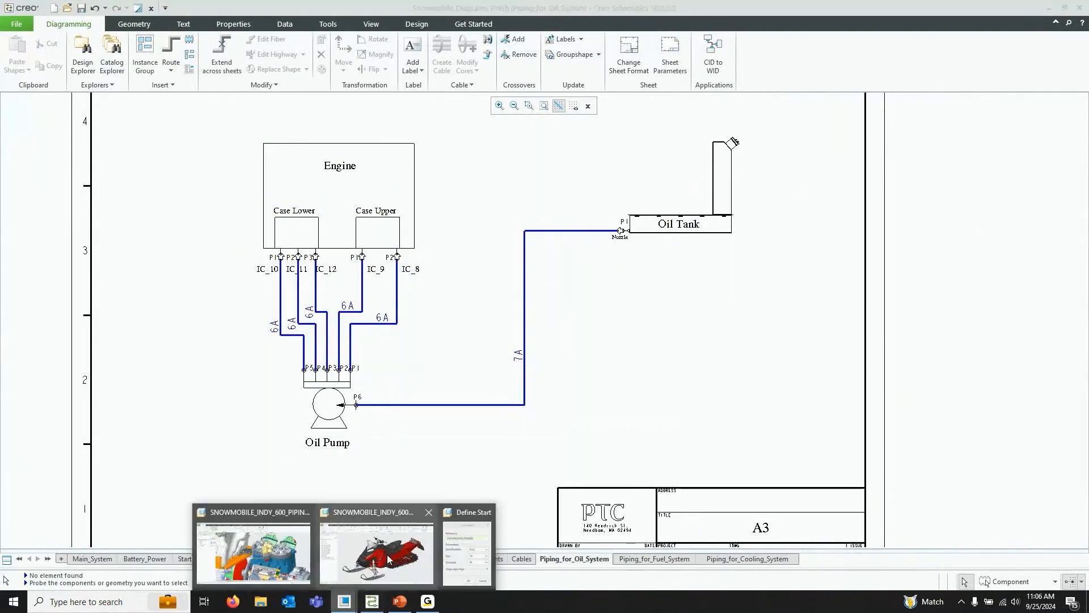
click(237, 548)
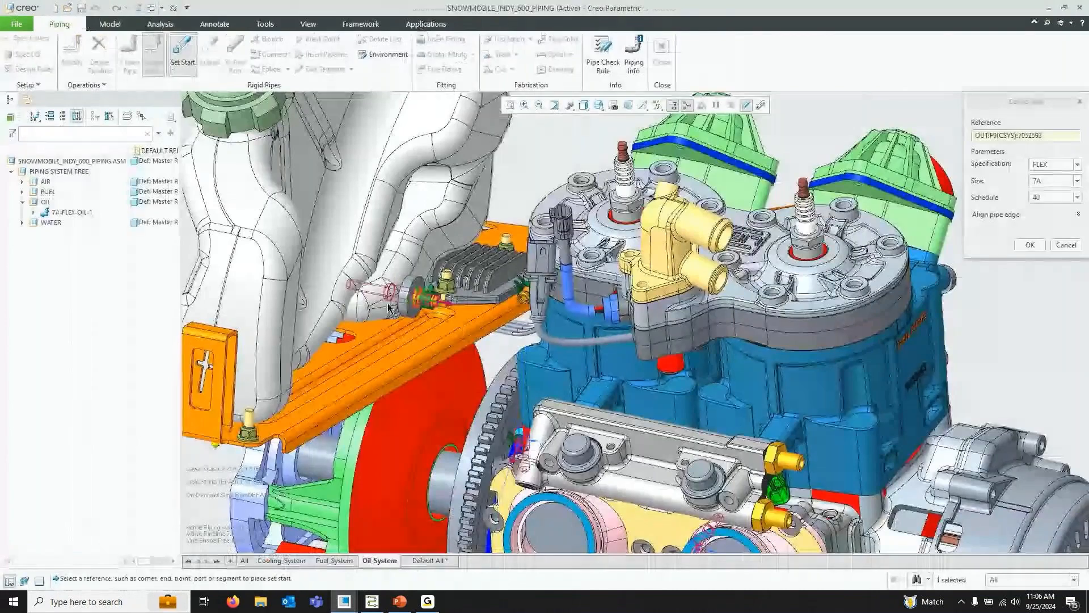
click(1015, 183)
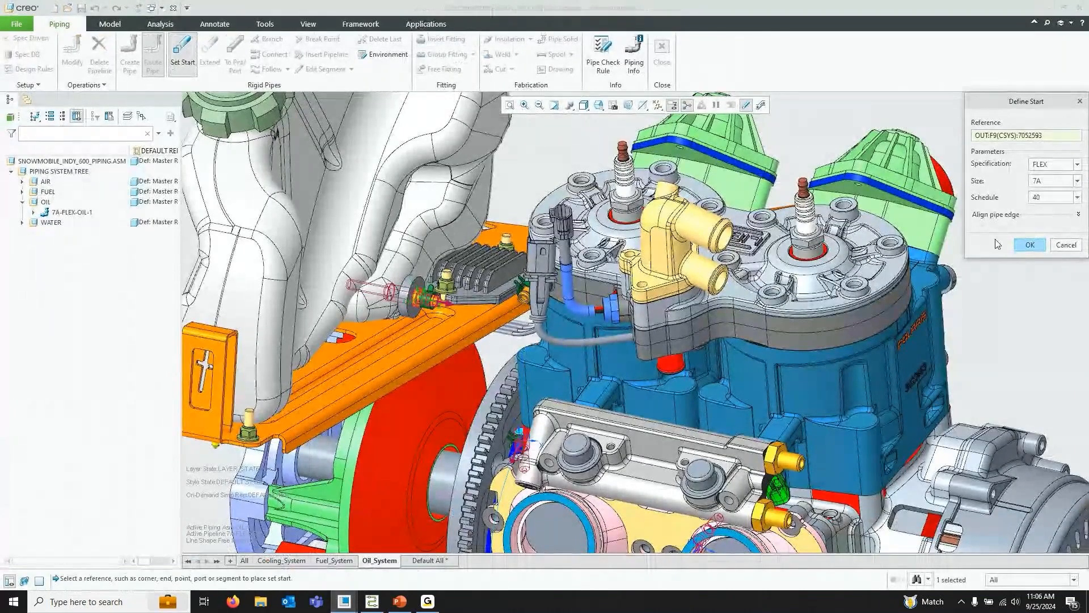
click(1027, 247)
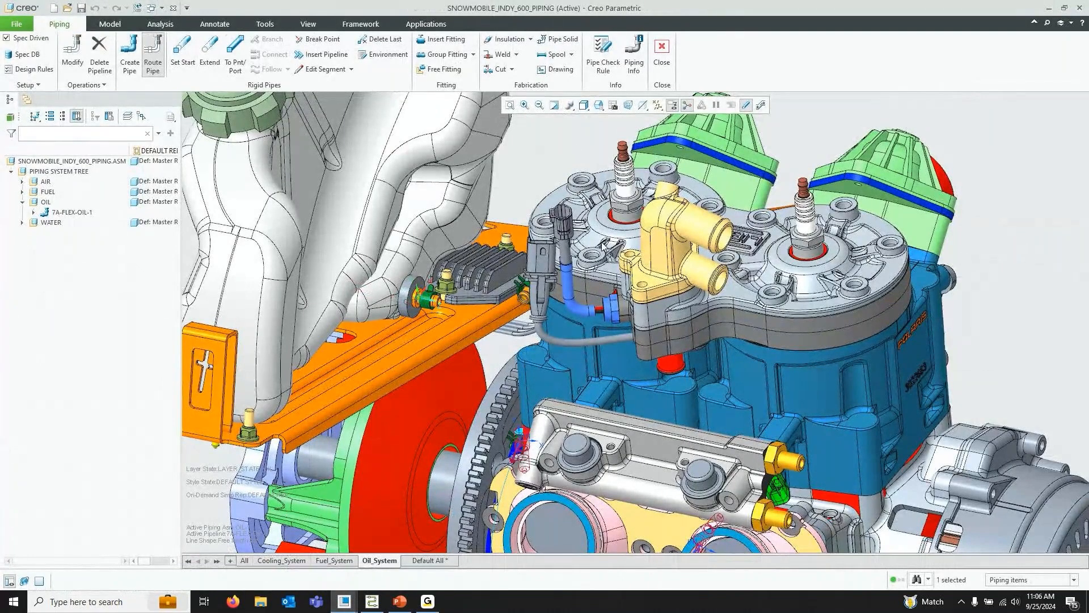
Extend the pipe 15 along the start coordinate system's axis
click(209, 54)
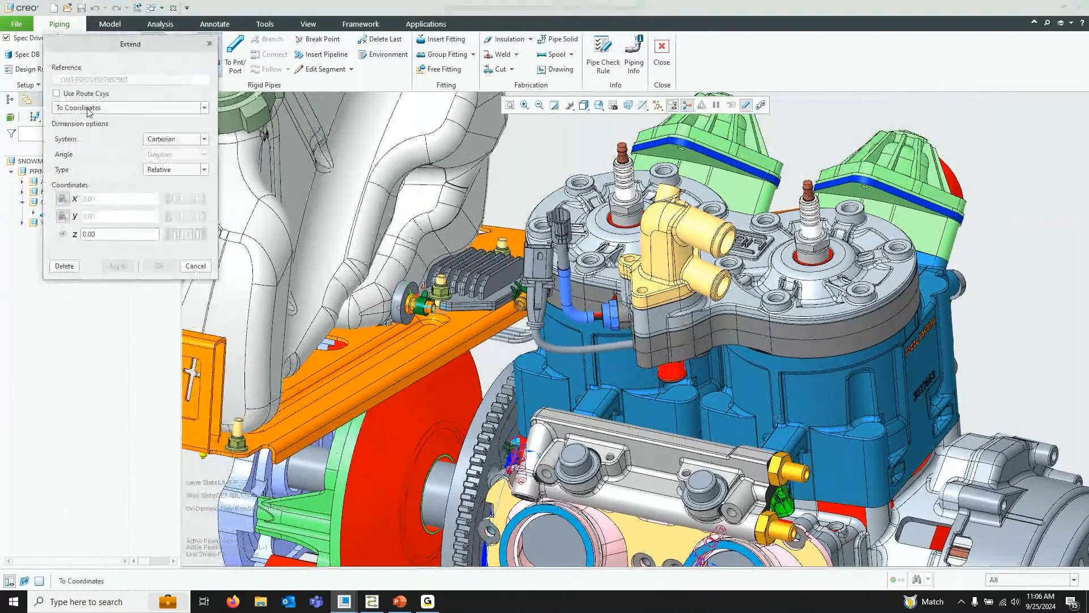
click(89, 111)
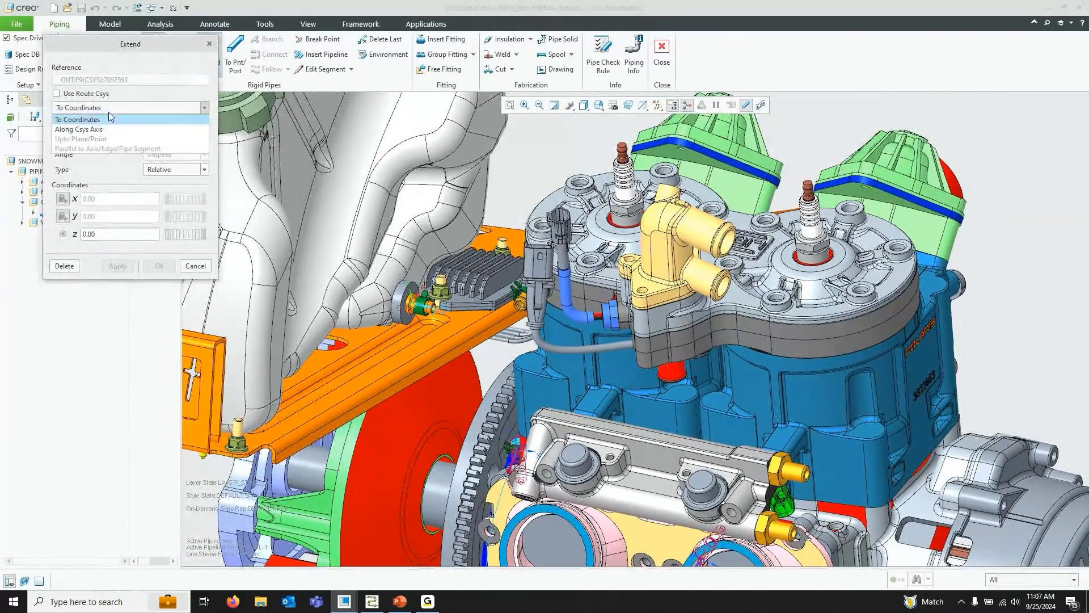
click(101, 129)
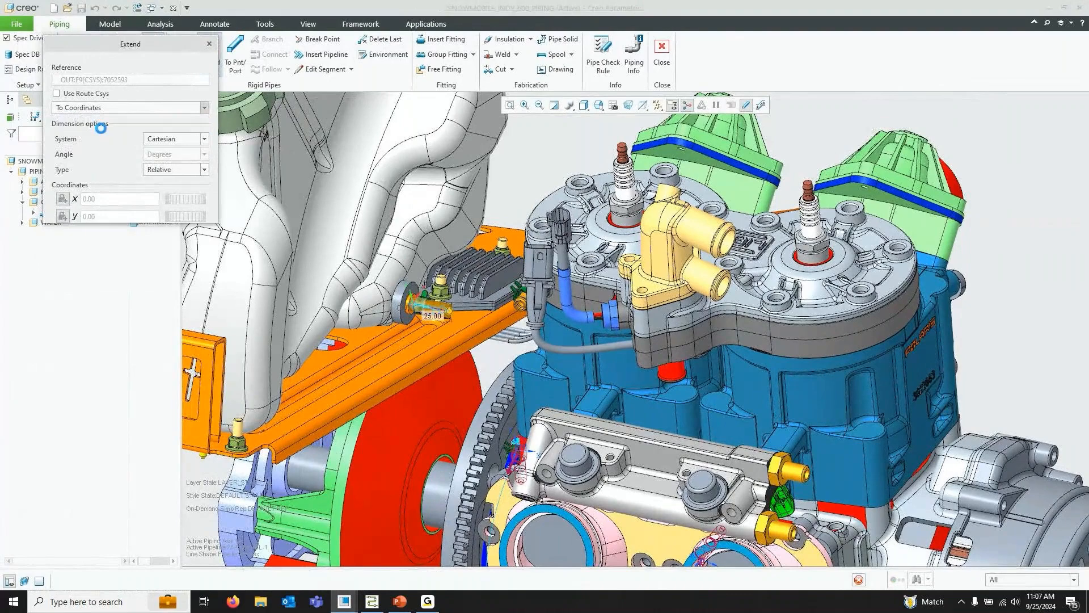
click(168, 180)
text(15)
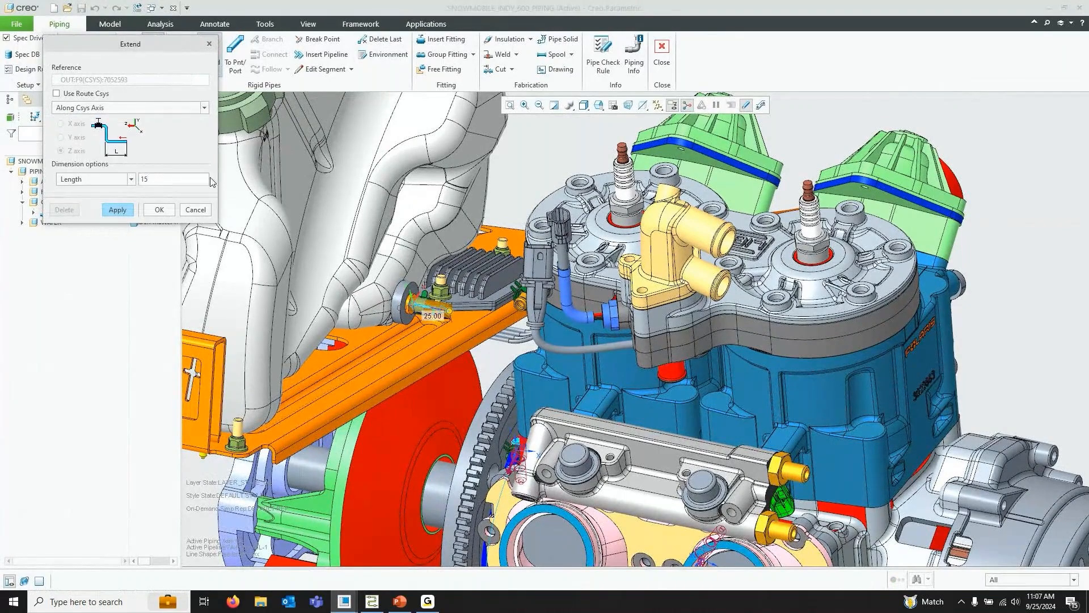
click(160, 210)
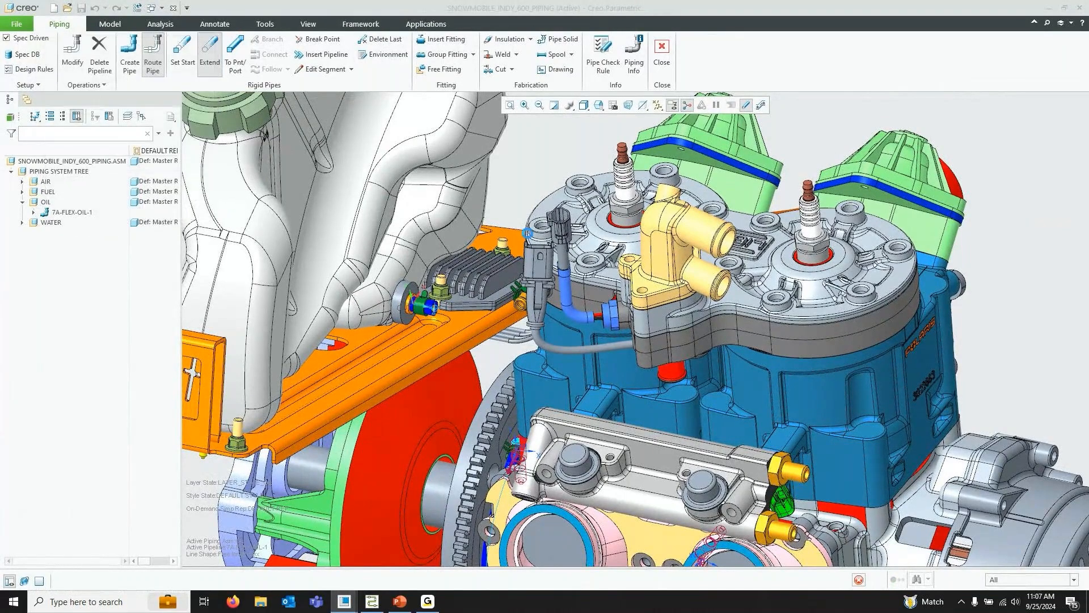
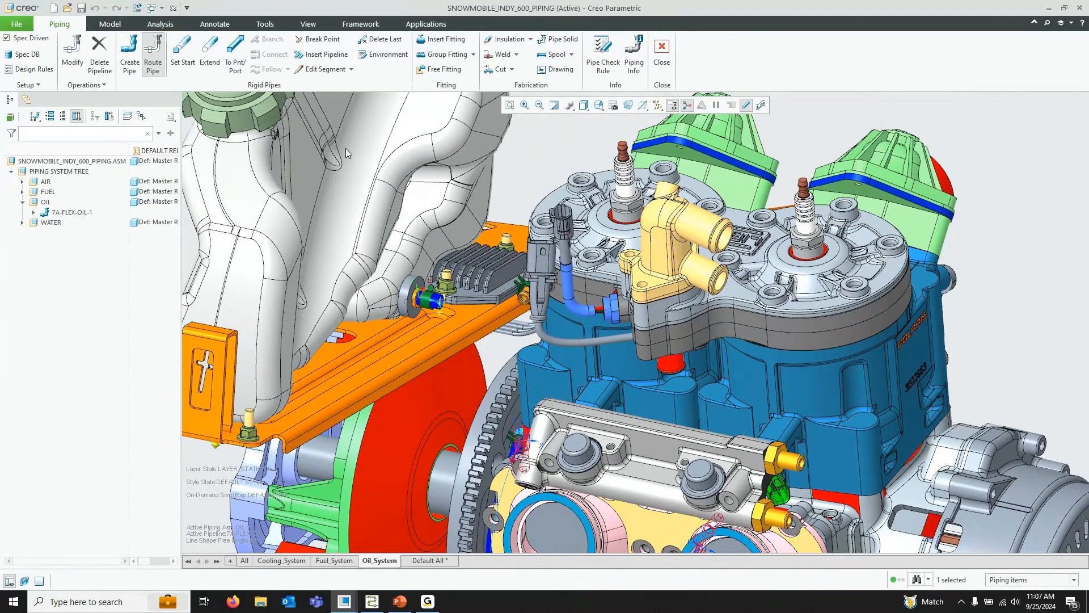
Start a To Point/Port route and turn on datum point display in the model
click(236, 57)
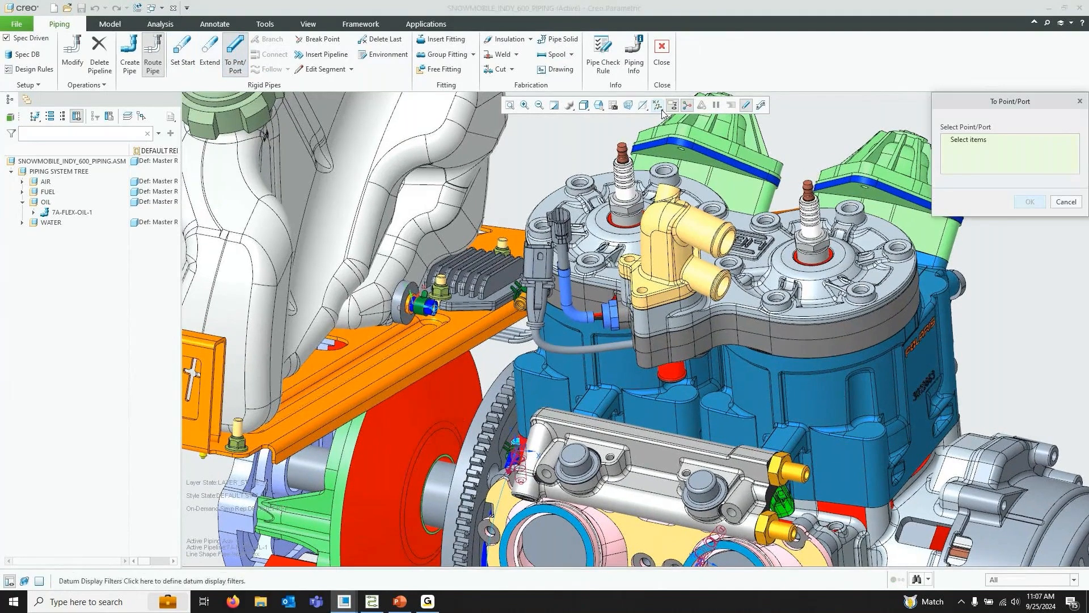
click(657, 105)
click(707, 147)
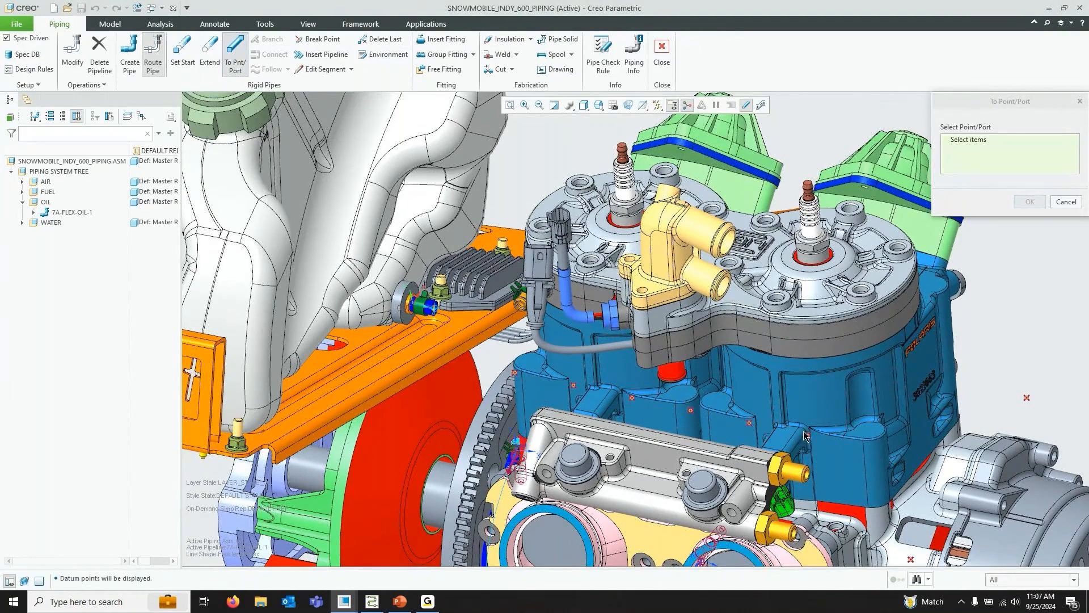
middle_drag(817, 373, 431, 384)
Pick six datum points along the engine block, from the pipe end toward the front of the engine
click(488, 422)
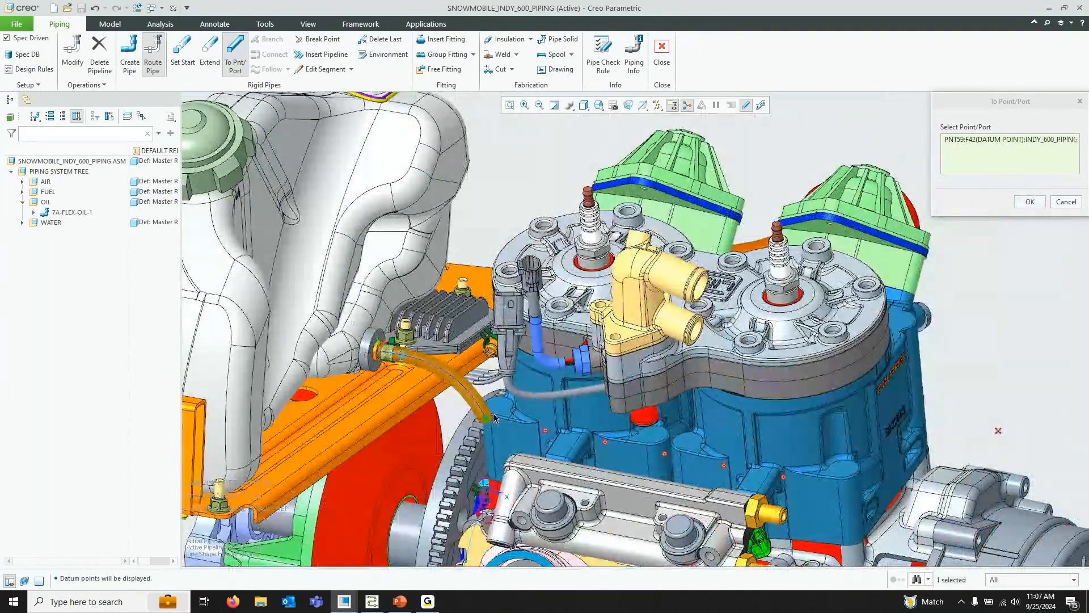
click(547, 431)
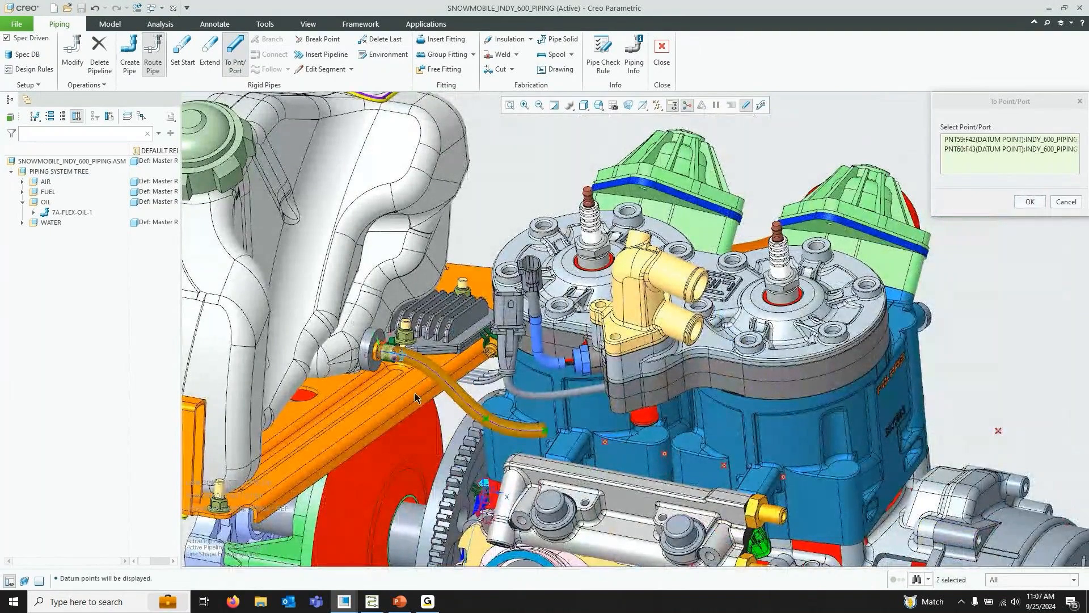
click(606, 445)
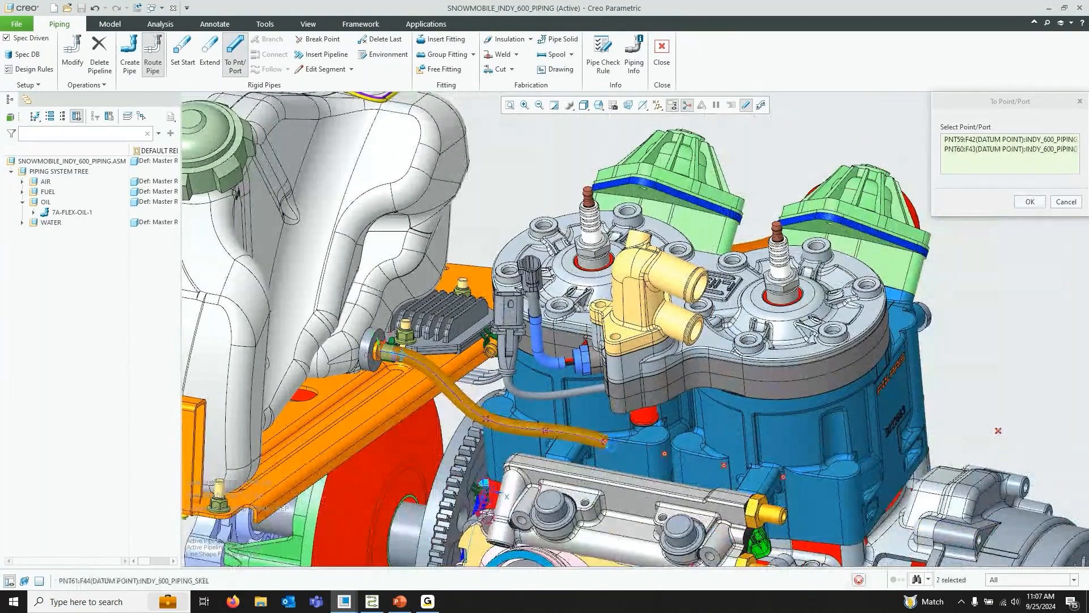
click(665, 454)
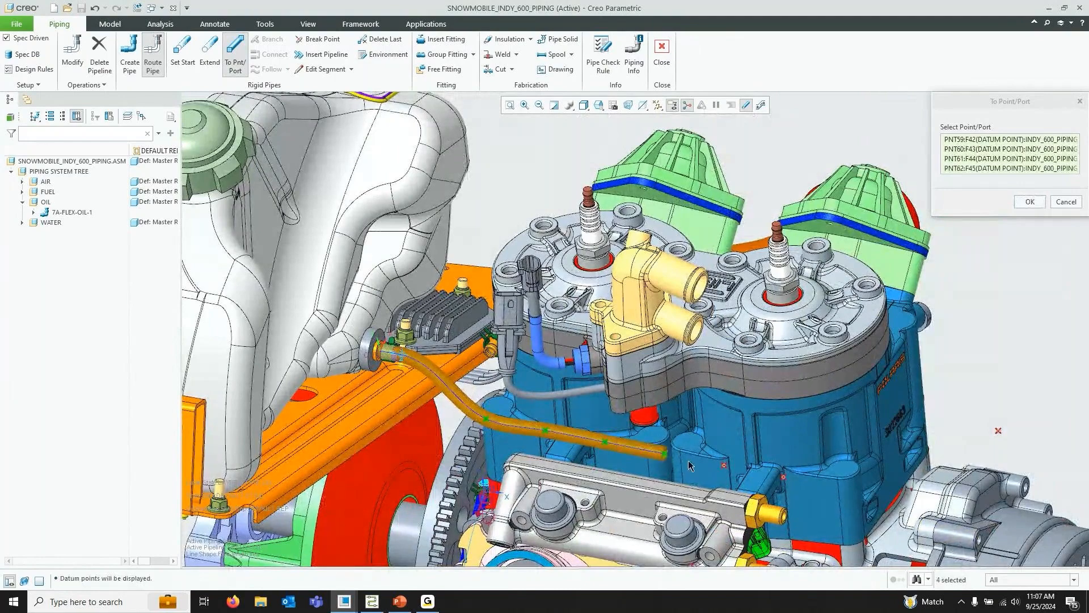
click(723, 465)
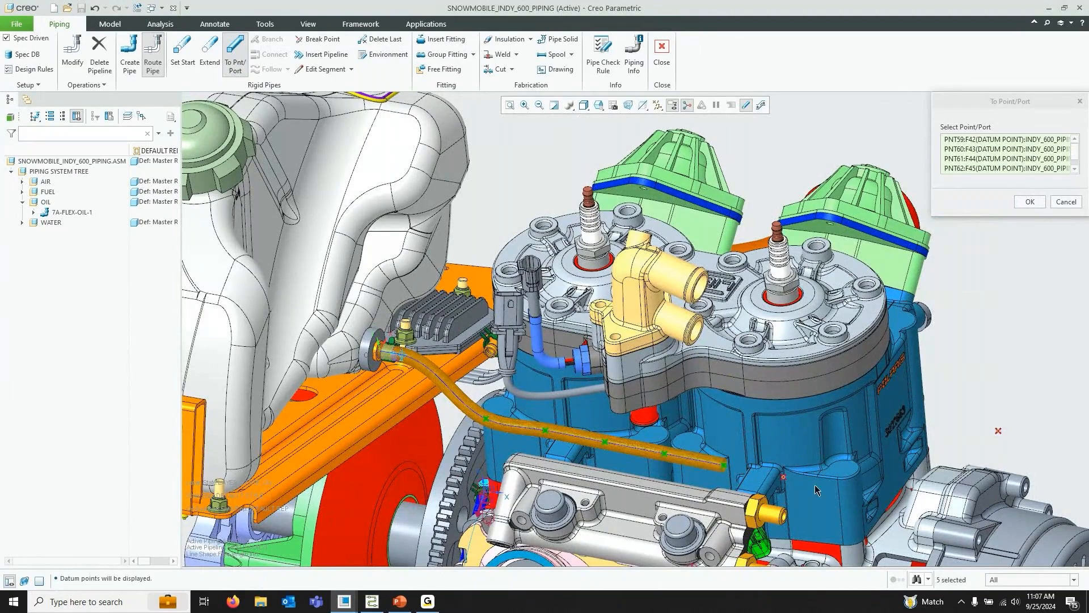
click(784, 476)
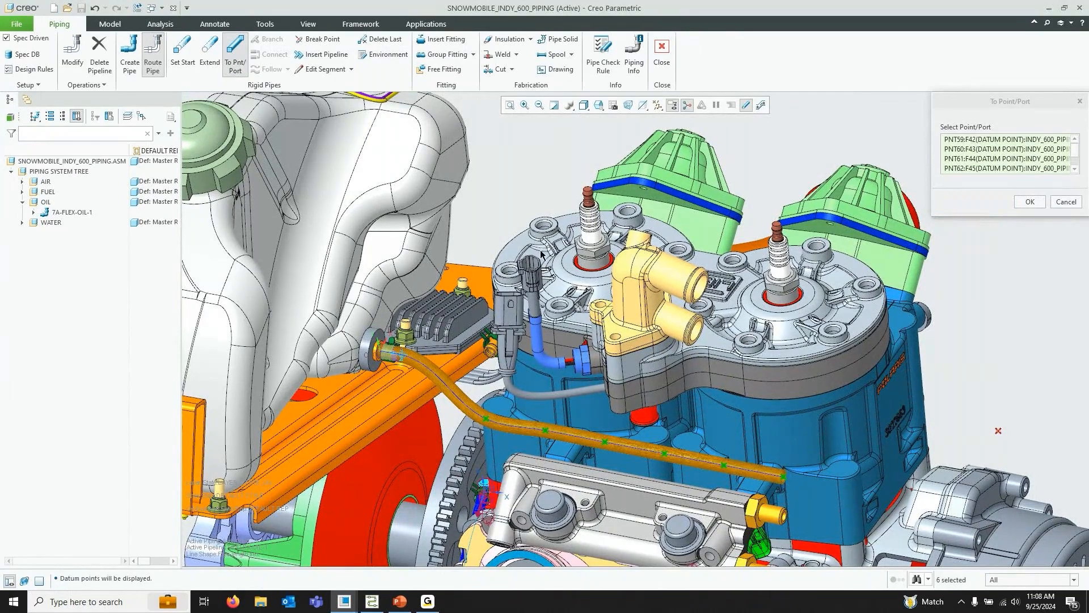
Try to set a start on the IN:F27(CSYS) coordinate system at the pump inlet during the point route, declining the cancel
click(598, 105)
click(658, 177)
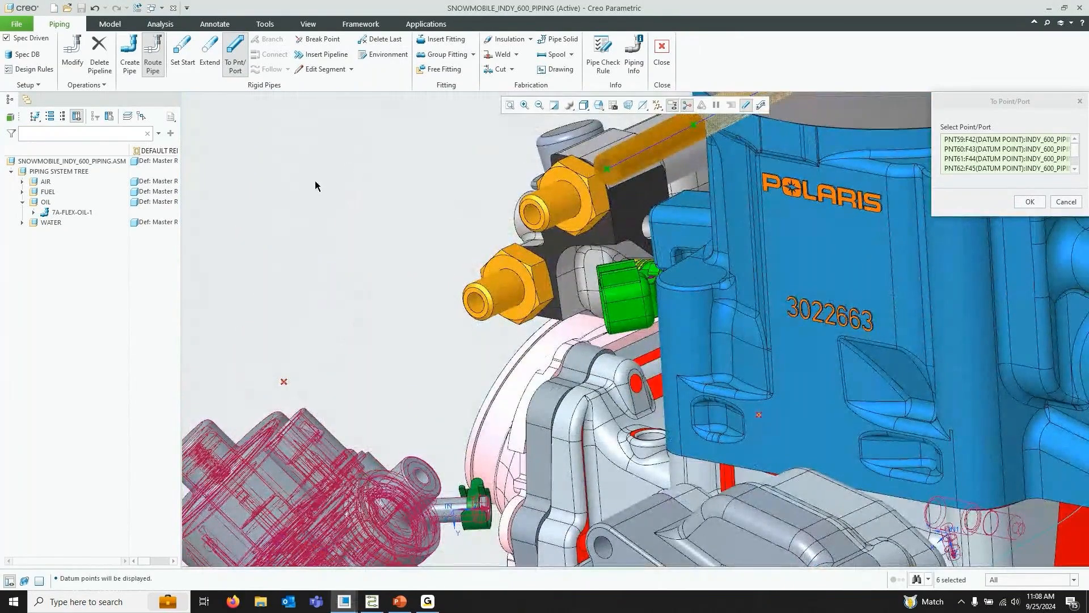
click(180, 52)
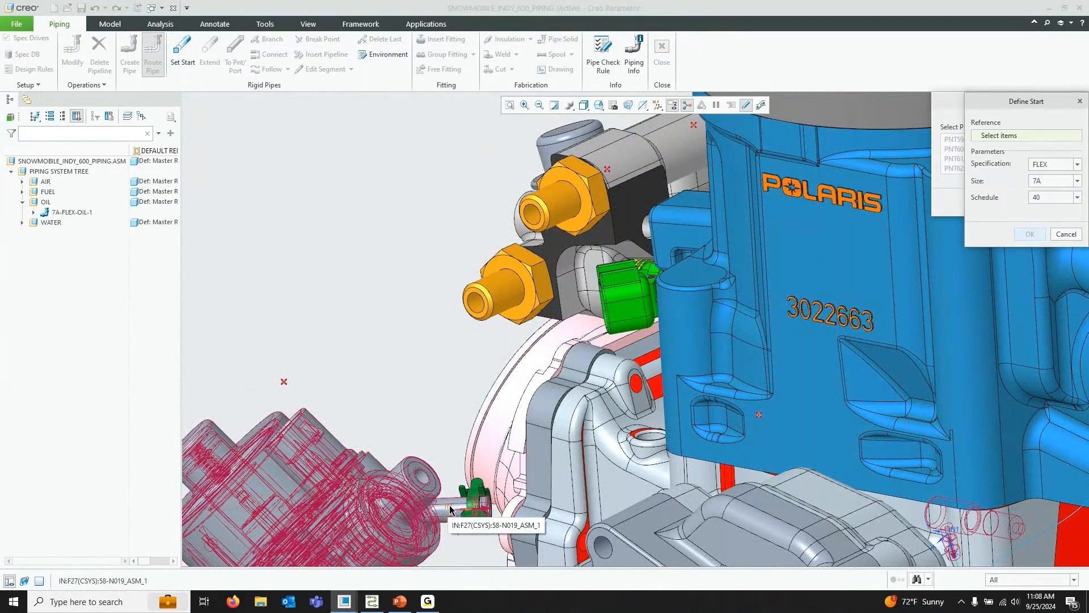
click(450, 505)
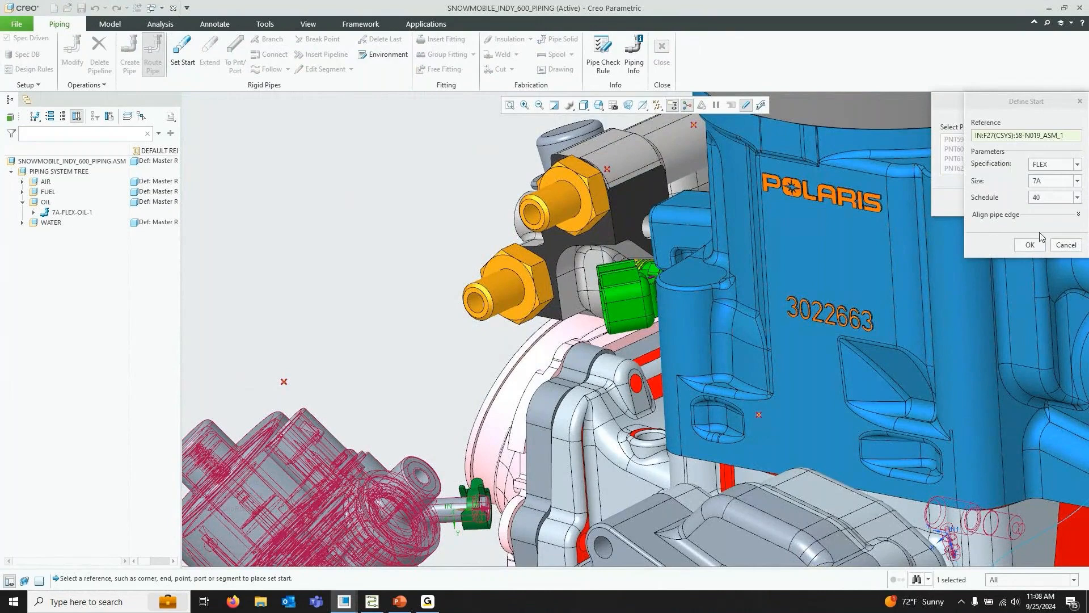
click(1030, 245)
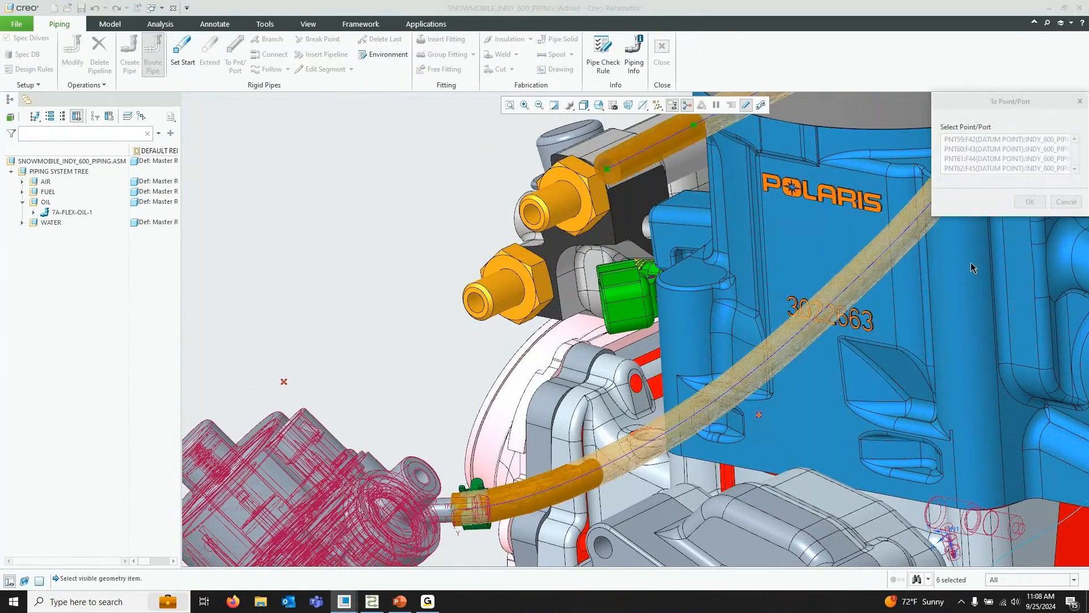
click(180, 59)
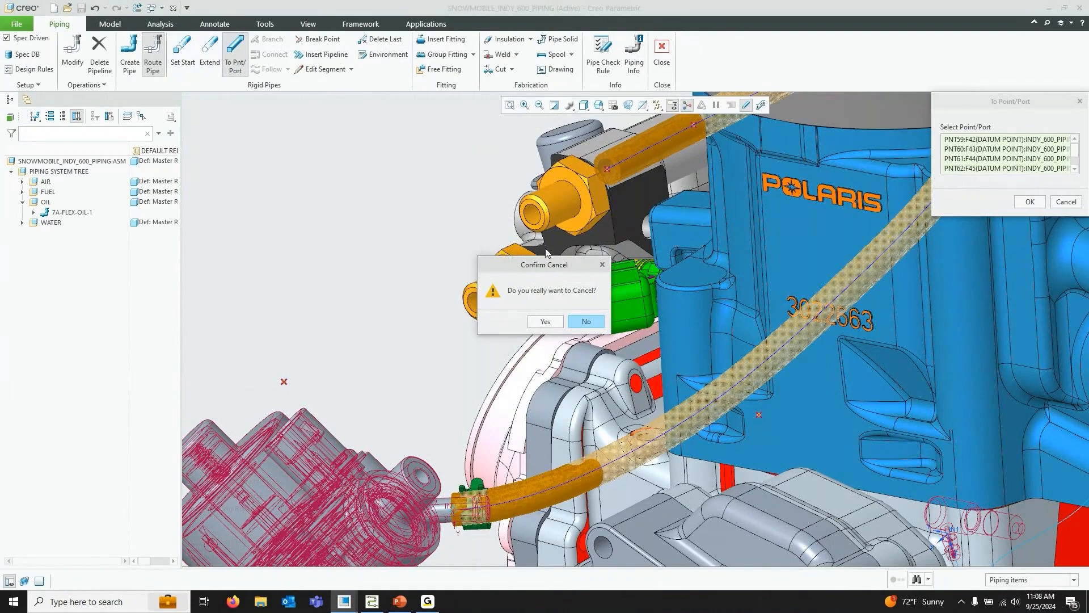
click(587, 323)
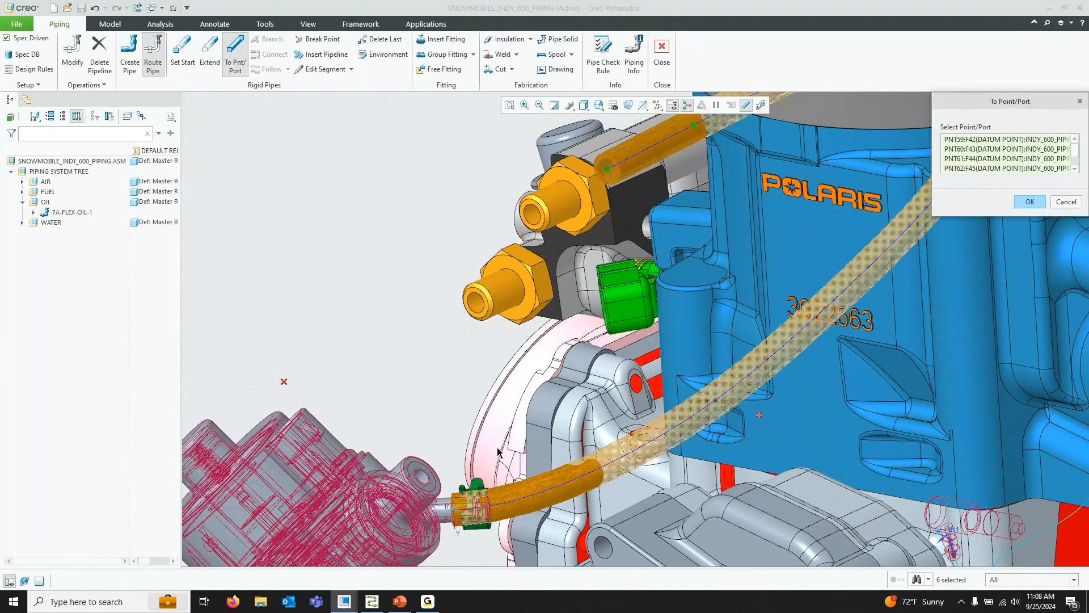
Remove PNT60:F43 from the selected points and zoom out over the whole engine
right_click(1012, 148)
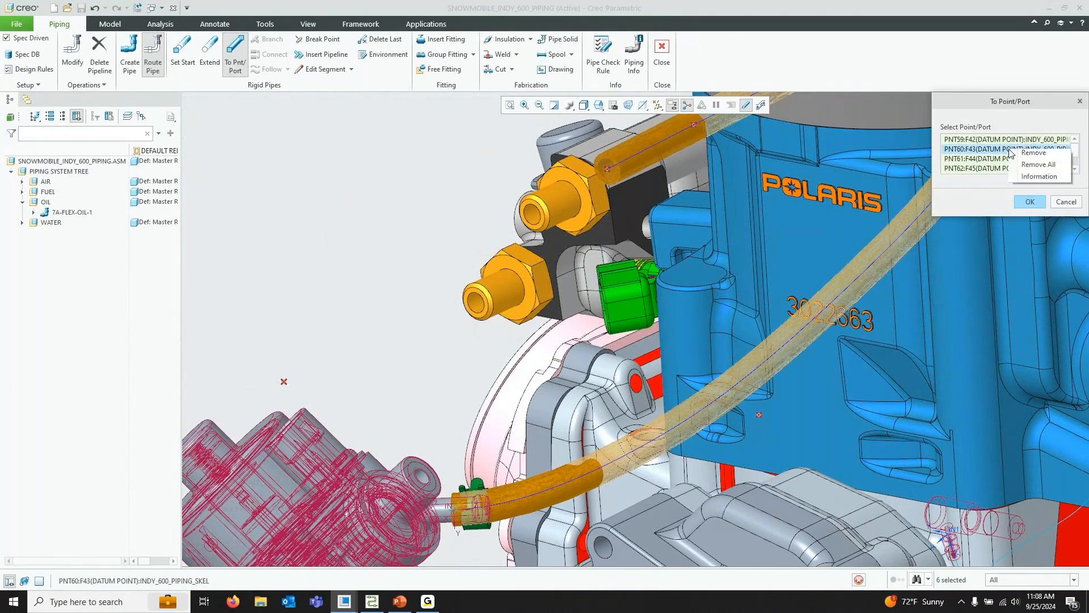
click(1038, 156)
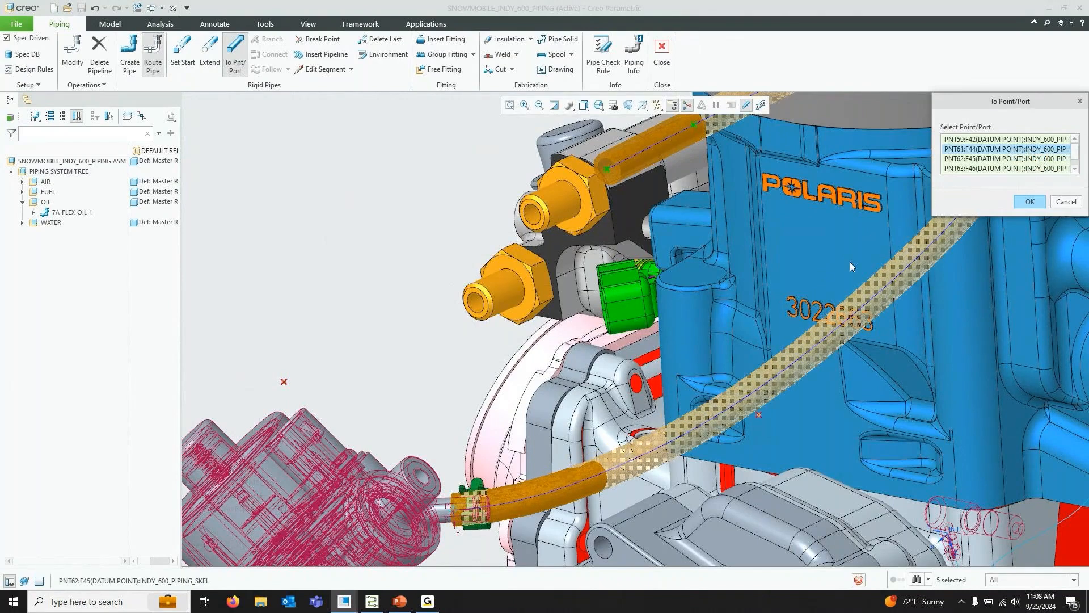
scroll(709, 369, up, 1)
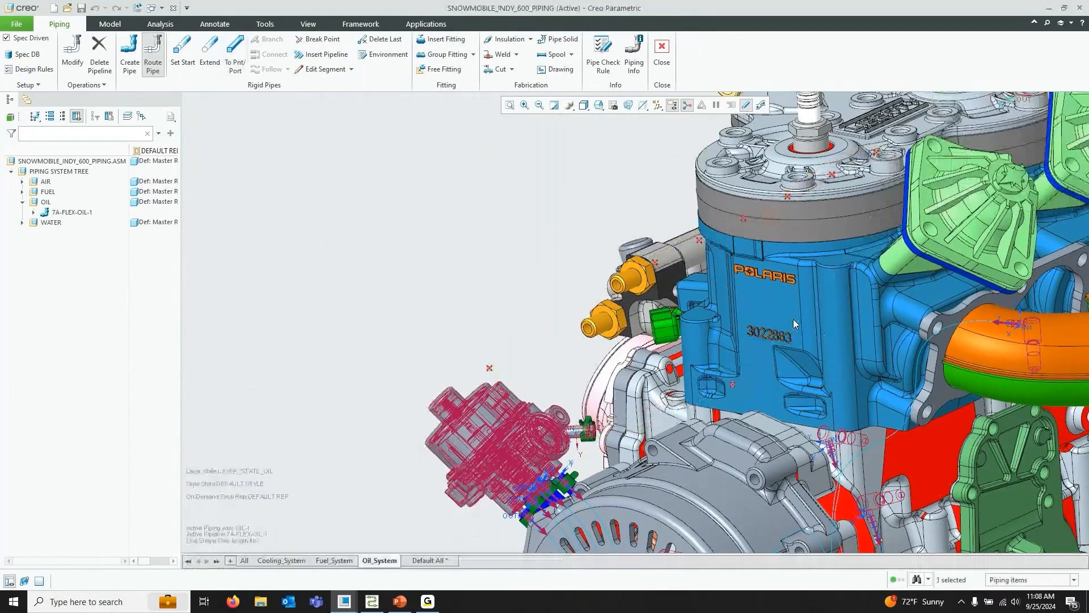
middle_drag(794, 323, 693, 205)
scroll(764, 324, up, 4)
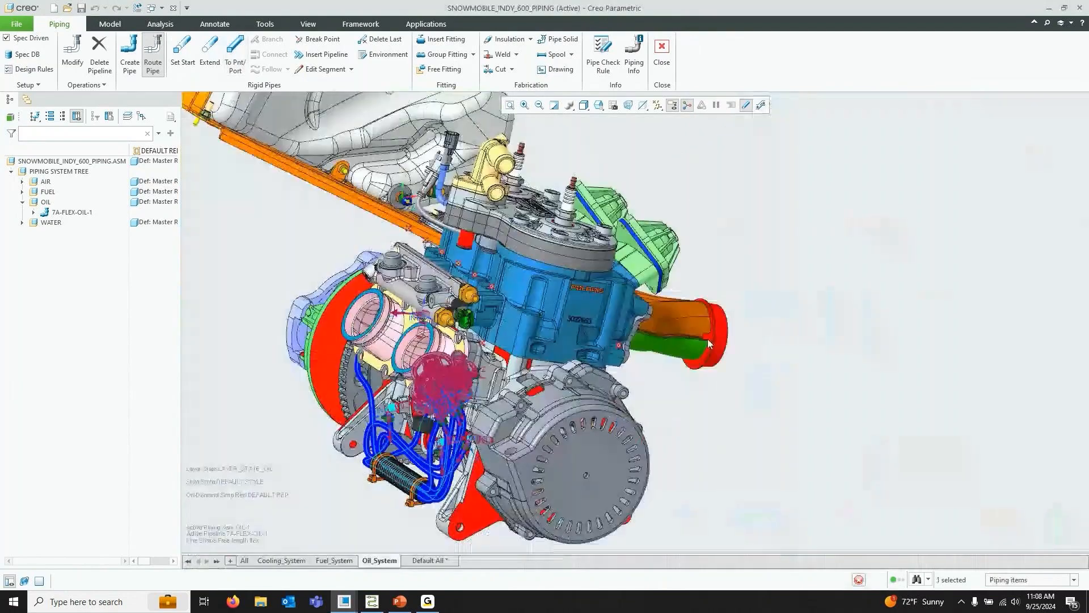
scroll(393, 345, down, 3)
scroll(389, 334, down, 3)
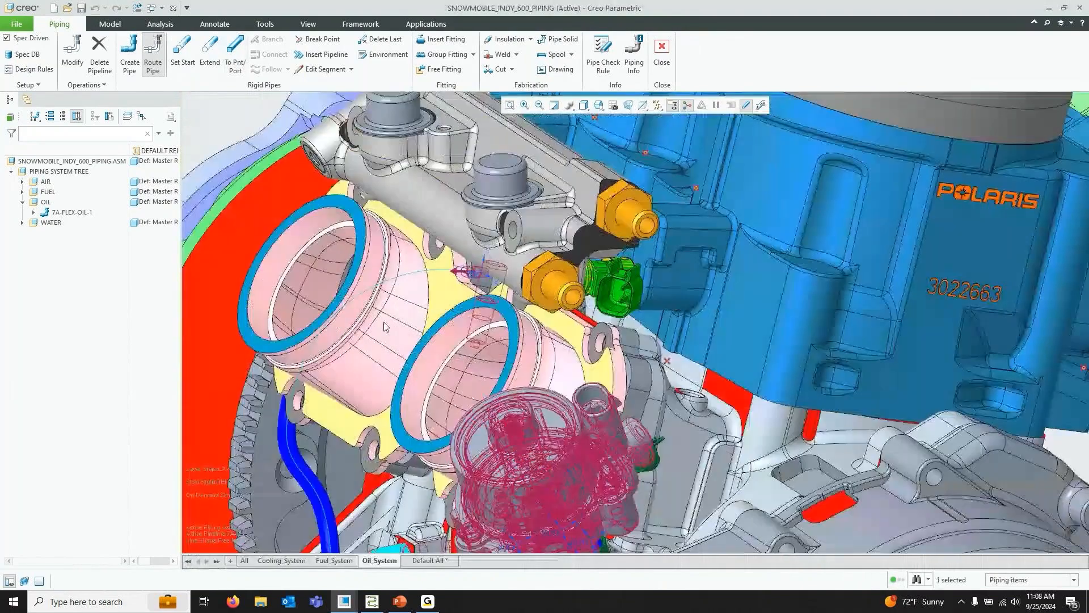
scroll(384, 326, up, 3)
middle_drag(384, 327, 546, 269)
scroll(323, 216, up, 3)
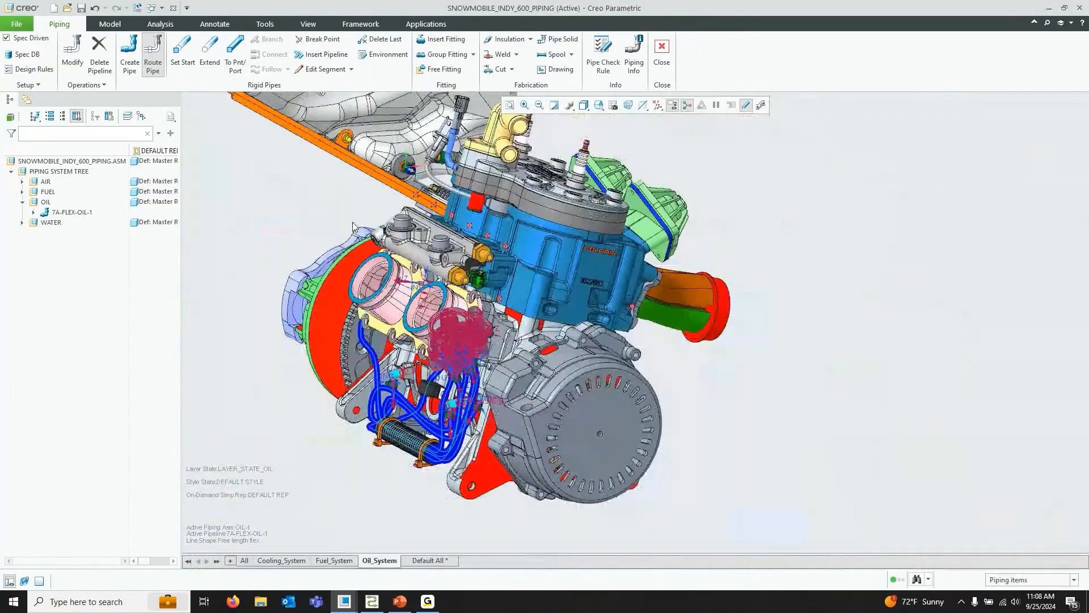
middle_drag(713, 284, 647, 315)
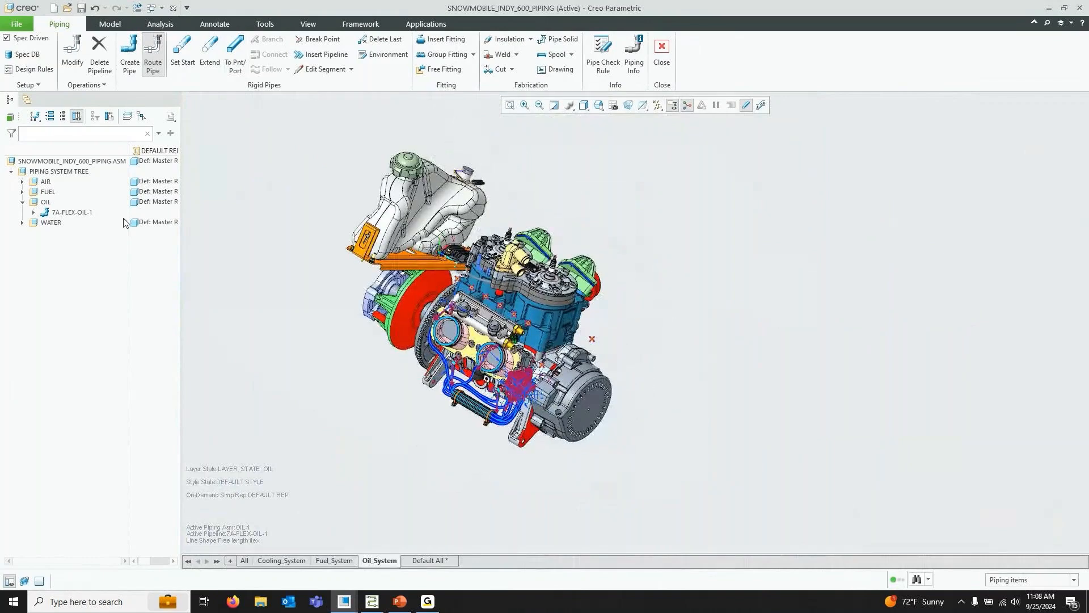
Set the pipe start on the end of the extended segment at the oil tank outlet
click(185, 64)
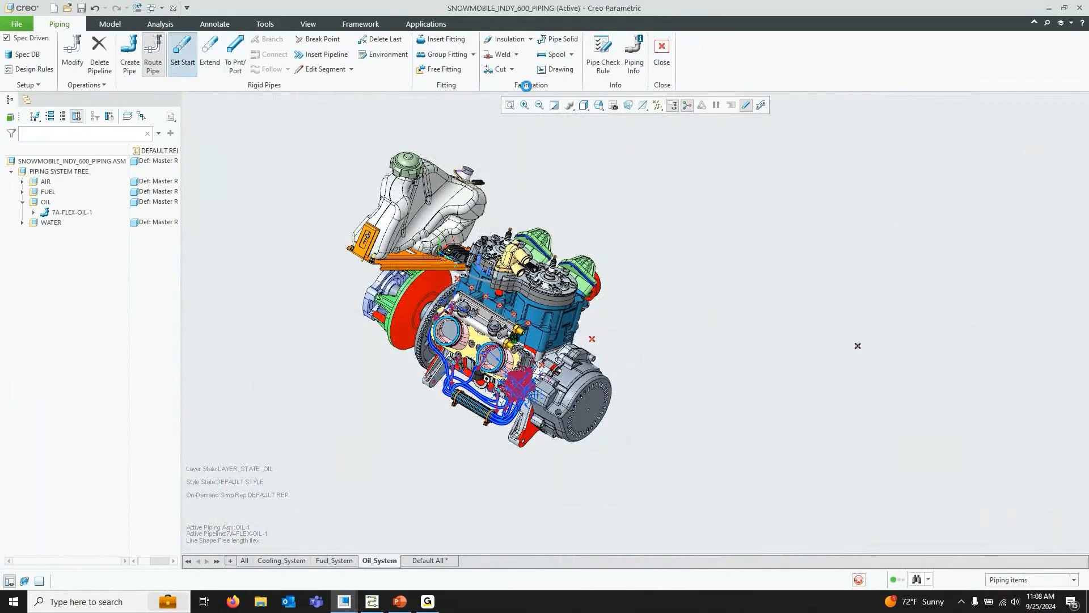
click(598, 105)
click(639, 170)
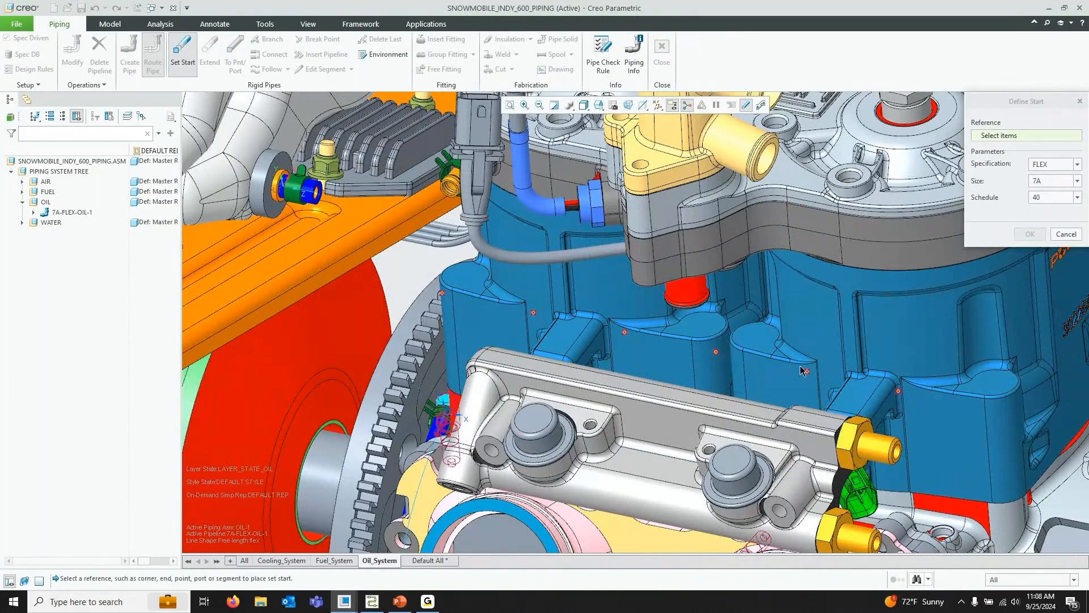
click(317, 197)
click(1028, 235)
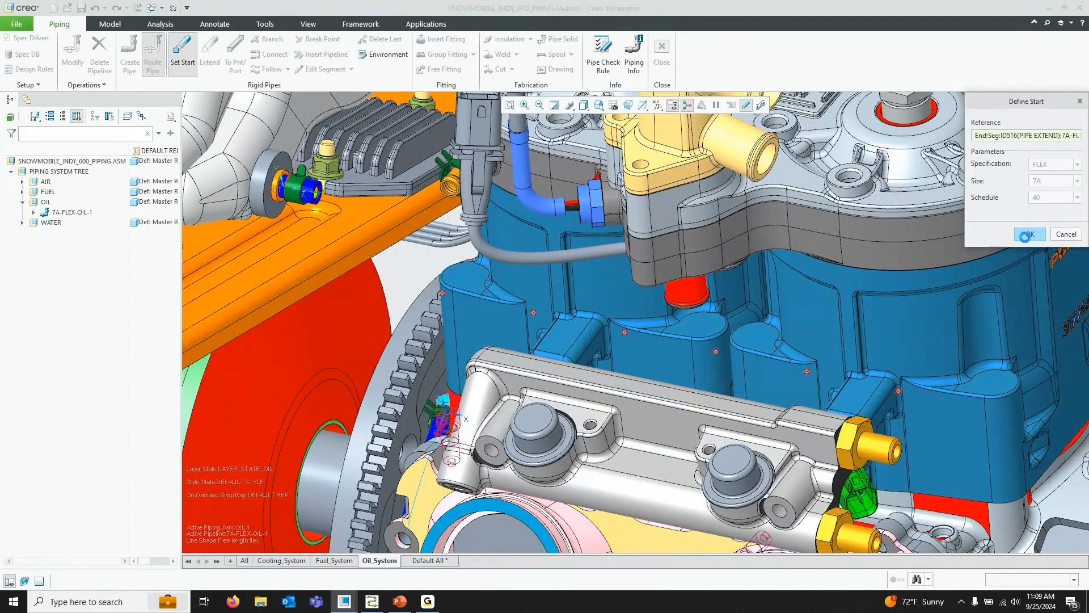
Route the pipe To Point/Port through the six datum points along the engine block
click(235, 56)
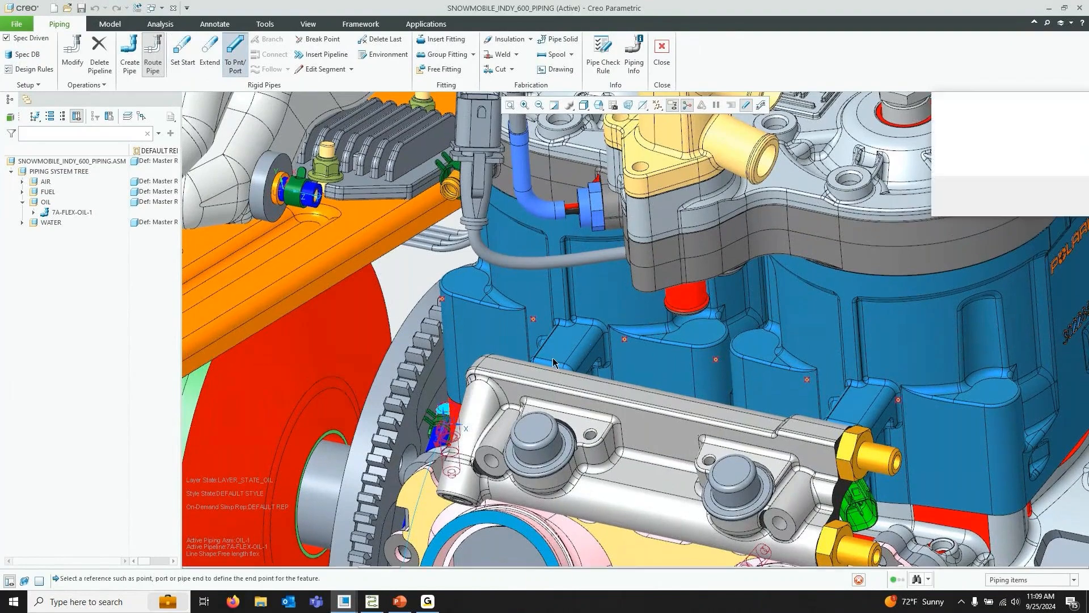
click(436, 299)
ctrl+click(530, 319)
ctrl+click(623, 339)
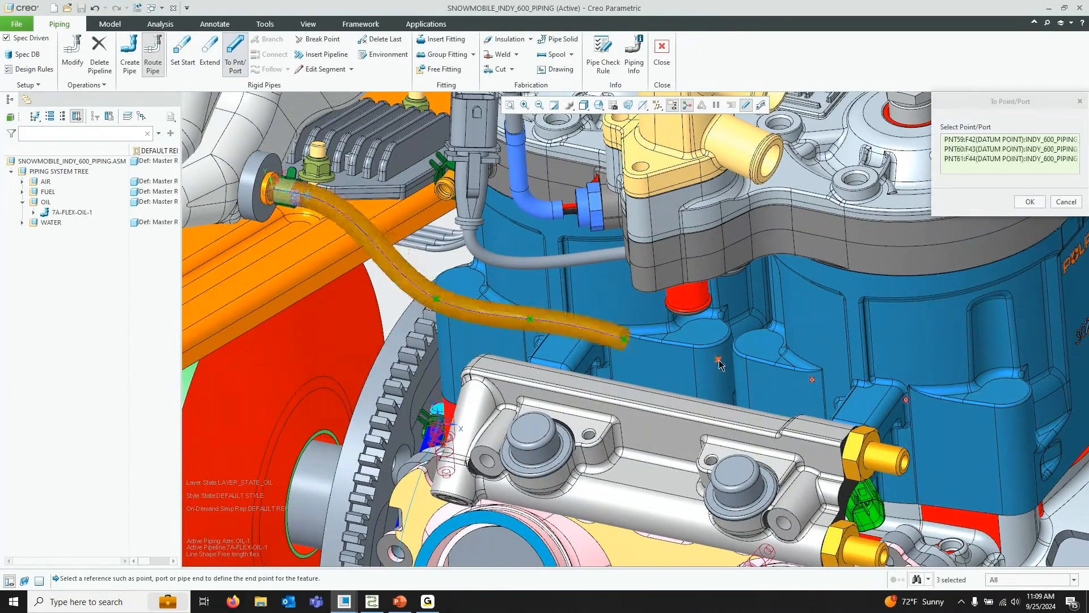
ctrl+click(718, 359)
ctrl+click(812, 378)
ctrl+click(906, 399)
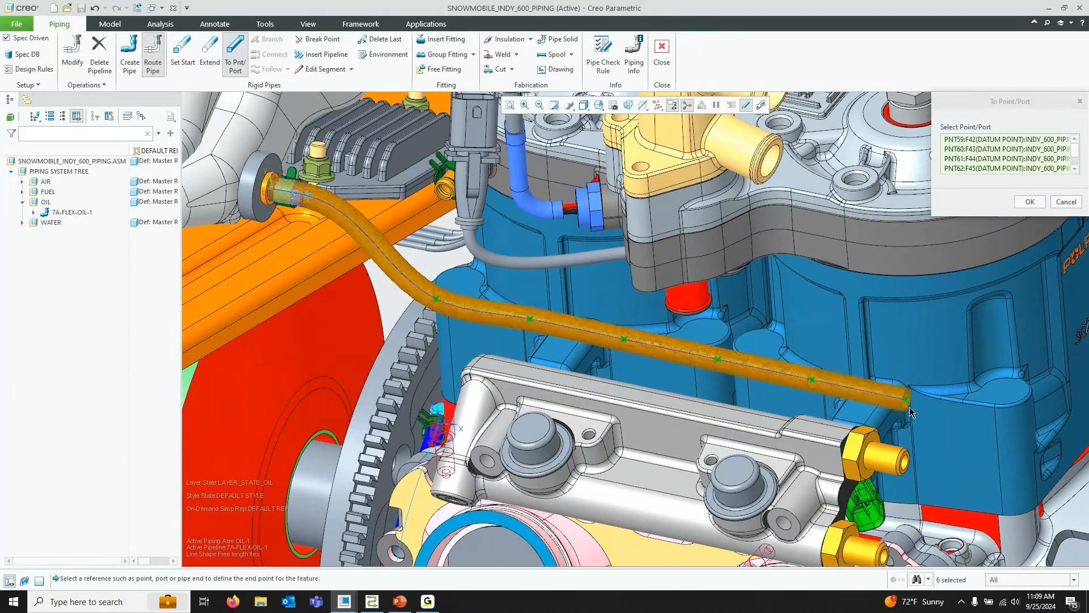
click(1030, 201)
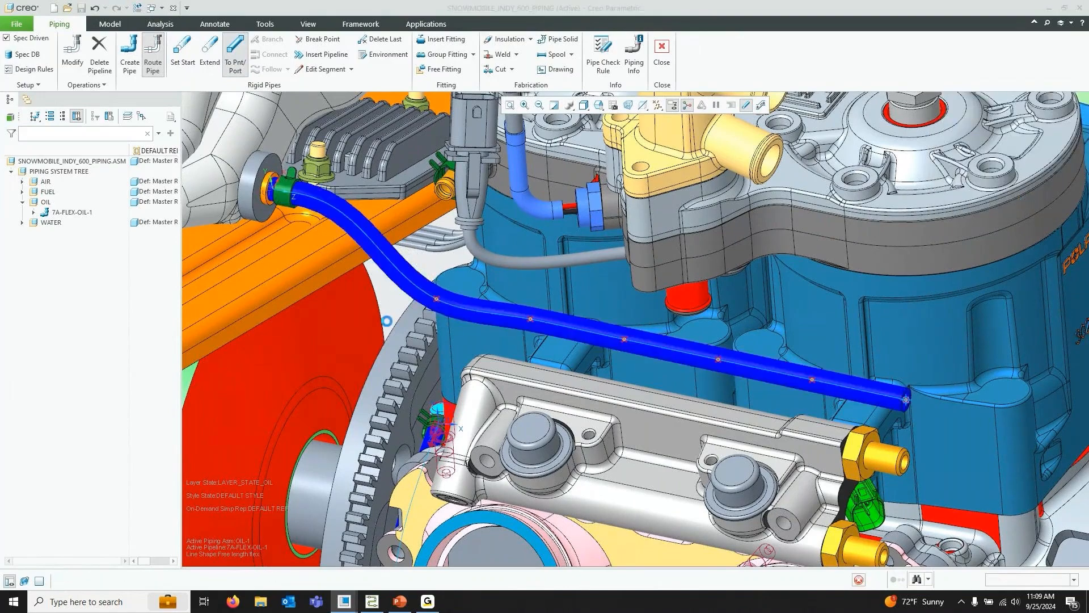
Set a new start on the IN:F27(CSYS) coordinate system at the pump inlet, accepting the already-connected port
scroll(340, 331, down, 3)
click(598, 105)
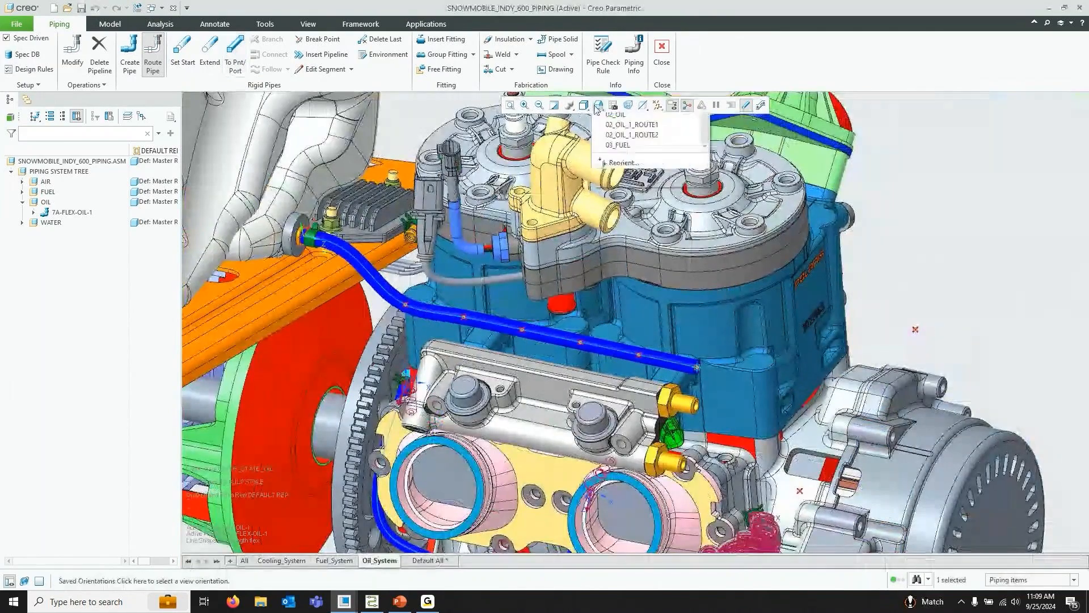
click(631, 178)
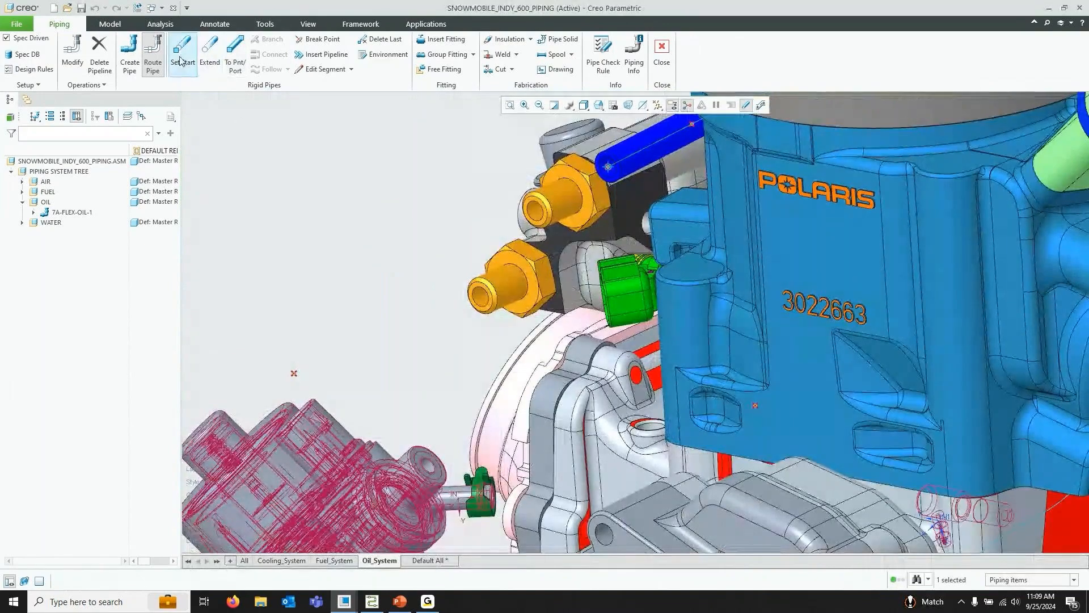
click(182, 57)
click(454, 492)
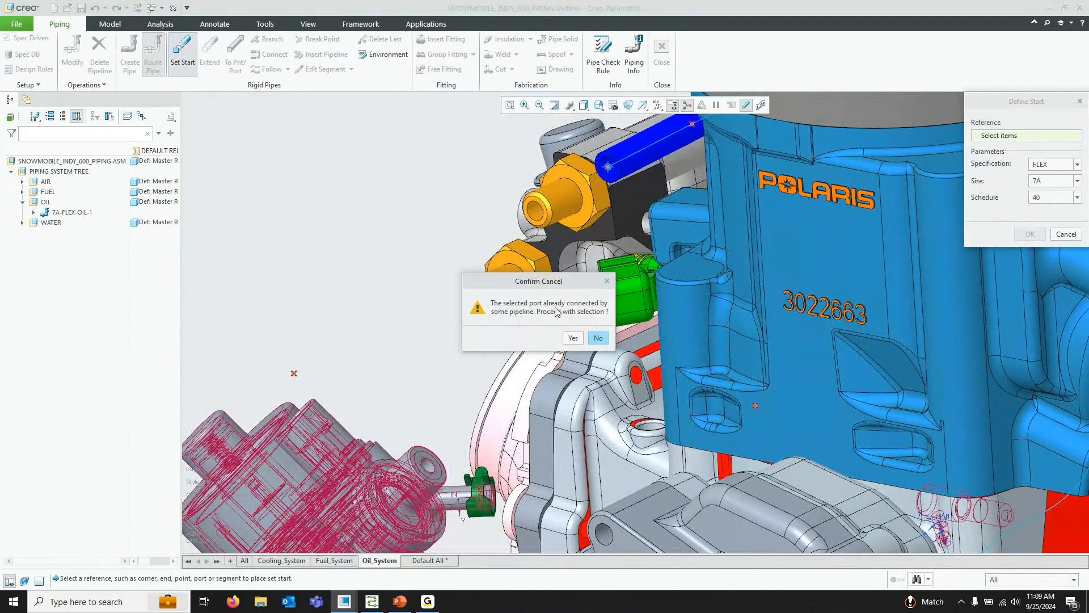
click(573, 338)
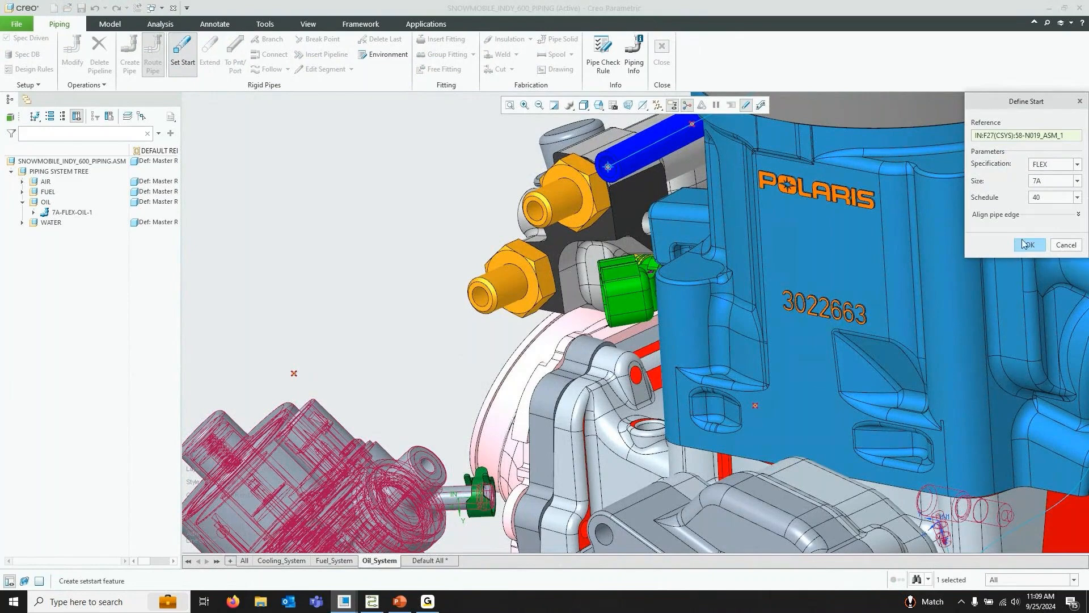
middle_click(1006, 257)
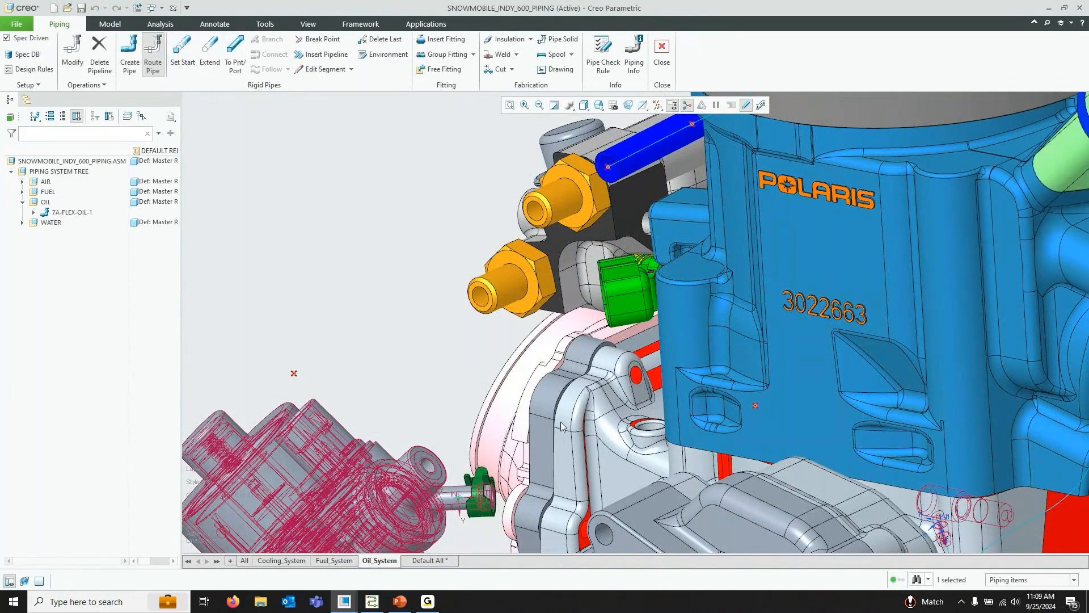
Extend the pipe 20 along the start coordinate system's axis
click(209, 54)
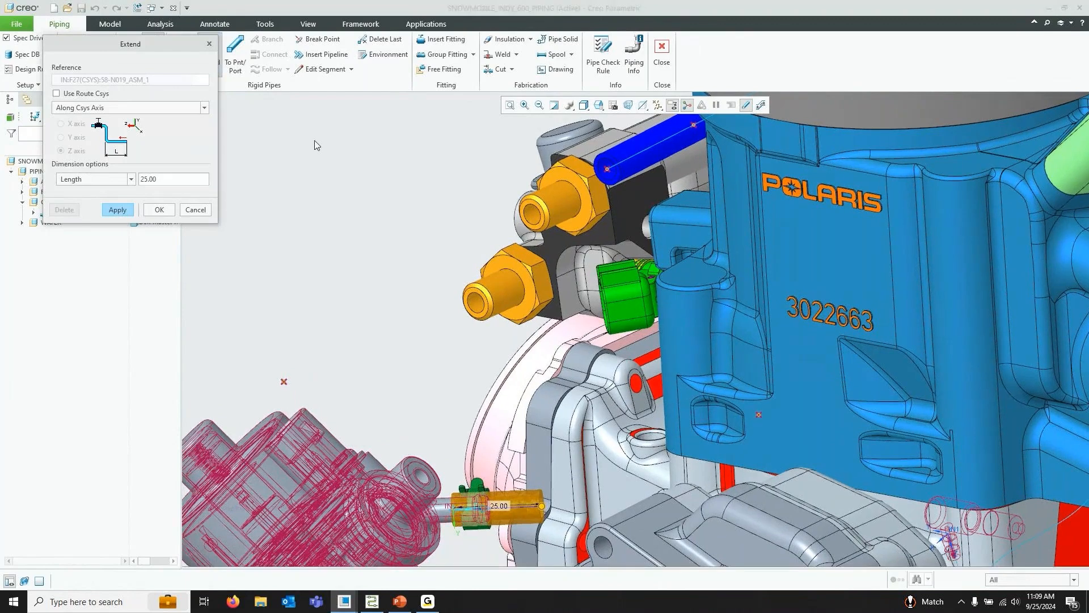
double_click(169, 180)
text(20)
click(159, 209)
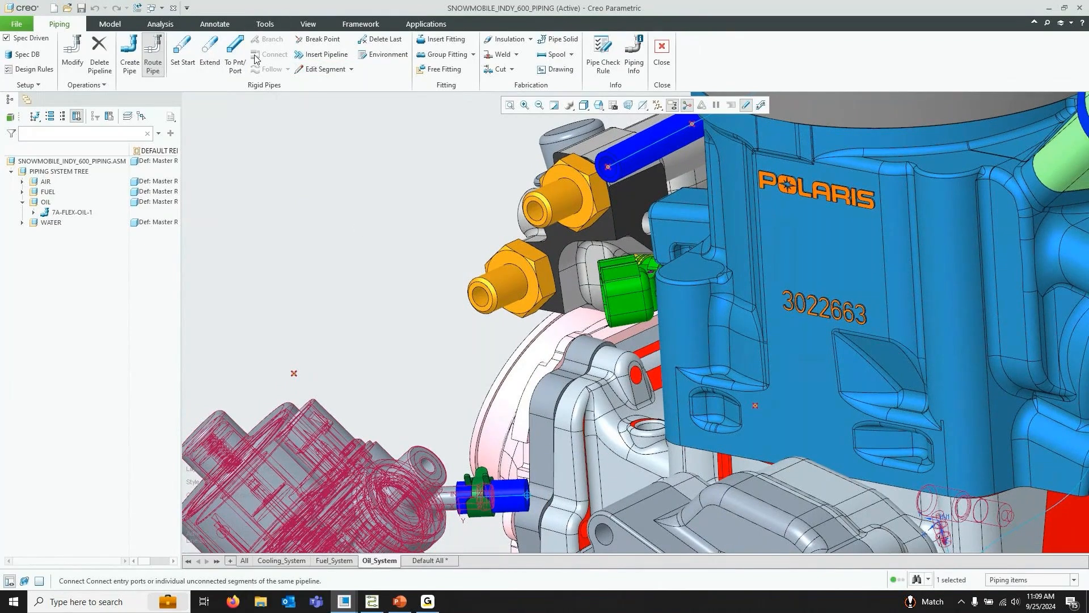
Route the pipe To Point/Port onto the open end of the earlier pipe segment to join both runs
click(234, 59)
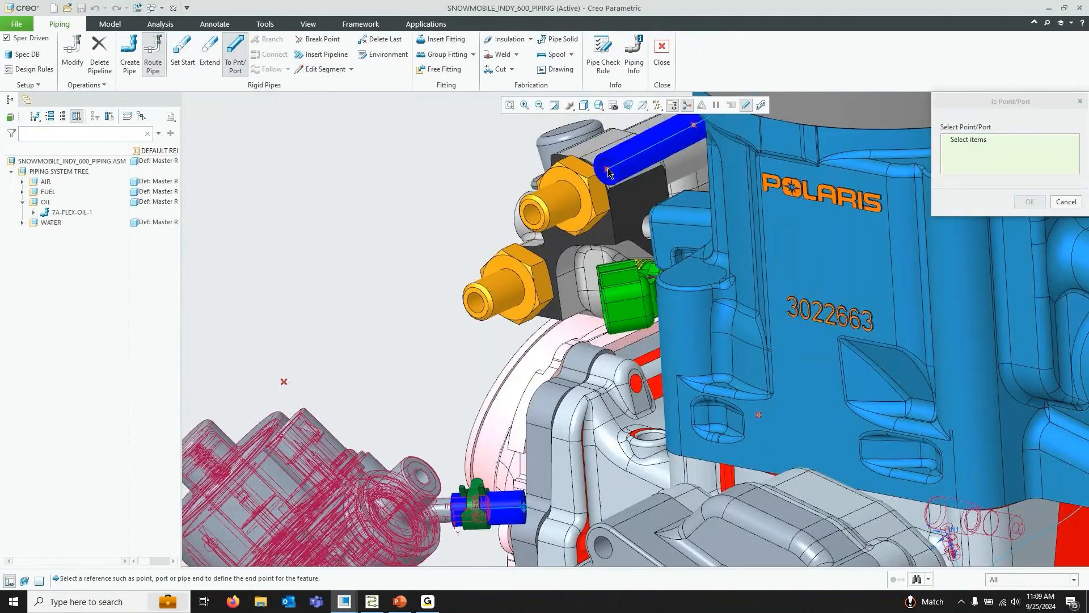
click(613, 170)
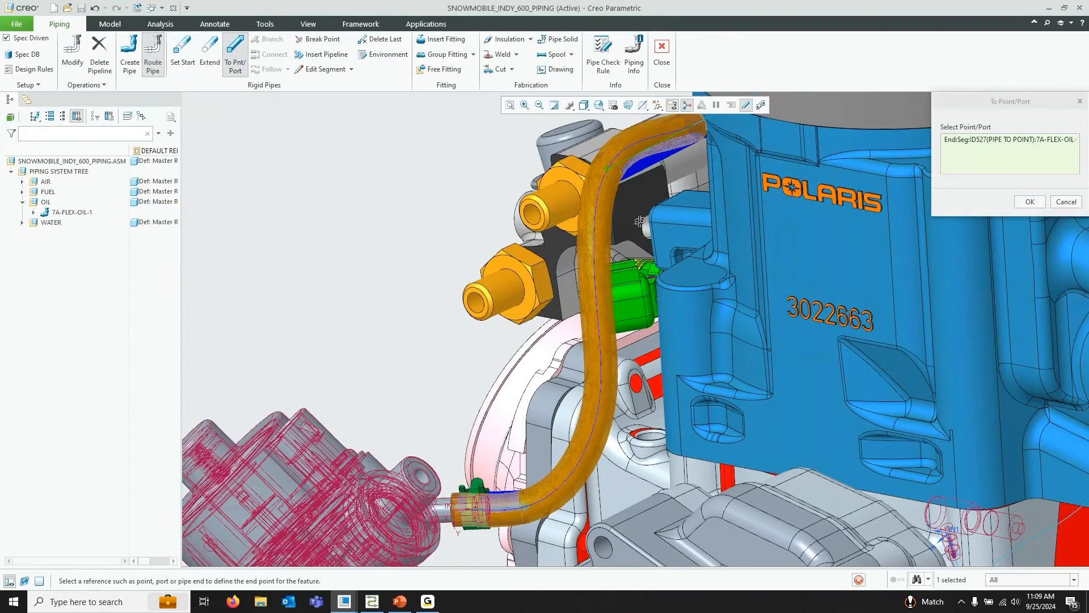
middle_drag(640, 221, 642, 219)
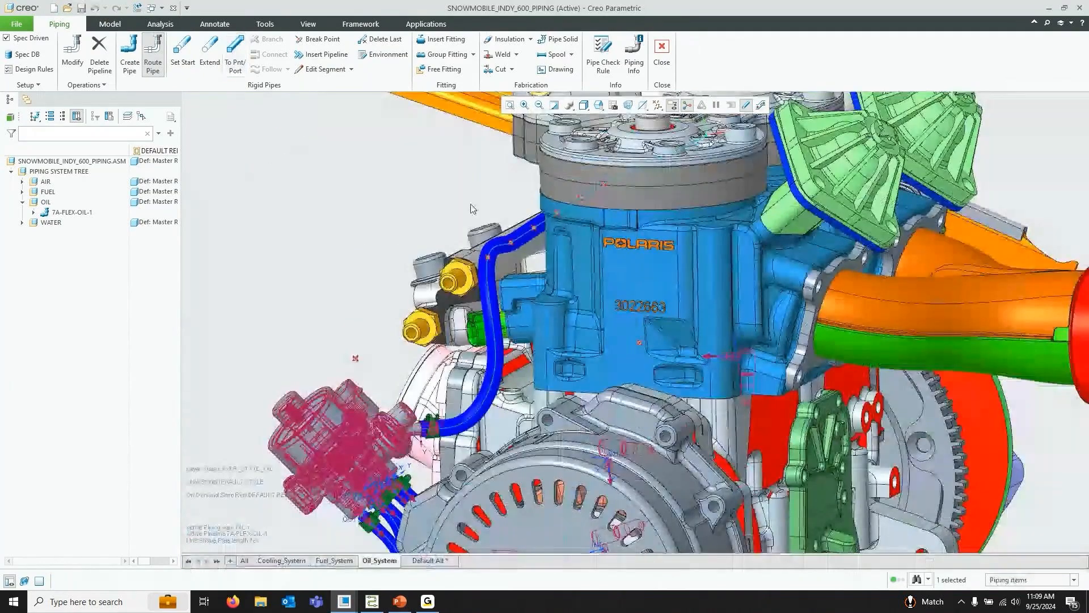
Inspect the completed oil pipe route along the engine block from several angles
scroll(473, 210, up, 3)
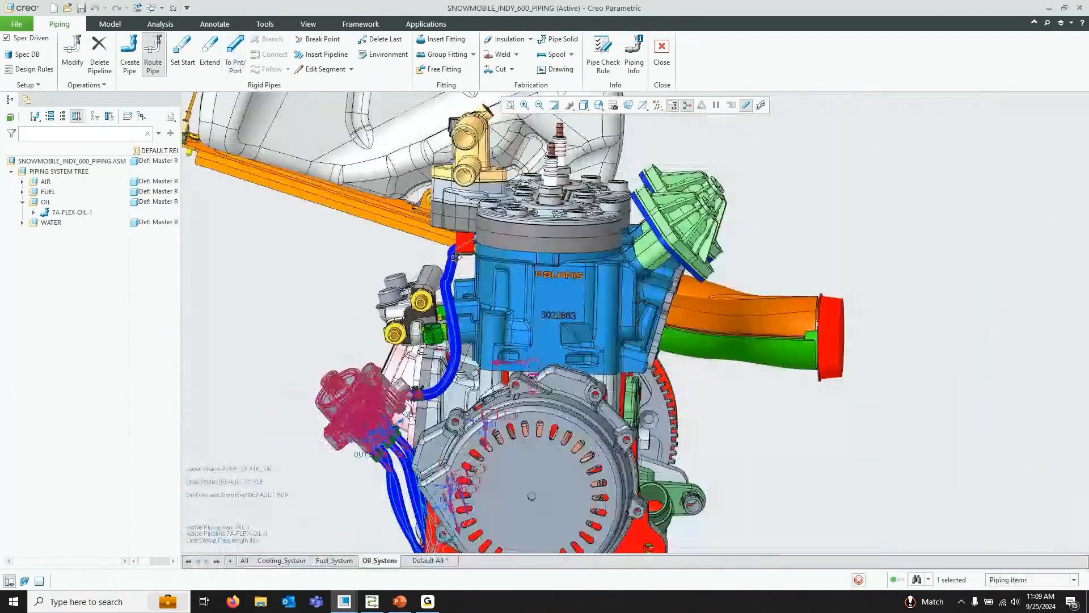
middle_drag(473, 209, 239, 229)
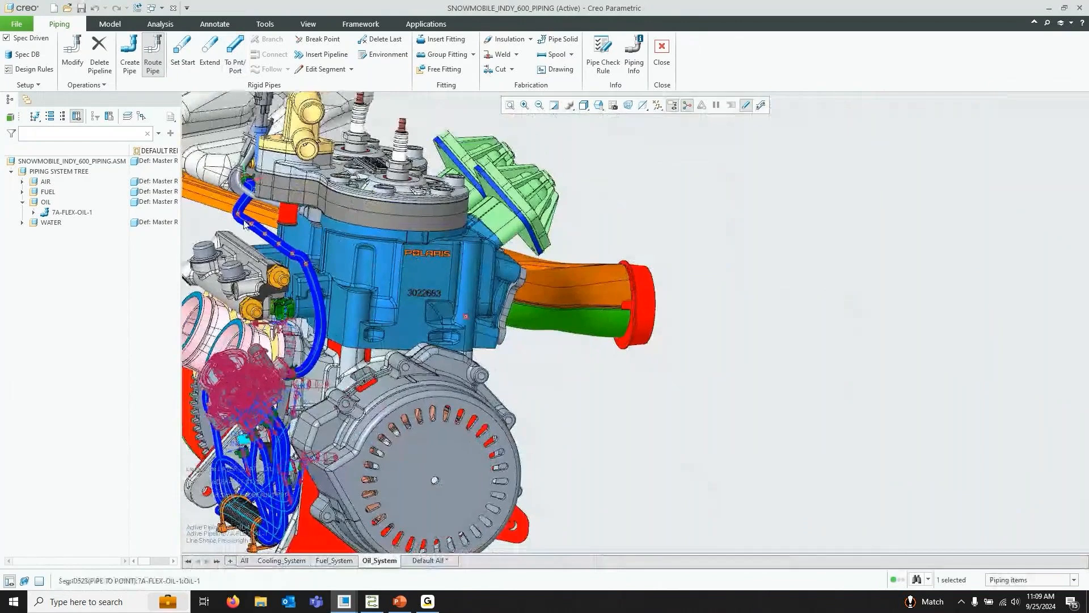
click(764, 384)
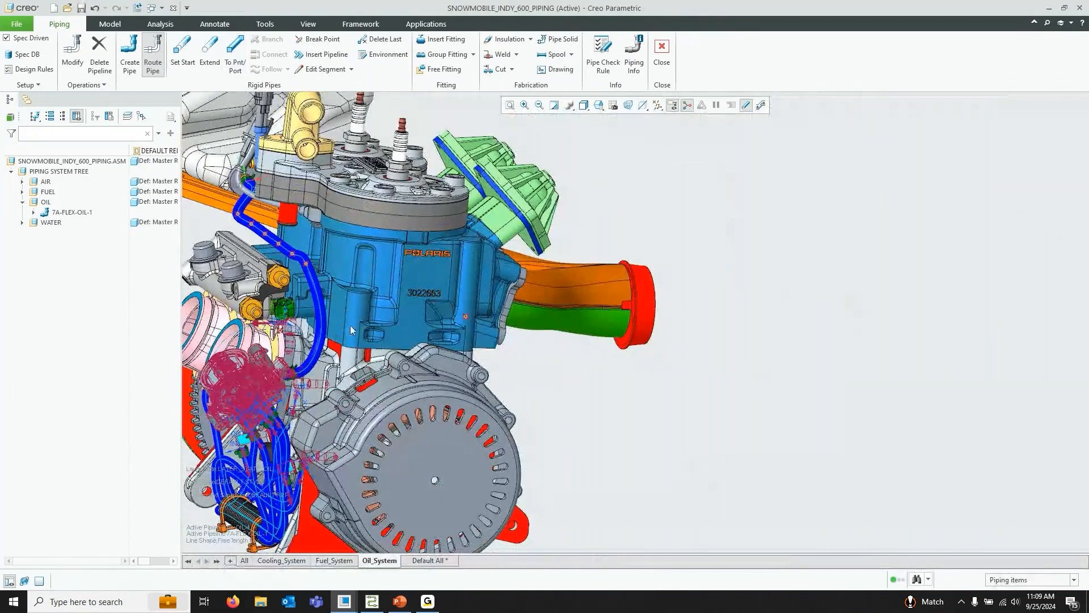
scroll(325, 318, down, 4)
click(317, 321)
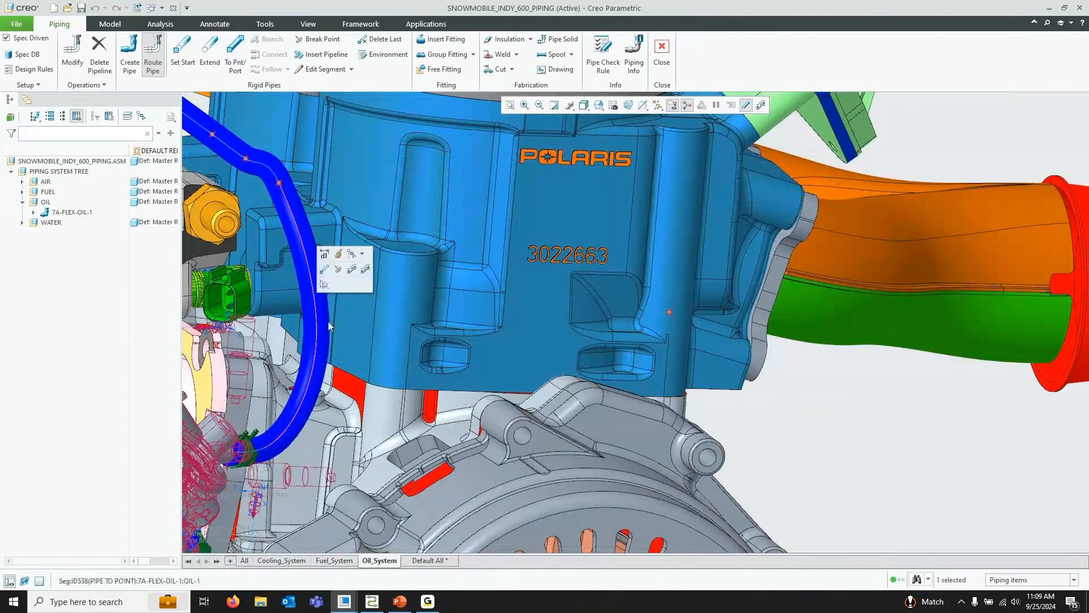
scroll(322, 332, up, 3)
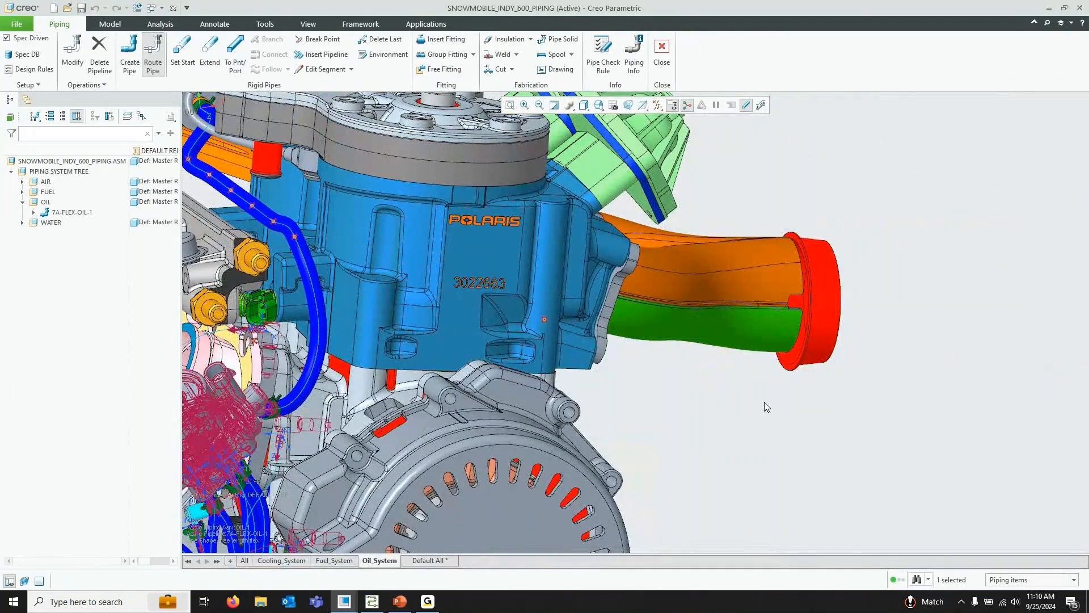
scroll(766, 405, up, 3)
scroll(479, 297, down, 1)
scroll(480, 297, down, 2)
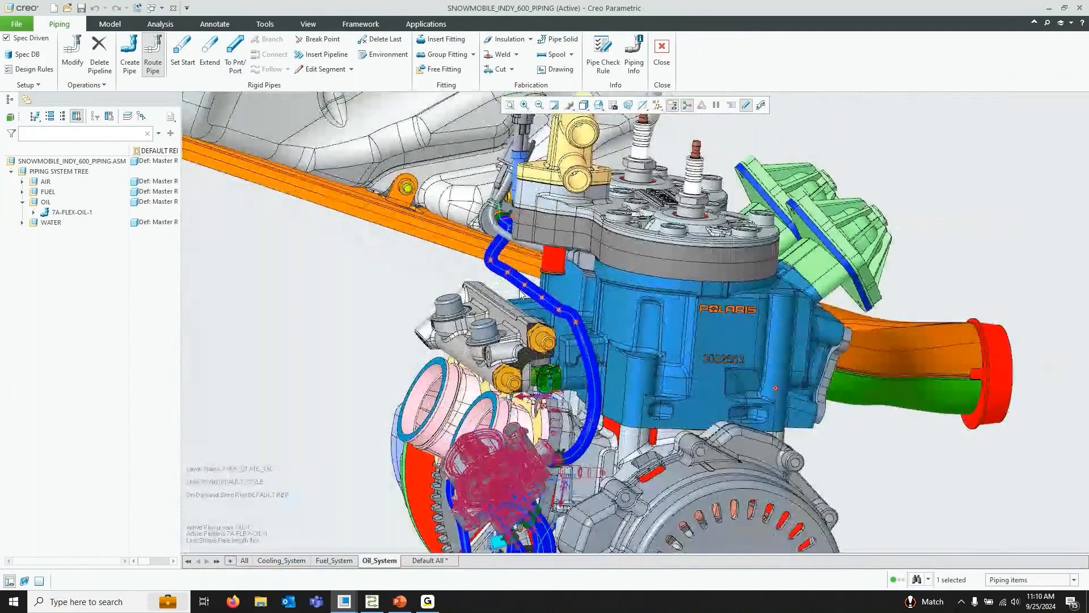
click(497, 227)
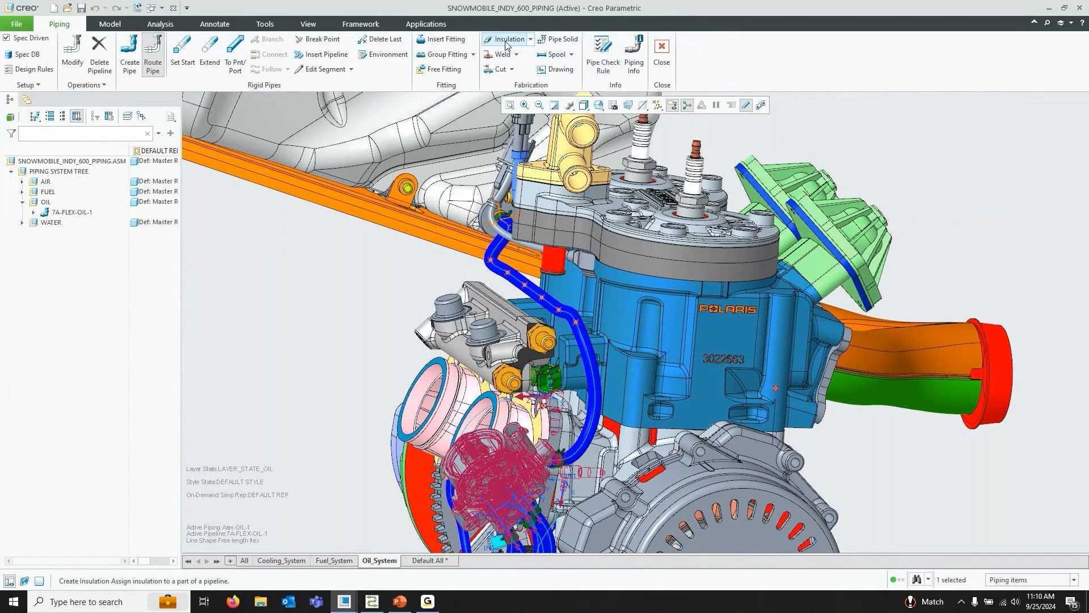
click(401, 257)
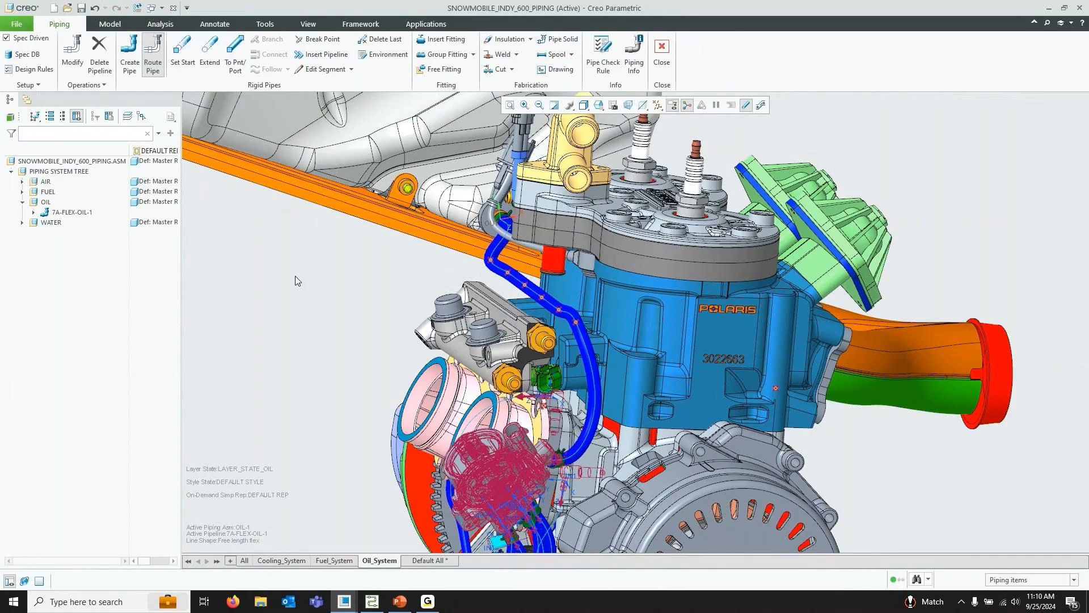
Restore the 02_OIL saved view and toggle the thick pipe display
click(599, 105)
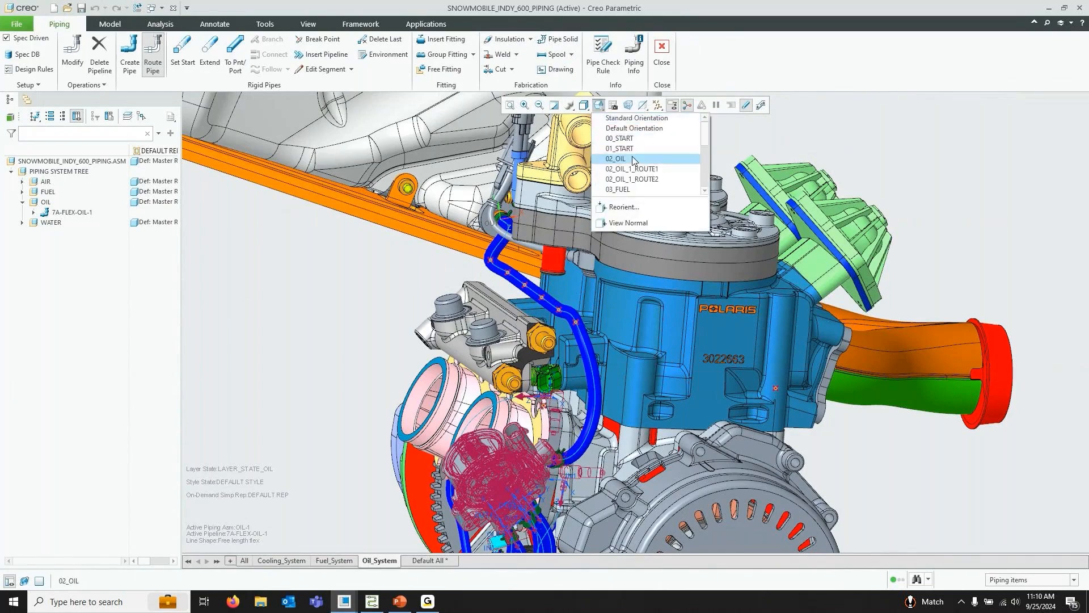
click(633, 160)
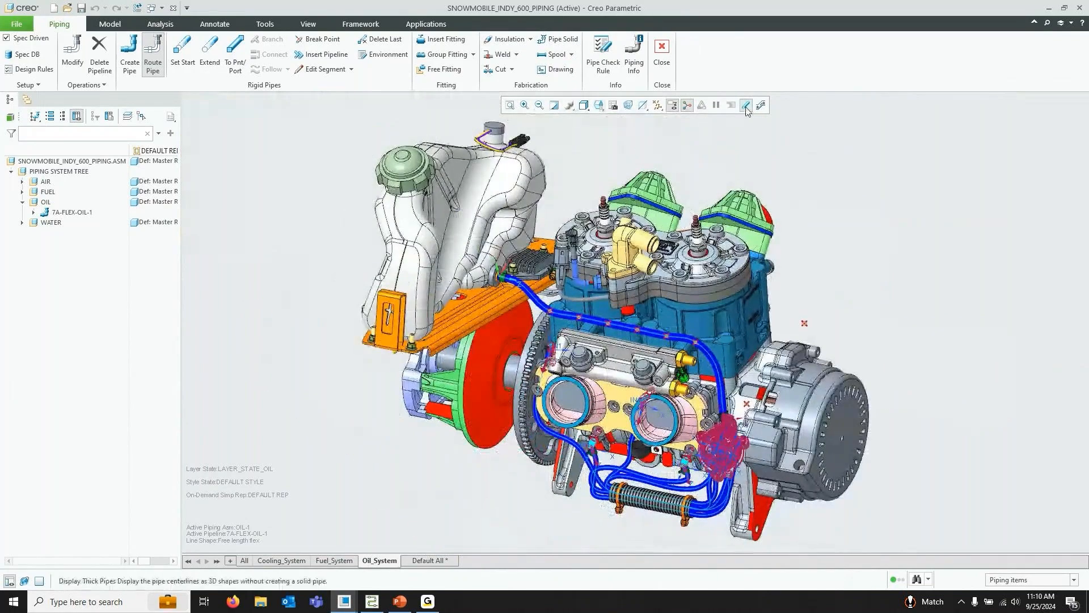
click(745, 107)
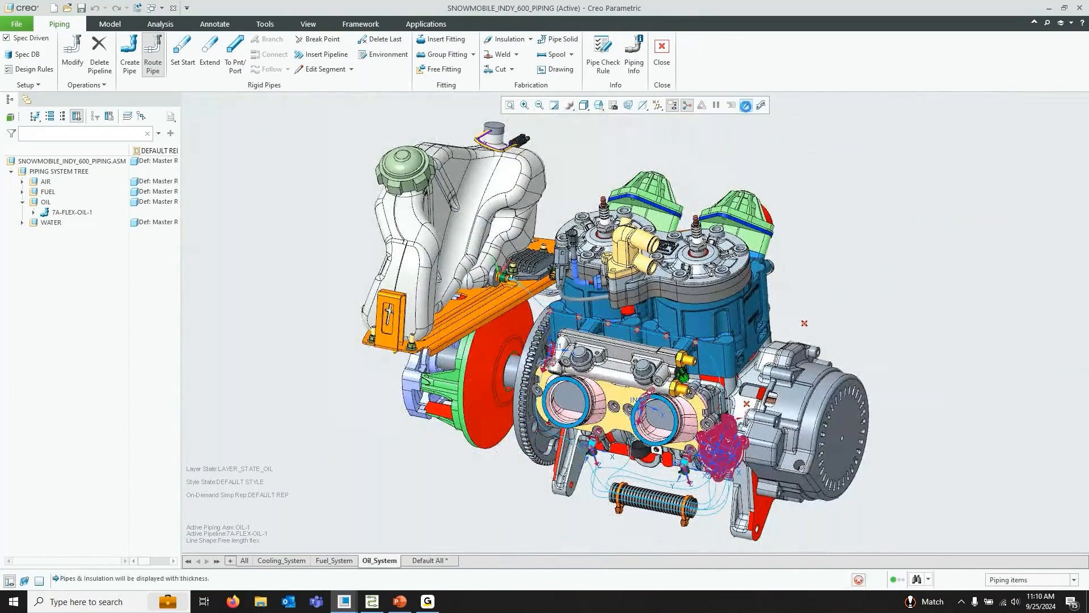
click(745, 107)
click(746, 106)
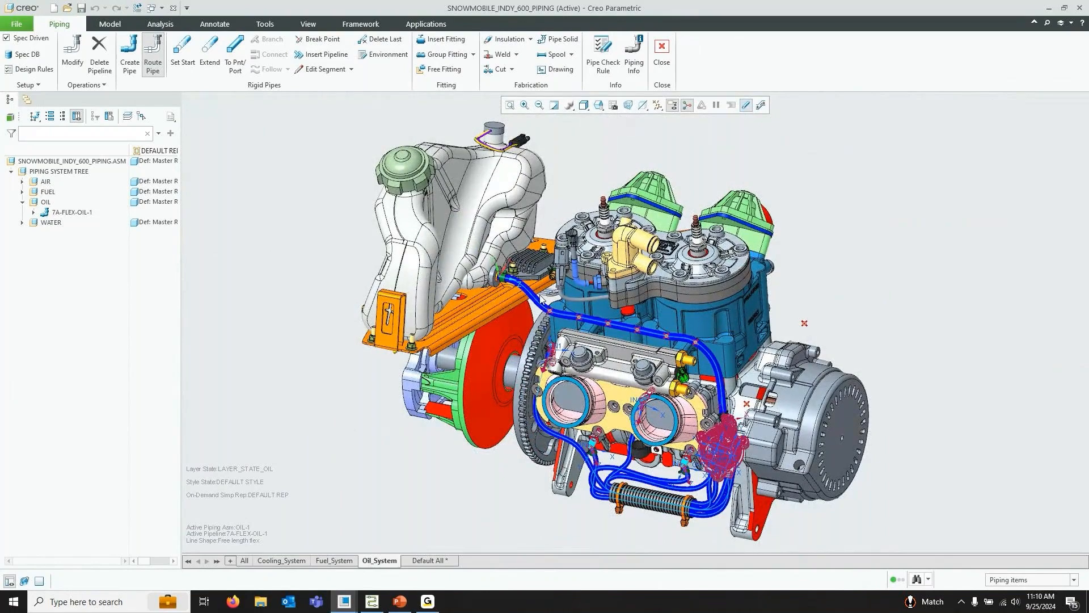
scroll(540, 296, up, 3)
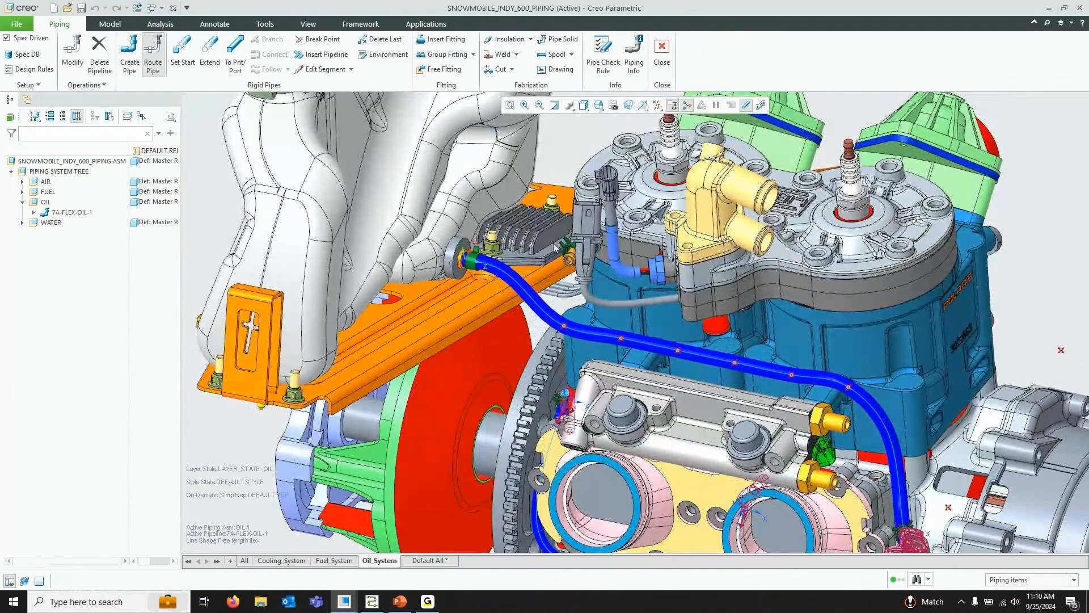
Make a pipe solid with insulation quilt for the 7A-FLEX-OIL-1 pipeline
click(566, 40)
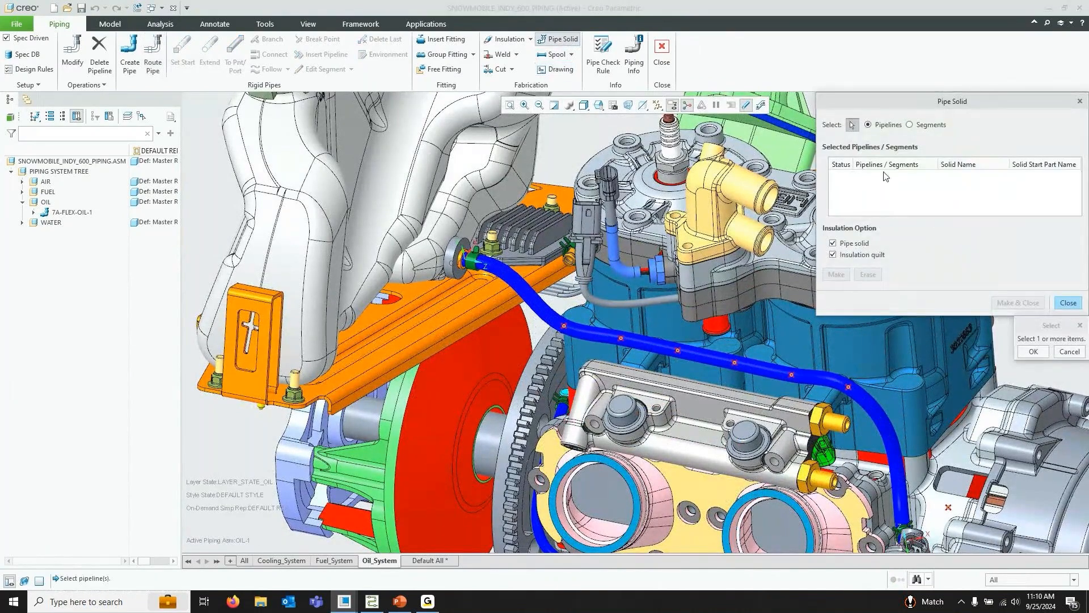
click(689, 356)
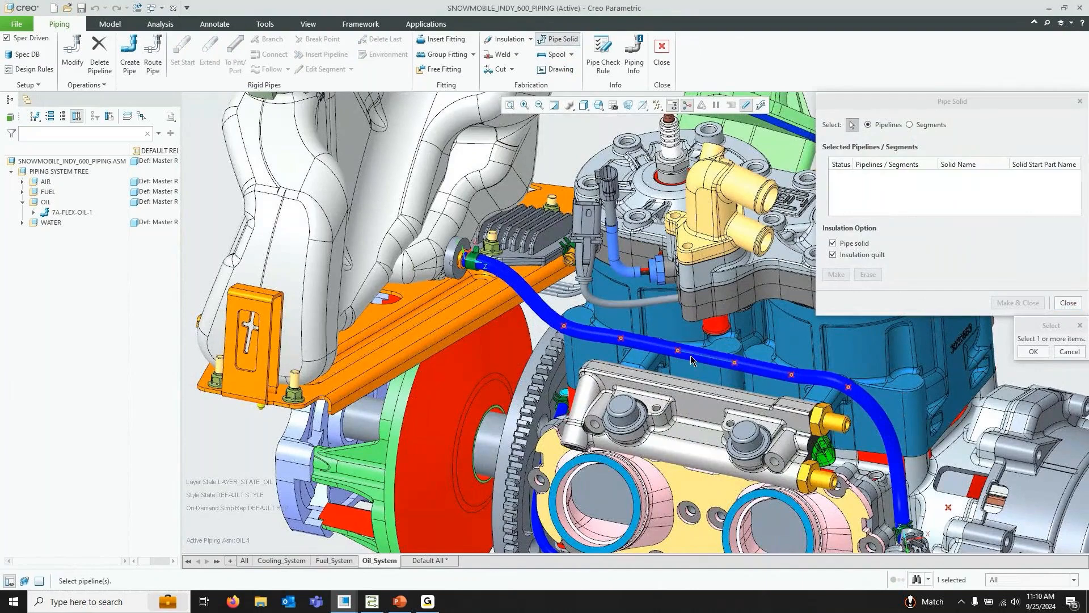
click(1036, 352)
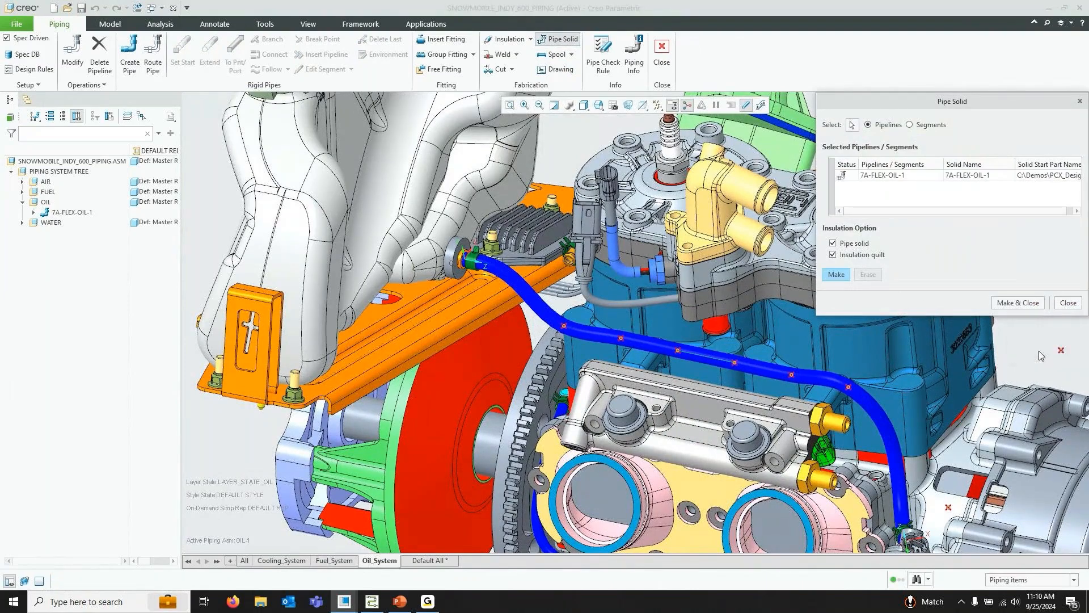
click(1026, 303)
Examine the new oil pipe solid around the engine
scroll(703, 236, down, 2)
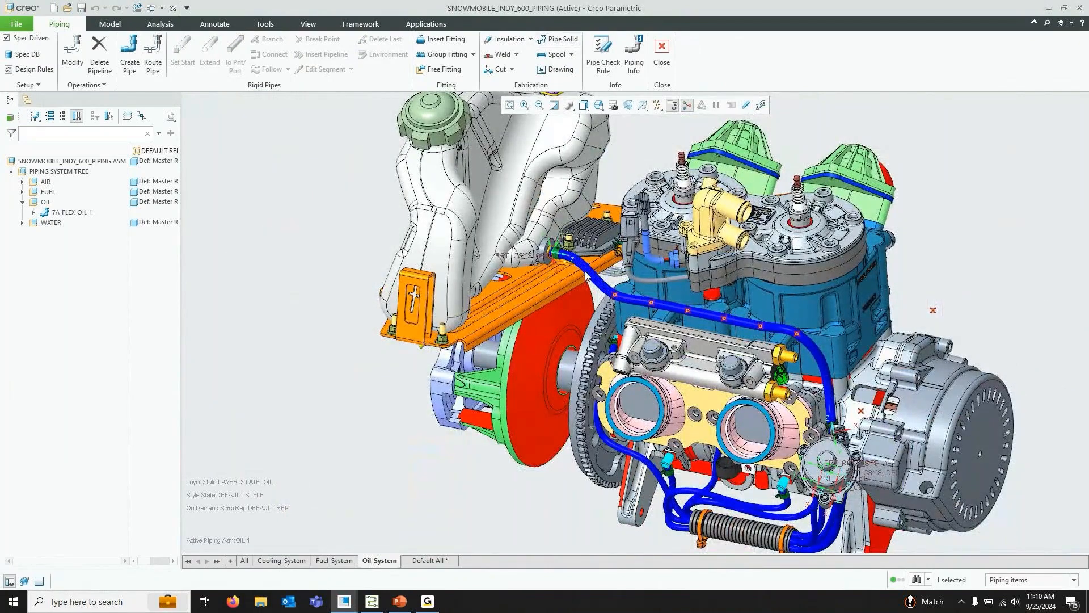
scroll(590, 270, up, 5)
scroll(499, 193, down, 3)
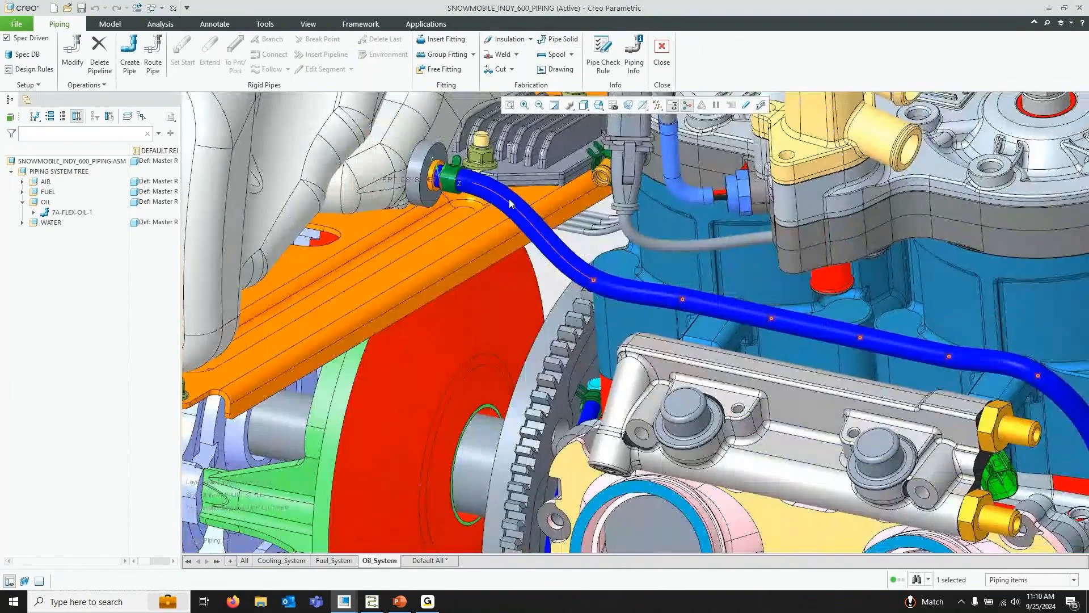
scroll(731, 308, down, 5)
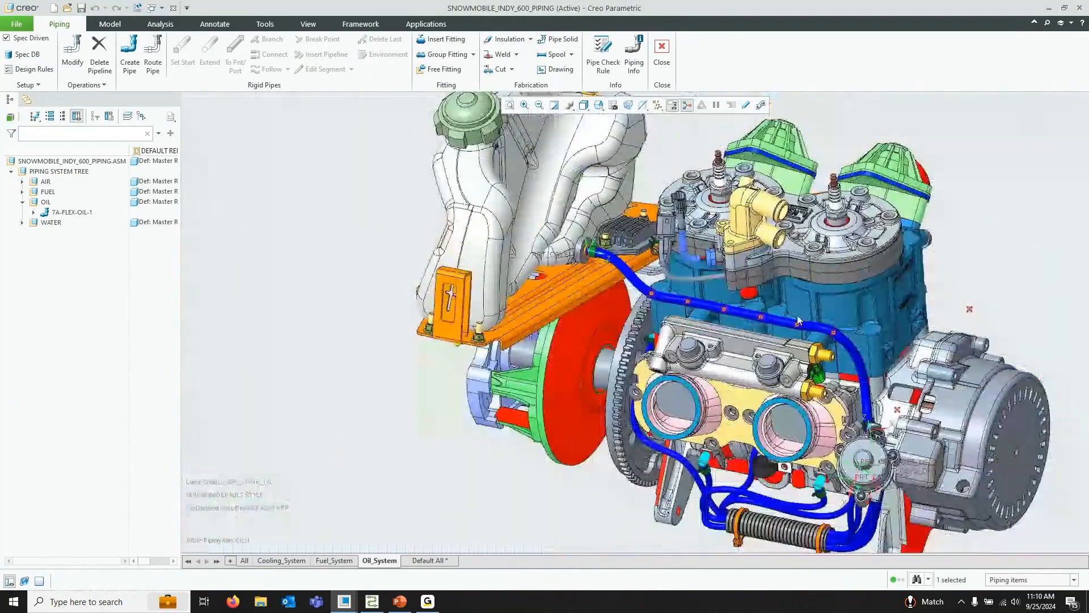
scroll(803, 332, up, 5)
scroll(900, 376, down, 5)
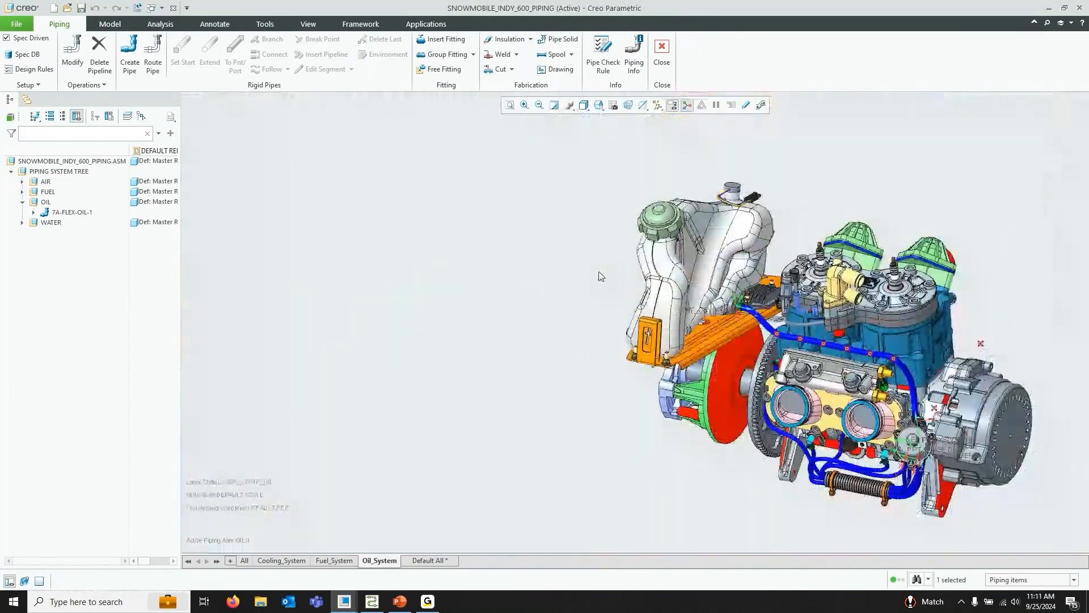
scroll(945, 356, up, 4)
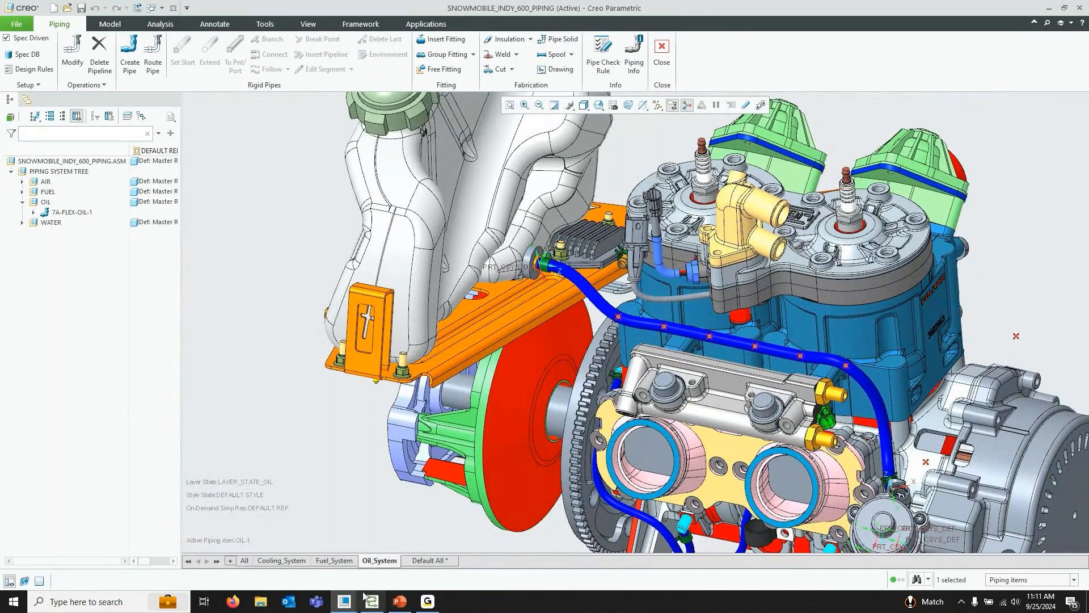
Create a schematic-driven pipeline from snowmobile_piping_design.xml in XML_Finished, choosing schematic label Leg-1
click(130, 55)
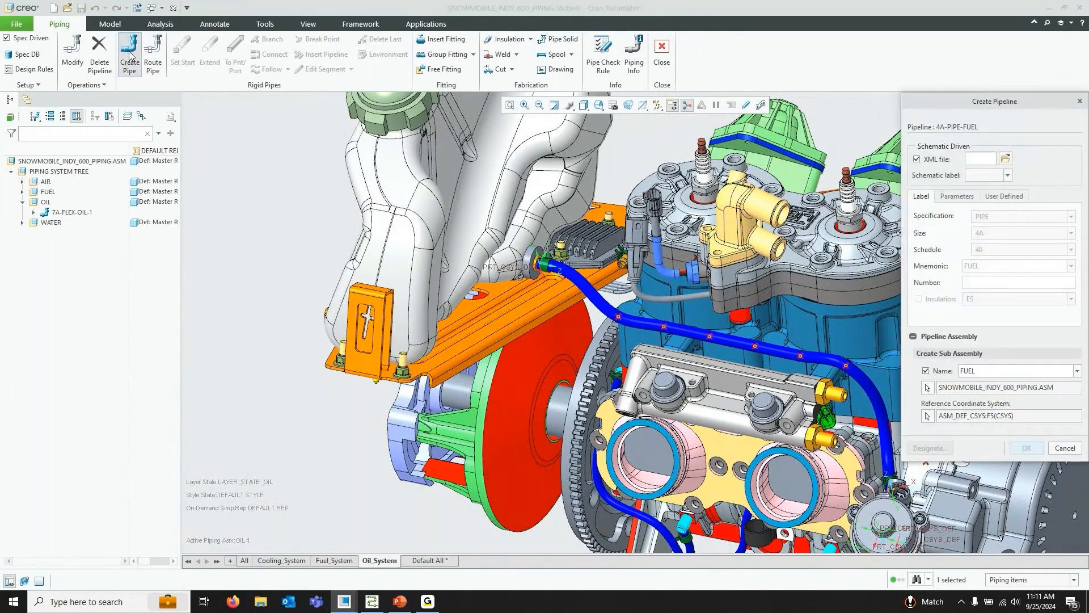
click(1005, 158)
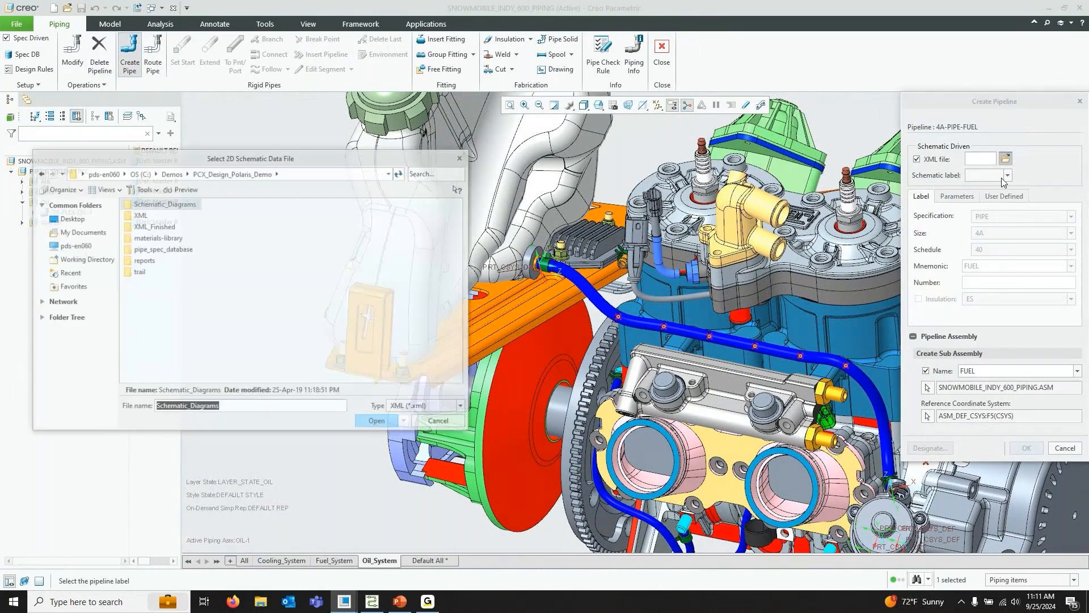
double_click(165, 226)
click(180, 226)
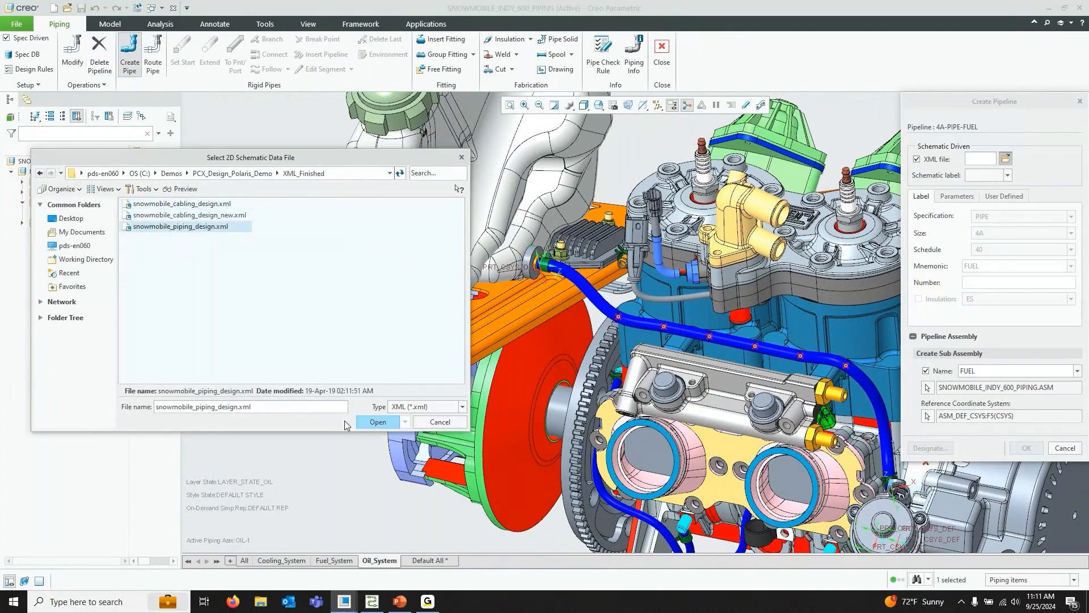
click(375, 422)
click(999, 176)
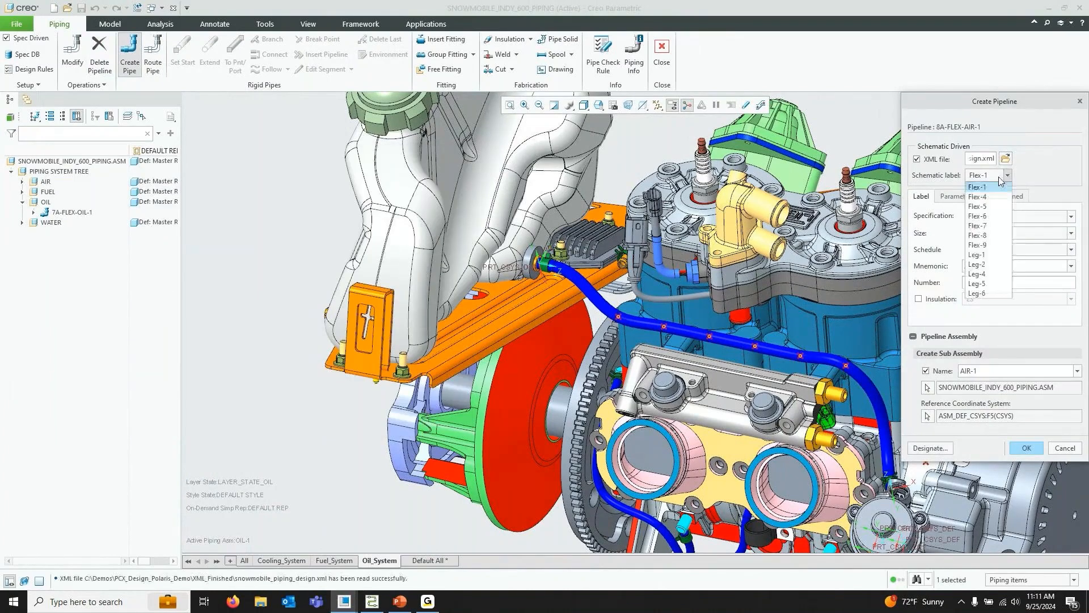
click(996, 256)
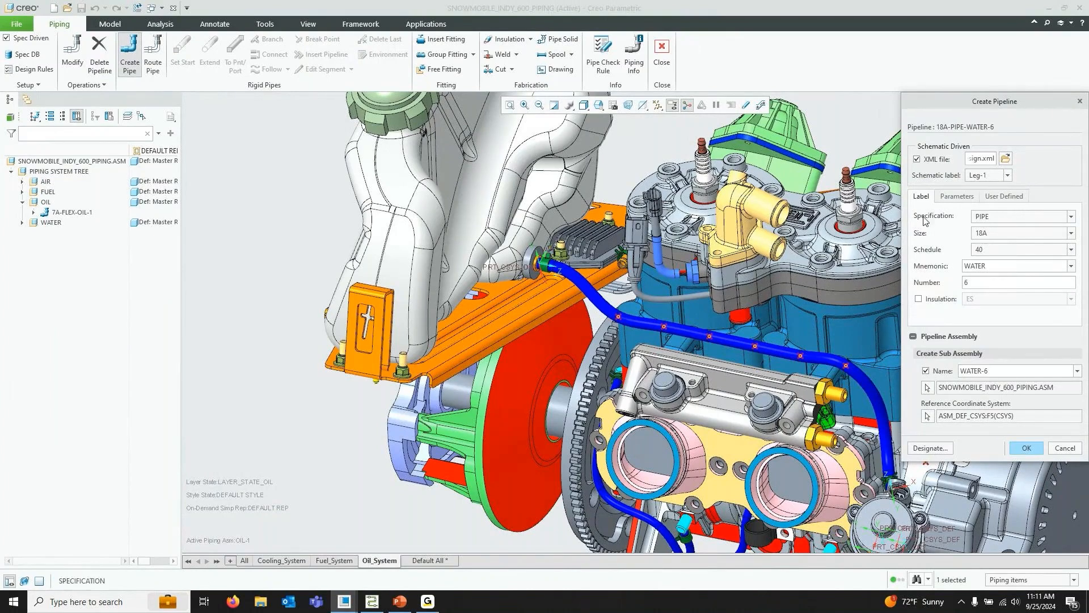
Review the new water pipeline's parameters and designated equipment, then finish creating the pipeline
click(957, 197)
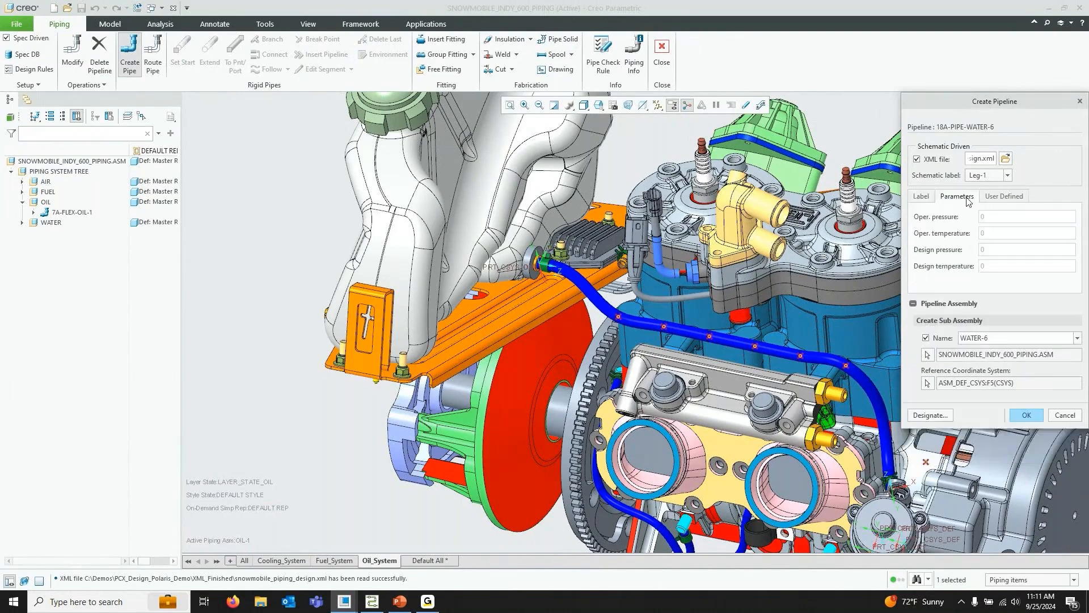
click(923, 198)
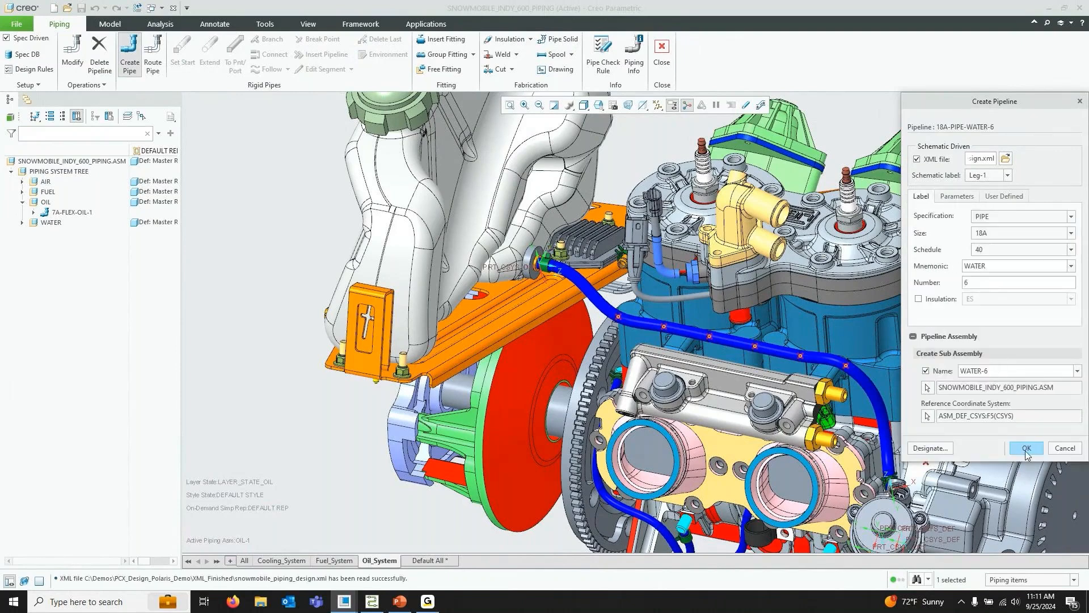
click(930, 448)
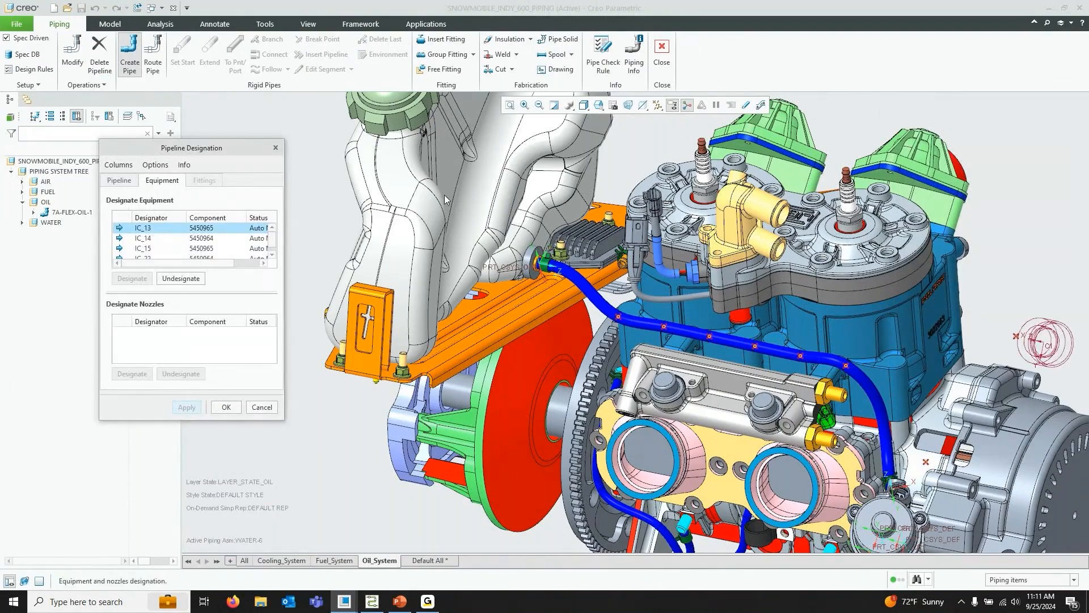
scroll(330, 181, up, 3)
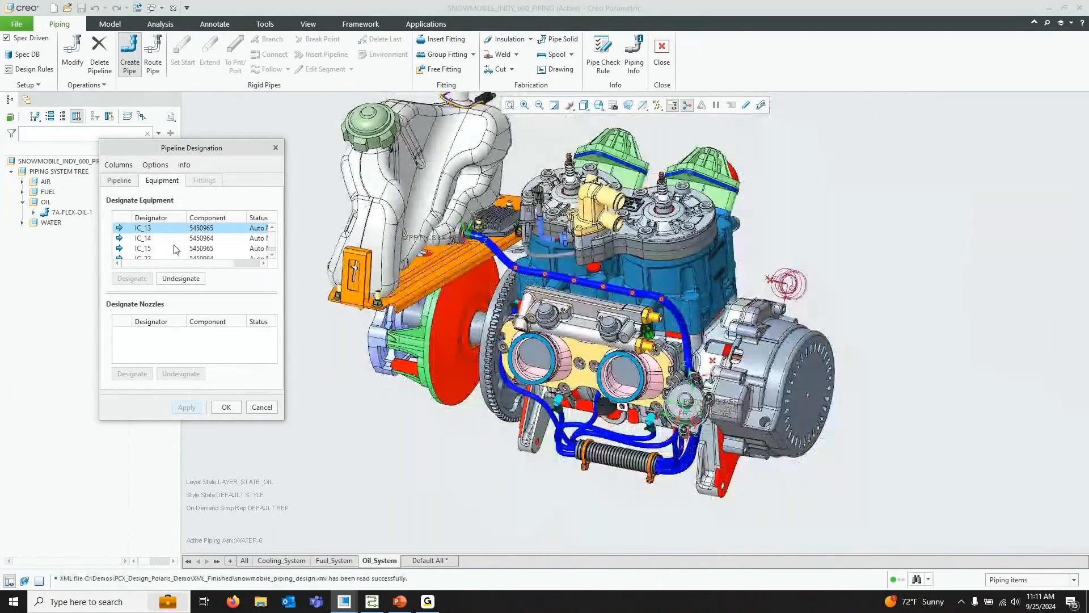
click(148, 240)
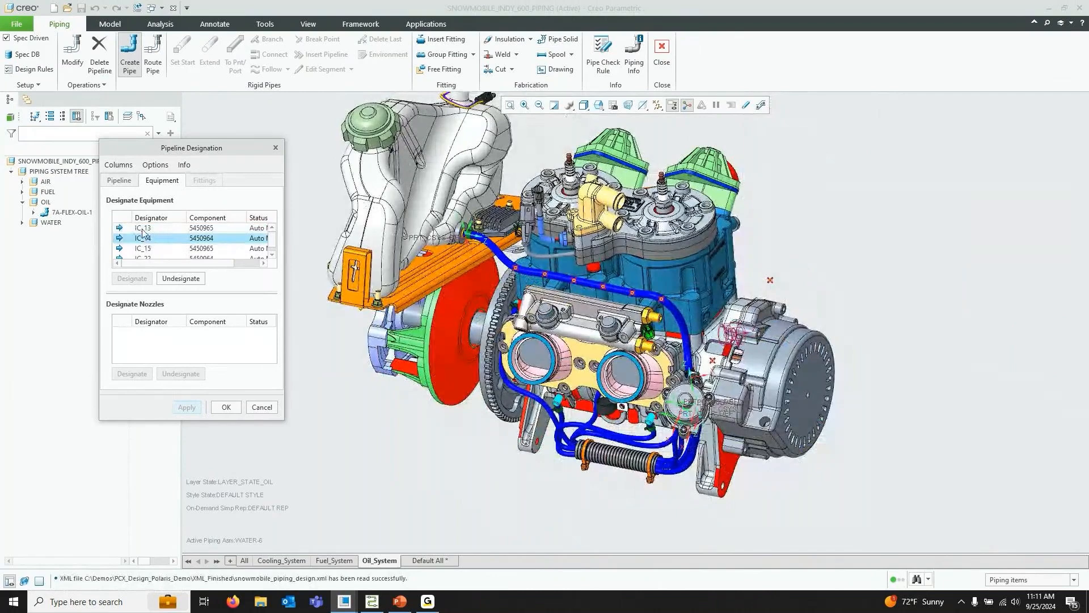
click(142, 228)
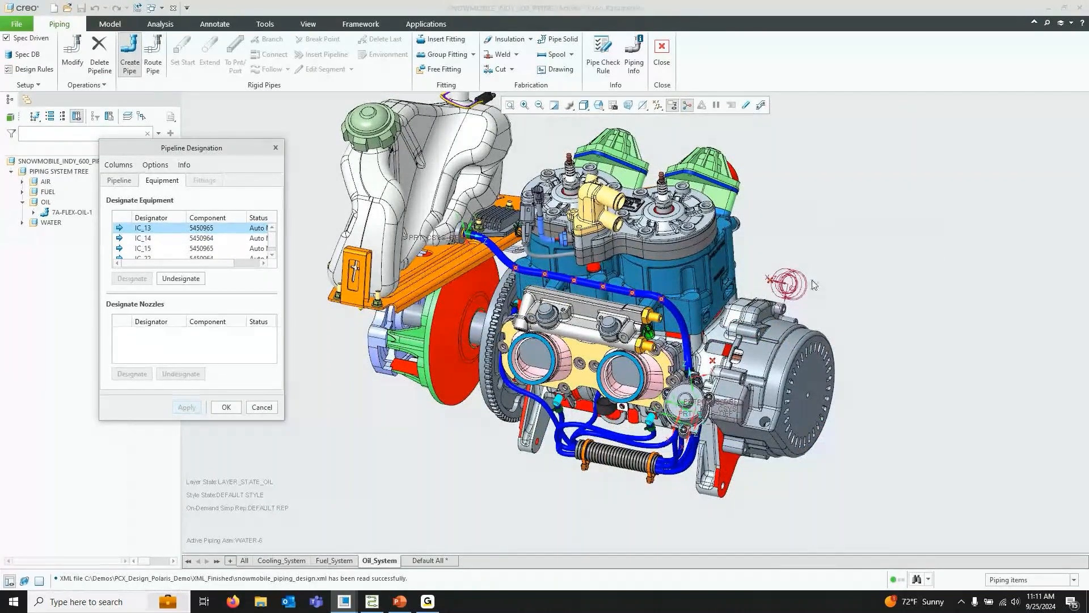
scroll(813, 284, up, 5)
scroll(748, 294, down, 5)
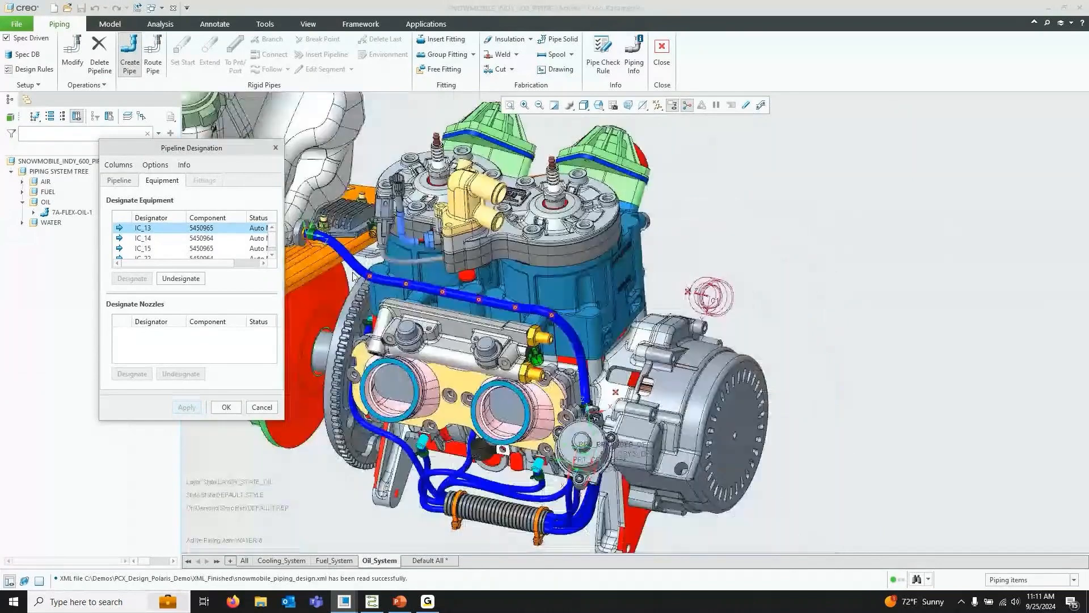
click(144, 257)
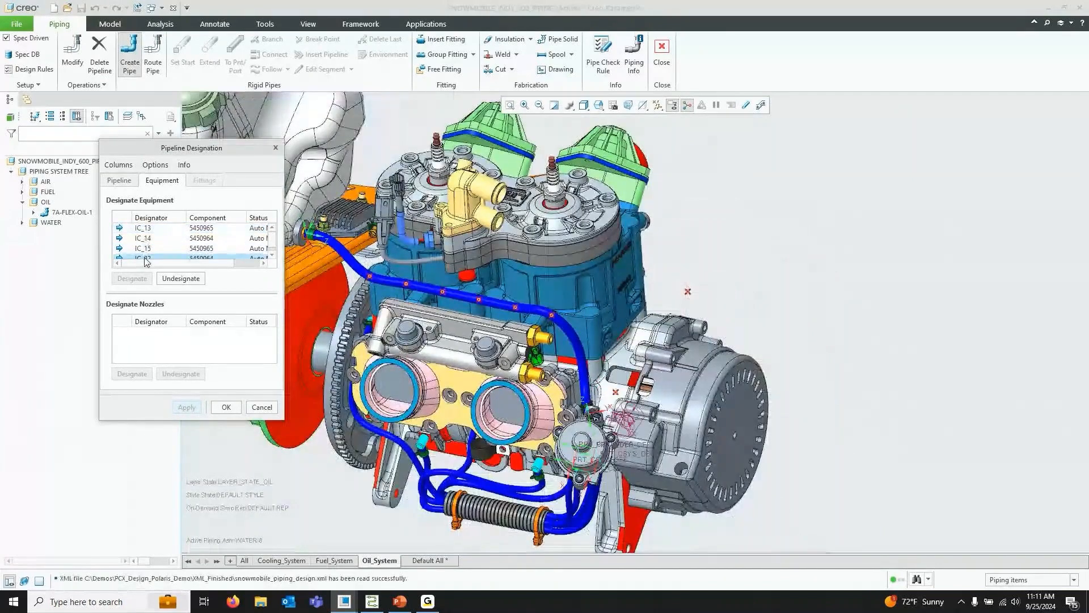
click(139, 243)
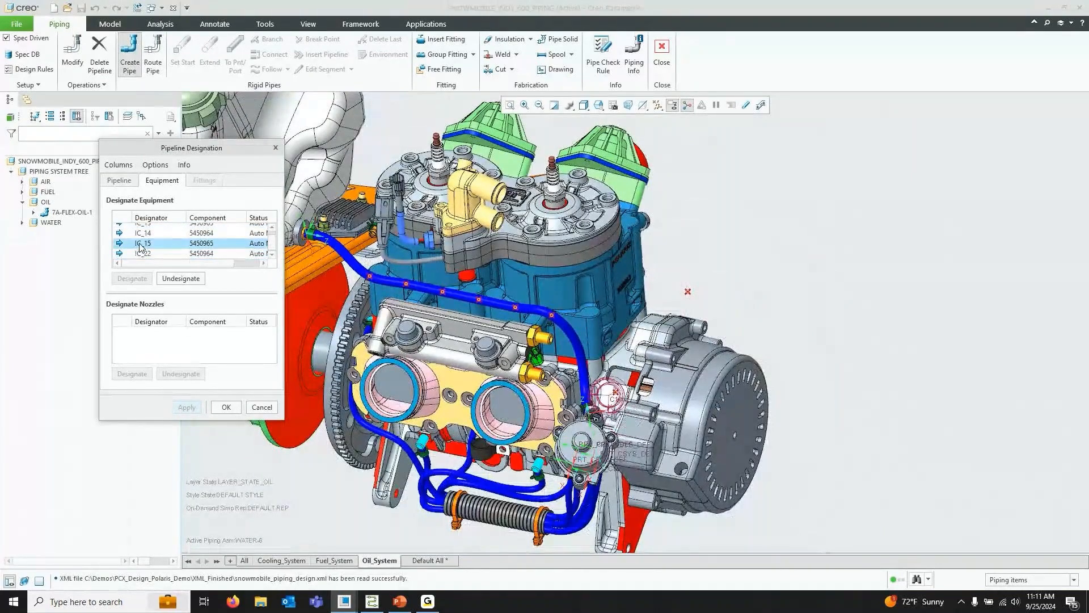
click(142, 233)
click(142, 227)
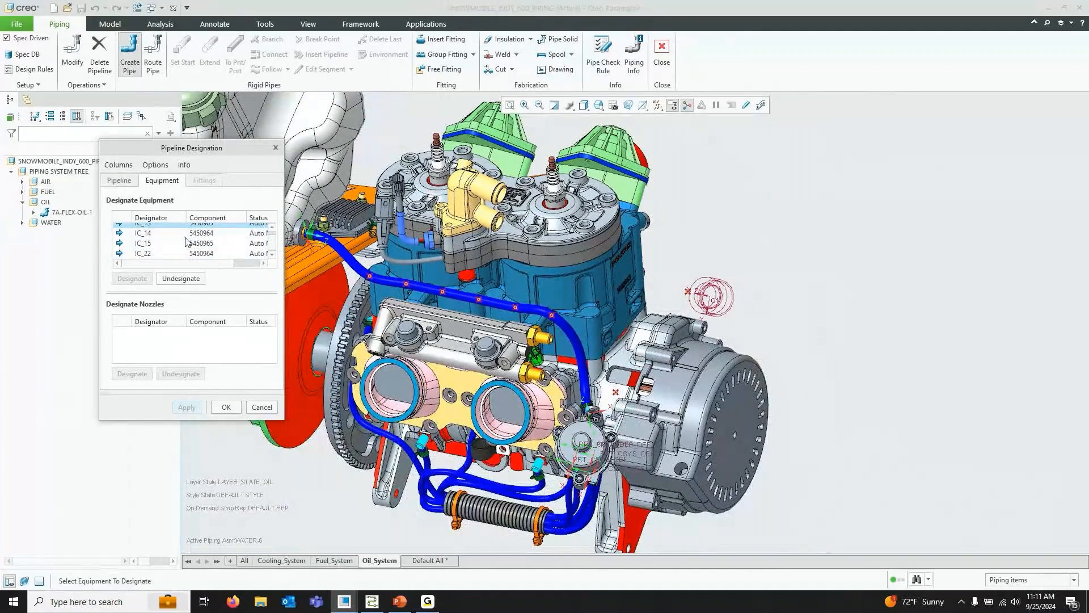
scroll(185, 236, up, 1)
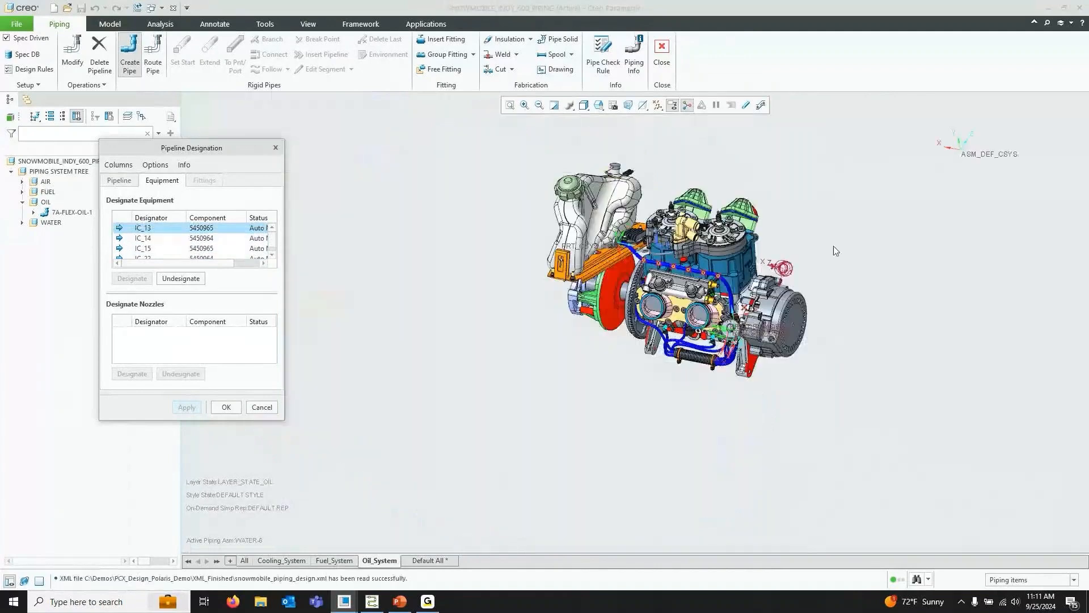
click(227, 407)
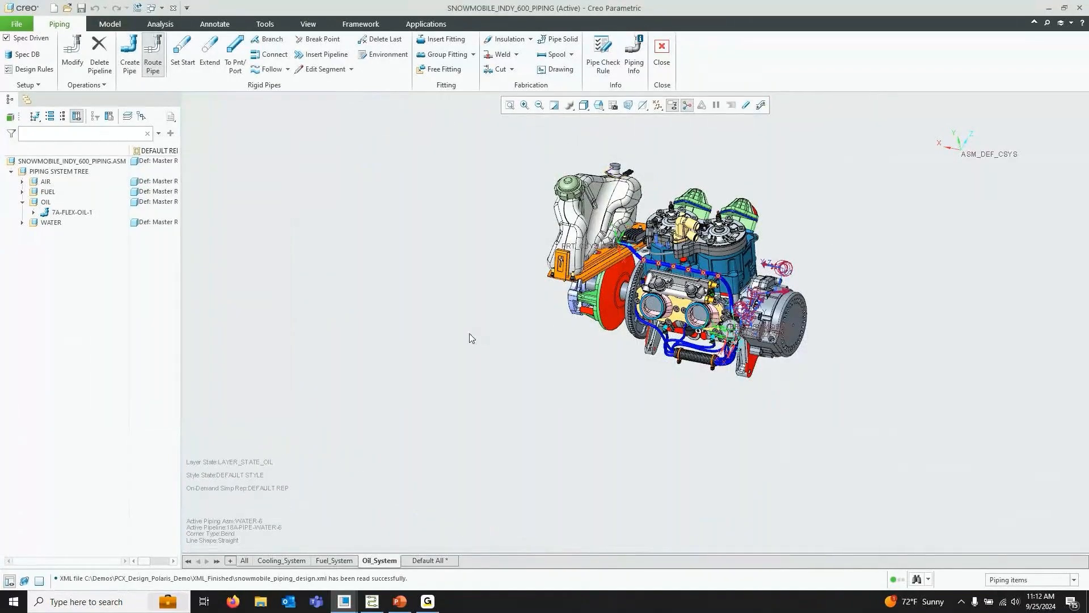
Expand the WATER pipelines in the piping tree and restore the 04_COOLING_1_ROUTE0 saved view
scroll(842, 239, up, 2)
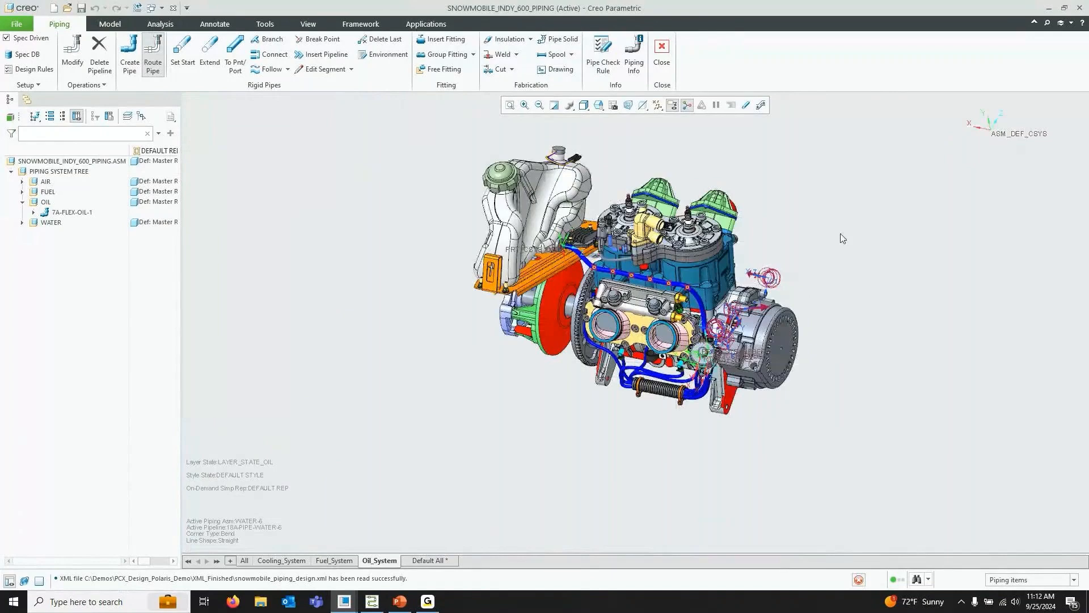
scroll(842, 239, up, 3)
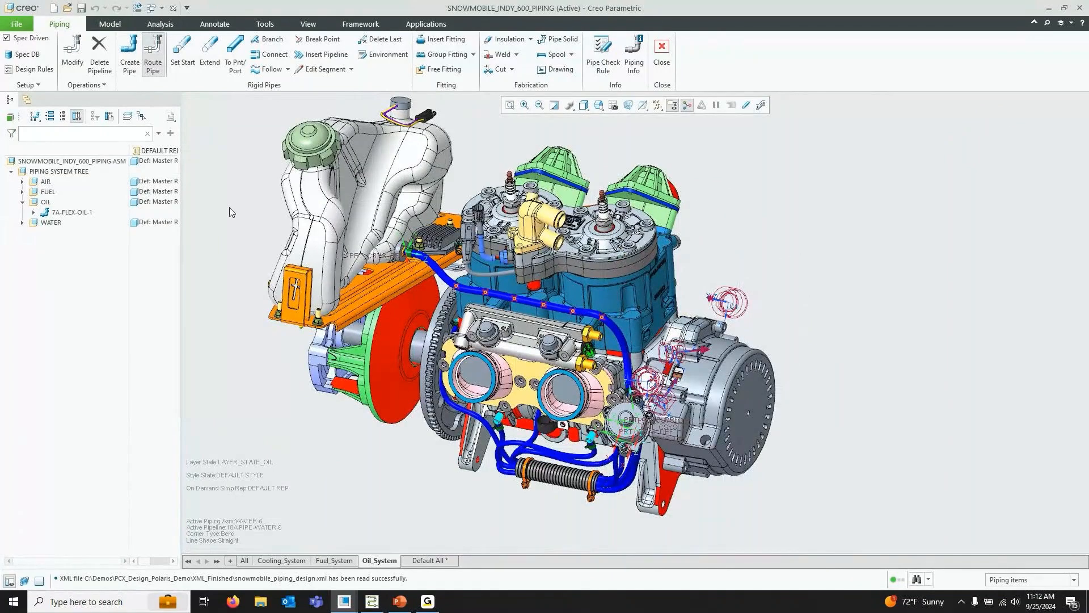
click(22, 223)
click(22, 202)
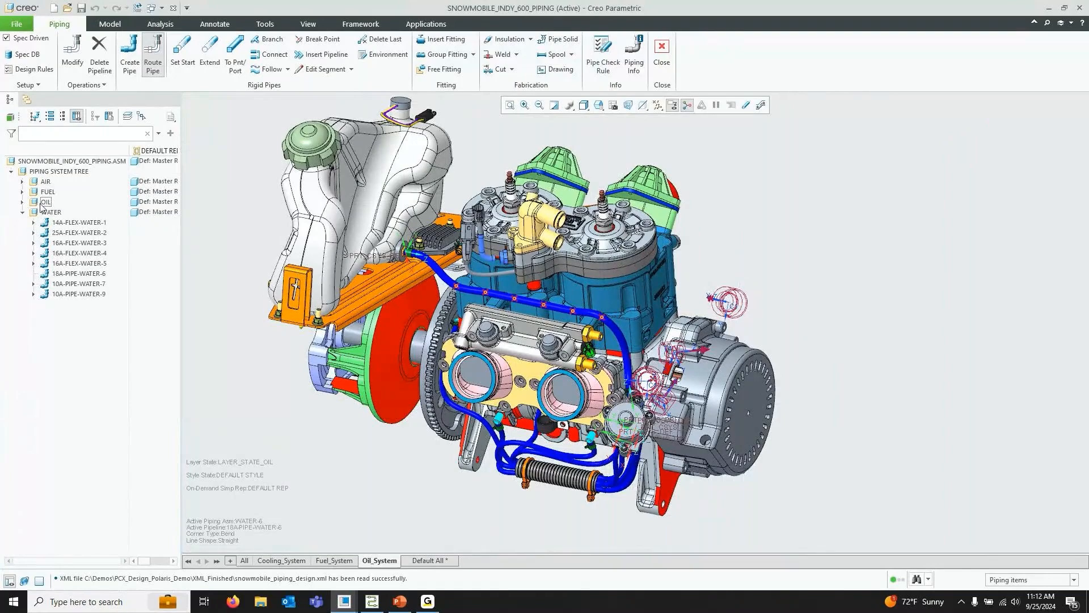
click(598, 105)
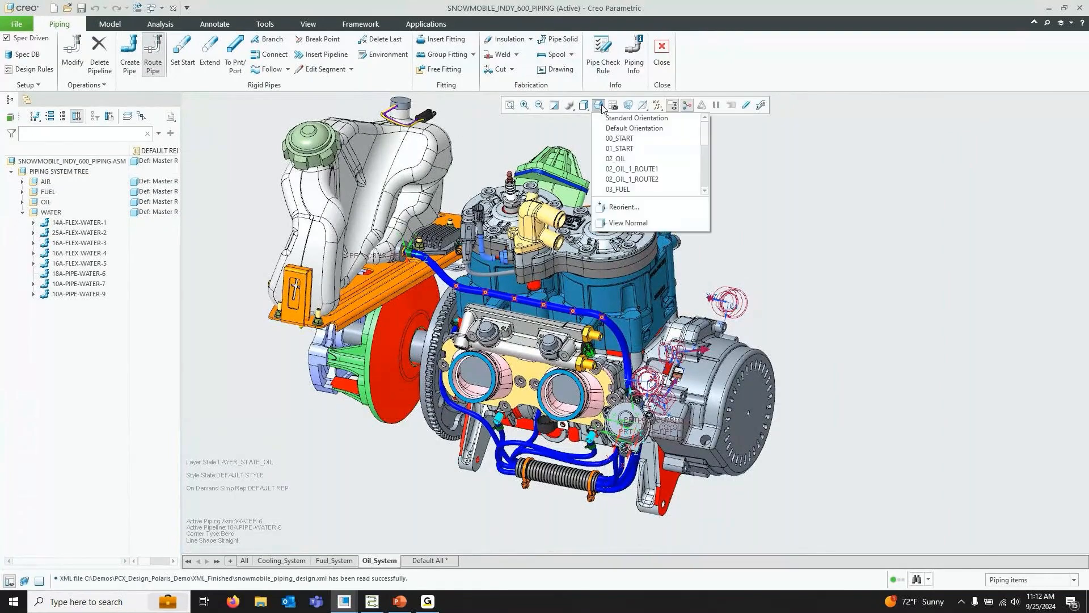
scroll(675, 148, down, 1)
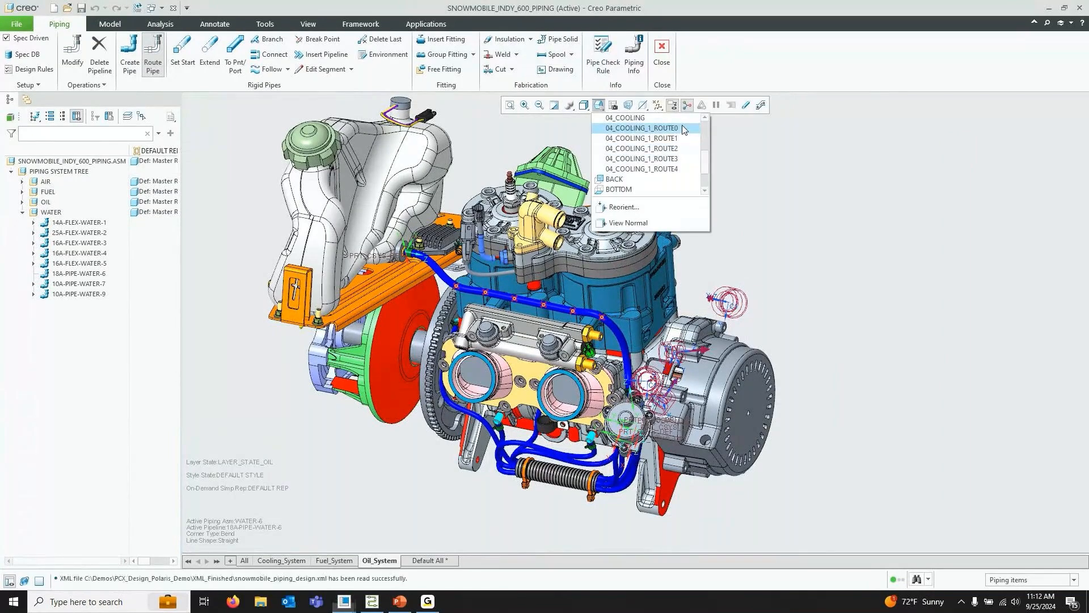
click(682, 126)
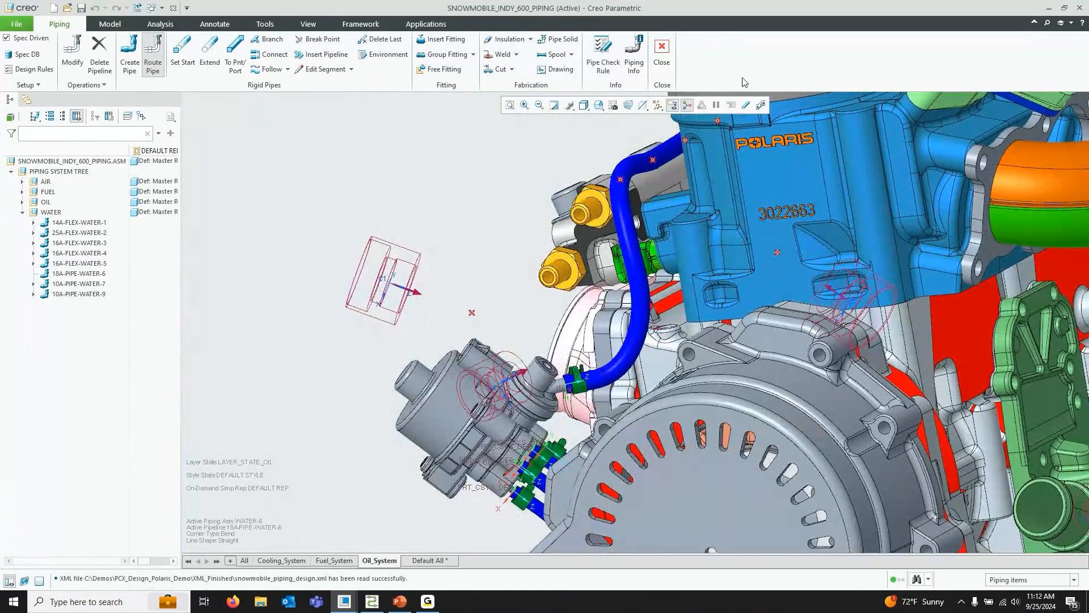
Start defining the pipe start point and turn on coordinate system display
click(746, 104)
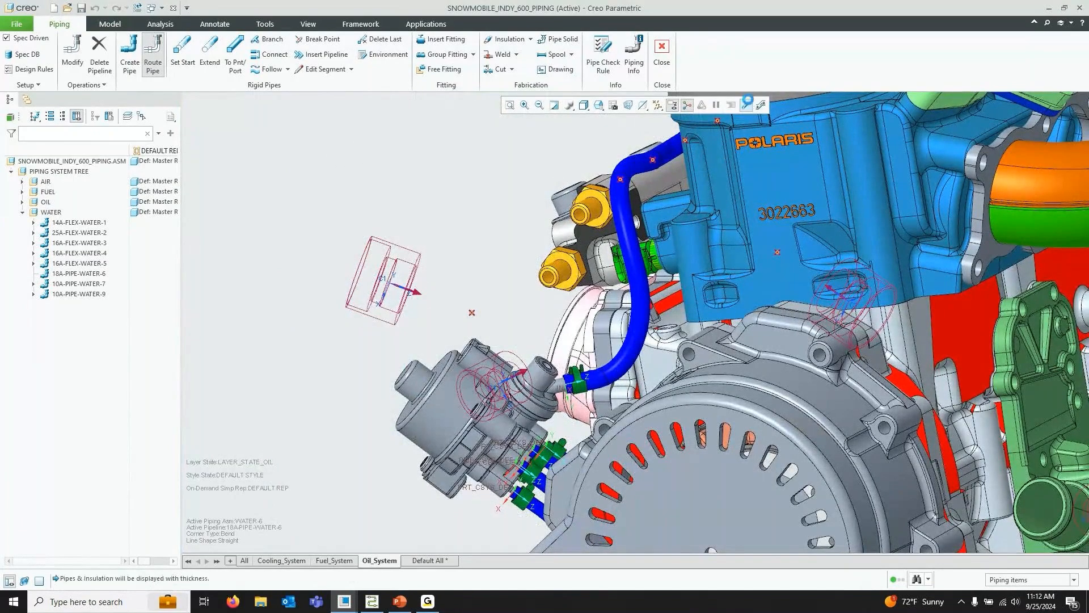
click(183, 57)
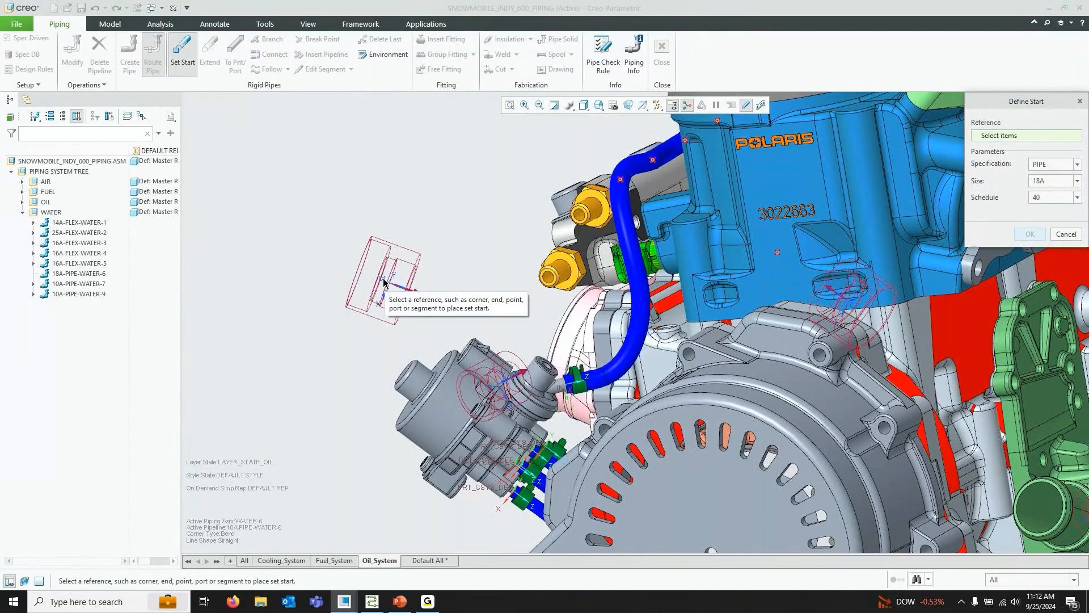
click(657, 105)
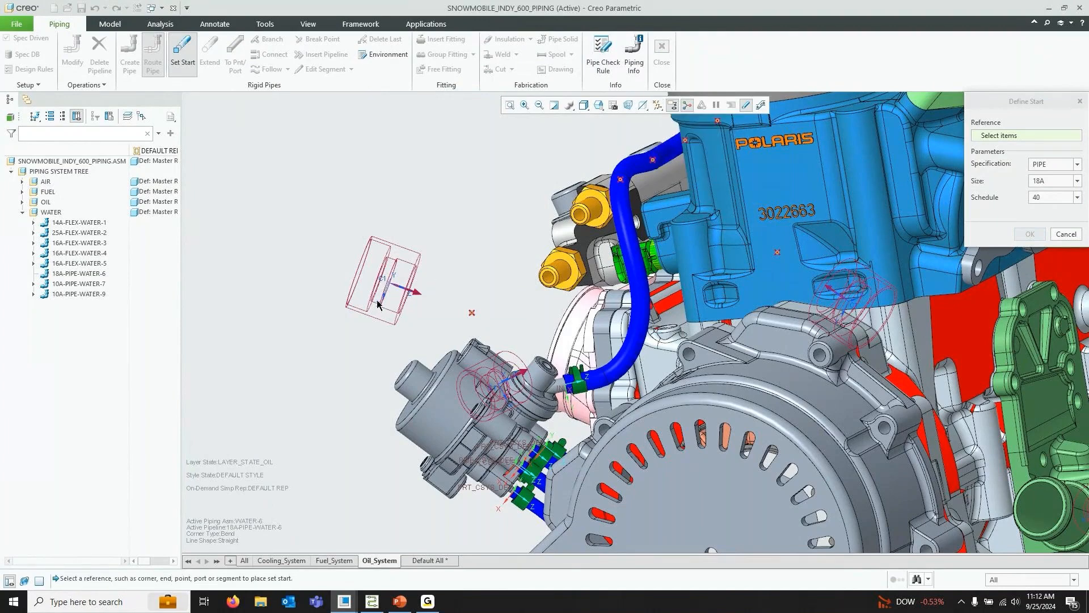
click(657, 105)
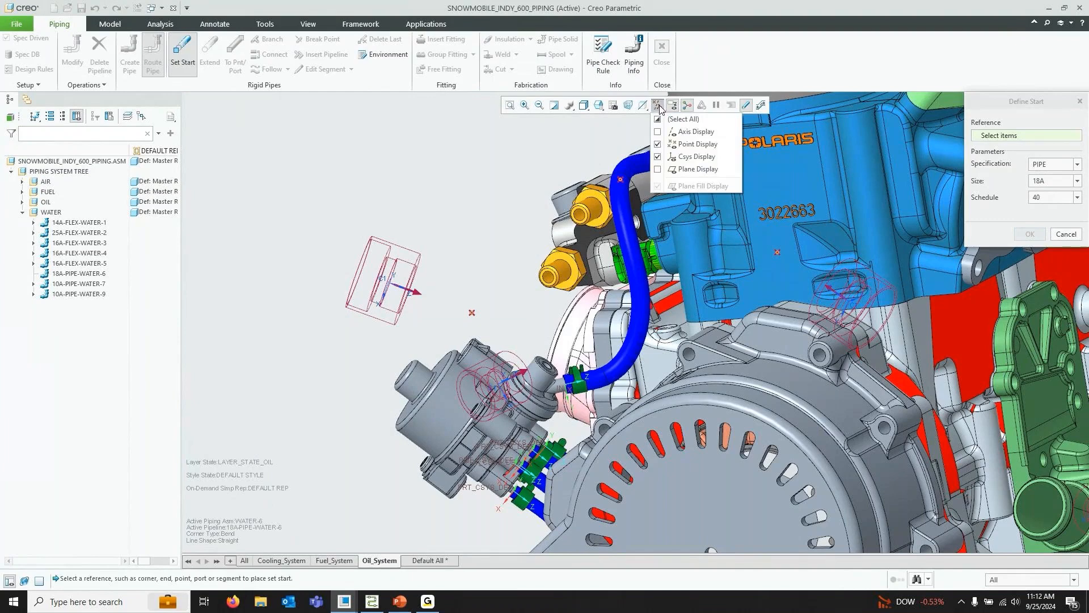
click(691, 161)
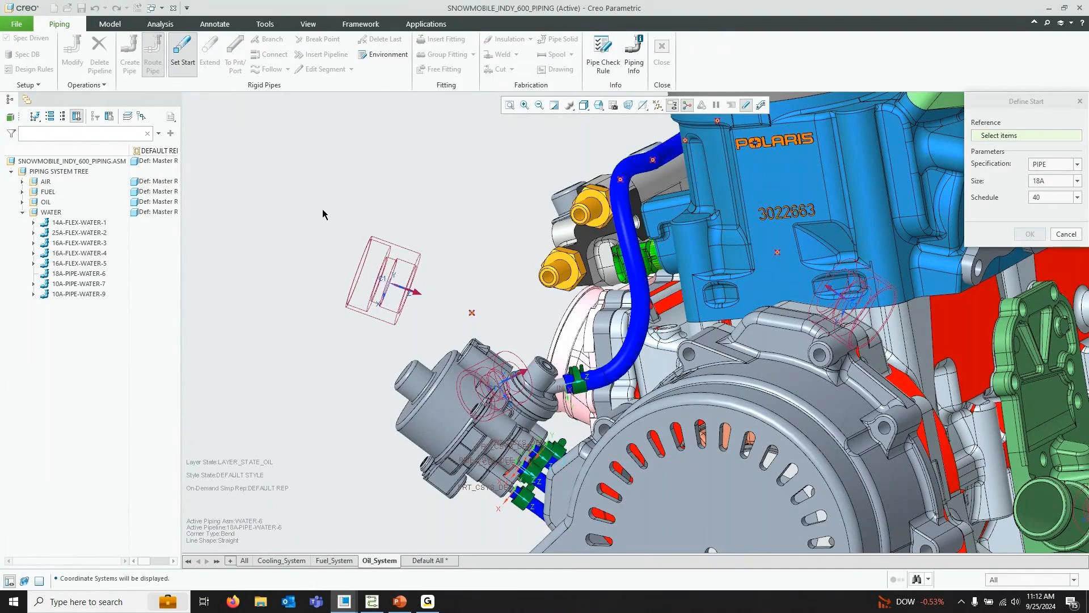
Switch to the Cooling_System layer state and set the pipe start at the C1 coordinate system with PIPE, 18A, schedule 40
click(290, 563)
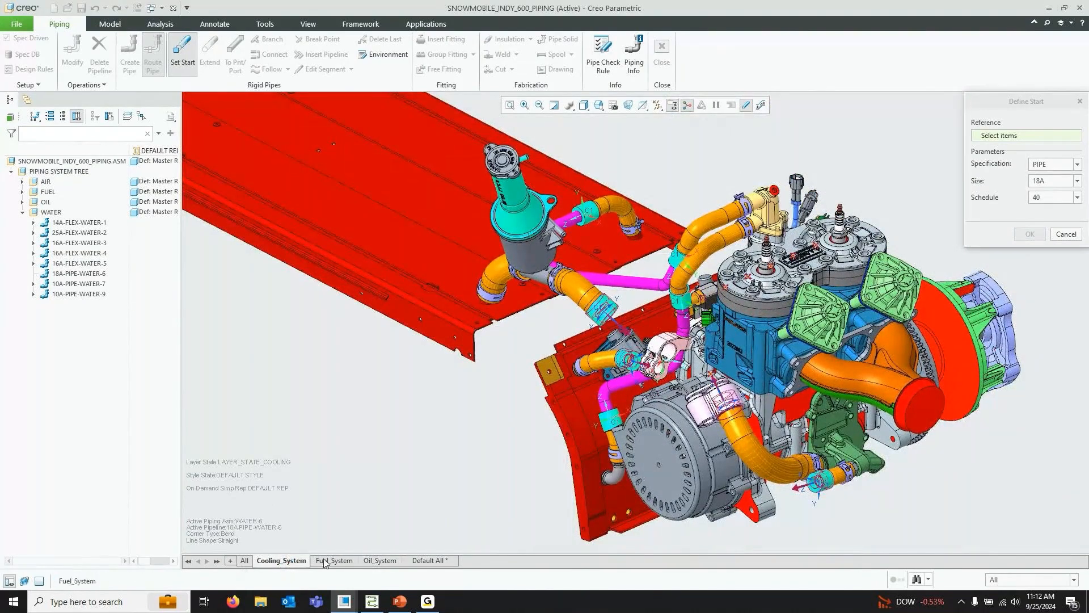
click(598, 105)
scroll(649, 130, down, 4)
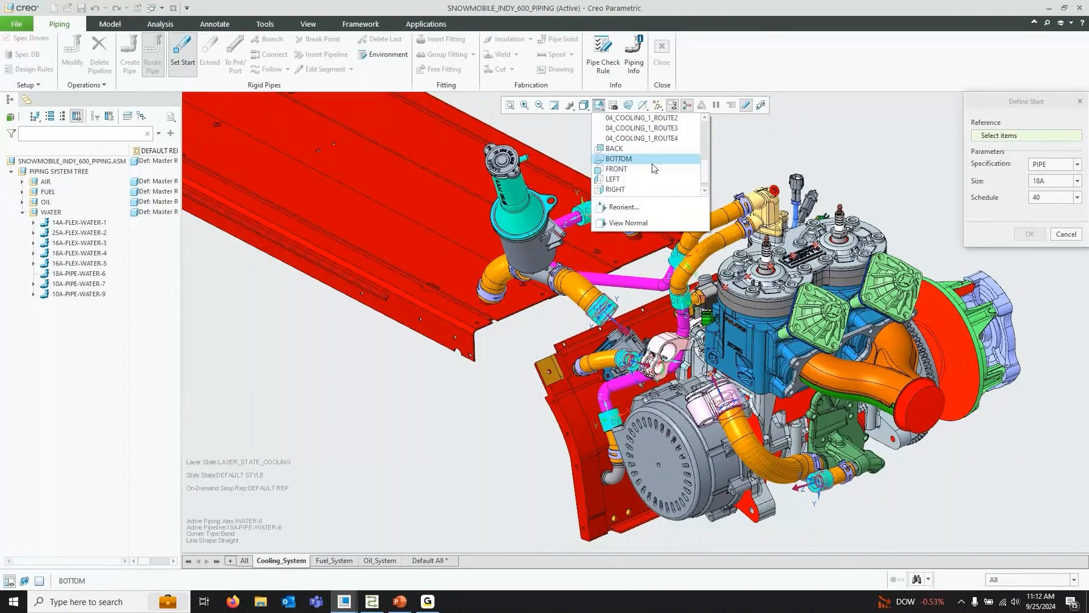
click(652, 128)
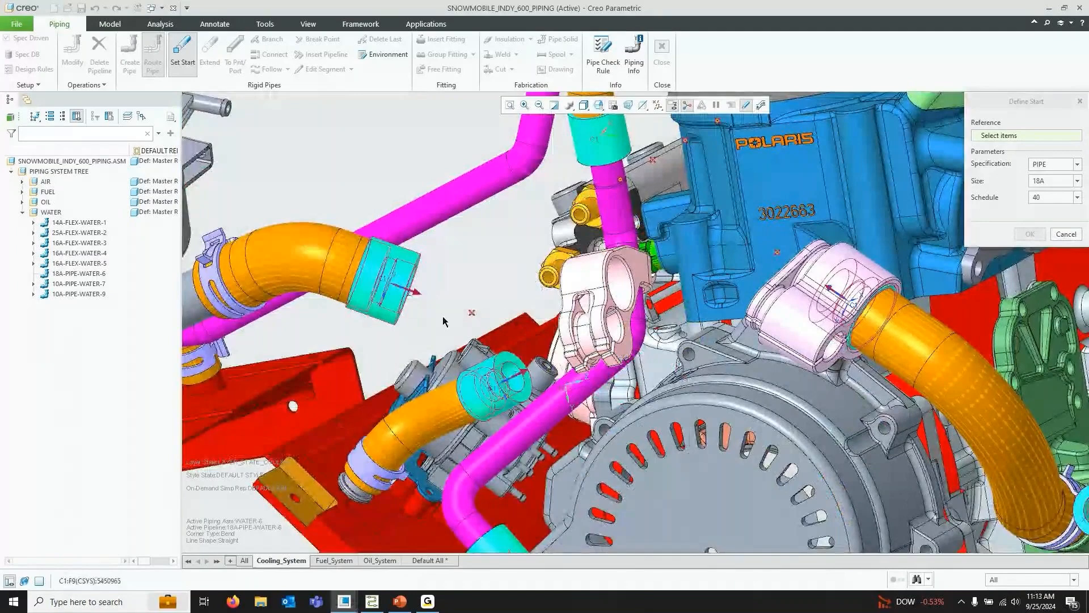
click(383, 285)
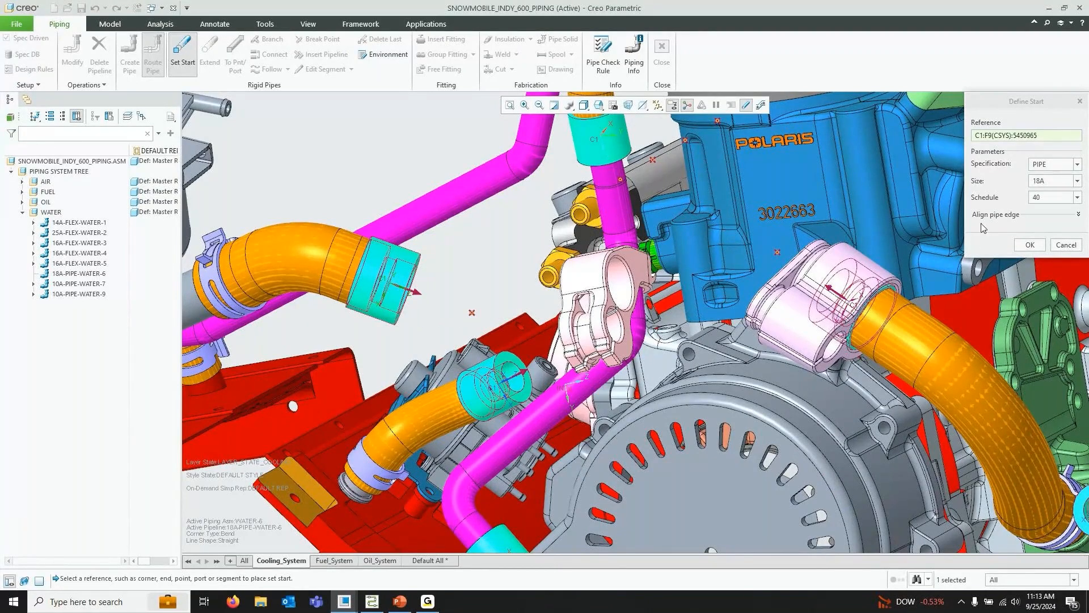
click(1033, 245)
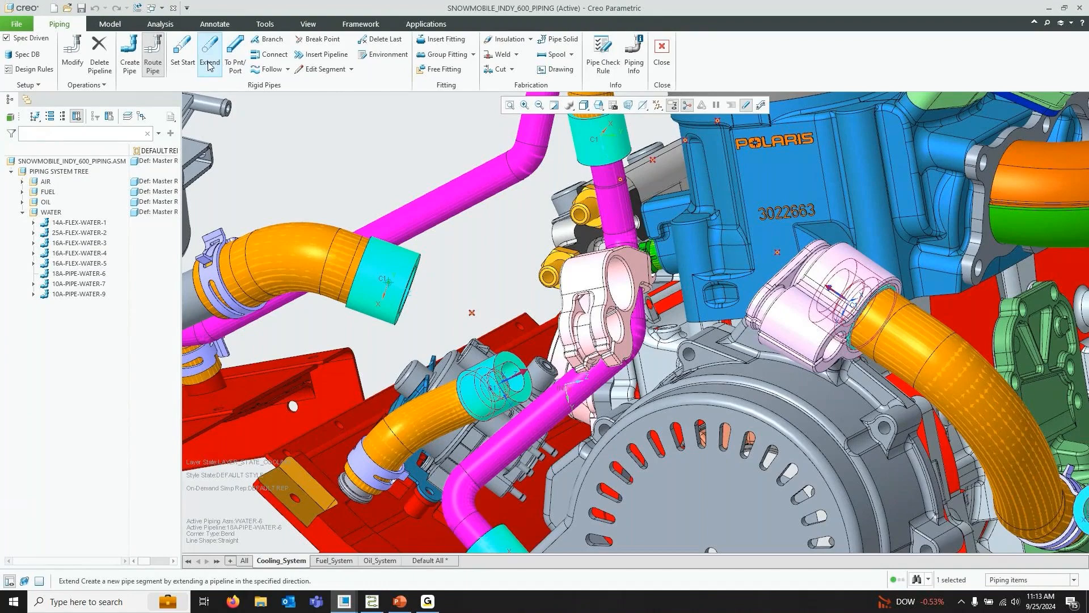
Route the pipe to points PNT77 and PNT76 and on to the C1 coordinate system of component 5450965
click(244, 67)
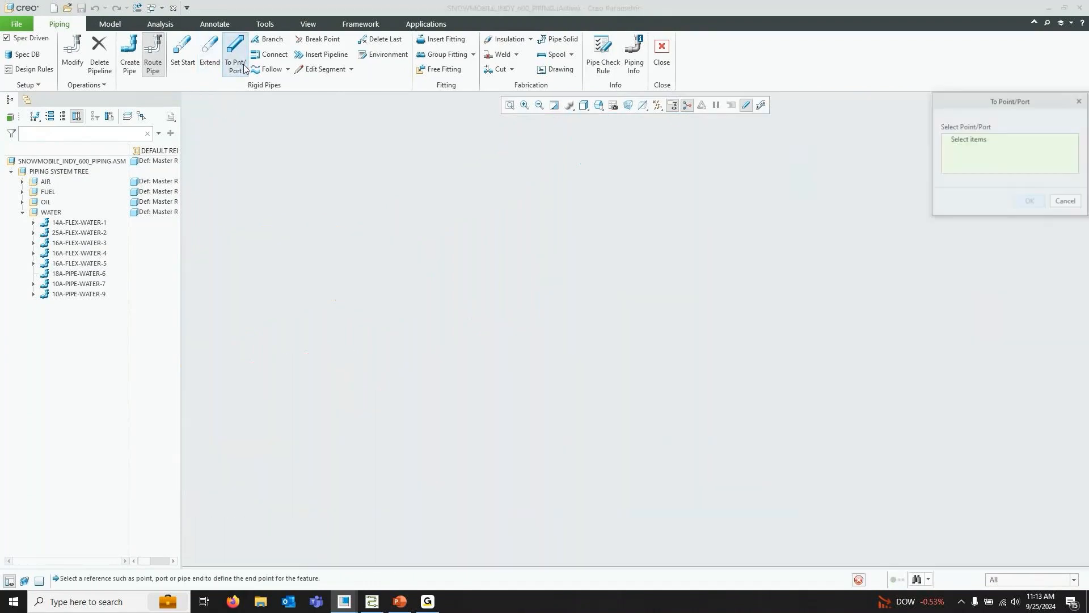
click(467, 320)
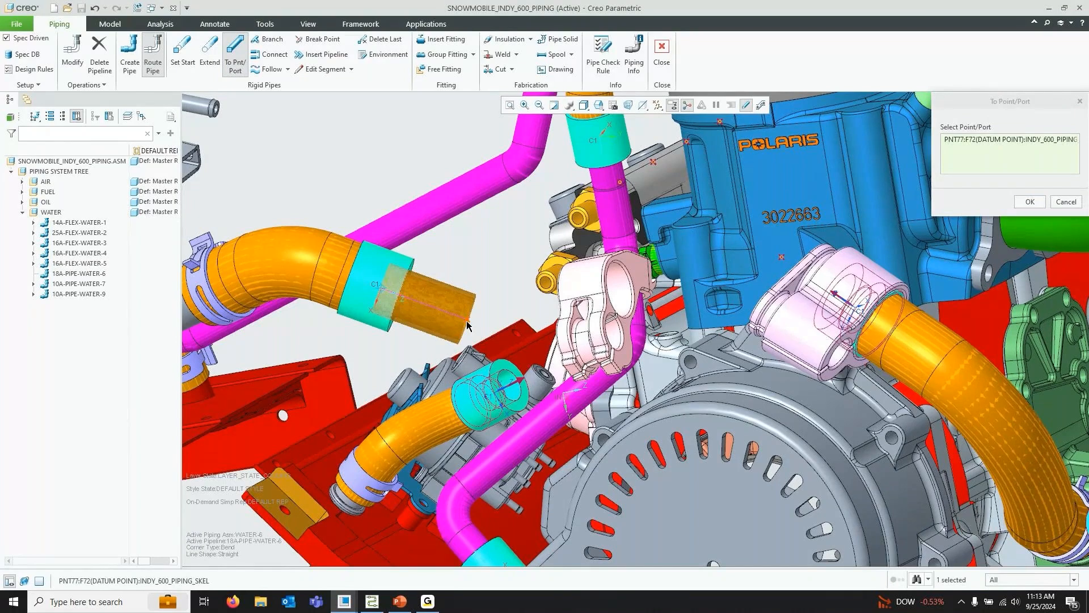
click(781, 258)
click(859, 314)
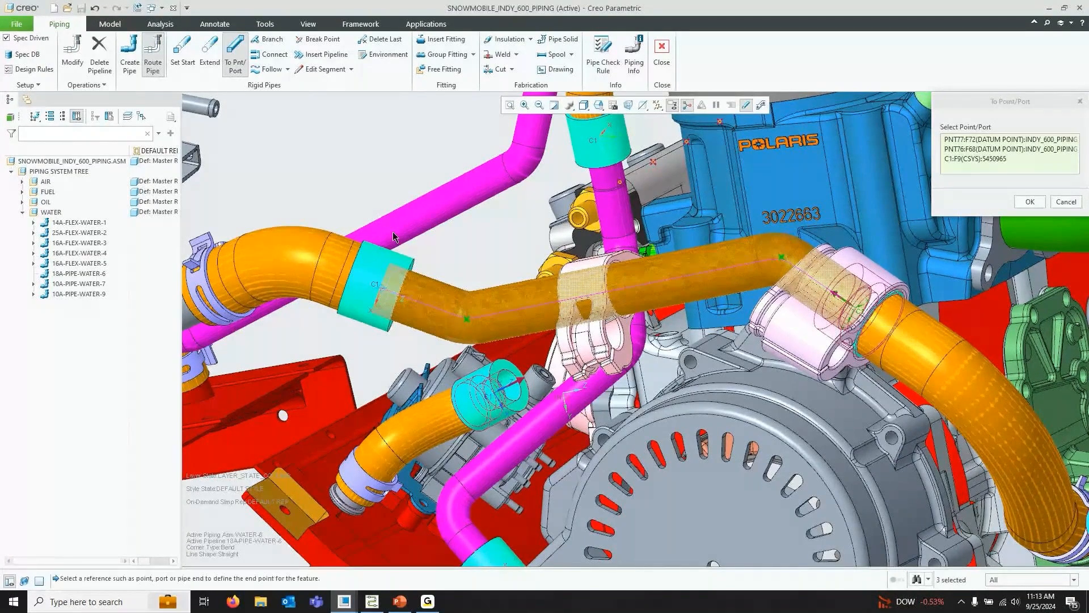
middle_drag(395, 237, 357, 274)
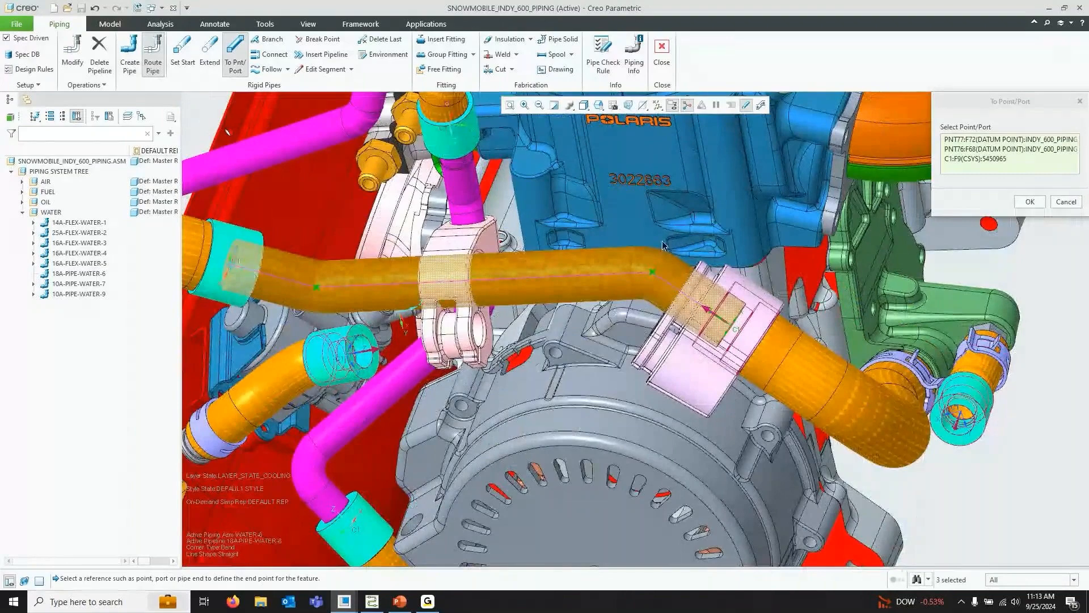
middle_drag(672, 286, 766, 300)
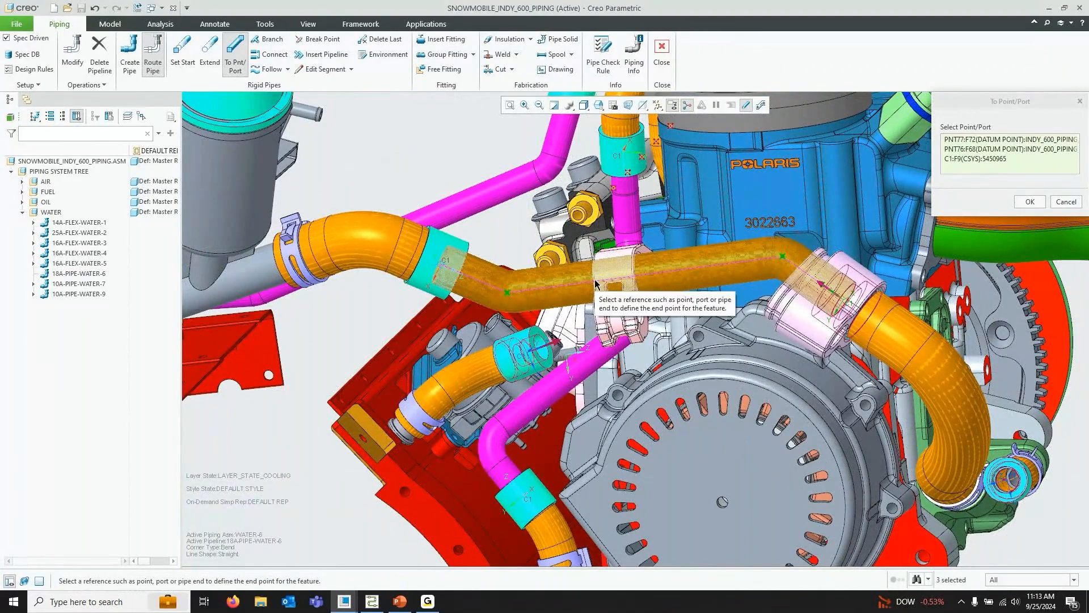
click(1030, 202)
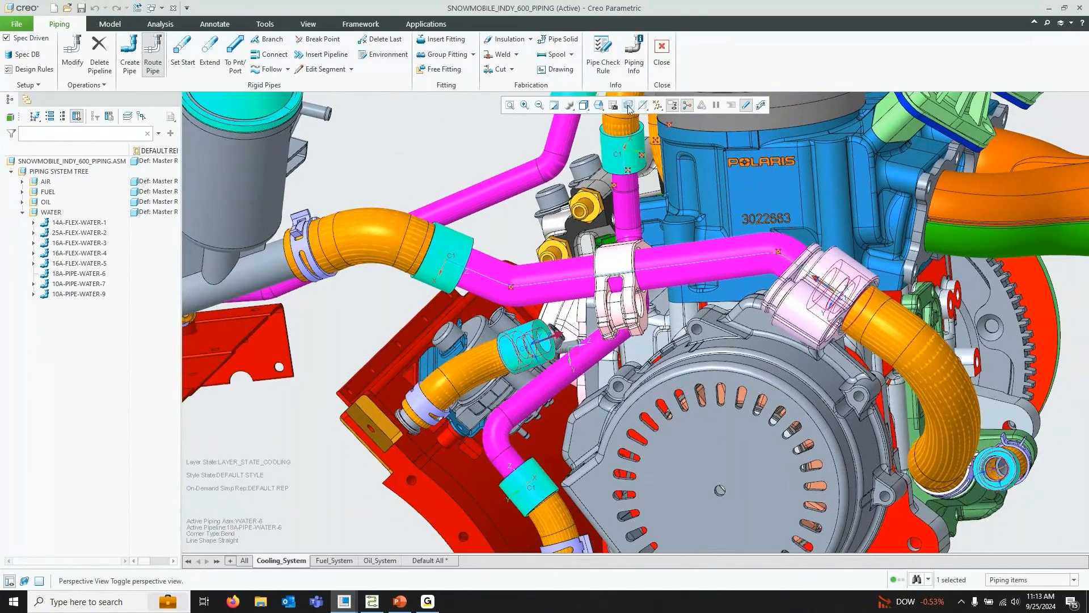
Set a new pipe start at the C1 coordinate system of component 5450964 with PIPE, 10A, schedule 40
click(598, 105)
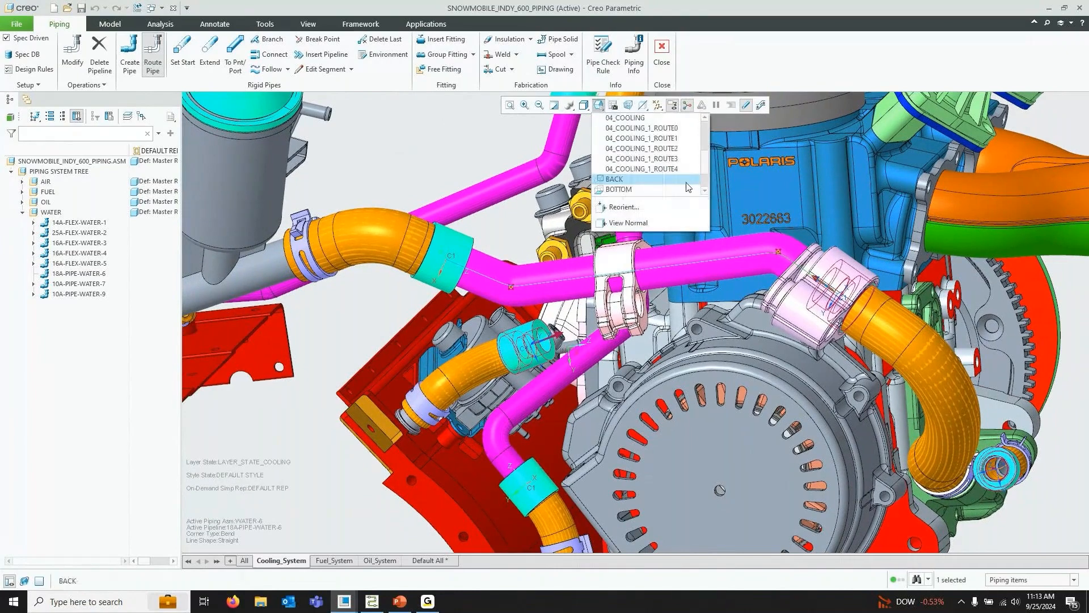
click(675, 138)
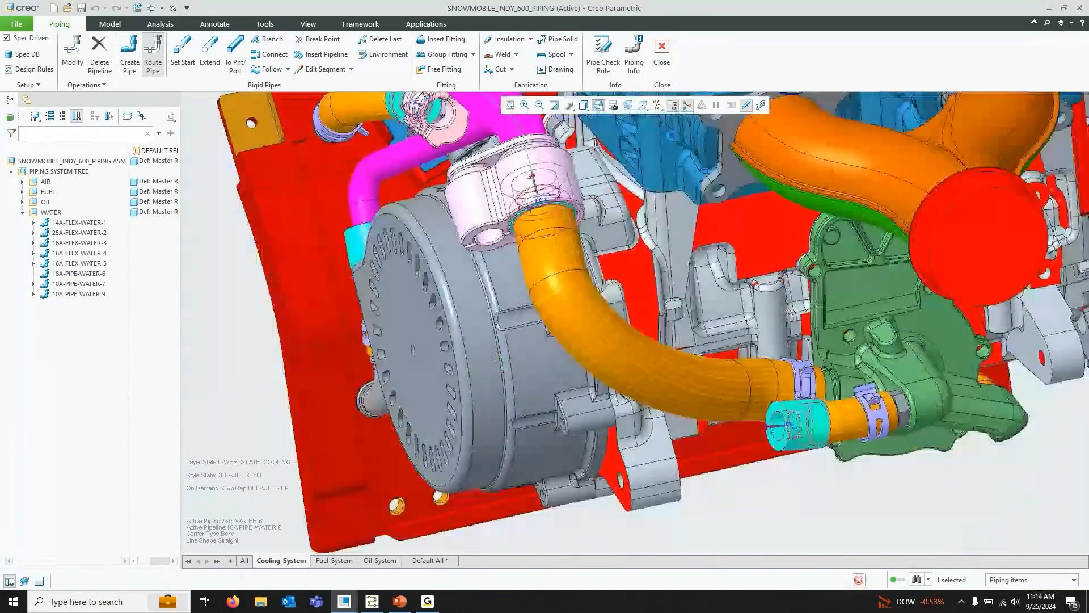
click(184, 57)
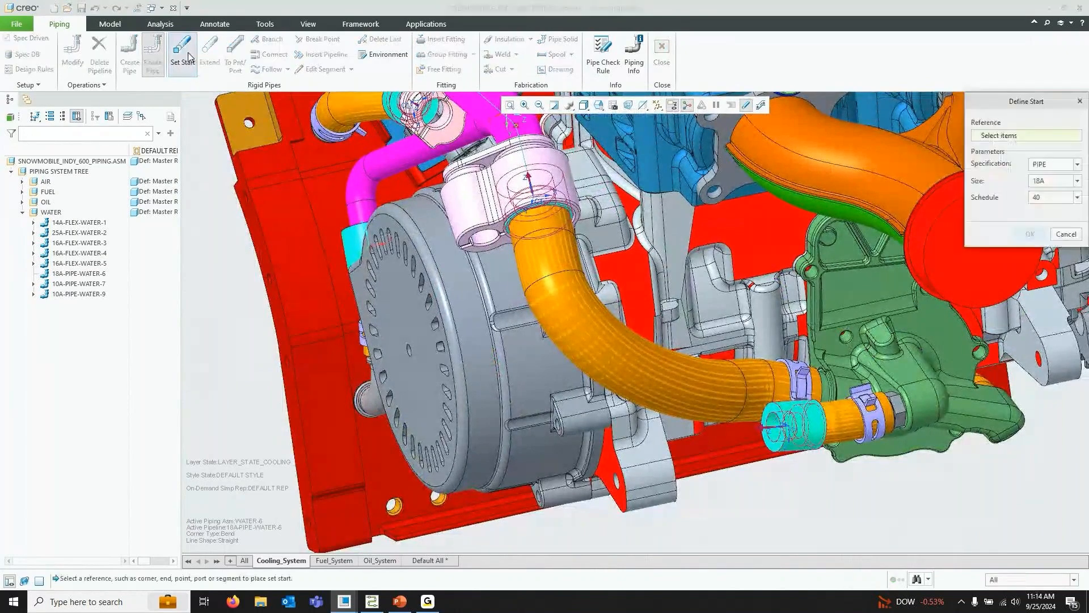
click(794, 436)
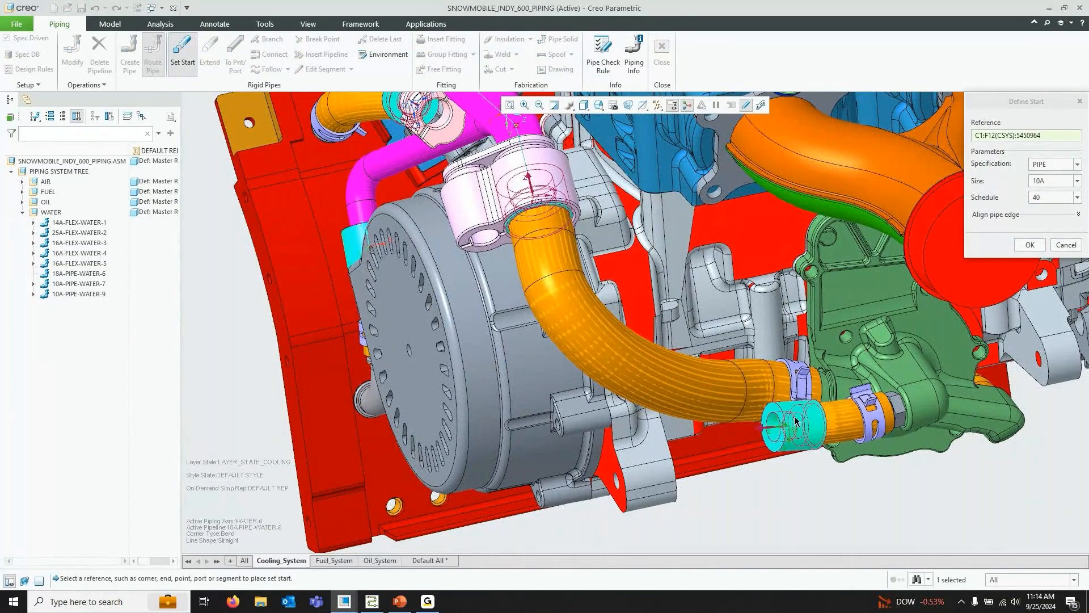
click(1029, 246)
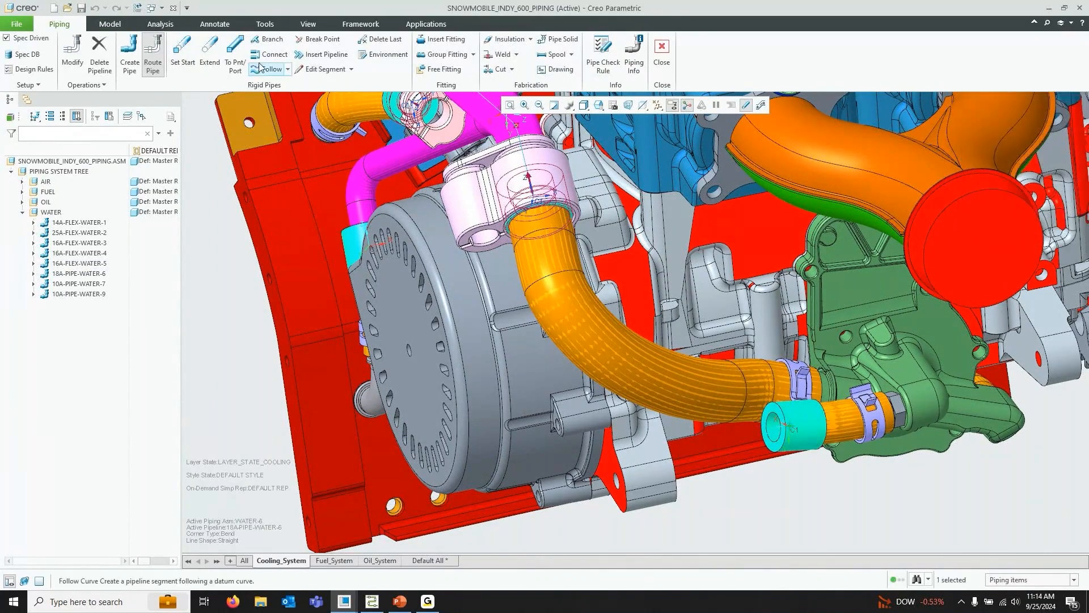
Extend the pipe 95 along the start coordinate system's axis
click(210, 49)
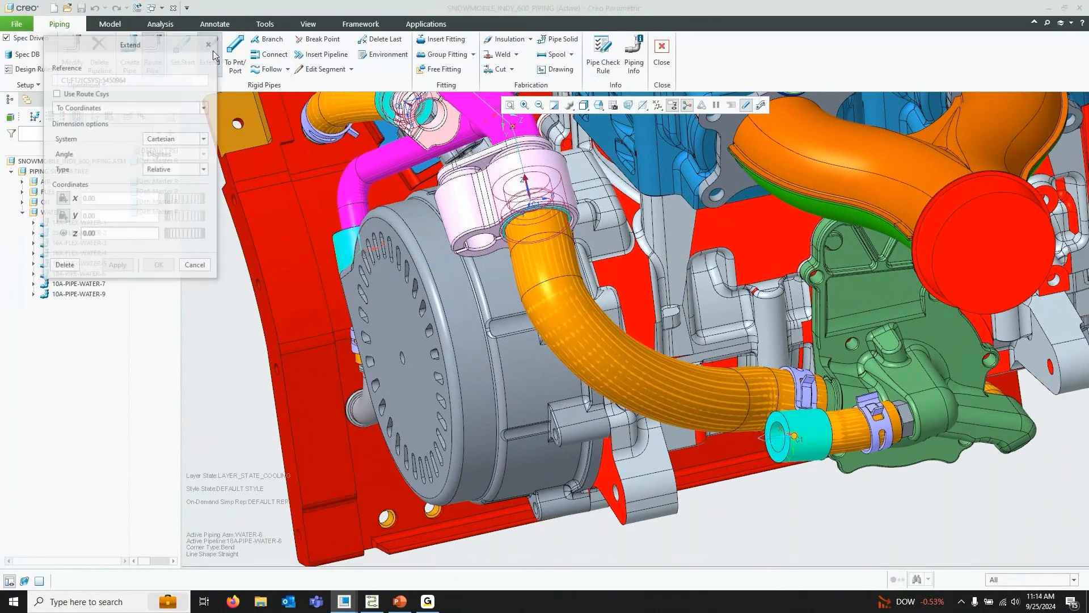
click(175, 178)
text(9)
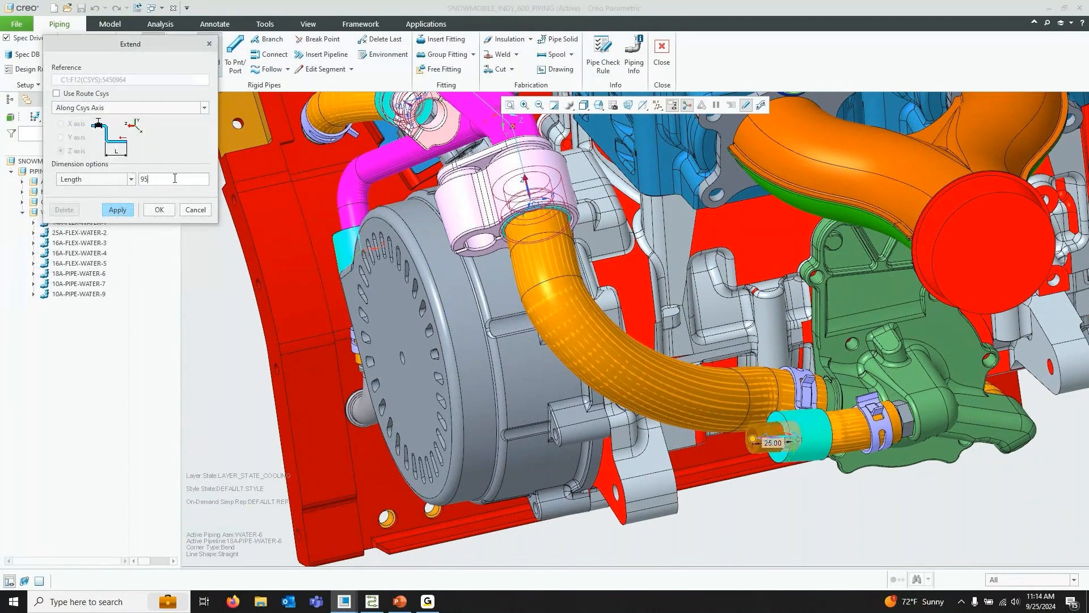
text(5)
key(Return)
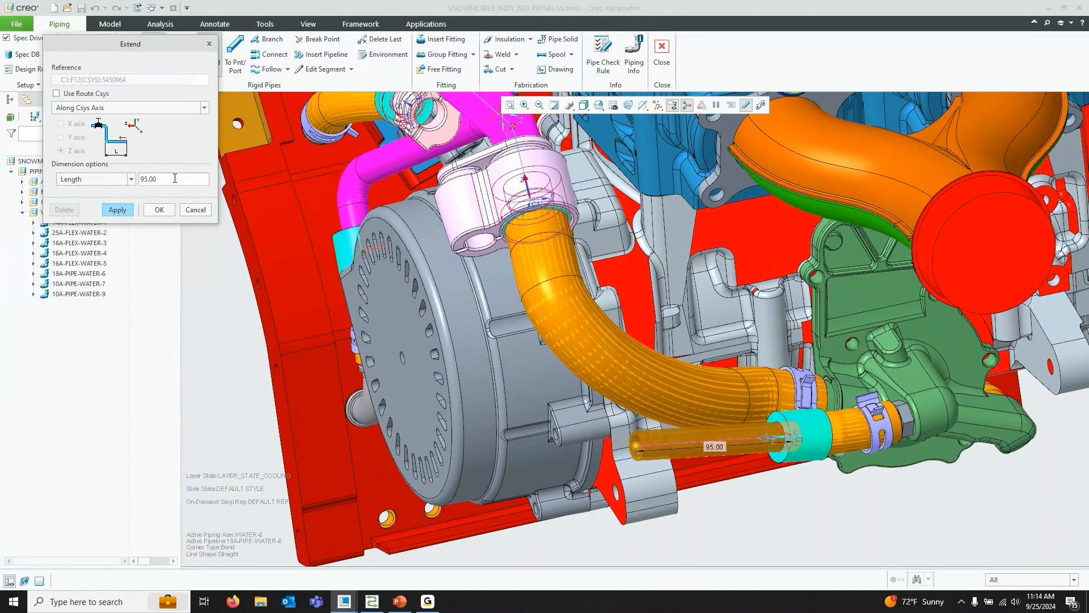
click(159, 210)
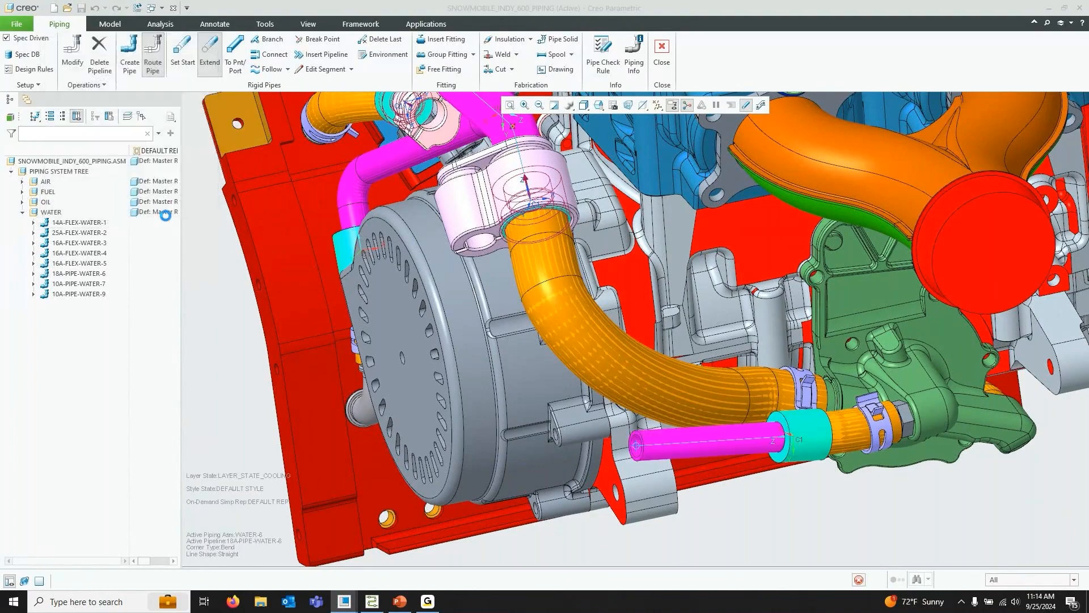
Change the datum display to hide points and show axes and planes
click(598, 105)
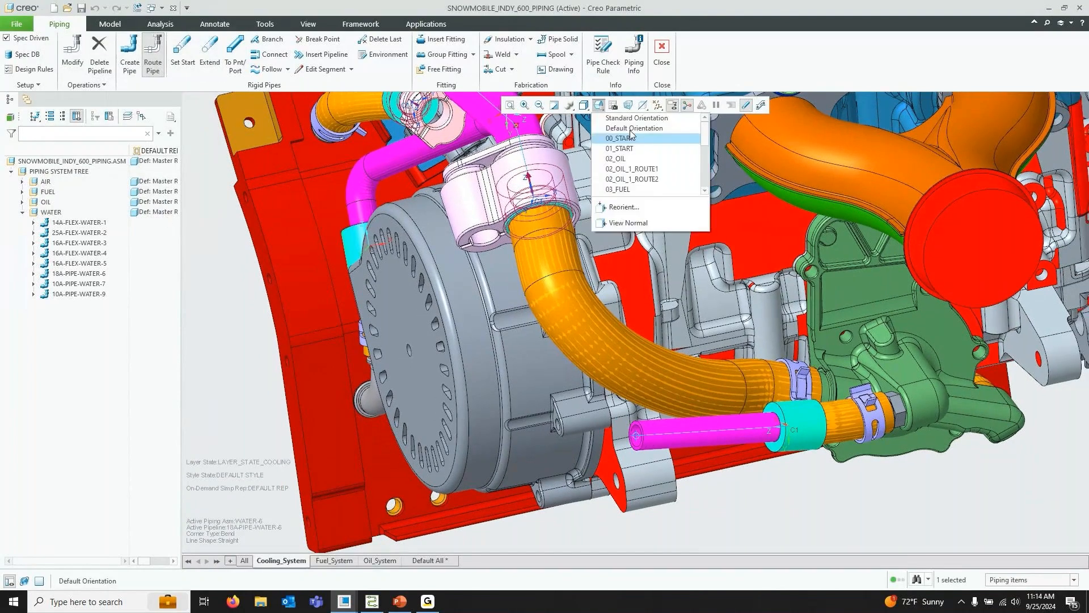
click(619, 181)
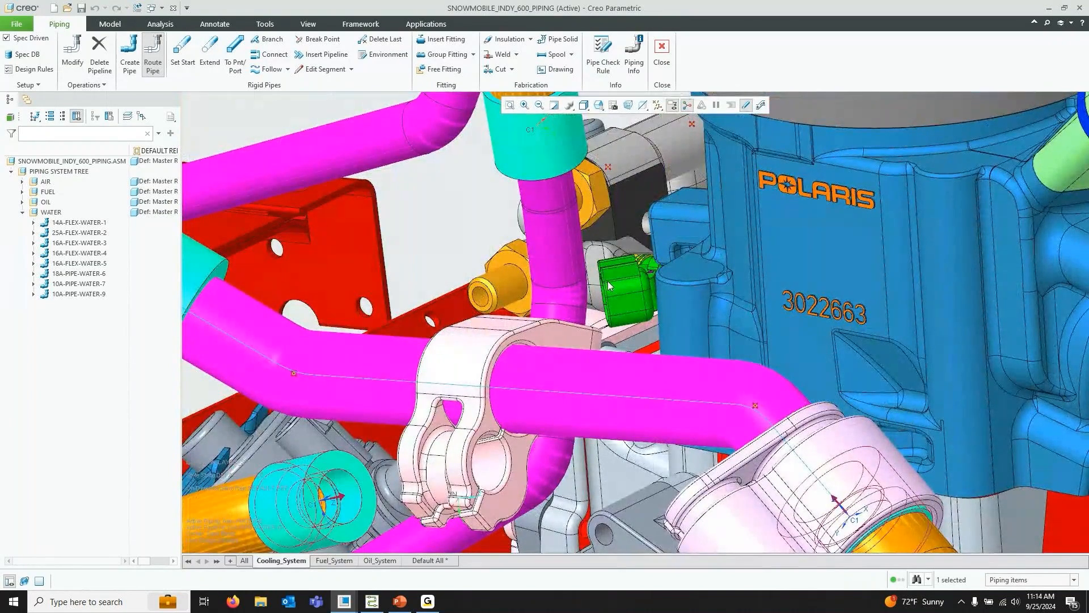
click(658, 105)
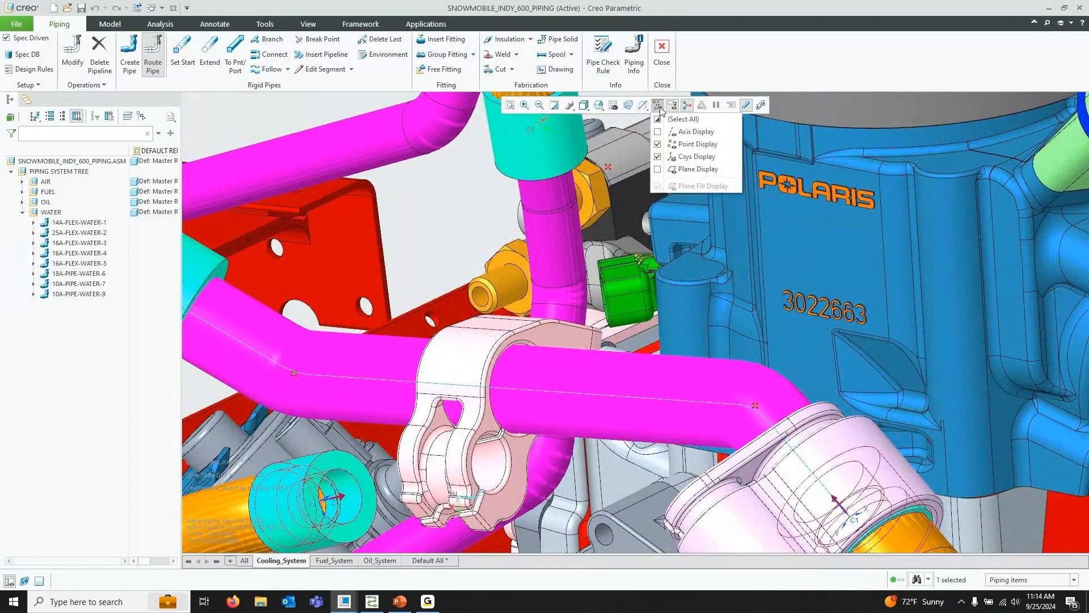
click(692, 144)
click(695, 169)
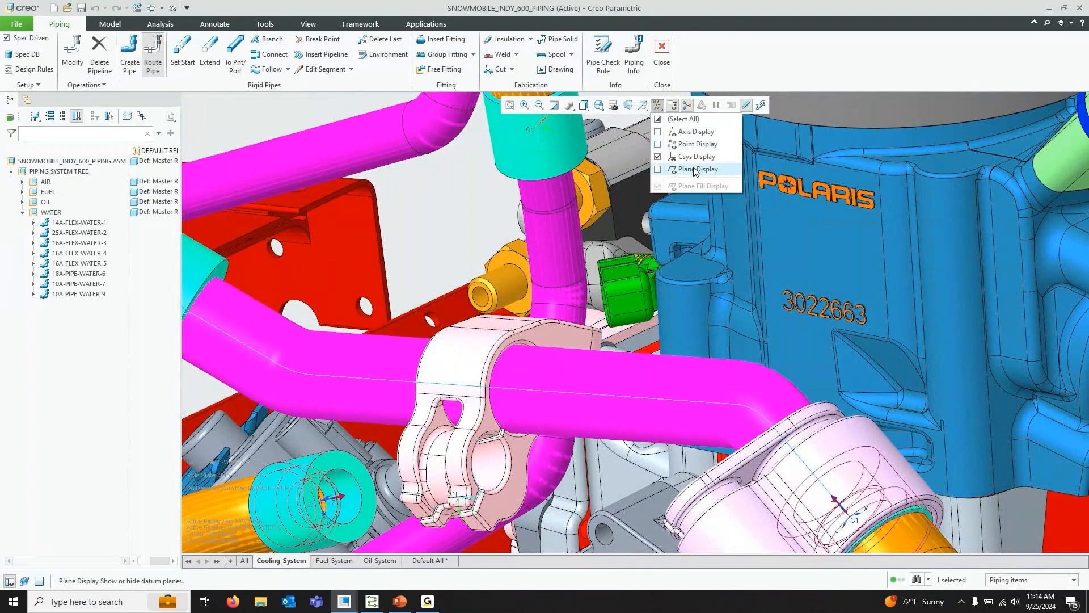
click(692, 133)
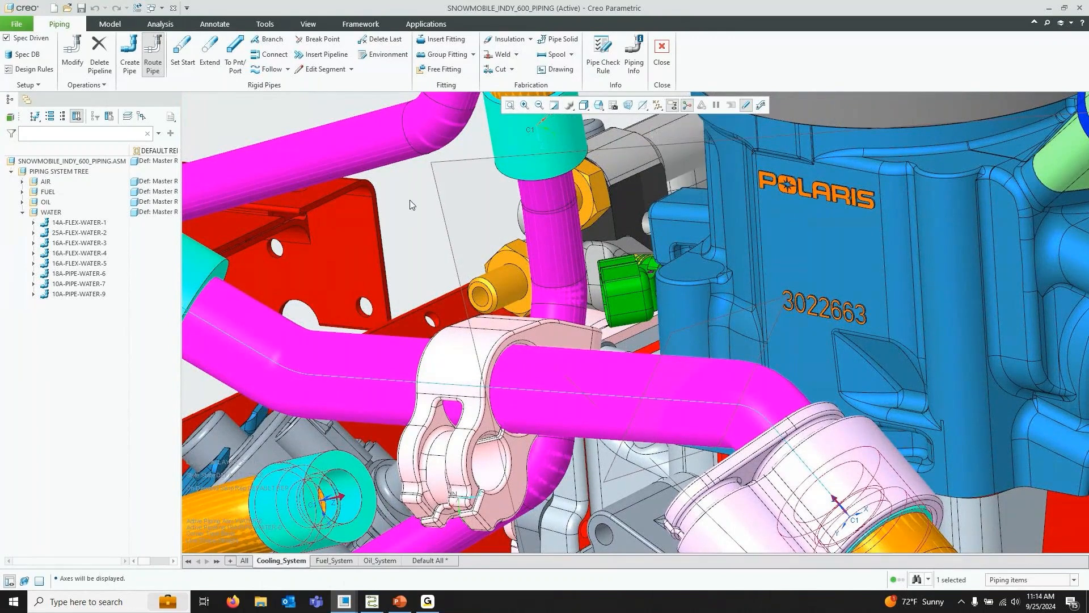
Start a Follow Axis segment along datum axis A_7, offsetting its first end 0 from datum plane DTM6
click(598, 104)
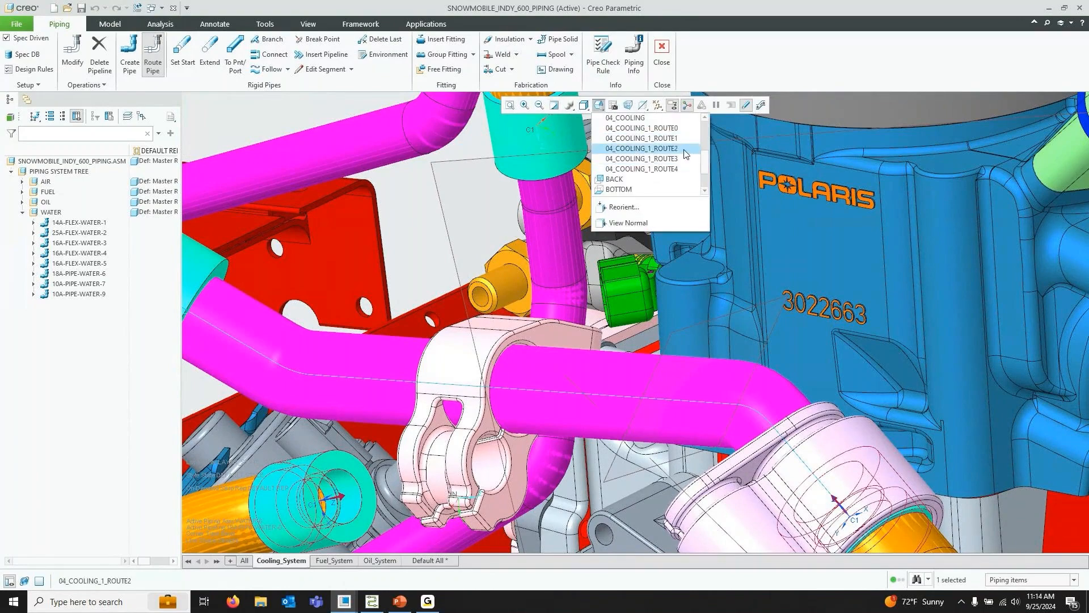
click(641, 148)
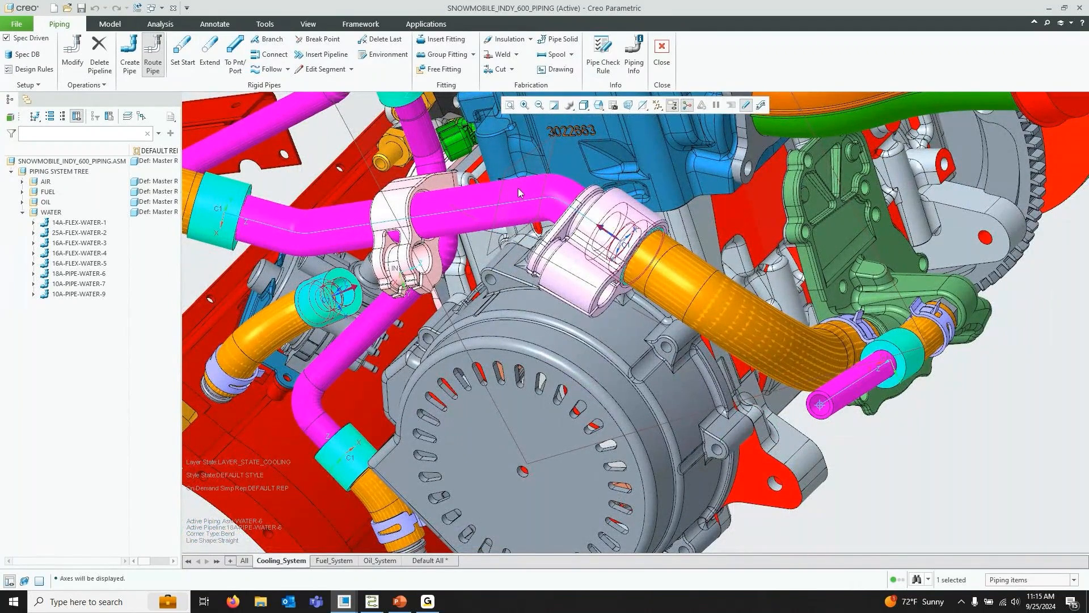
click(287, 68)
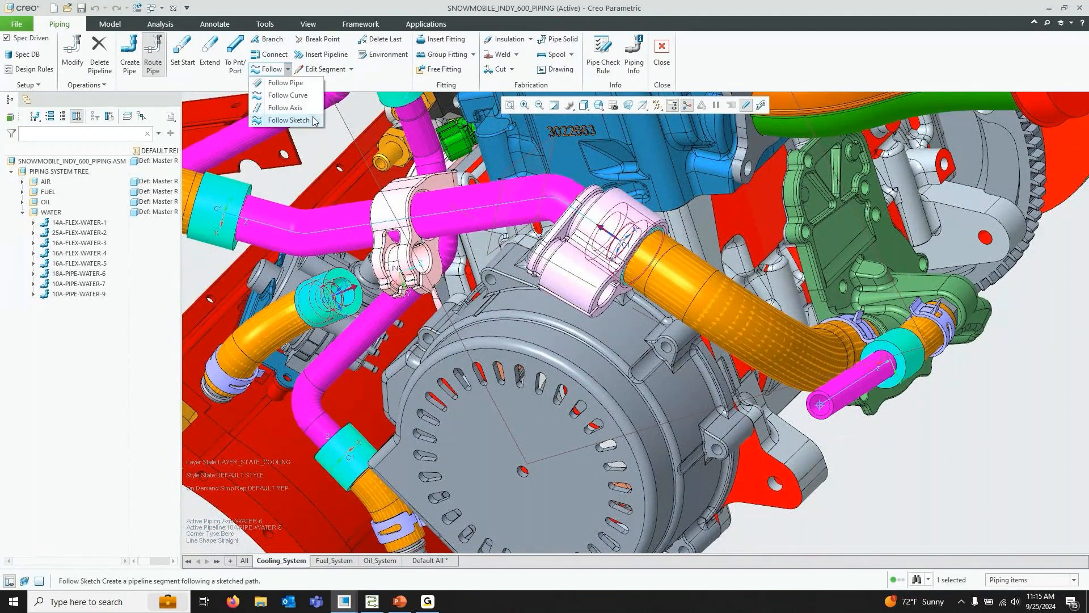
click(304, 109)
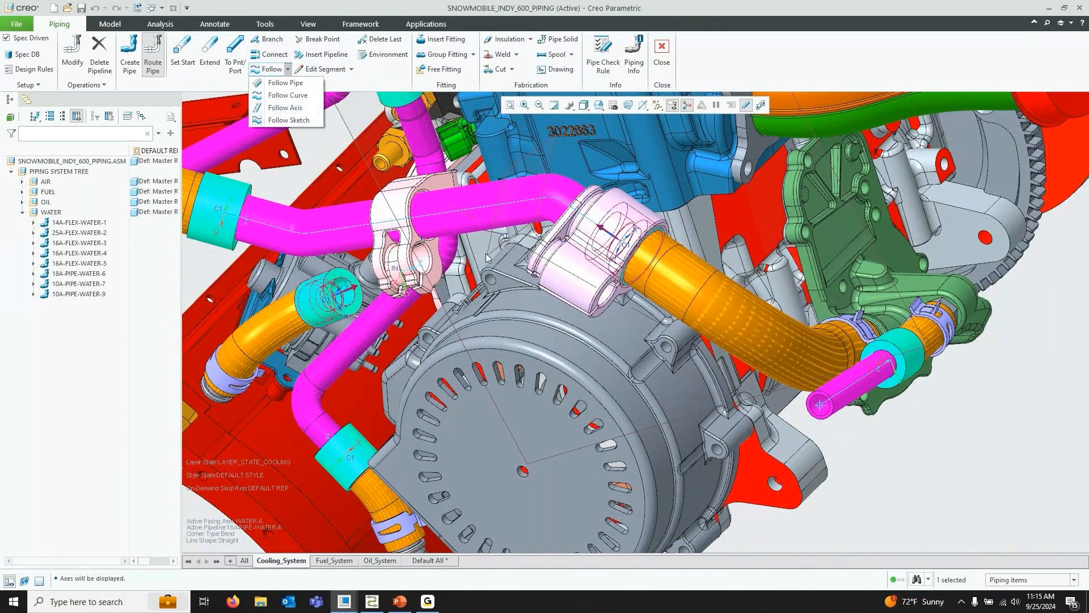
click(289, 108)
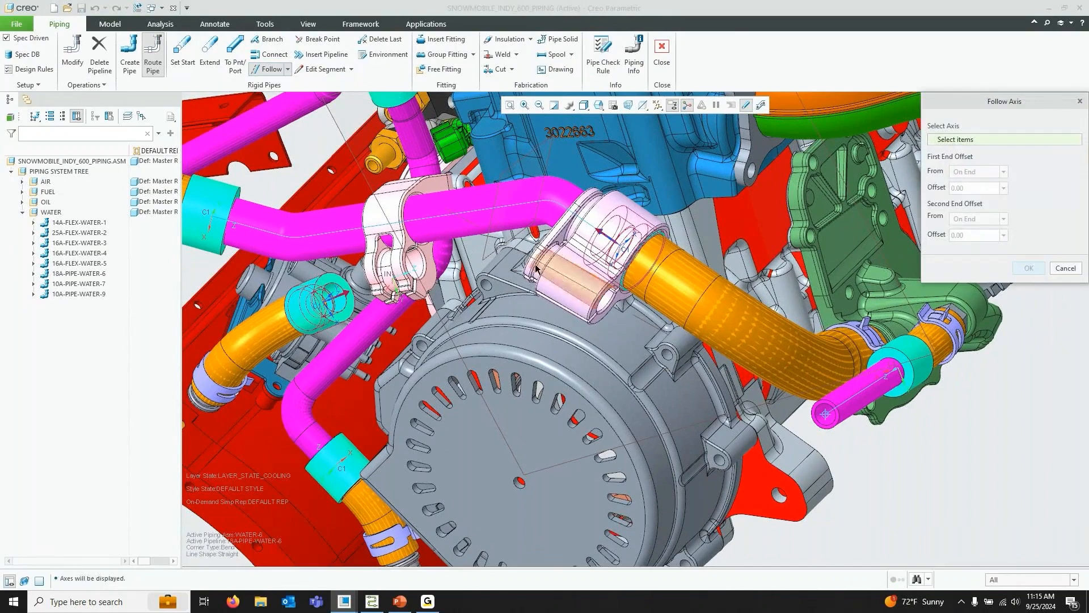
click(594, 305)
scroll(593, 305, down, 3)
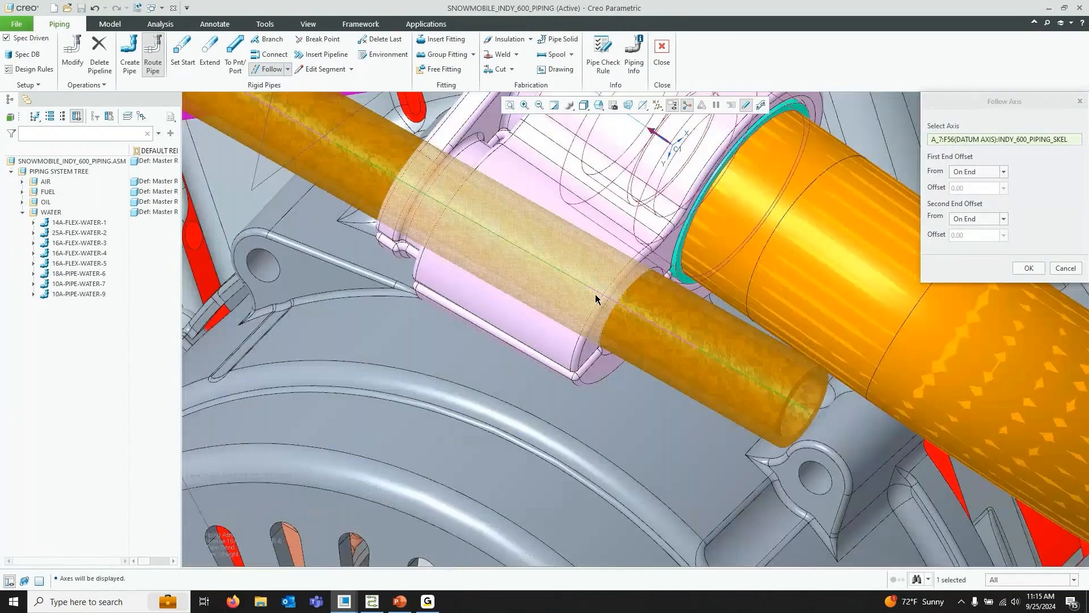
scroll(641, 319, up, 3)
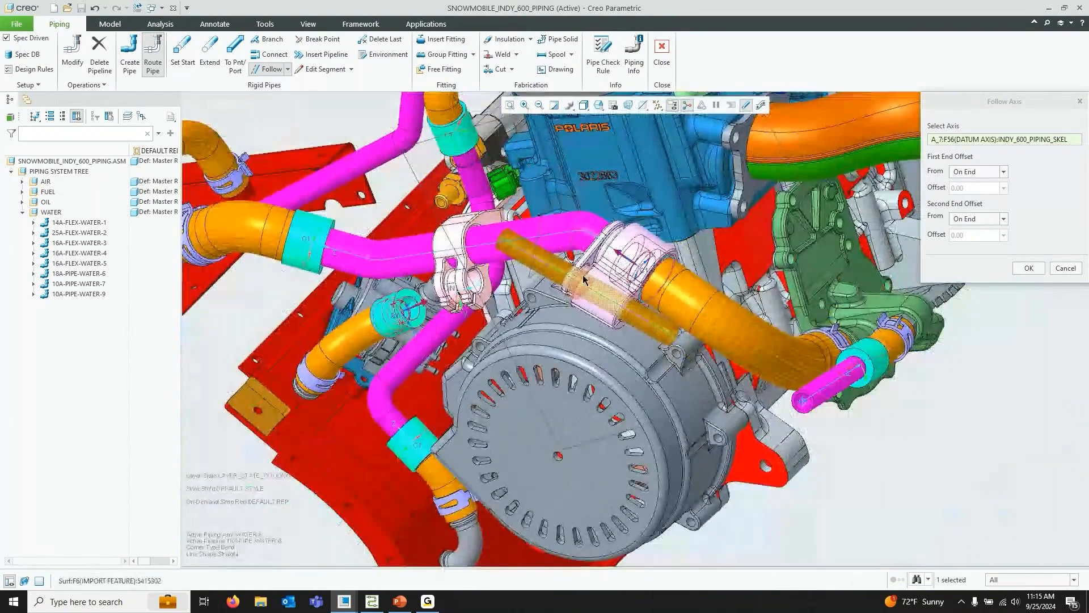
click(977, 171)
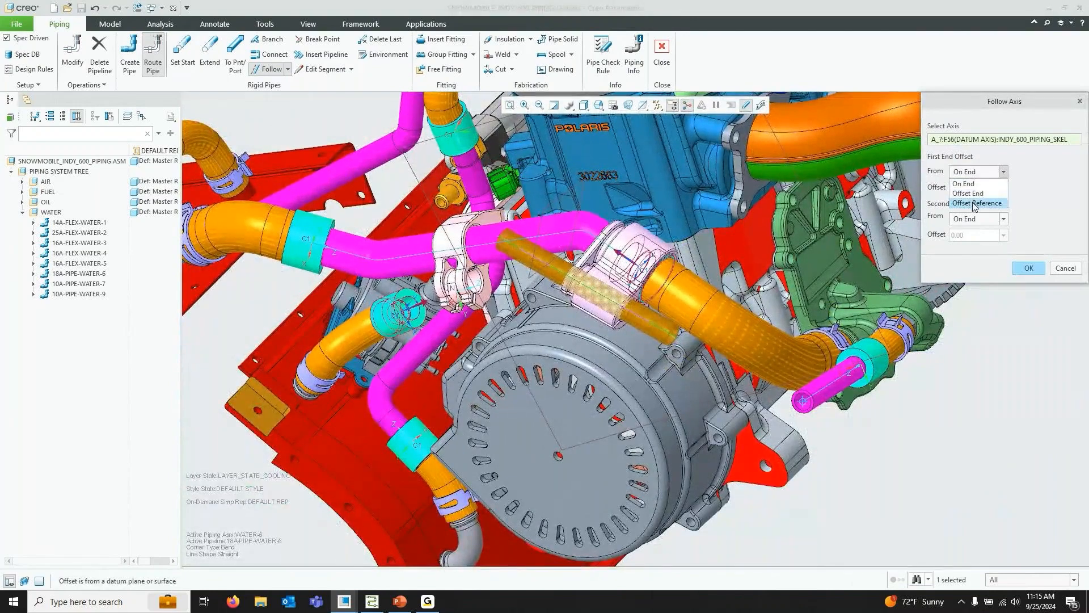
click(975, 203)
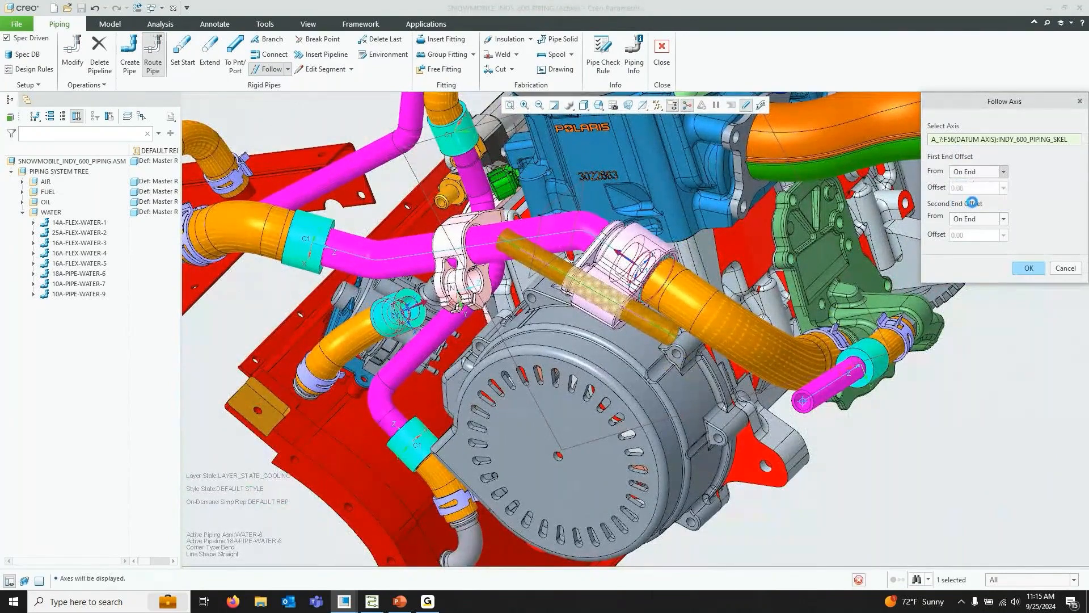
click(565, 205)
click(990, 189)
text(0)
key(Return)
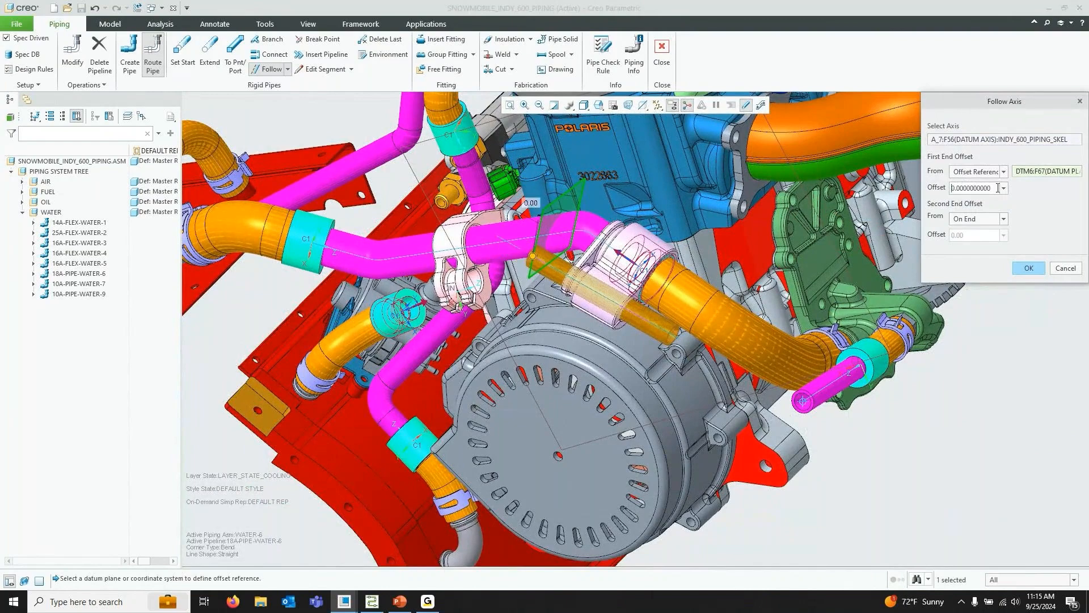
Offset the segment's second end from surface F6 by 75 and confirm the Follow Axis segment
click(1002, 221)
click(972, 252)
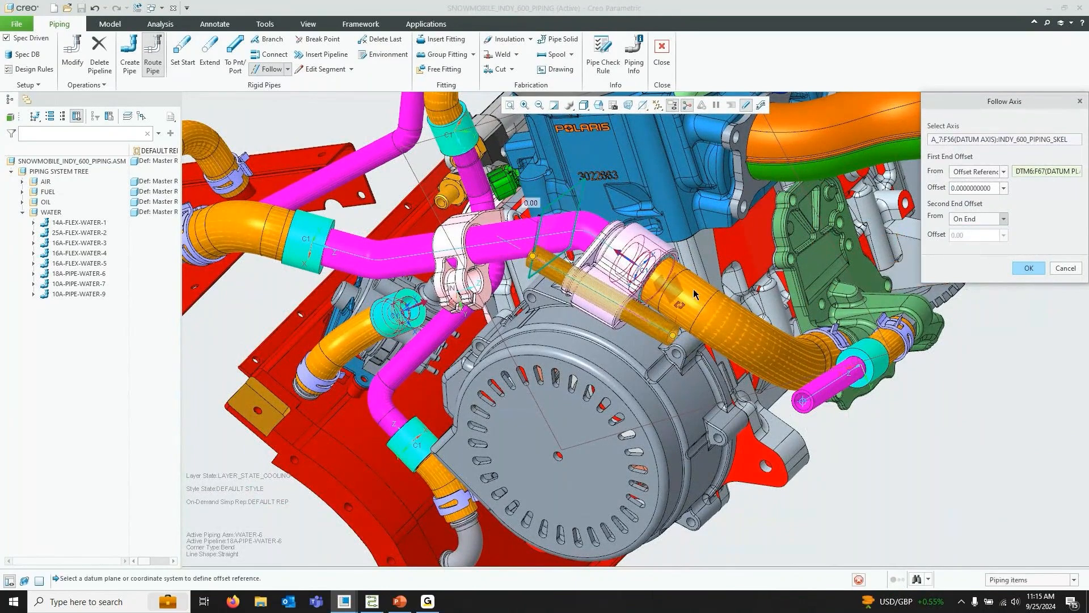
scroll(626, 283, down, 4)
click(660, 314)
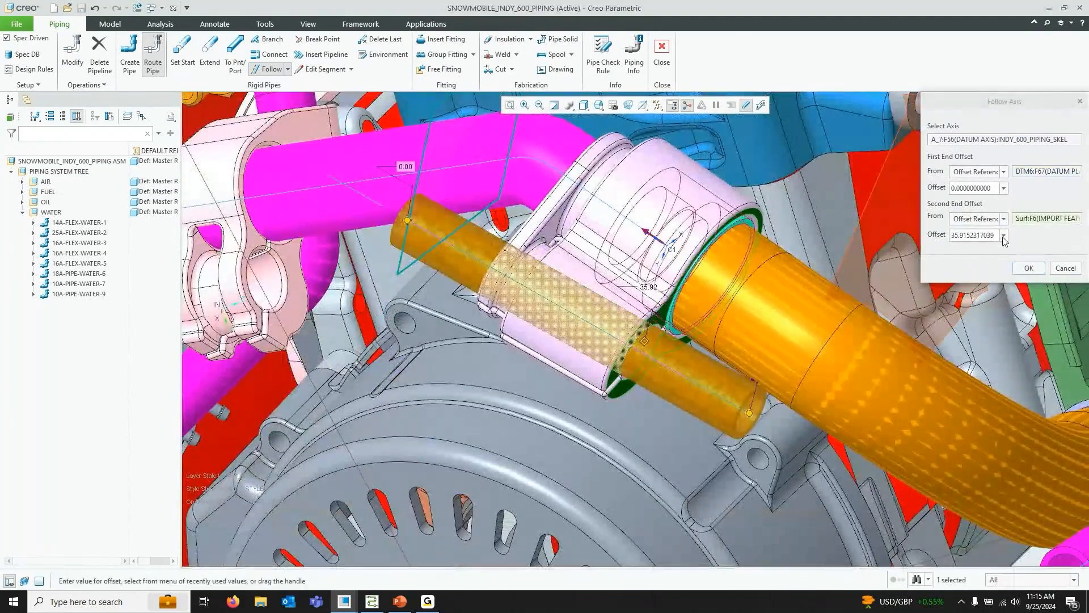
double_click(972, 236)
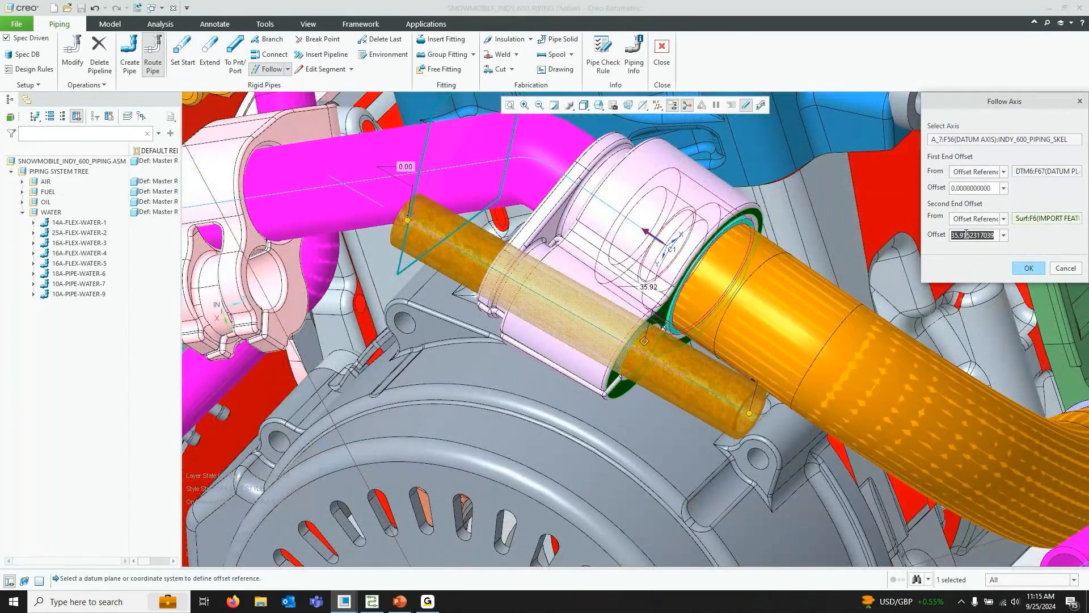
text(75)
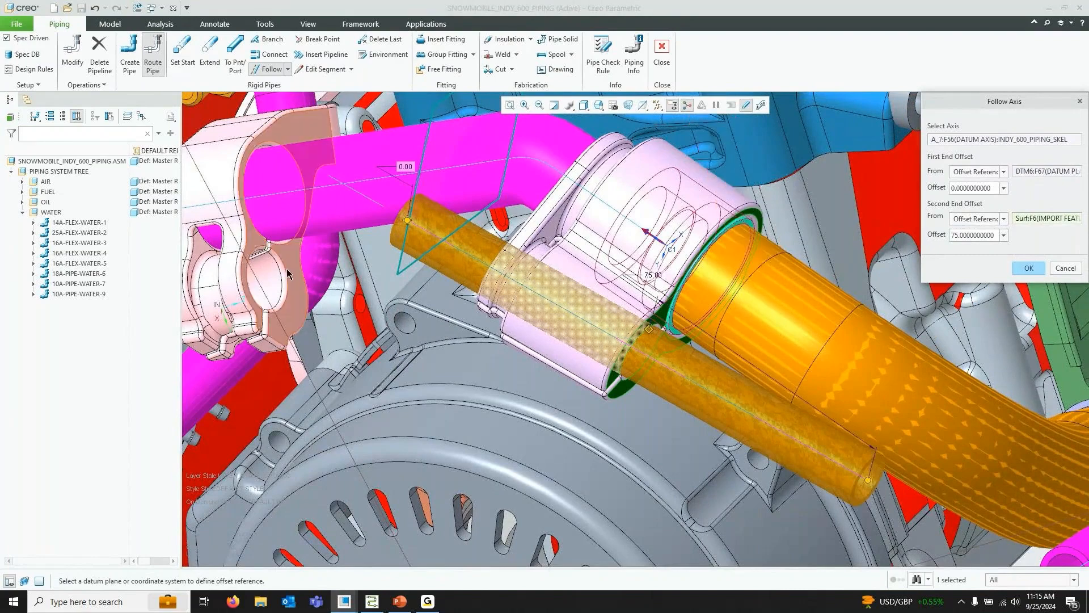
scroll(290, 274, up, 5)
scroll(486, 328, down, 2)
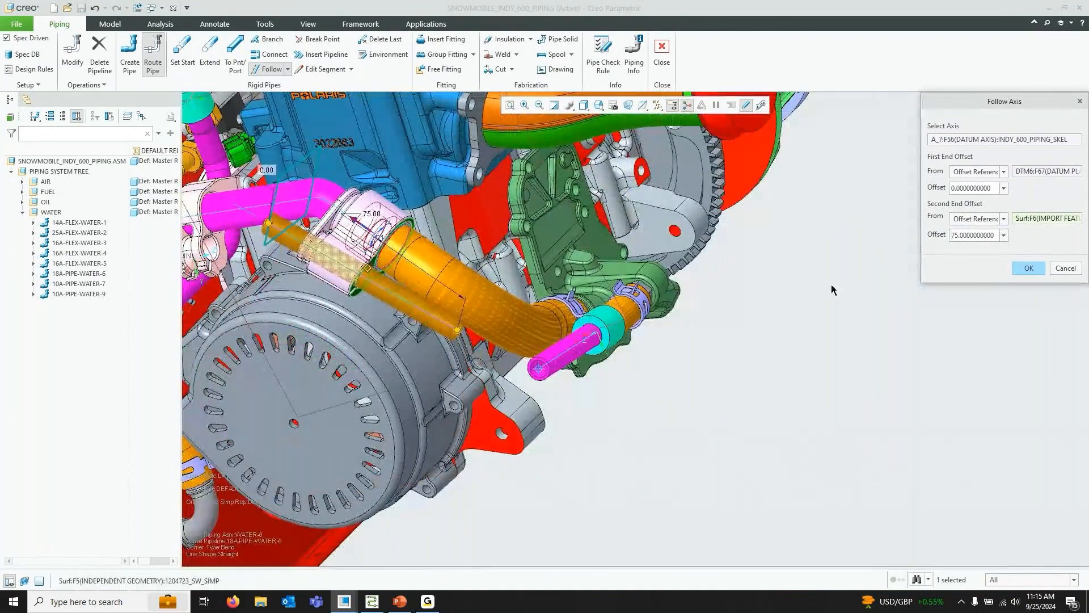
click(1029, 269)
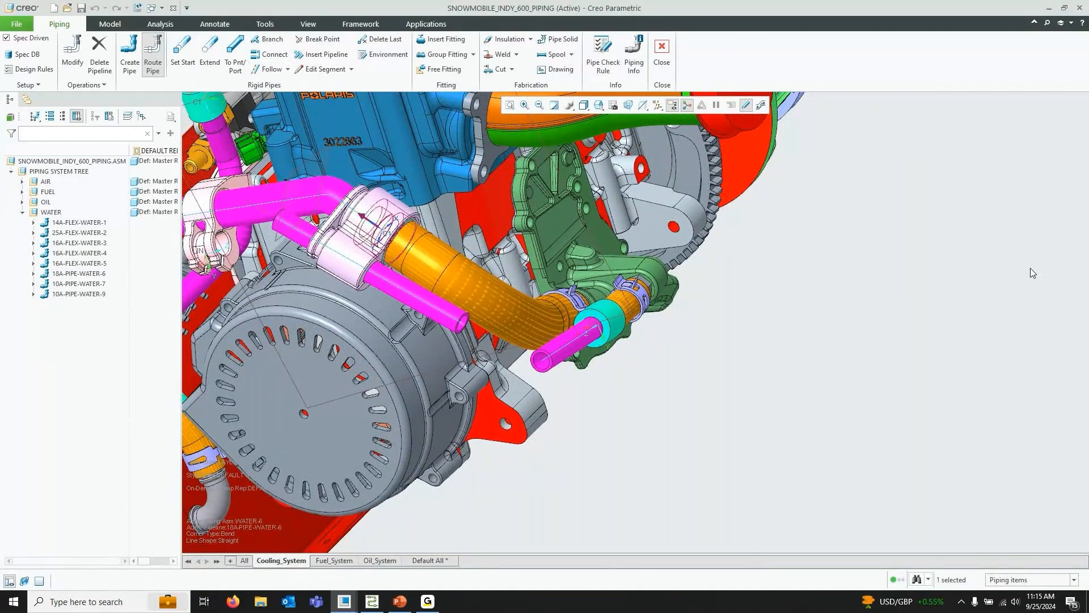
Set the pipe start at the free end of the extended 18A-PIPE-WATER-6 segment
click(182, 56)
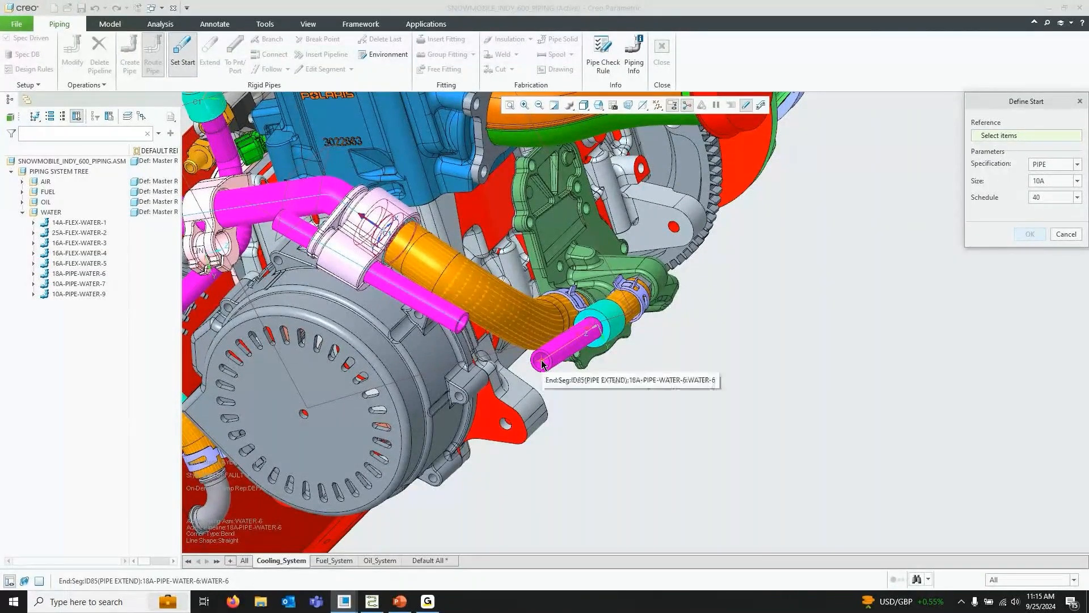
click(542, 362)
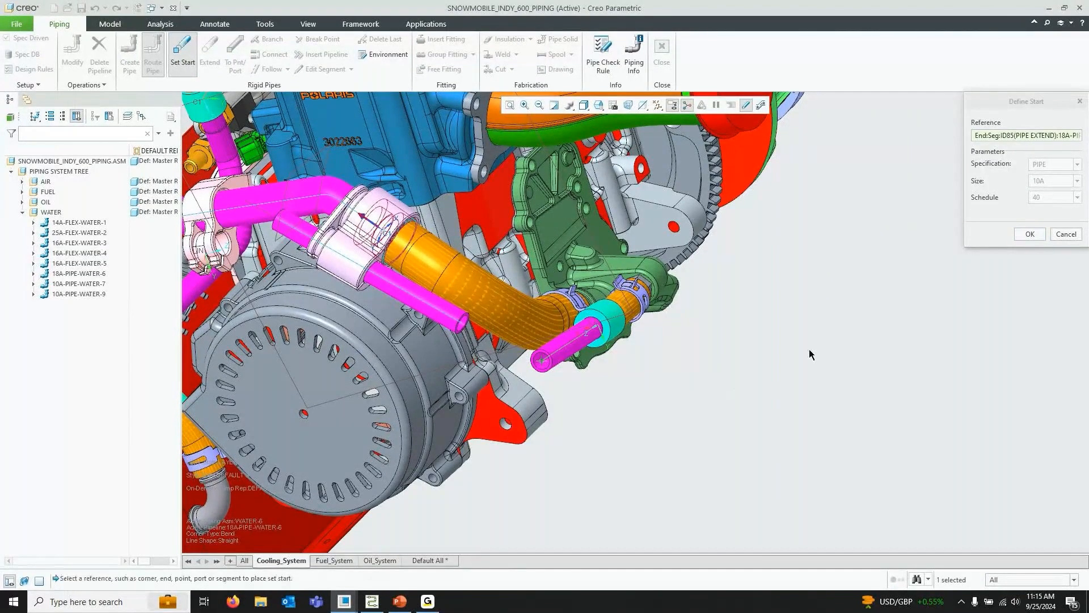
click(1029, 234)
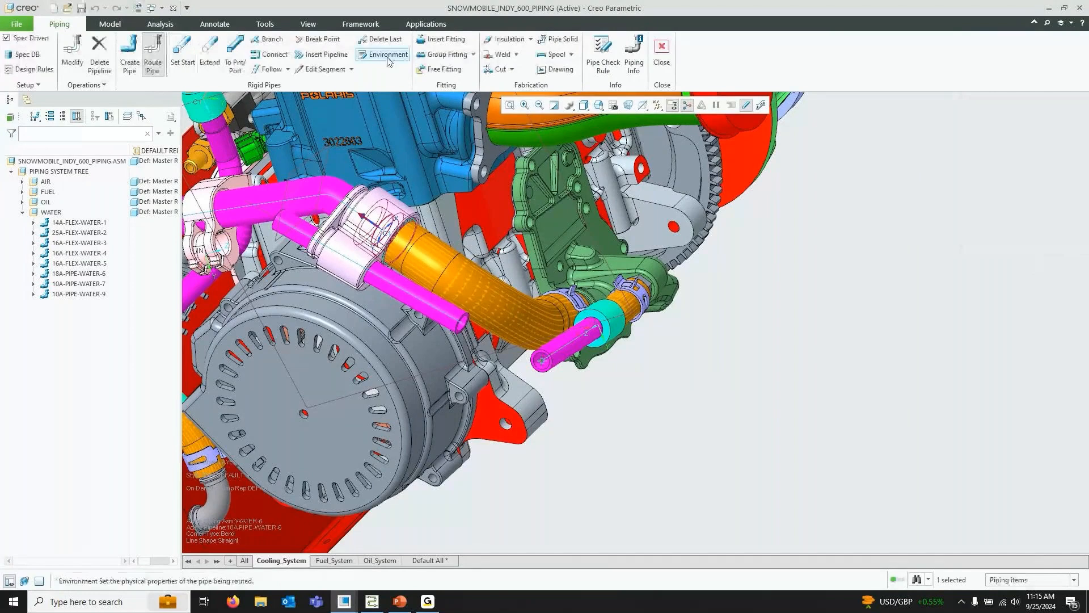
Set the piping environment's bend radius to 18.00 with corner type Bend
click(388, 59)
click(1004, 148)
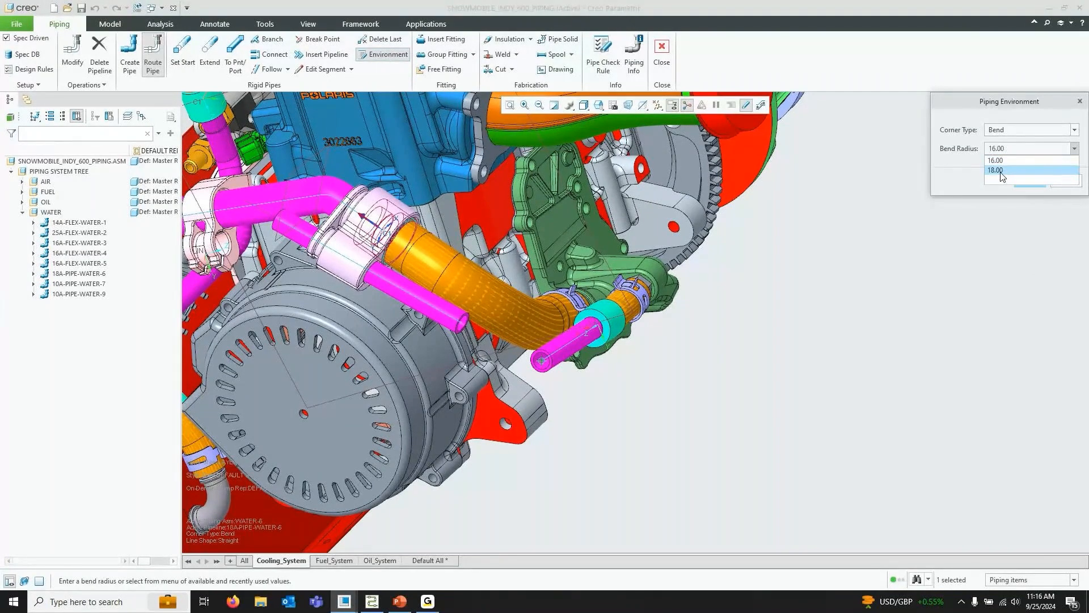
click(1022, 150)
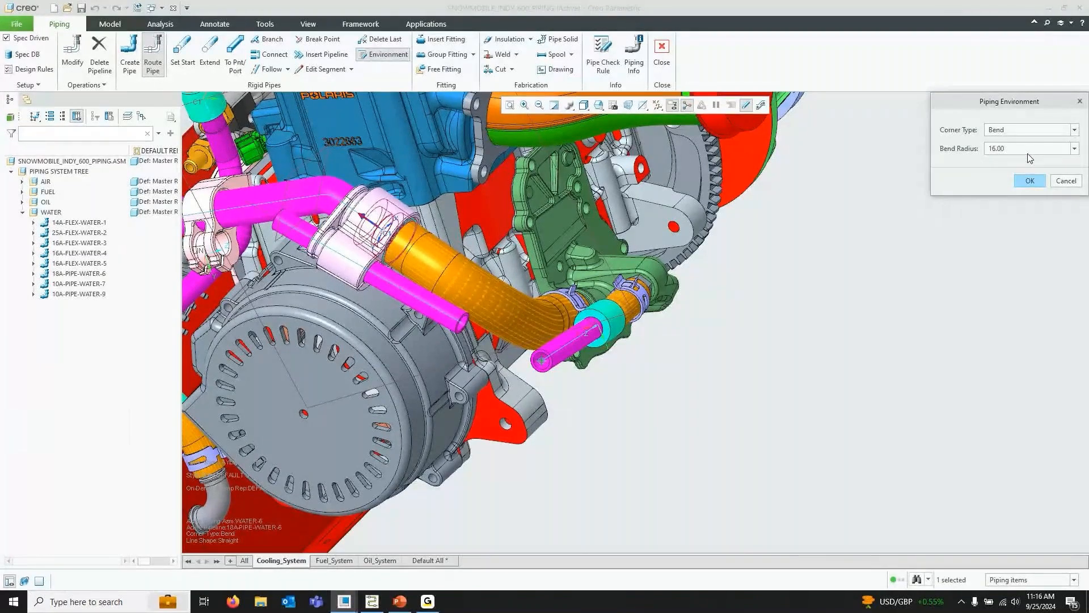
click(1028, 152)
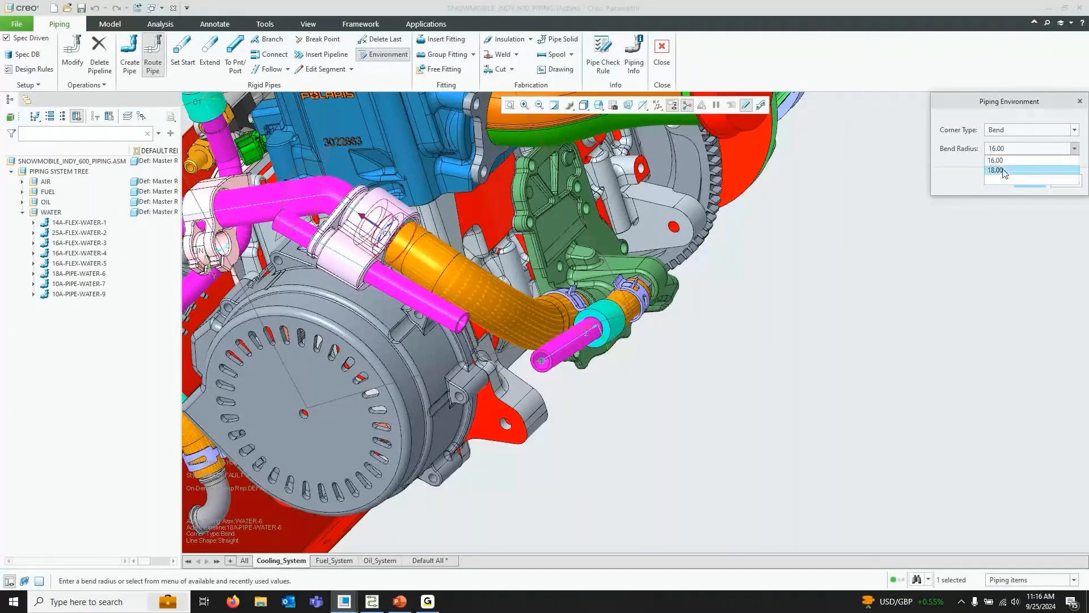
click(1009, 170)
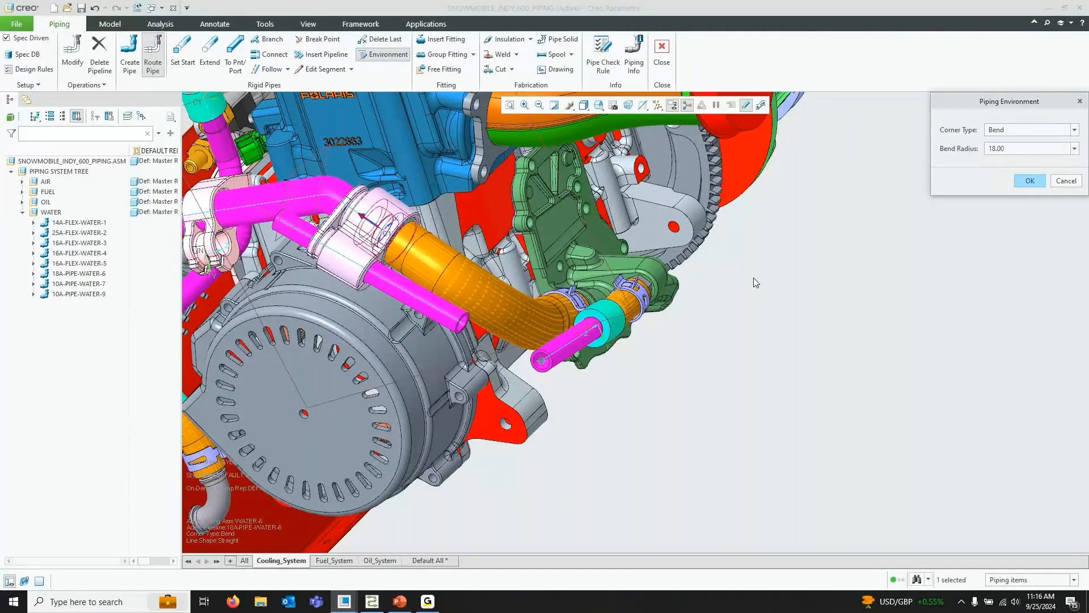
click(1029, 181)
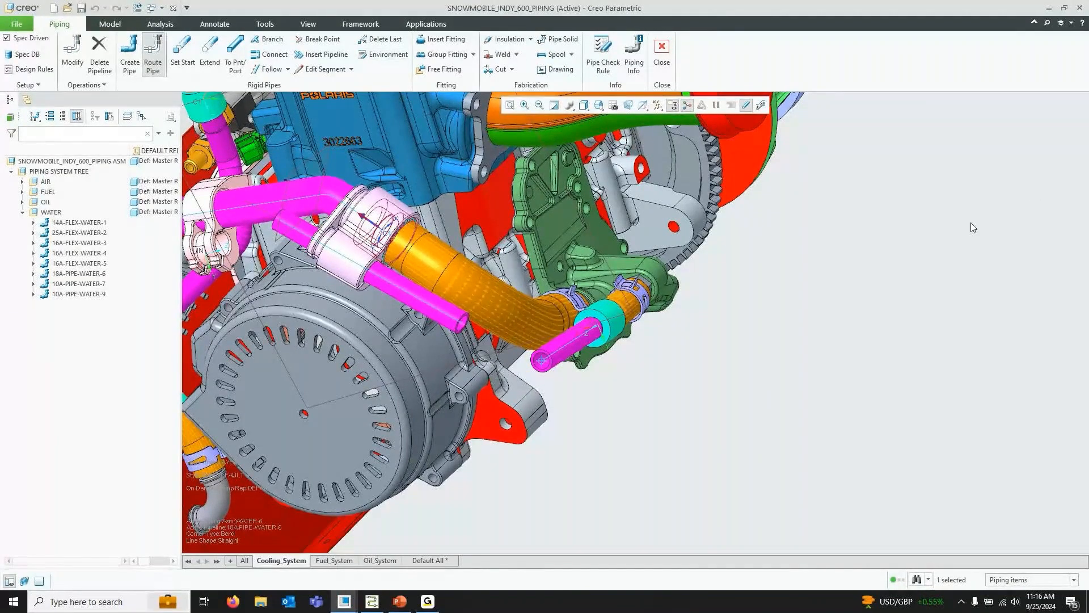
Route a To Point/Port segment from the current start to the port of the nearby teal fitting
click(237, 54)
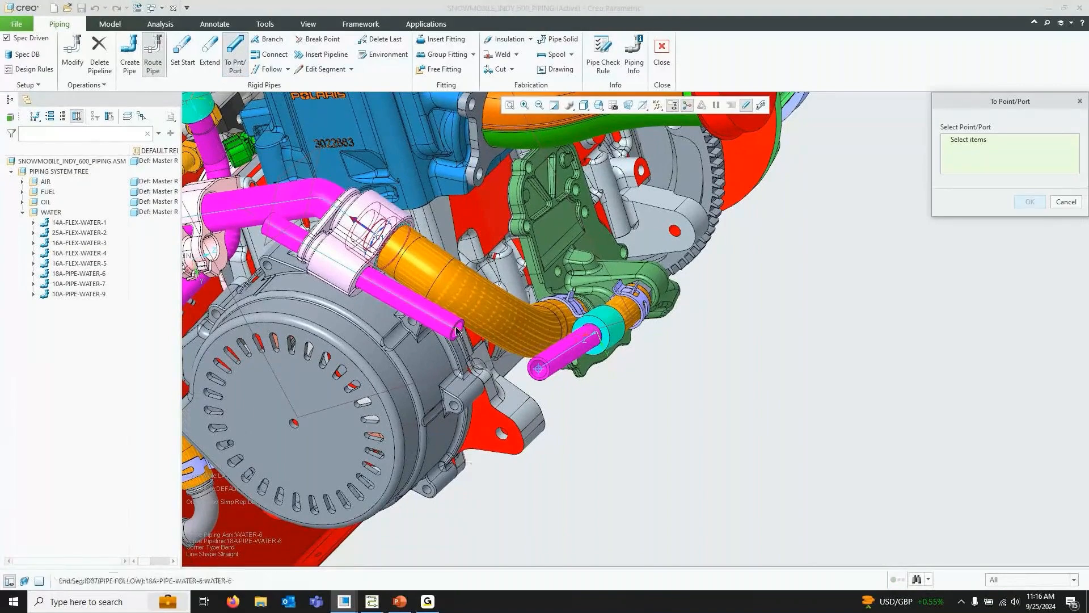
click(590, 356)
mouse_move(590, 355)
middle_down()
mouse_move(556, 358)
mouse_move(610, 356)
middle_up()
middle_click(841, 280)
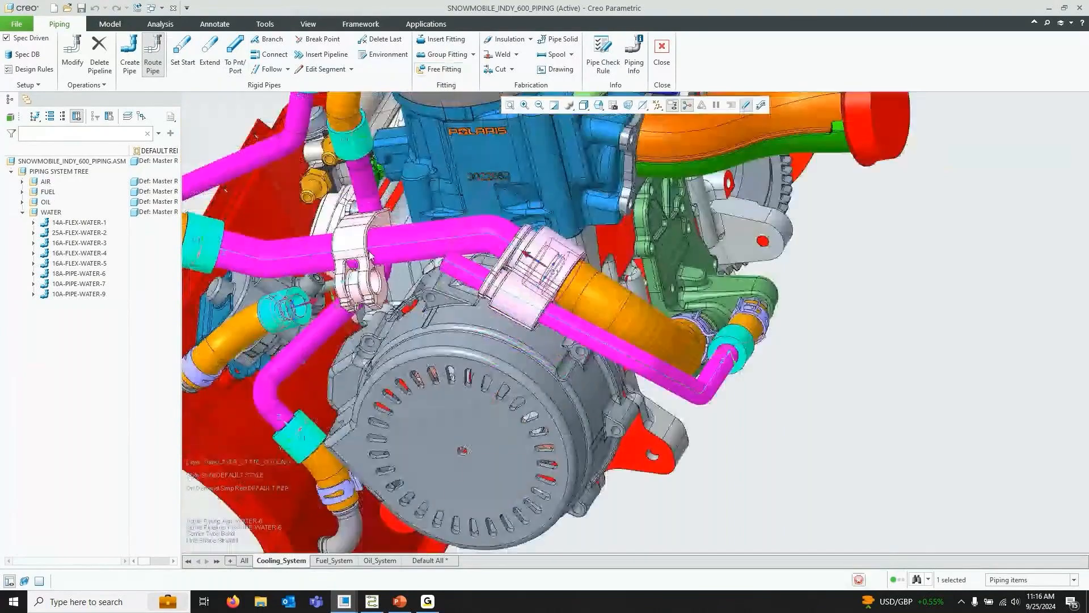
Set the pipe start at the end of the newly routed 18A-PIPE-WATER-6 segment
click(182, 55)
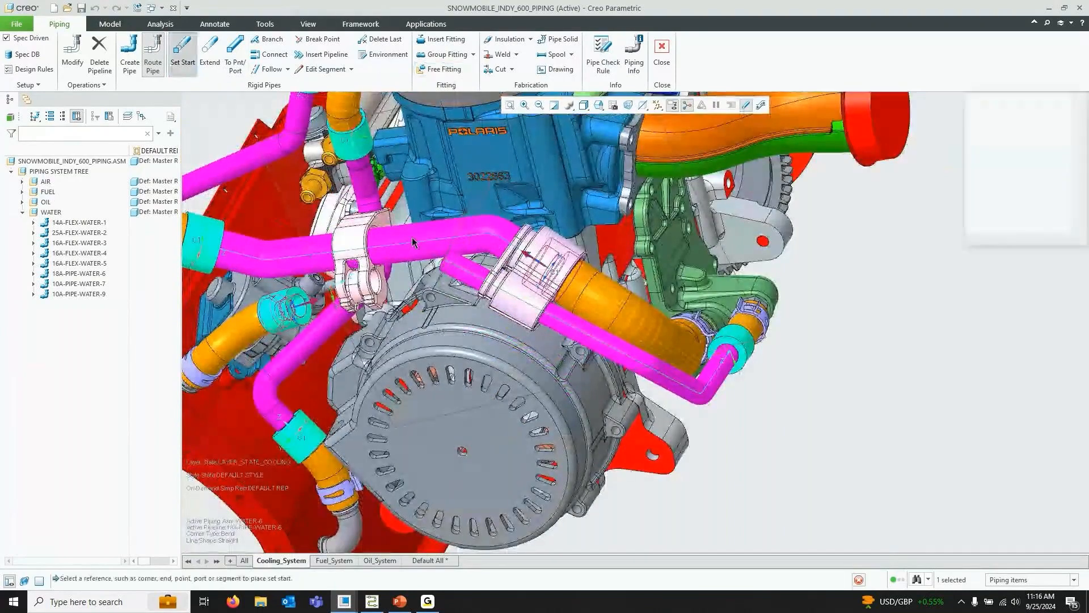
click(446, 262)
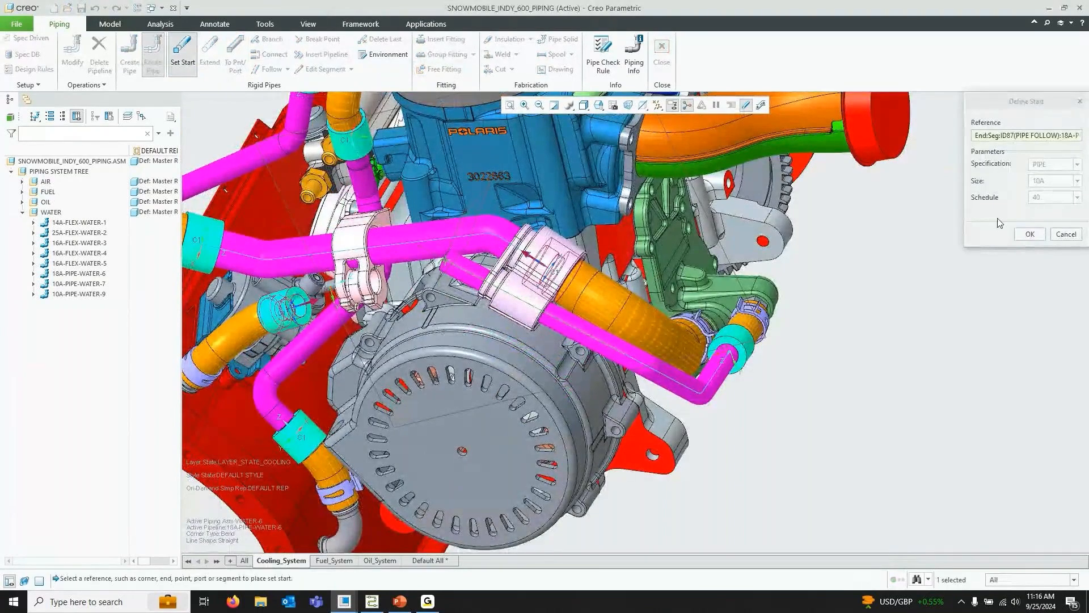
click(1029, 234)
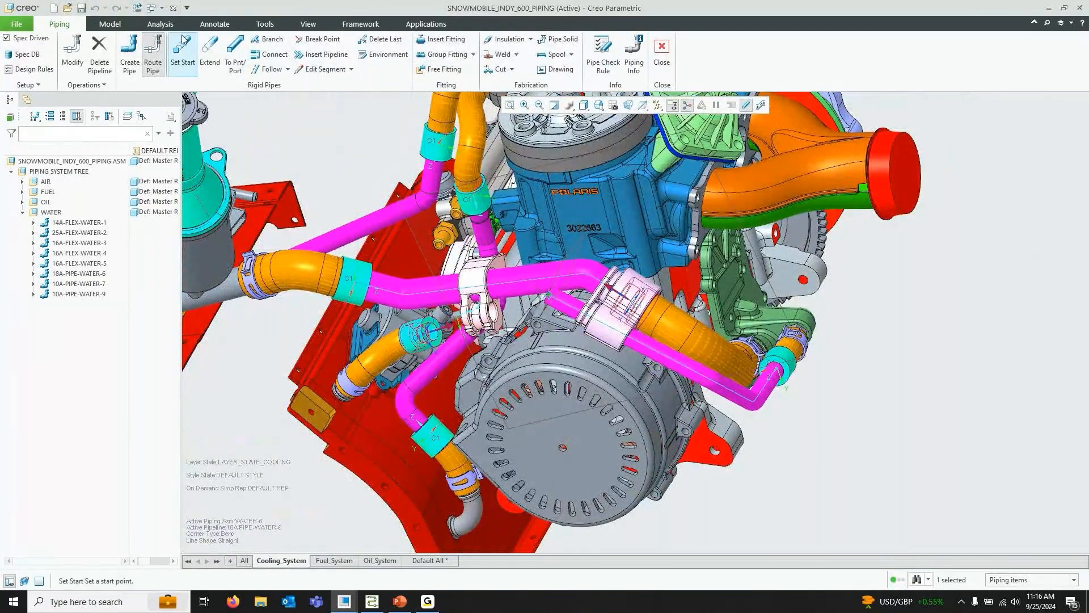
Route a To Point/Port segment to coordinate system C1 on the fitting at the opposite hose
click(235, 57)
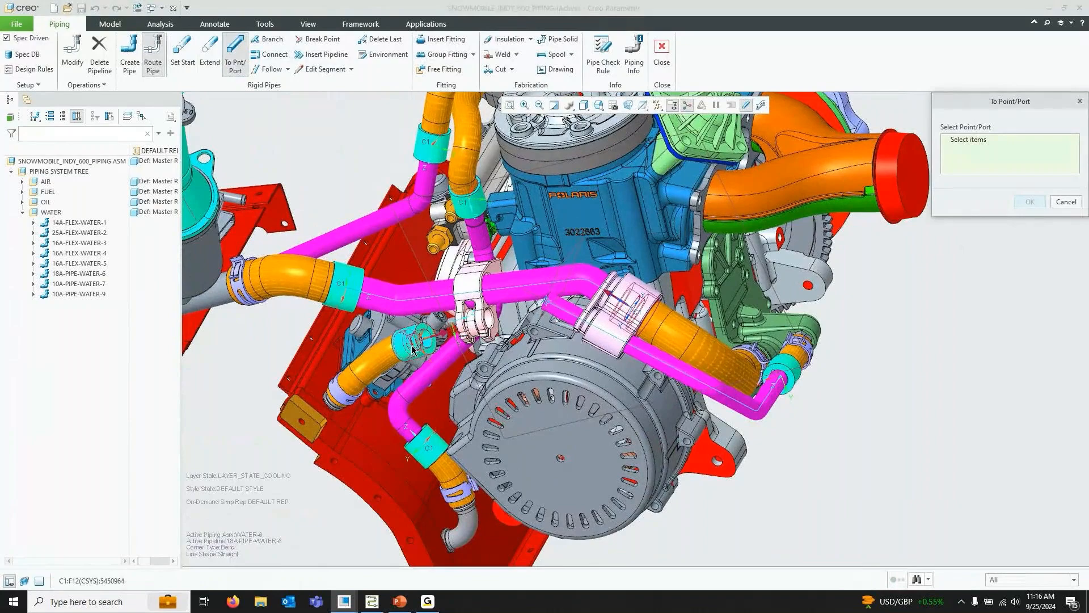
click(416, 340)
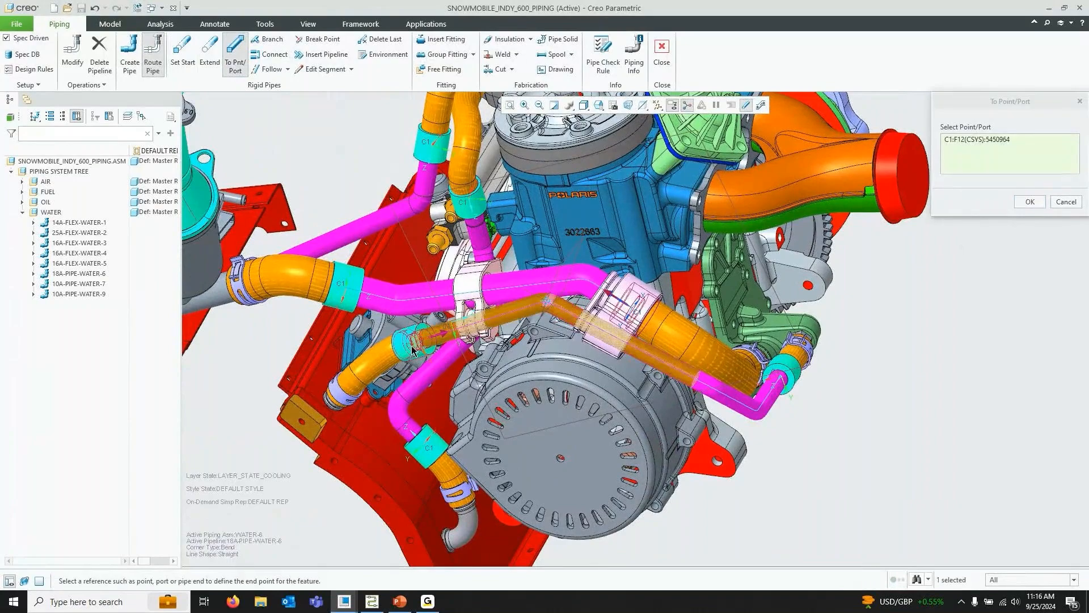
middle_drag(575, 306, 553, 303)
click(1029, 202)
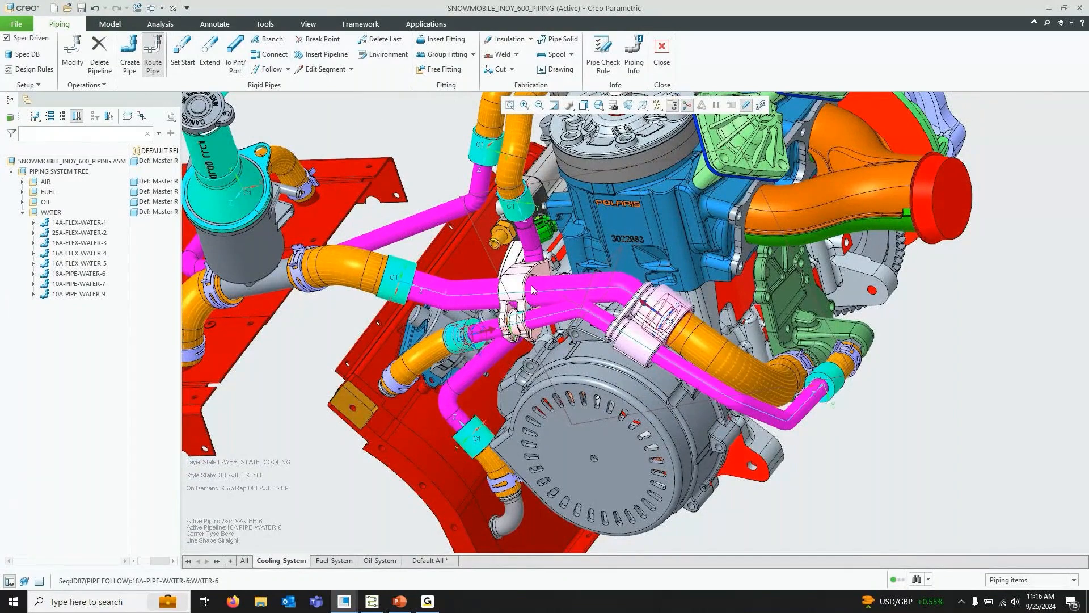
Switch to the schematic, review the Piping_for_Cooling_System sheet, and return to the 3D piping model
key(alt+Tab)
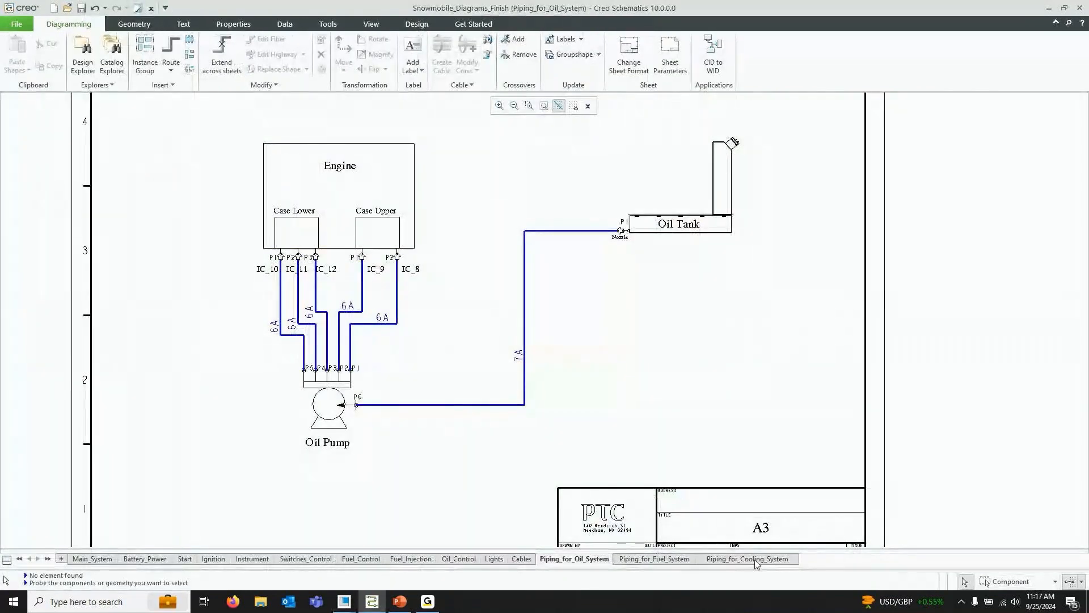
click(747, 558)
scroll(562, 383, up, 2)
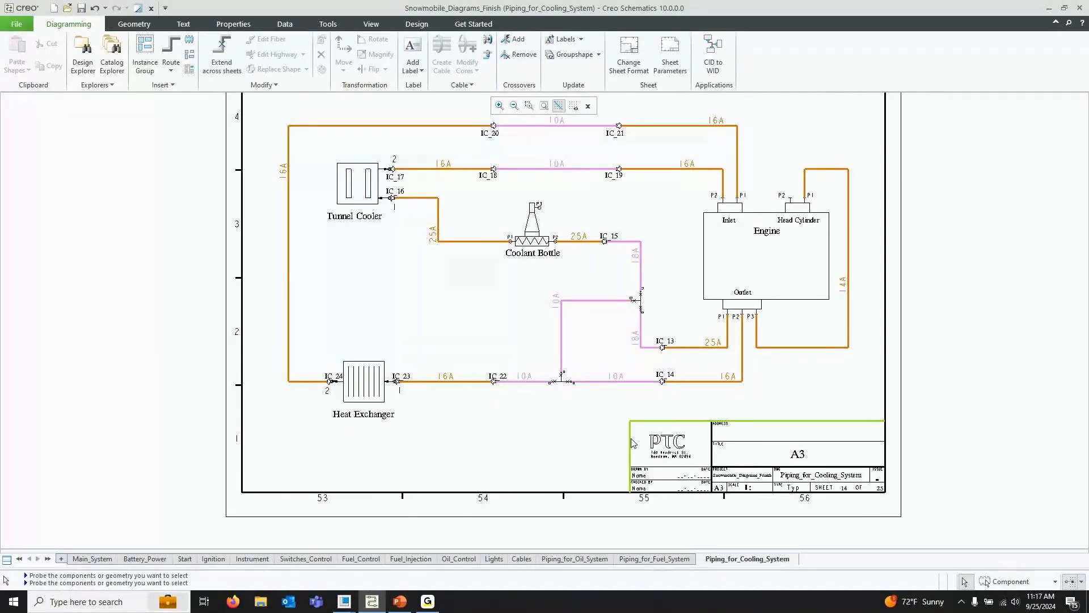
click(343, 603)
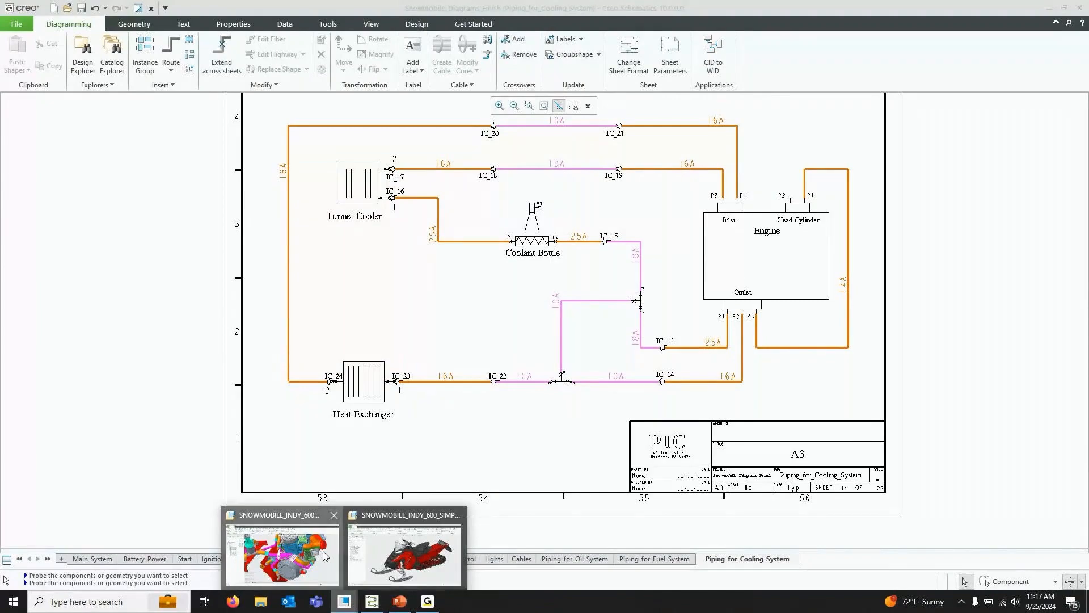
click(282, 553)
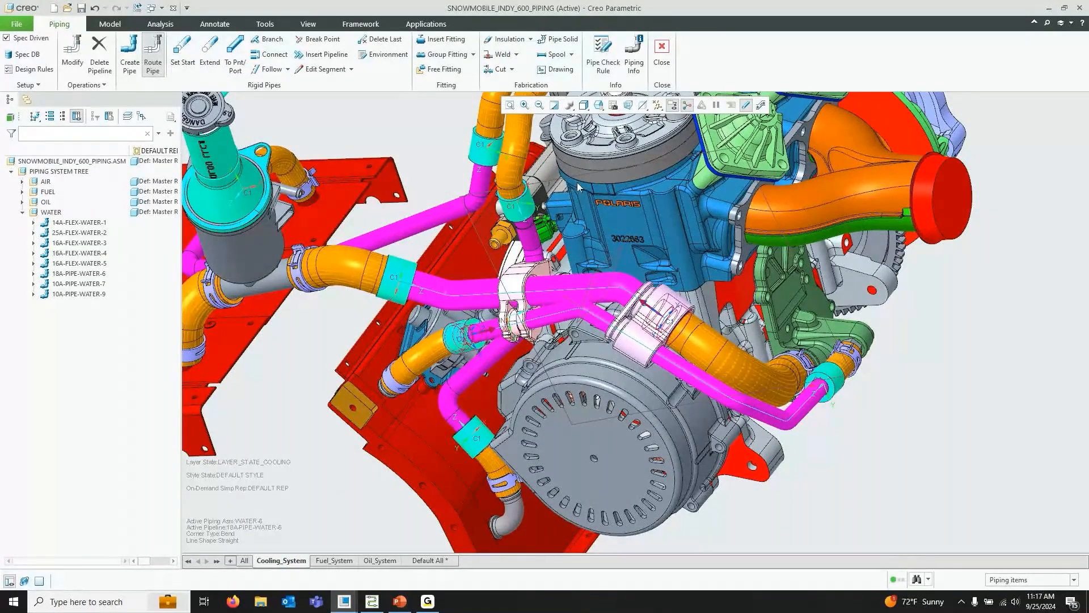
Turn off thick pipe display and apply the saved view 04_COOLING_1_ROUTE4
click(746, 106)
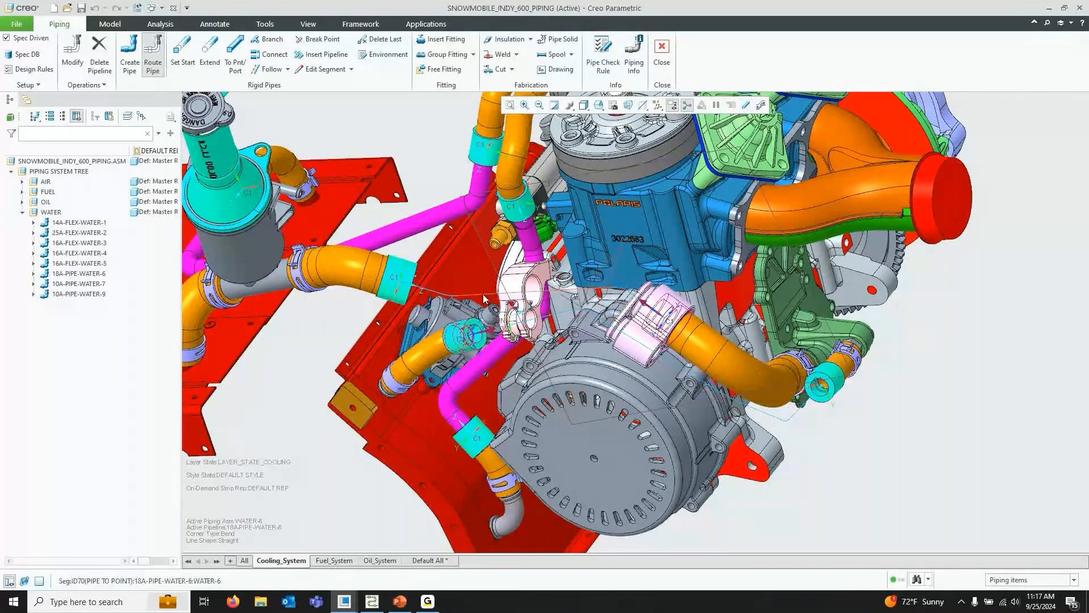
click(599, 105)
scroll(670, 184, down, 4)
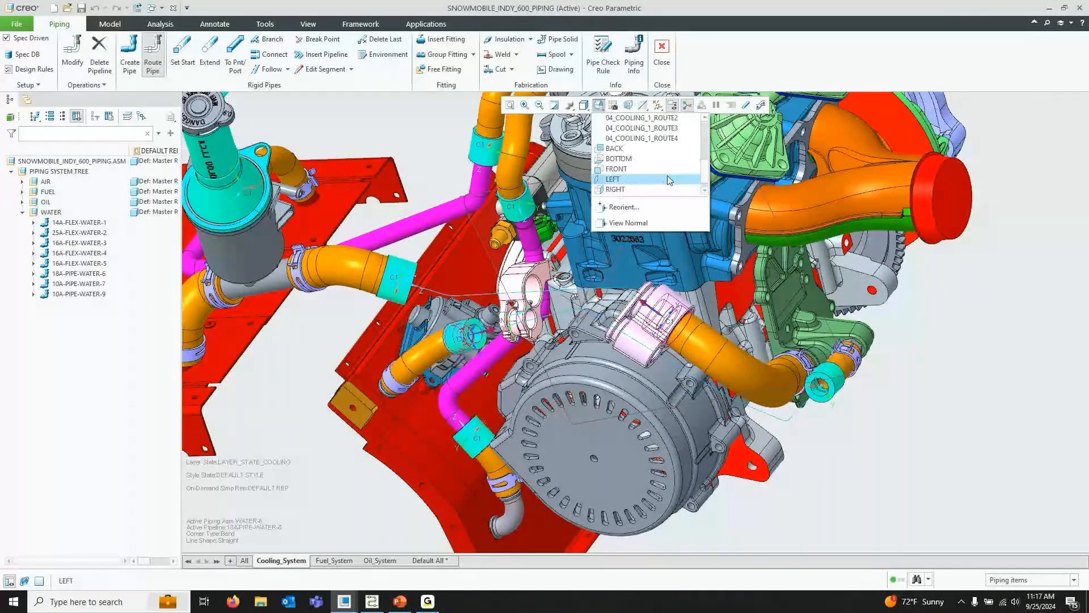
click(681, 138)
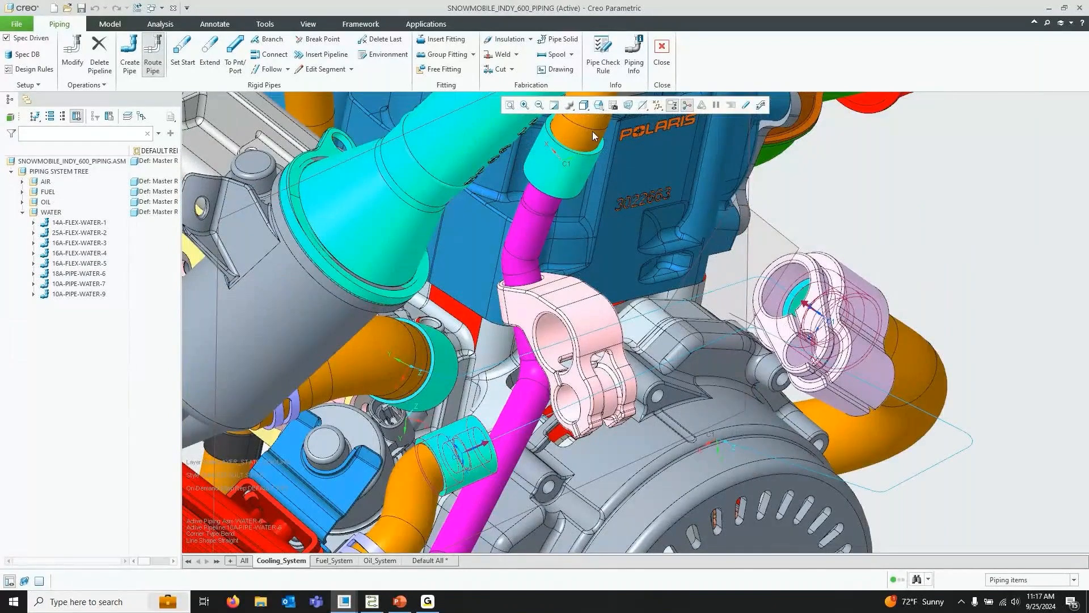
Change the datum display to hide coordinate systems and show datum points
click(657, 105)
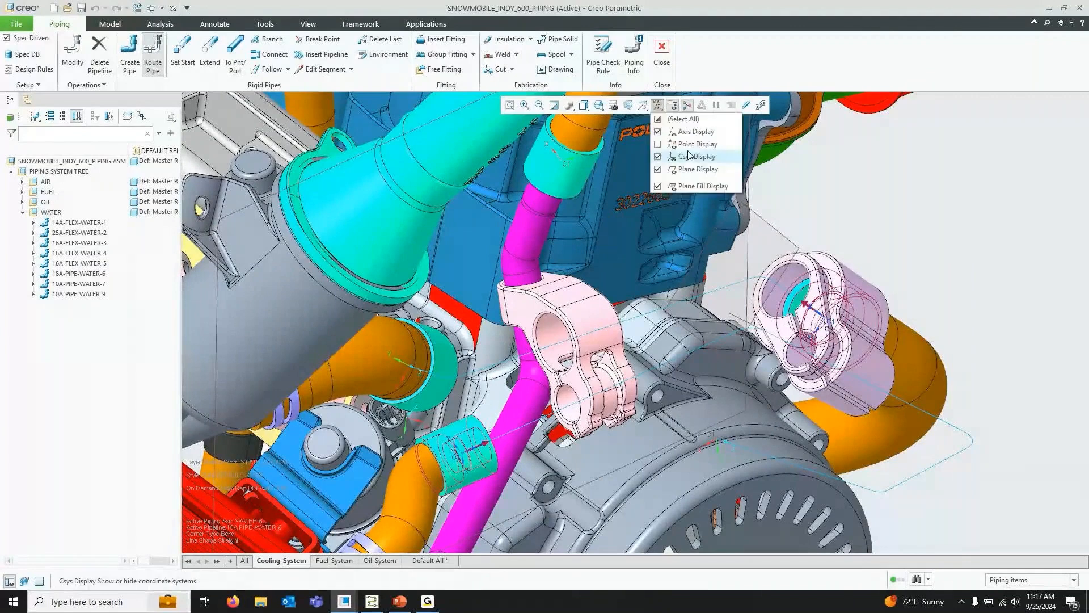
click(688, 157)
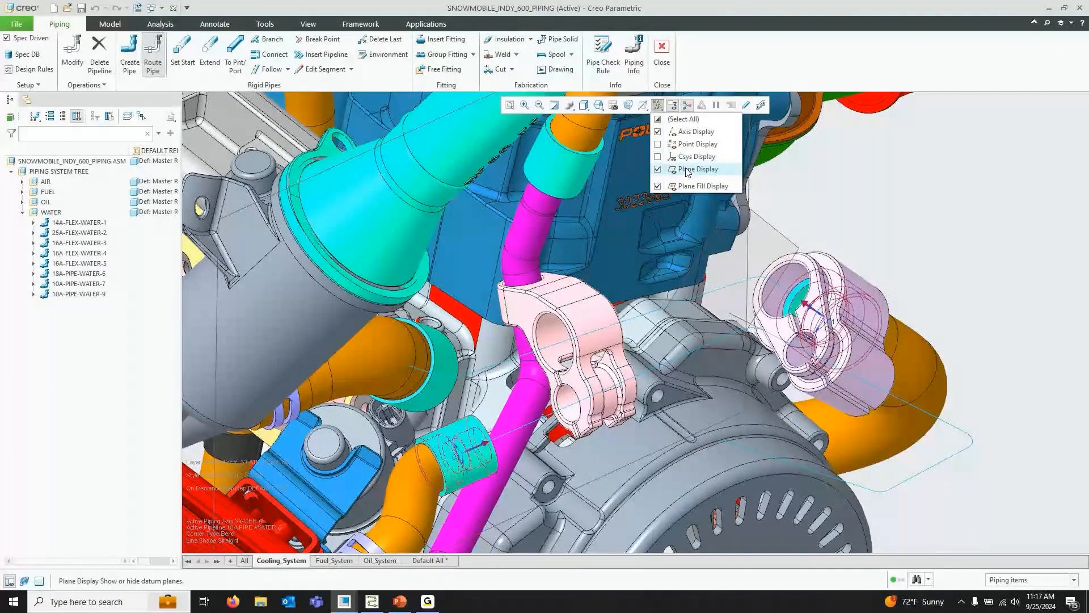
click(689, 143)
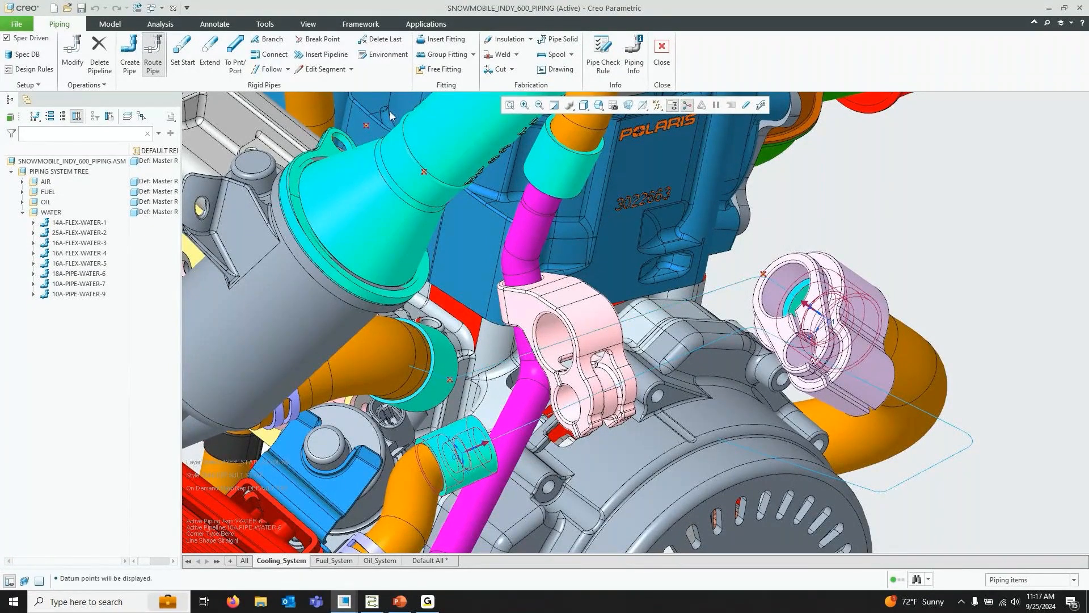
Insert a break point on the 18A-PIPE-WATER-6 segment 30 from the segment end and apply it
click(321, 39)
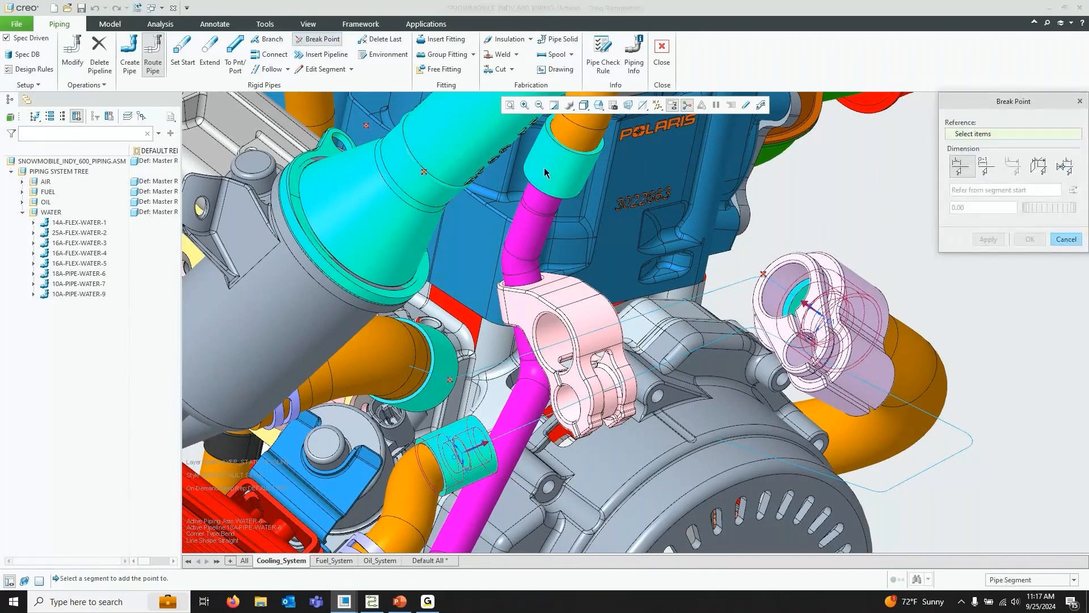
click(697, 302)
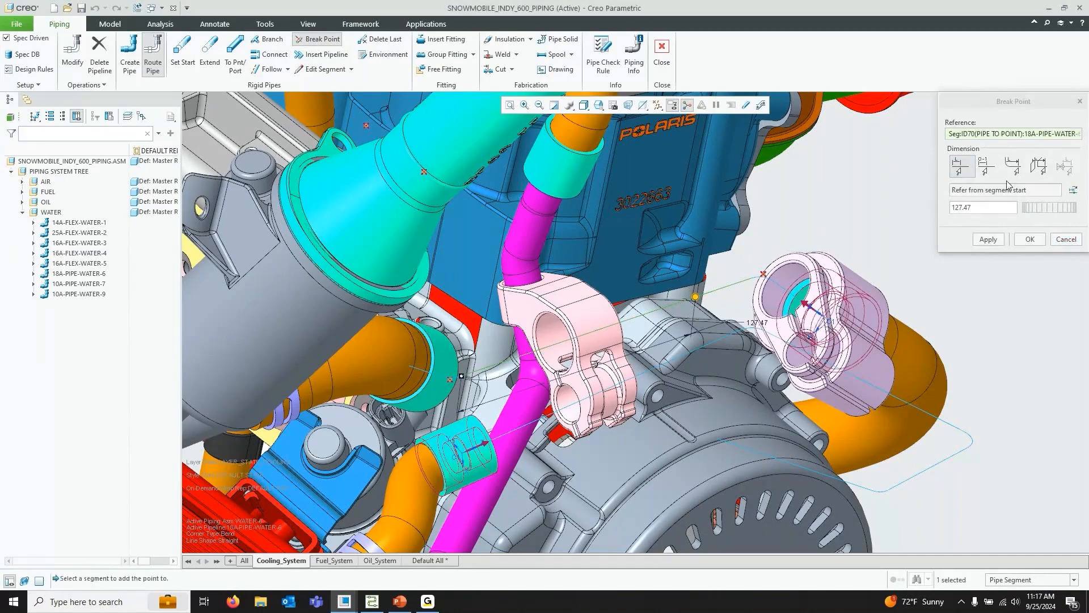
click(1073, 189)
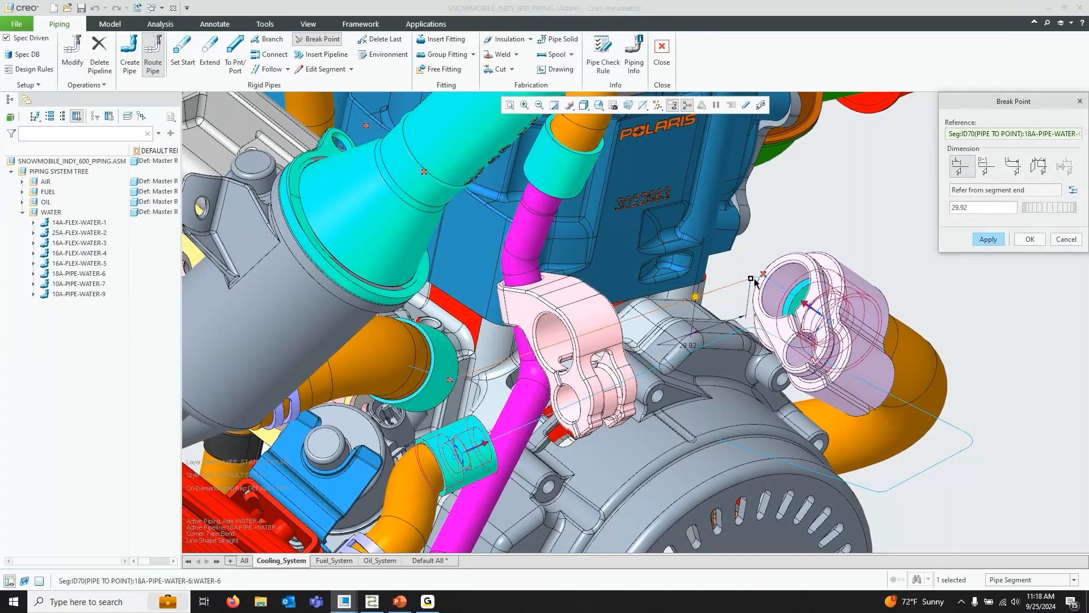
double_click(687, 341)
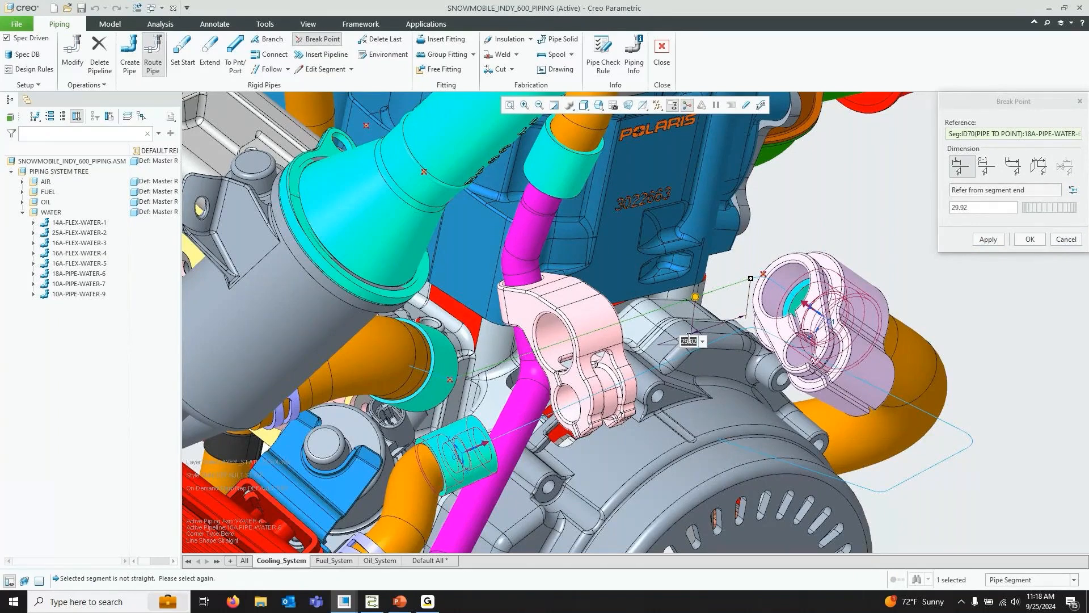
text(30)
key(Return)
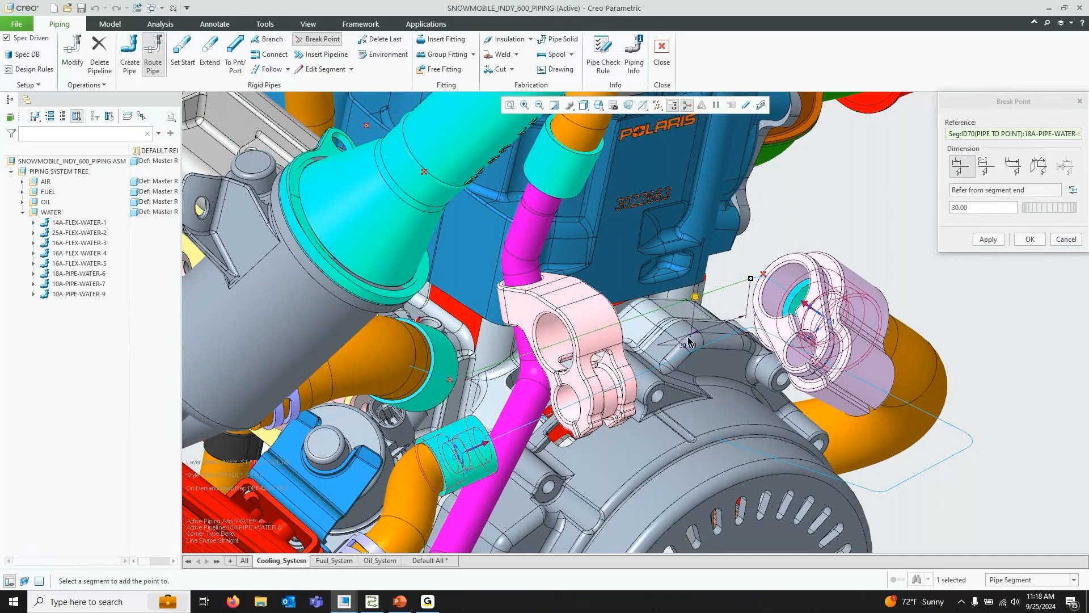
click(987, 240)
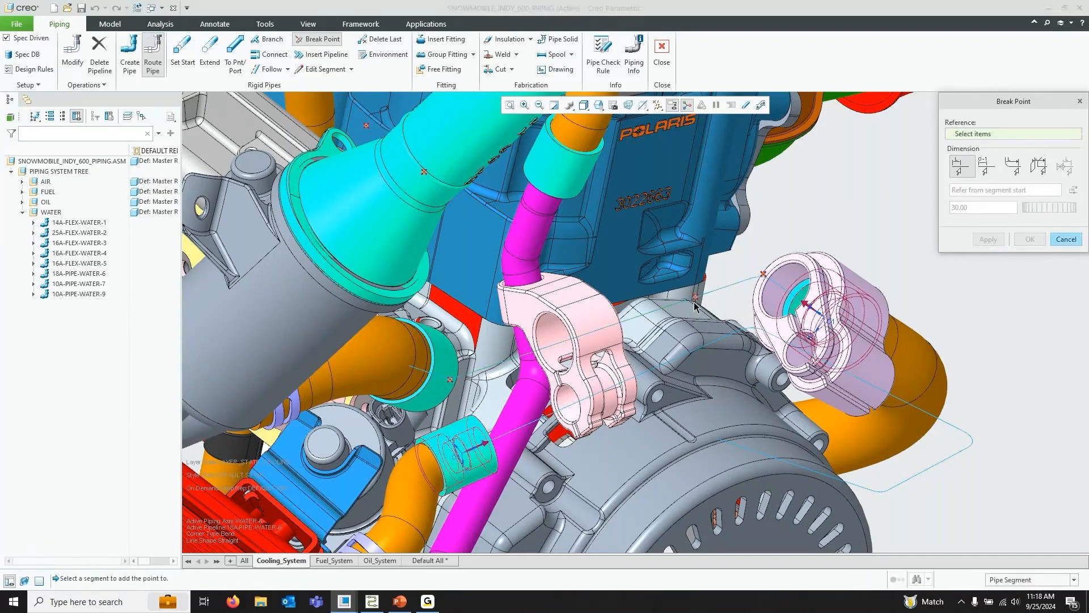
Insert a second break point on the adjacent segment 32 from the segment start
click(688, 357)
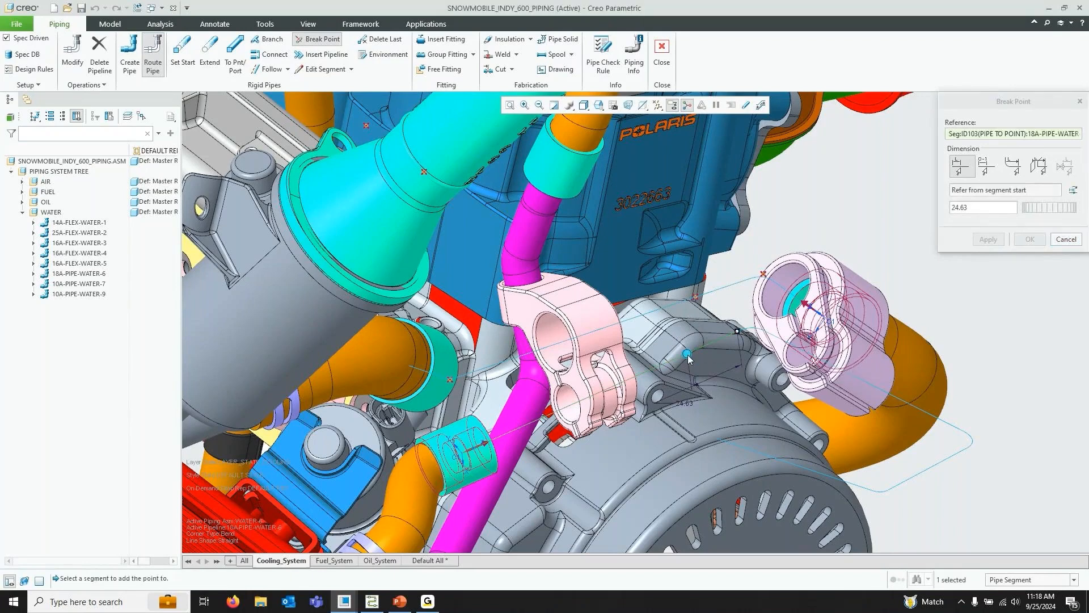
click(748, 338)
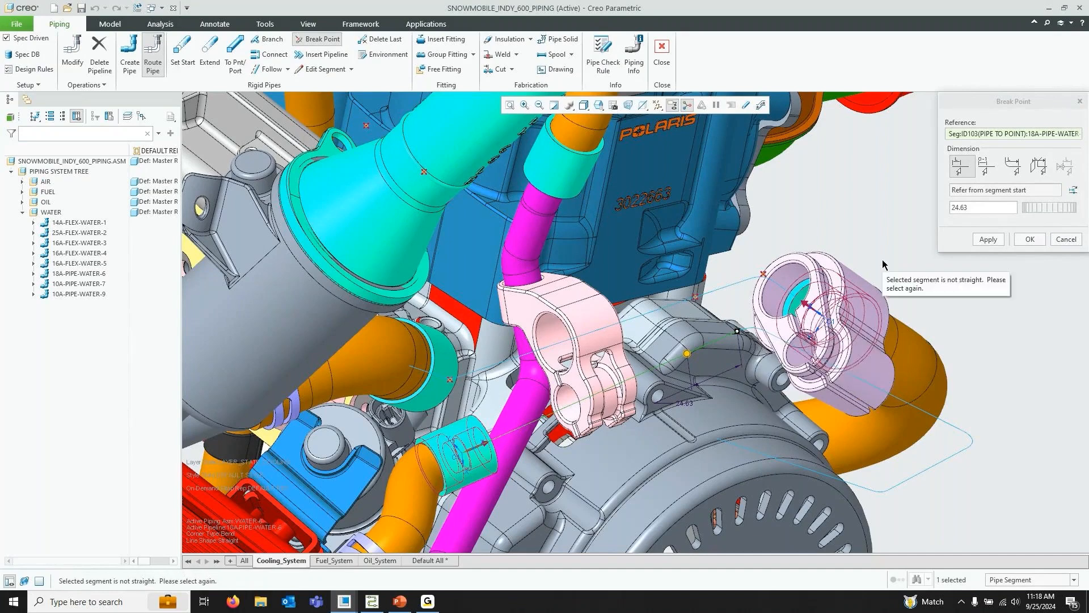
drag(992, 207, 879, 215)
text(32)
key(Return)
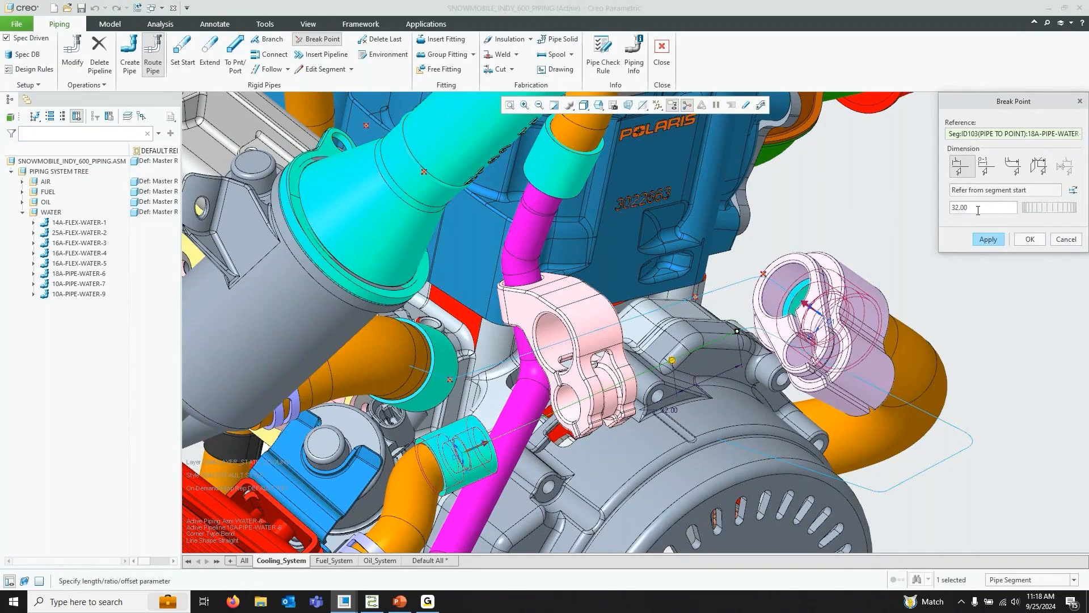
click(1028, 239)
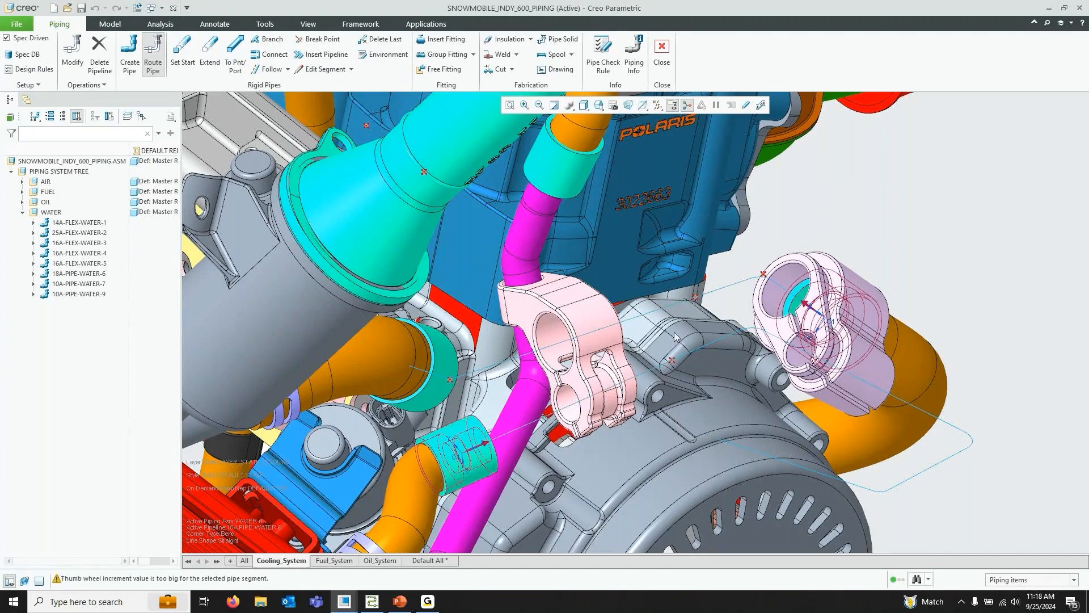
Set a new pipe start at datum point APNT0 with specification PIPE, size 10A, schedule 40
click(187, 56)
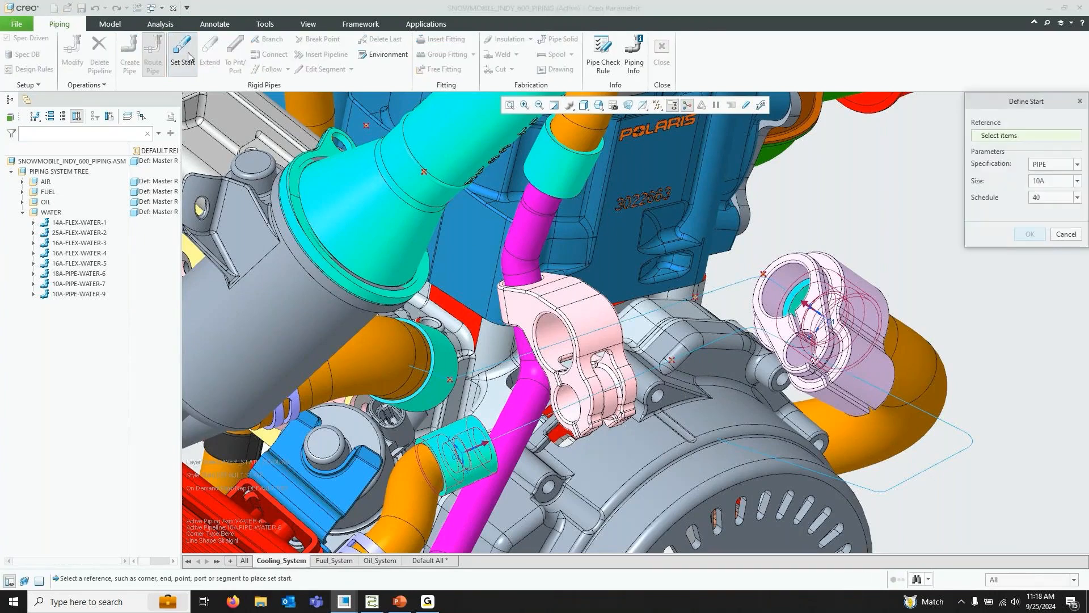
click(697, 301)
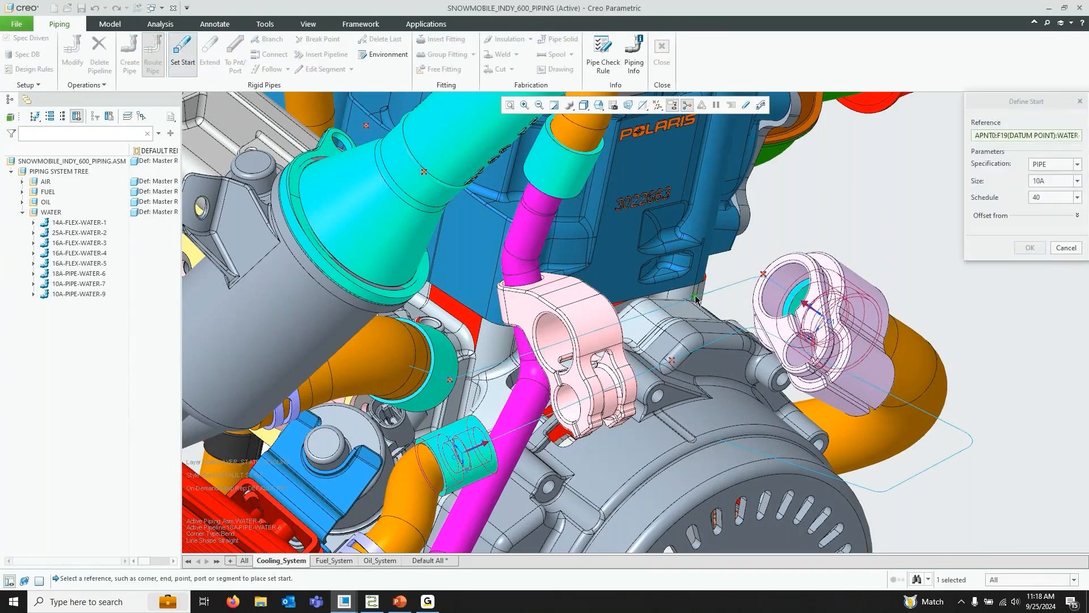
click(1029, 248)
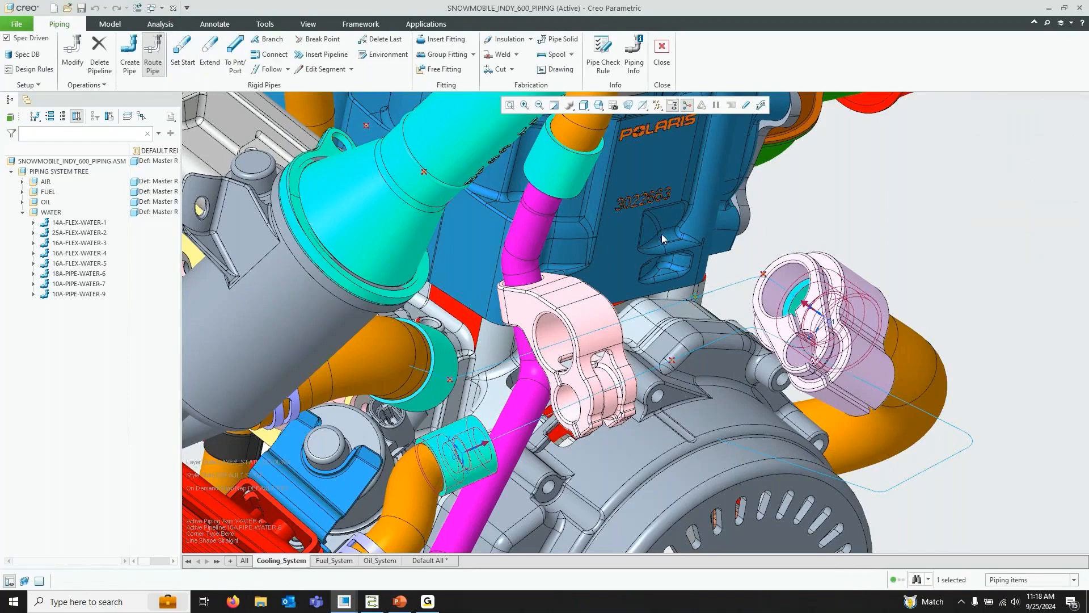
Extend the new pipe 60.00 along the route coordinate system's Y axis
click(211, 54)
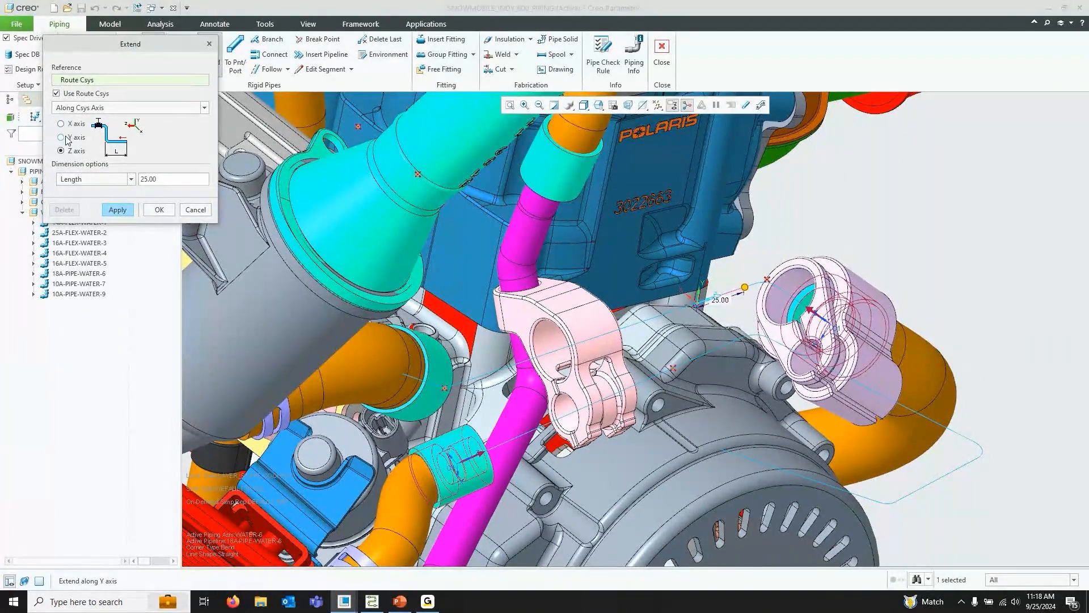
click(62, 137)
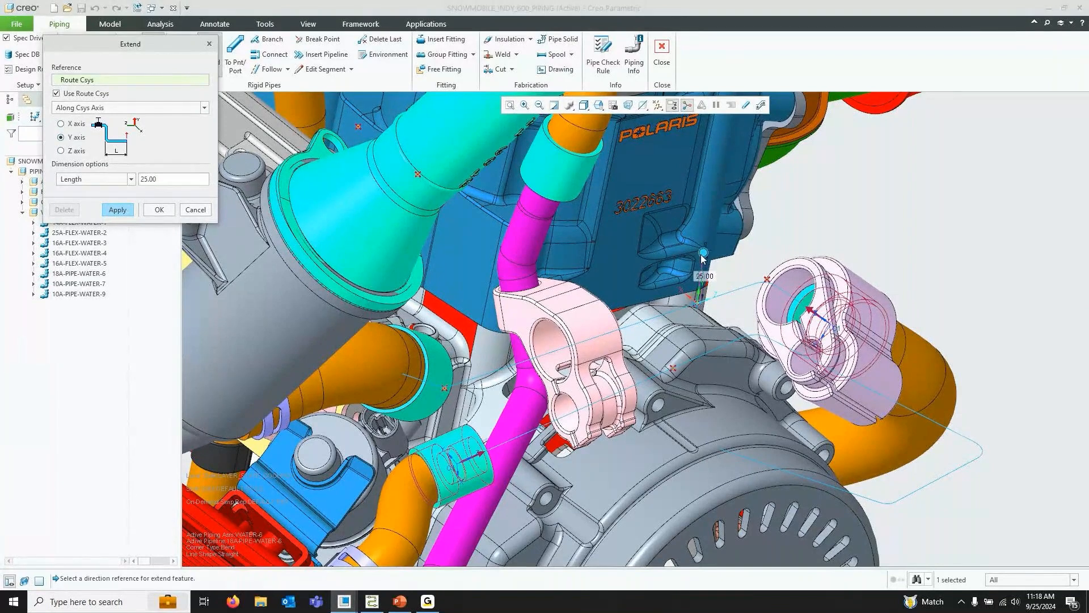
click(178, 175)
text(60.00)
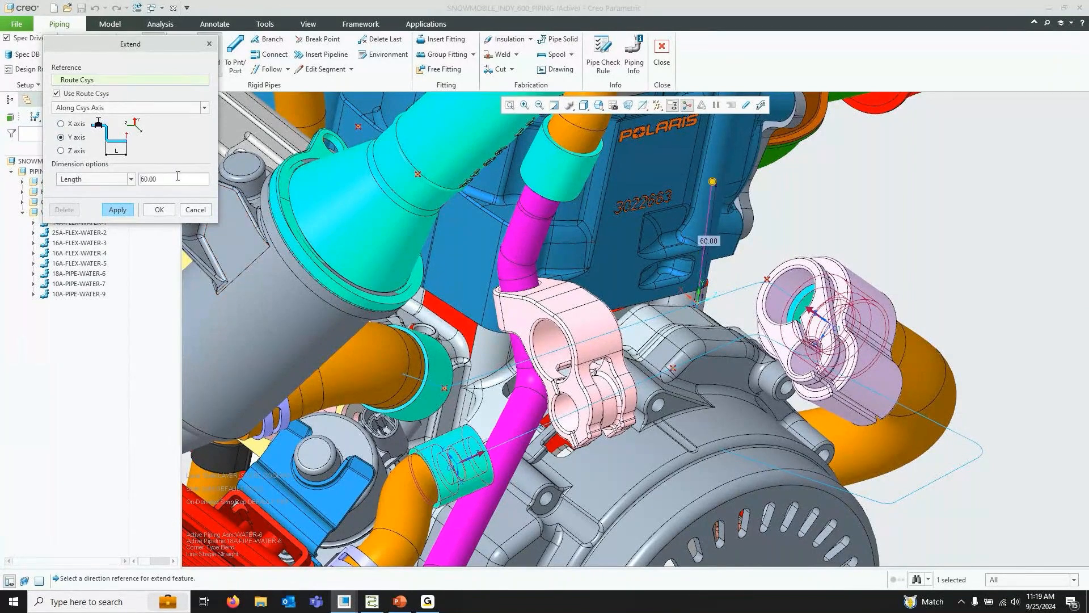
click(159, 210)
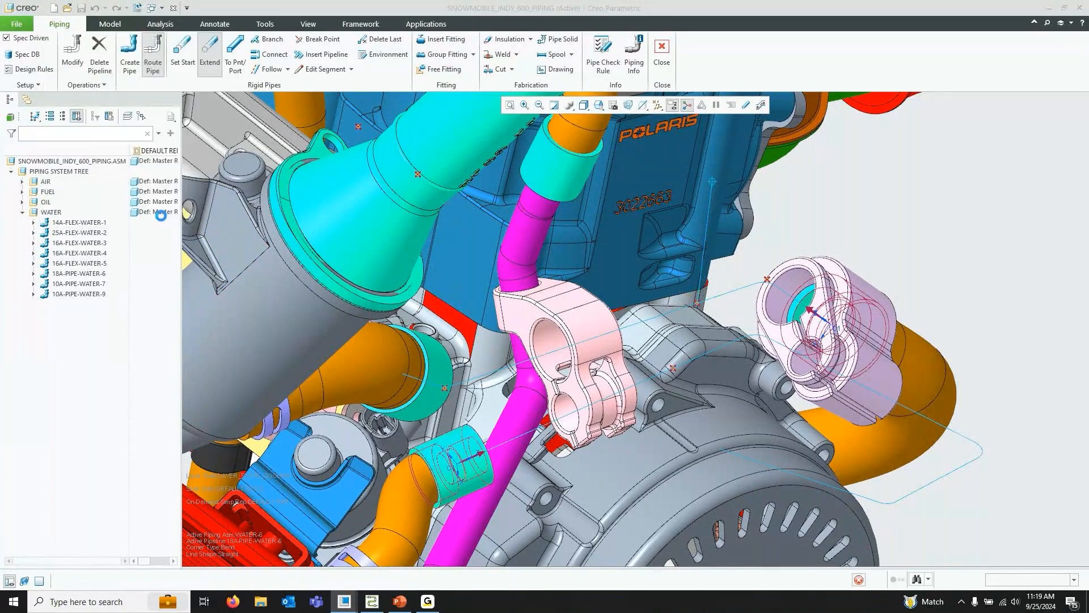
Set a new pipe start at datum point APNT1
click(183, 53)
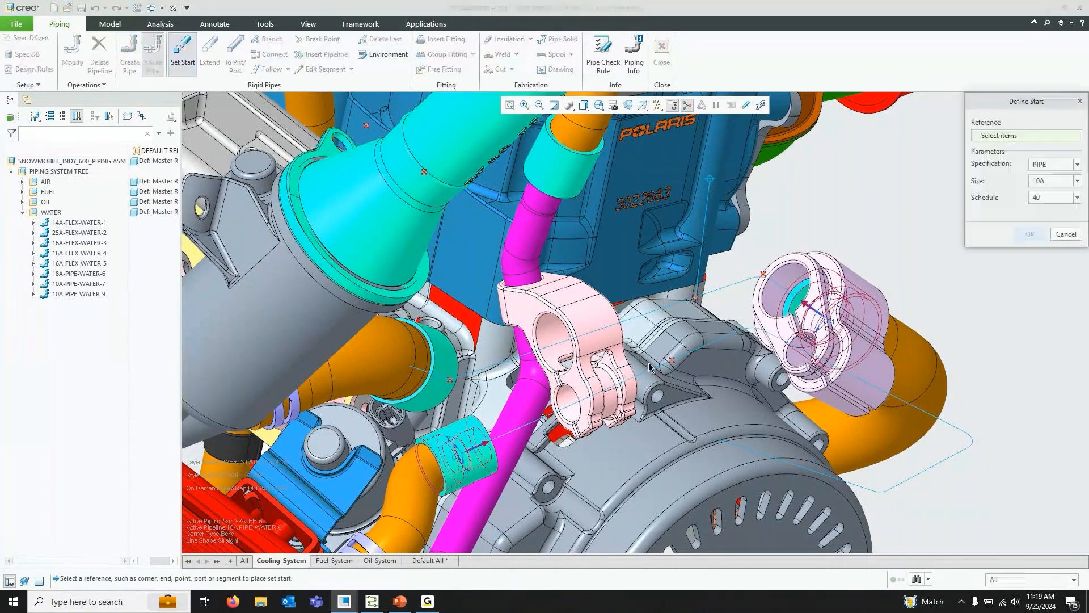
click(672, 360)
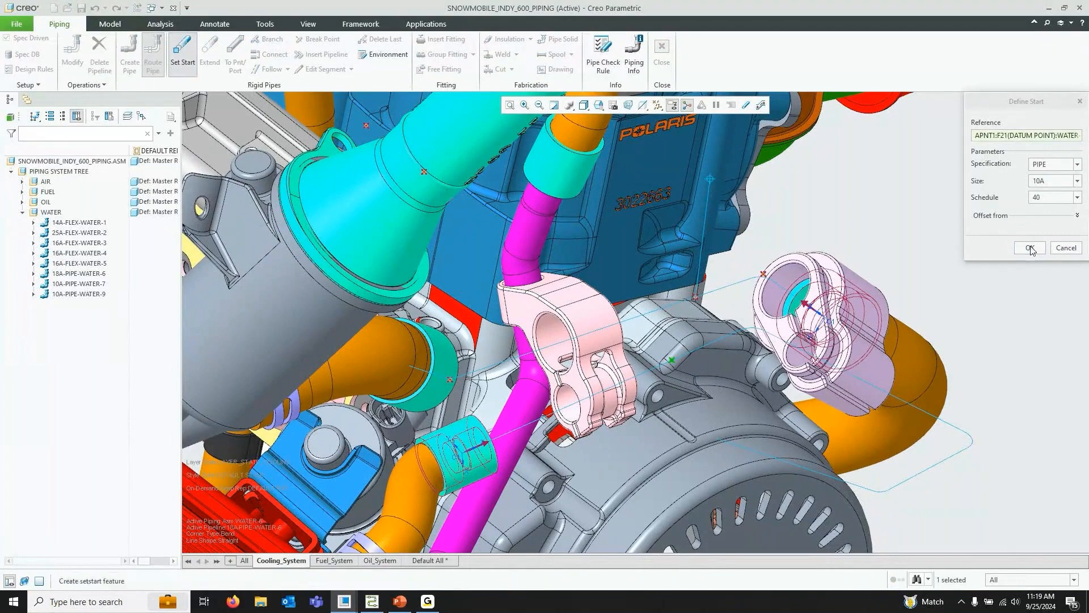
click(1029, 248)
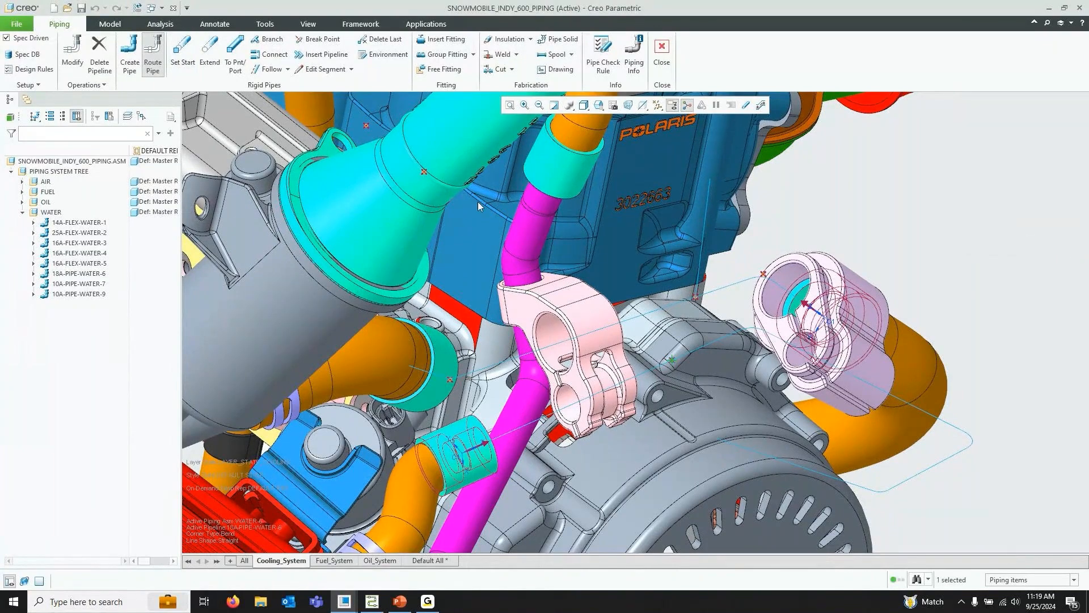
Extend the pipe 45 along the route coordinate system's X axis and apply the segment
click(209, 54)
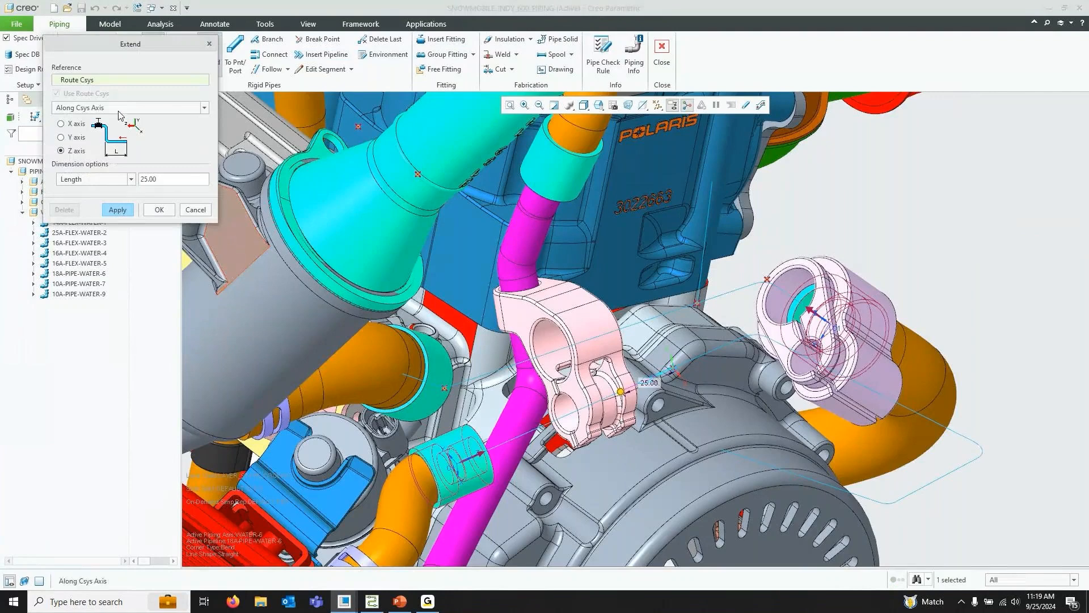
click(73, 124)
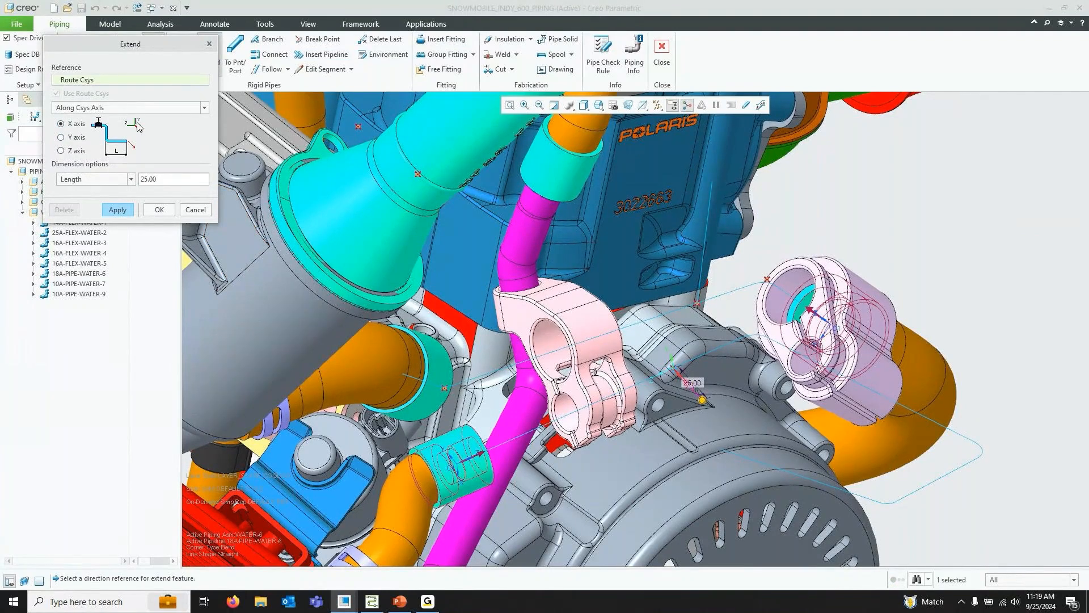
double_click(169, 180)
text(45)
key(Return)
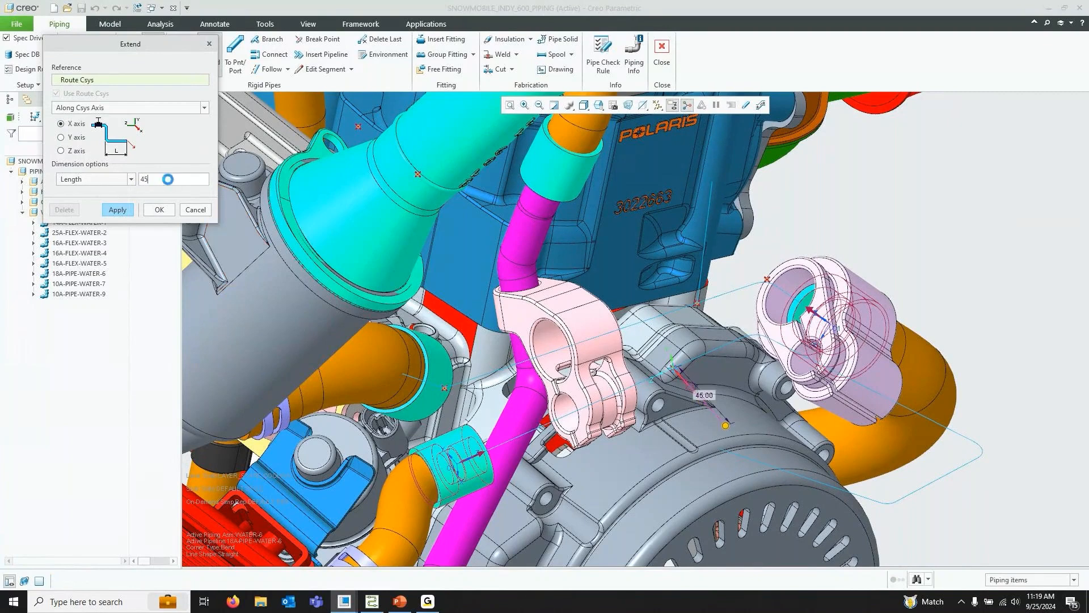
click(159, 210)
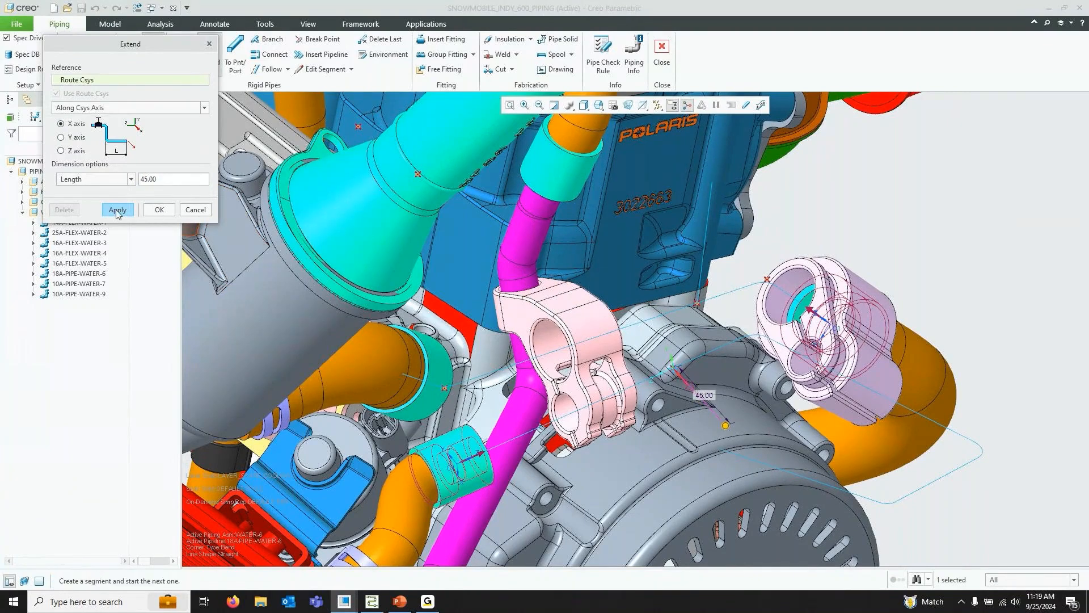
Extend the pipe 50 along the Y axis to finish the extend
click(73, 138)
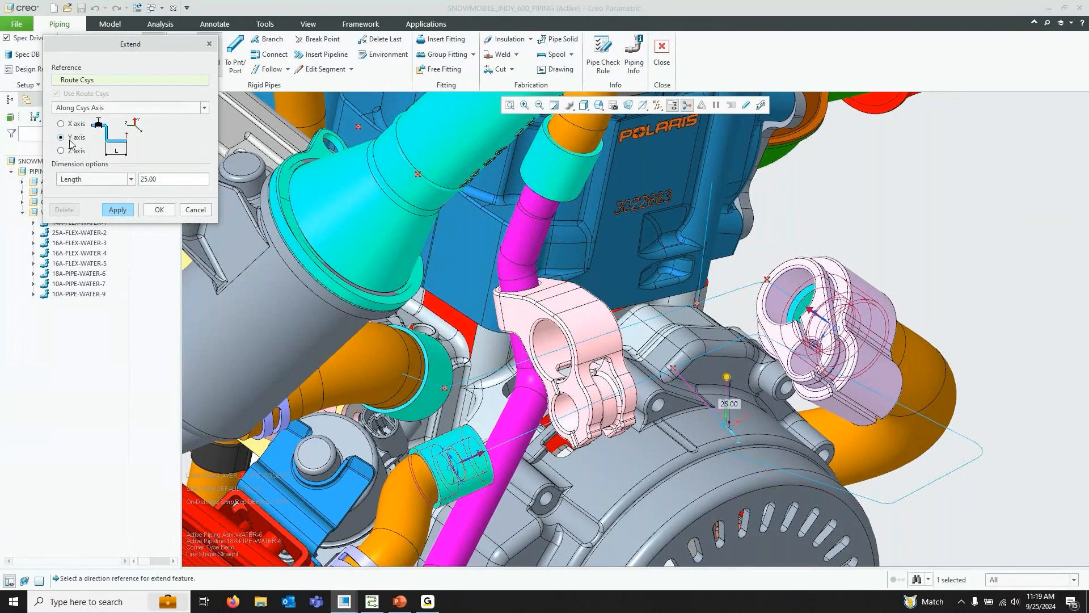
double_click(170, 177)
text(50)
key(Return)
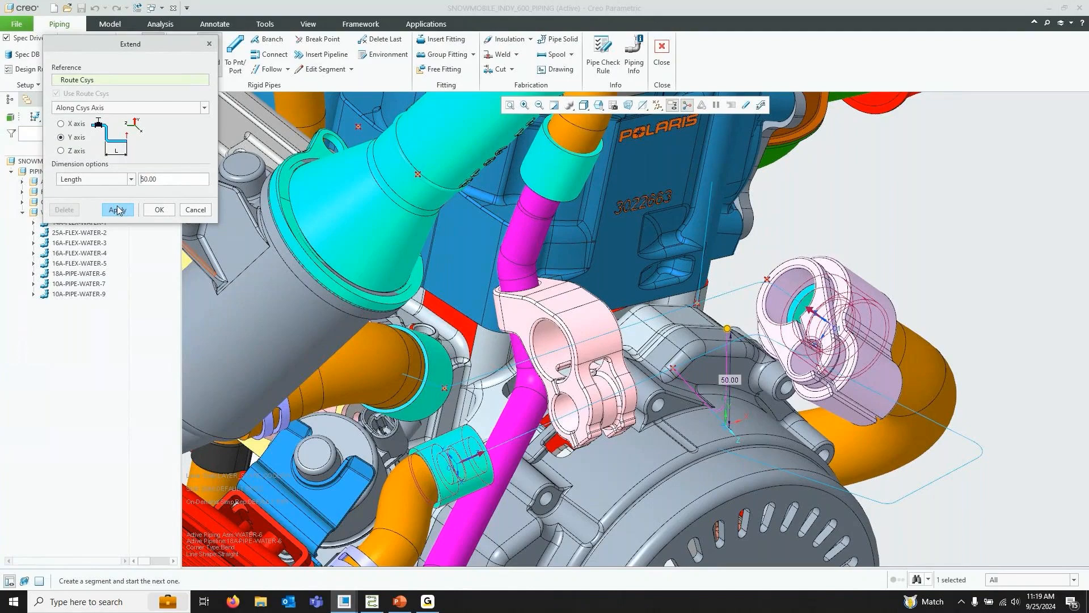
click(158, 210)
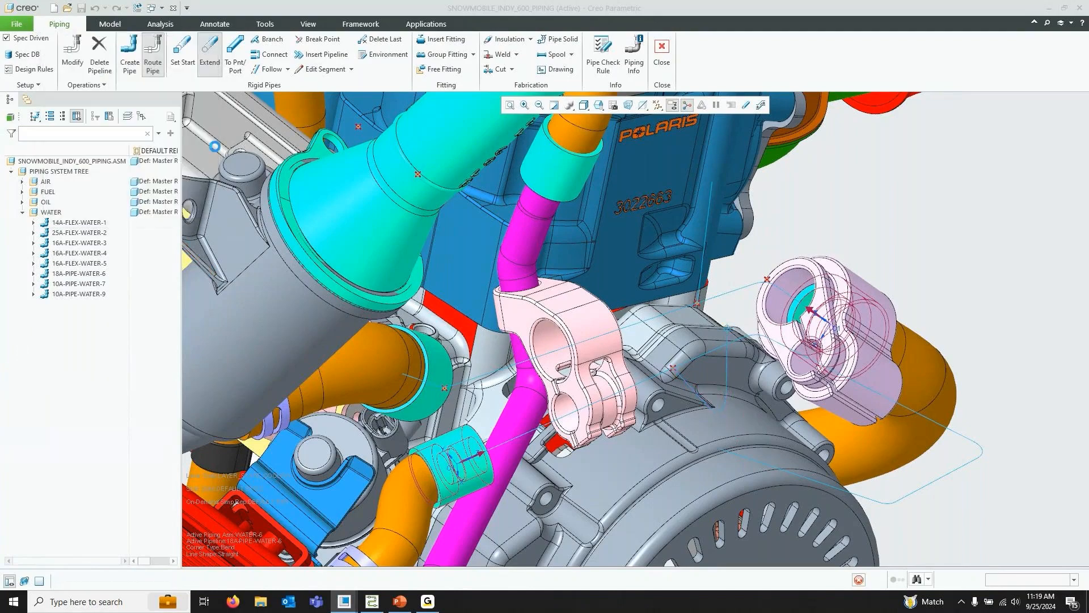
Route the pipe end to the selected point or port with To Pnt/Port
click(235, 57)
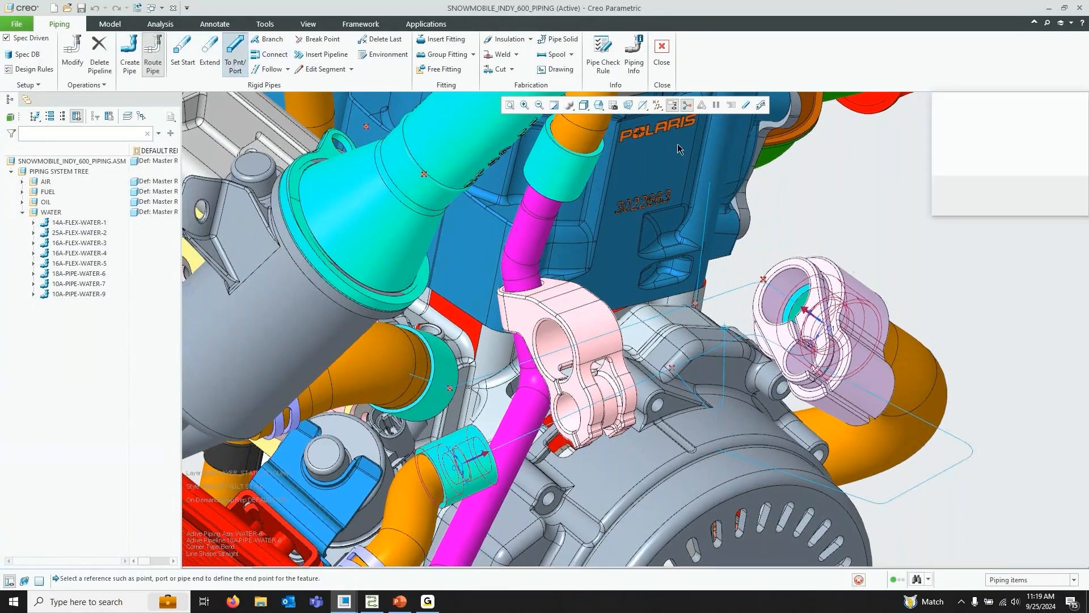
middle_drag(735, 218, 718, 237)
click(1027, 202)
Insert a tee fitting with selection BRAN and branch size 10A at the break point on 18A-PIPE-WATER-6
scroll(858, 205, up, 3)
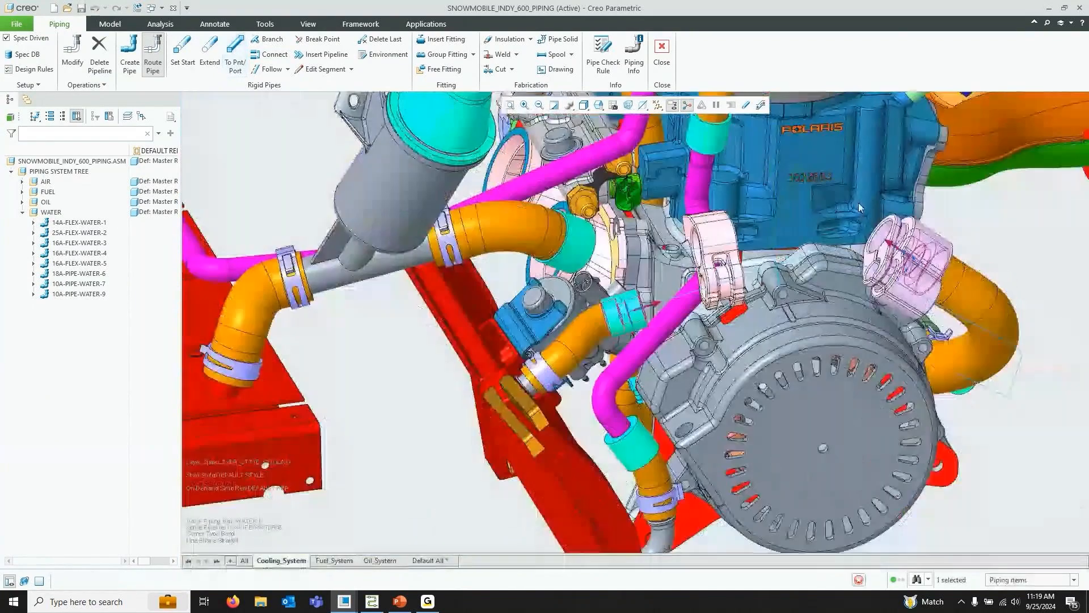
middle_drag(858, 207, 872, 197)
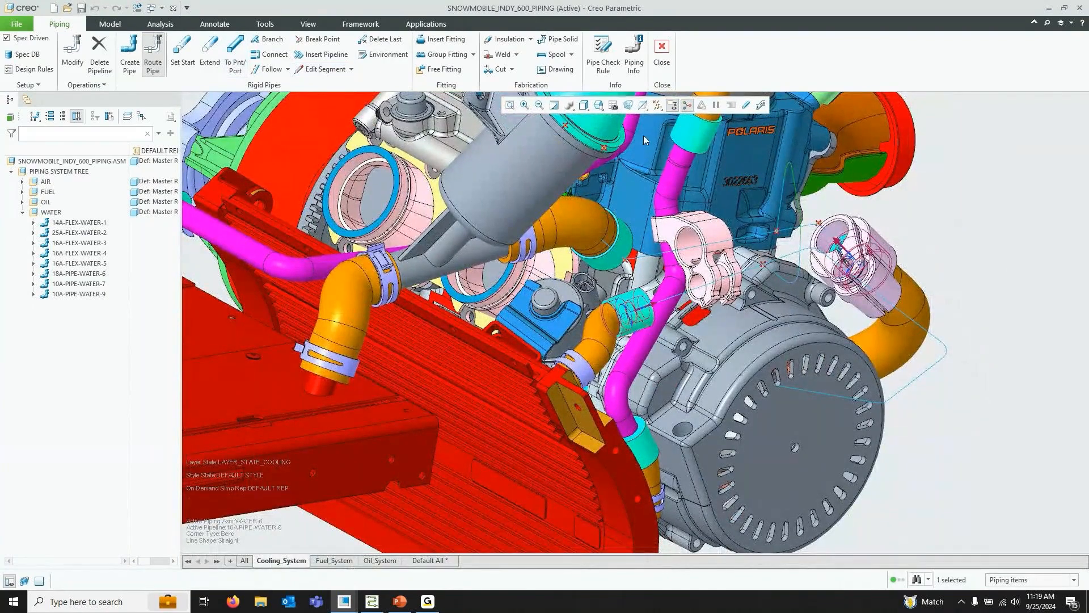
click(601, 106)
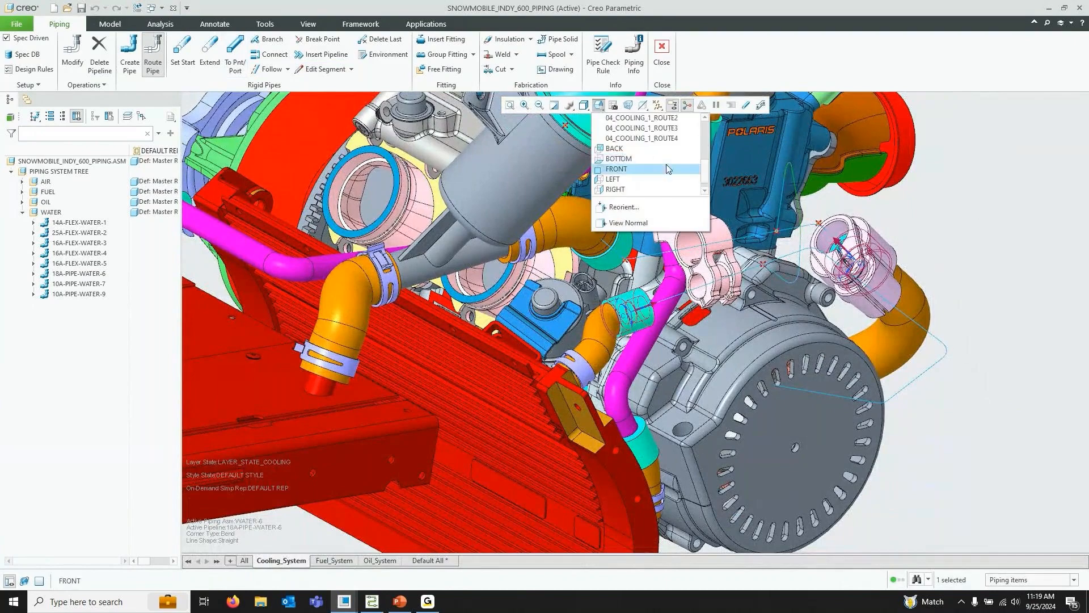
click(629, 140)
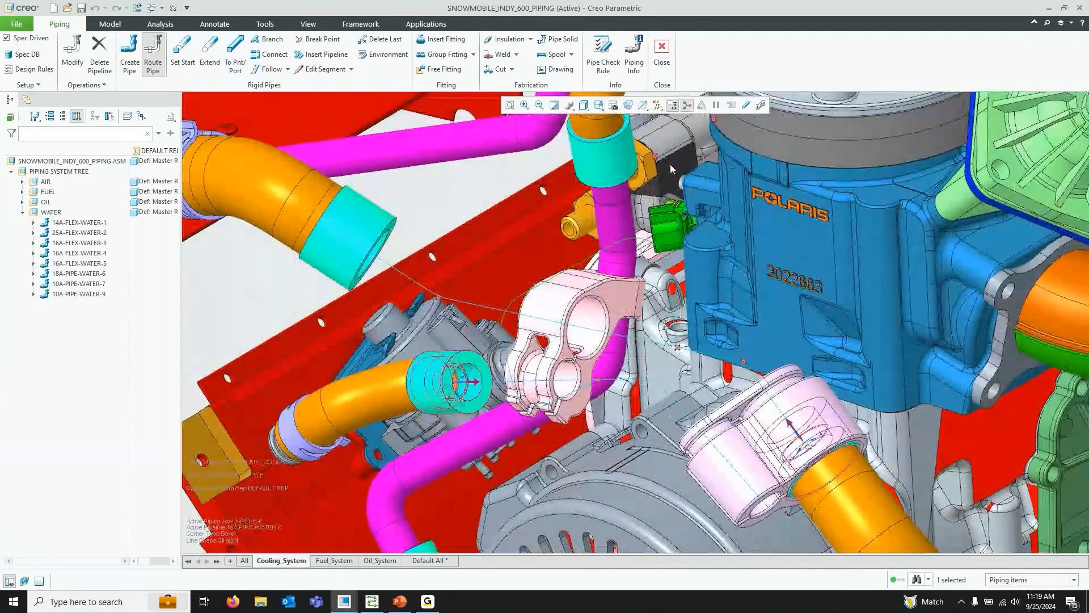
click(444, 39)
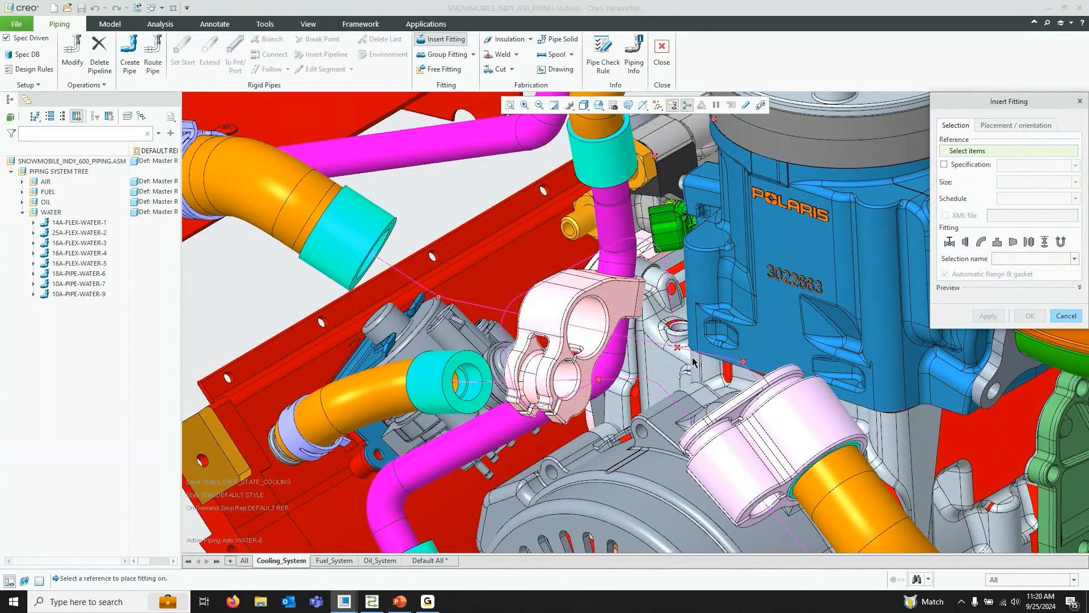
click(665, 349)
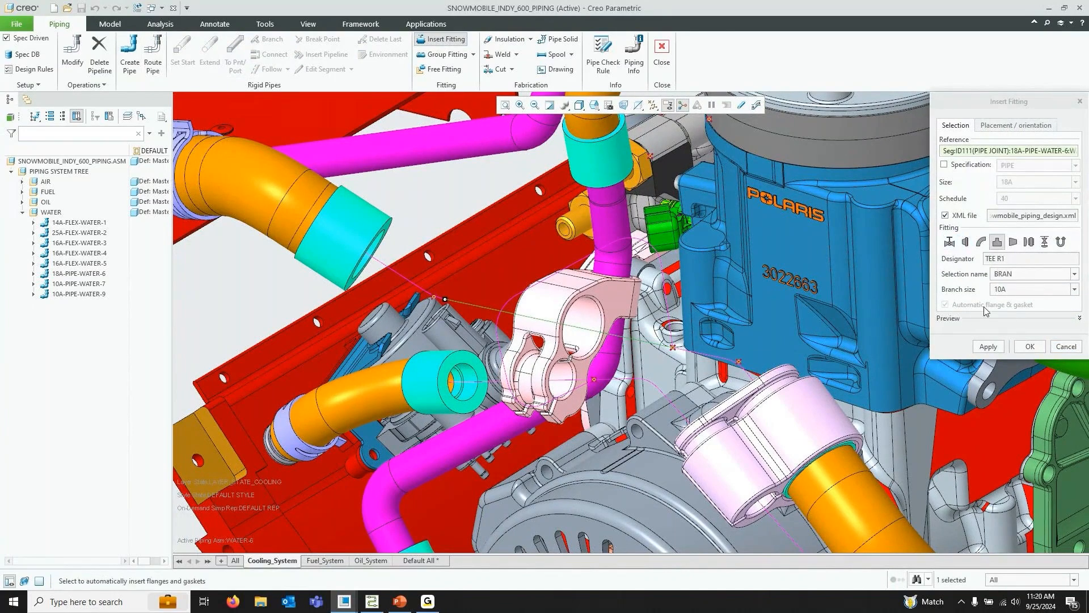
click(1080, 318)
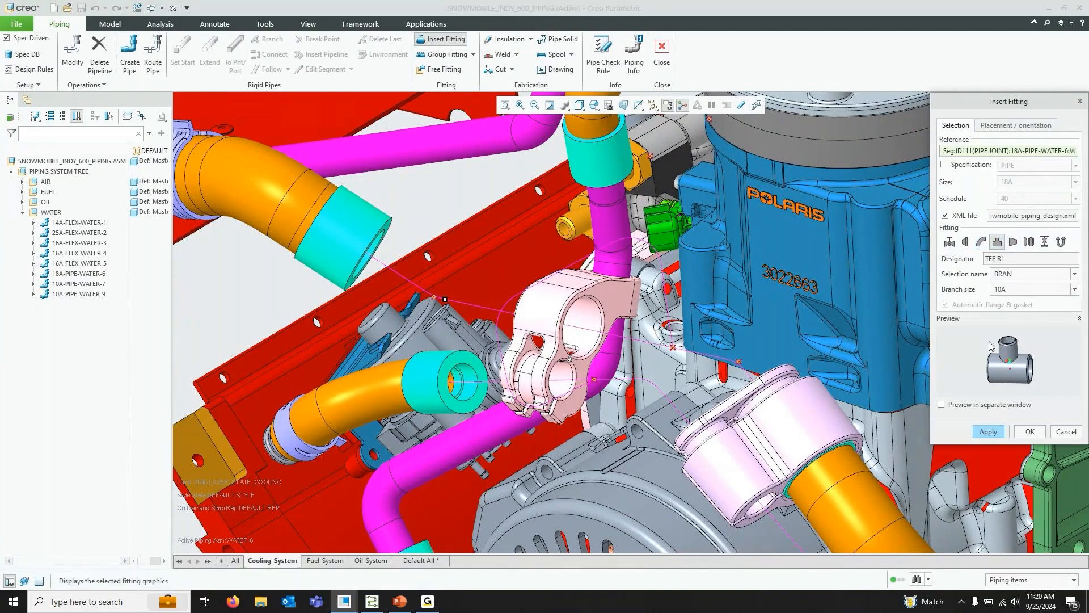
click(1080, 318)
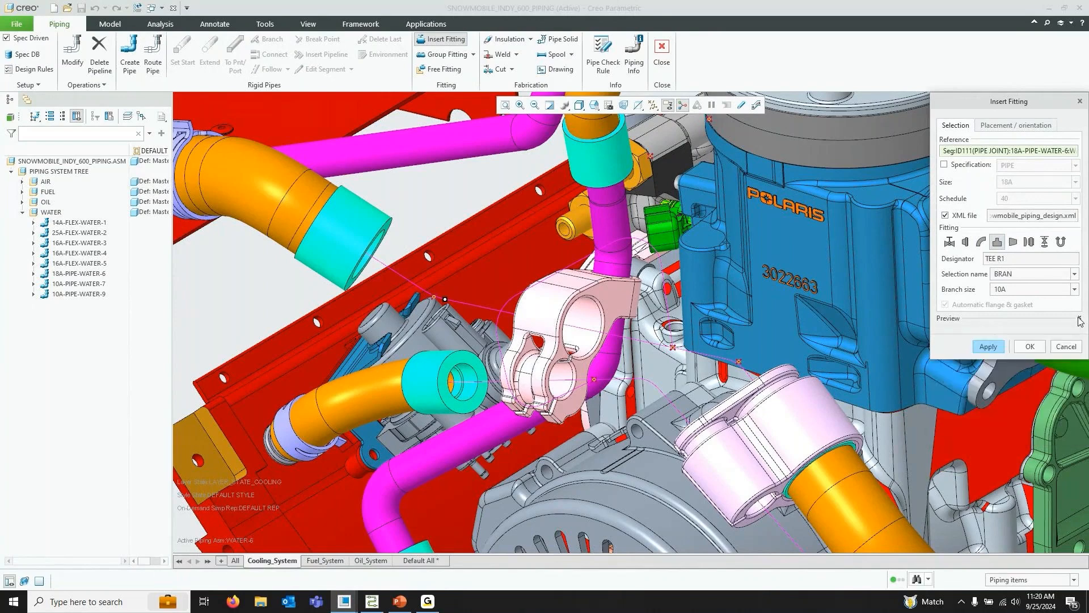
click(988, 347)
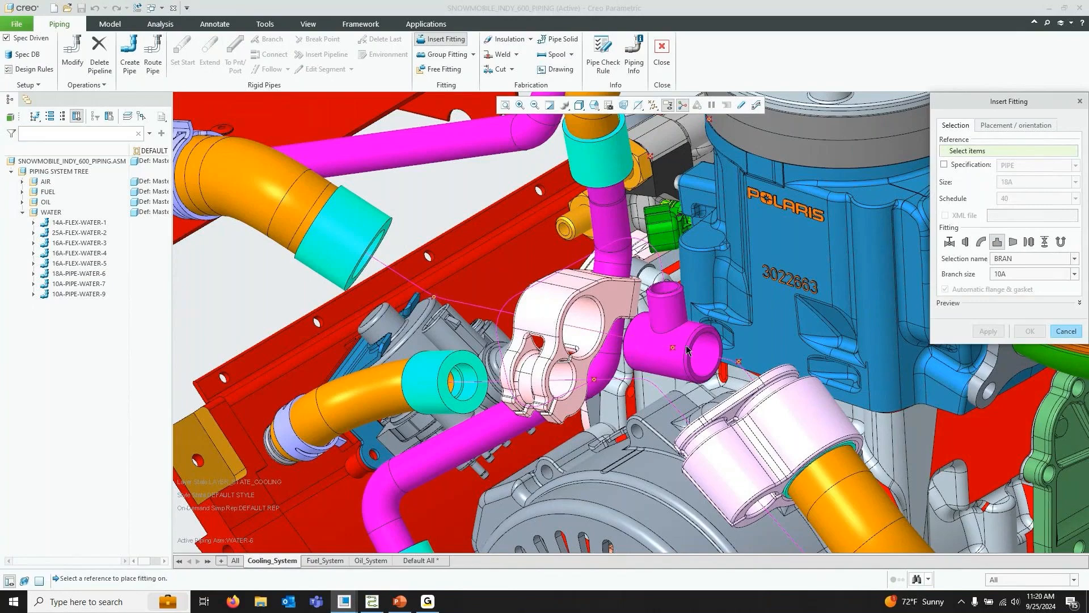
Insert a second BRAN tee with branch size 10A at the other break point on the same pipe
middle_drag(632, 336, 633, 354)
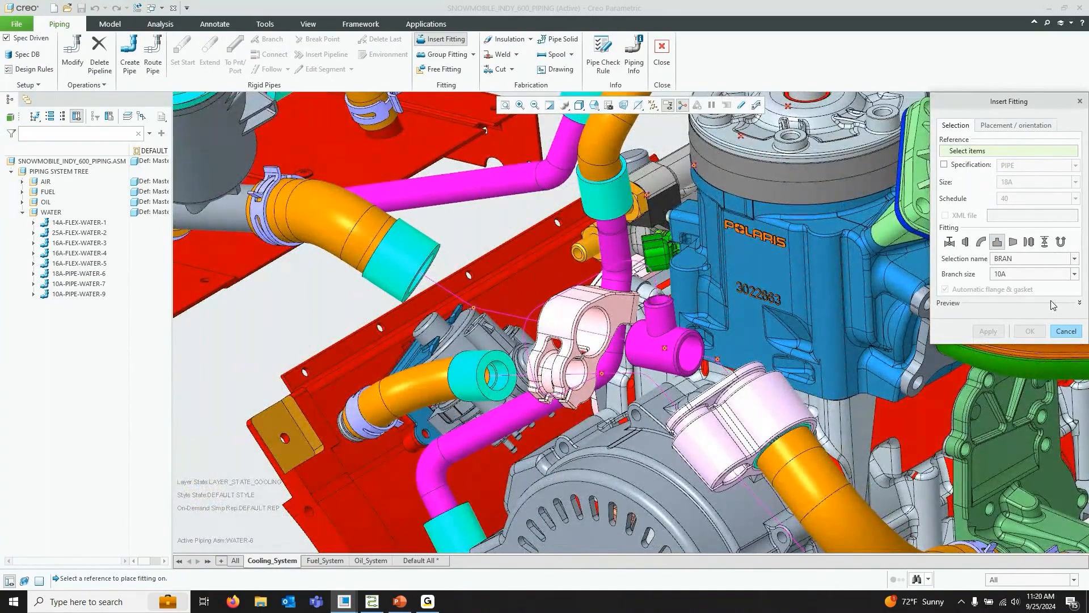
click(607, 373)
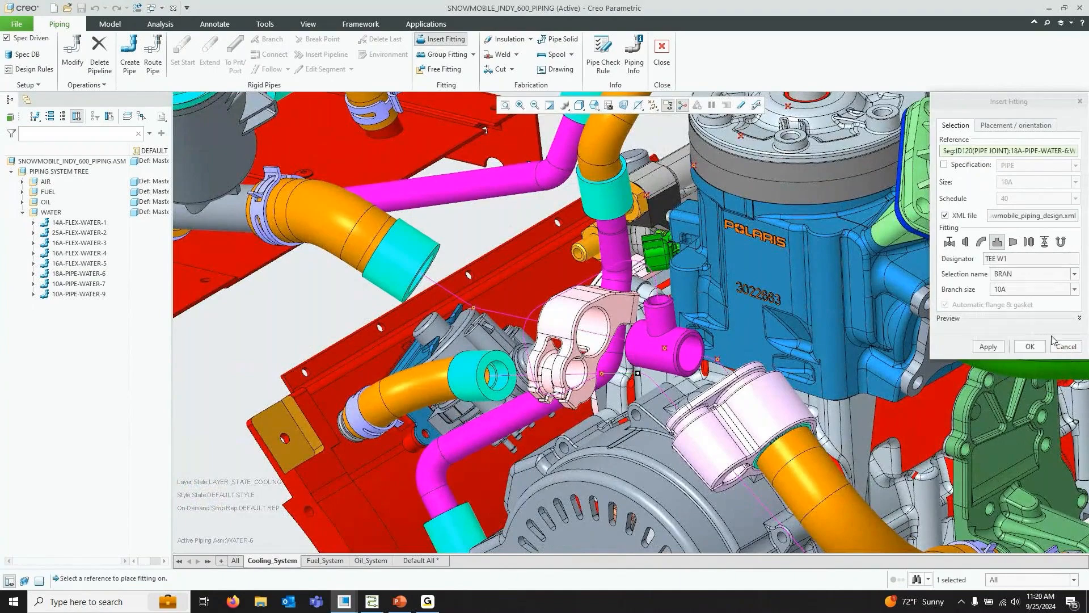
click(988, 346)
Orbit and zoom around the cooling pipes to inspect the inserted tees and routed branches
scroll(601, 380, down, 3)
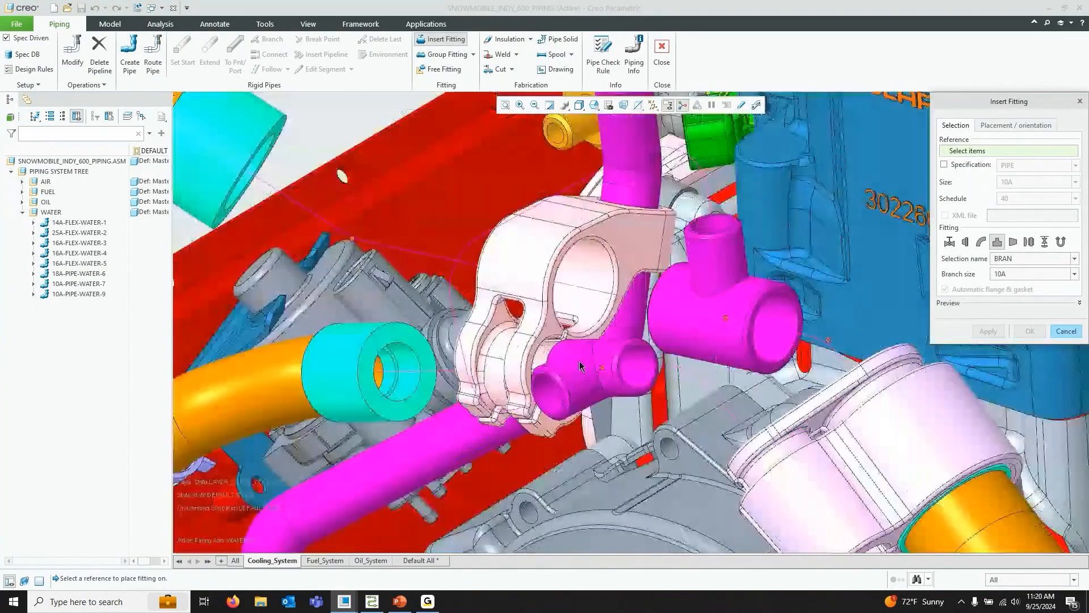
scroll(580, 366, up, 6)
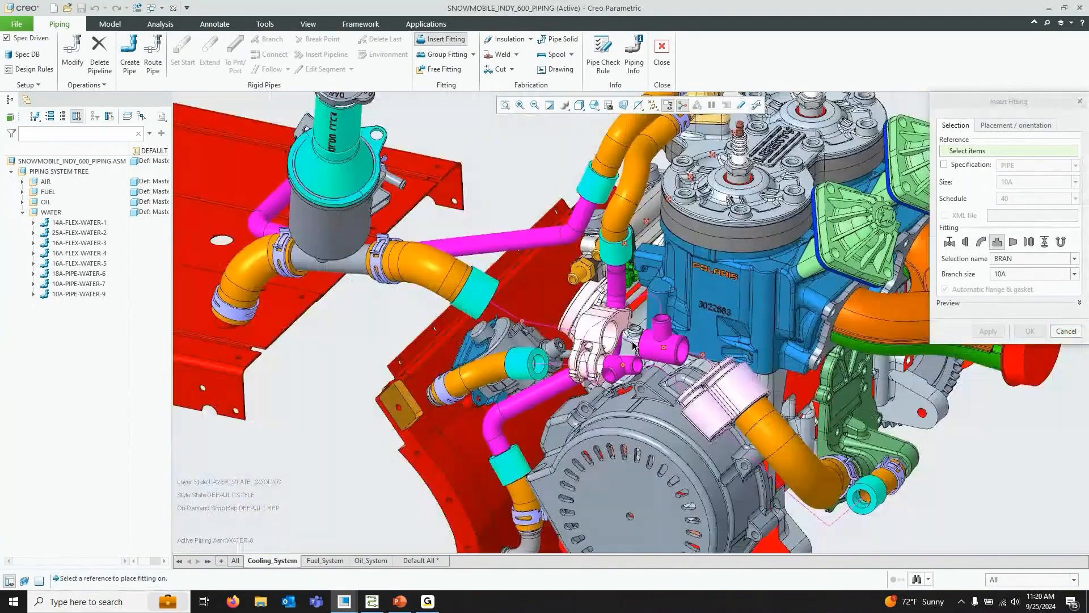
scroll(633, 344, down, 3)
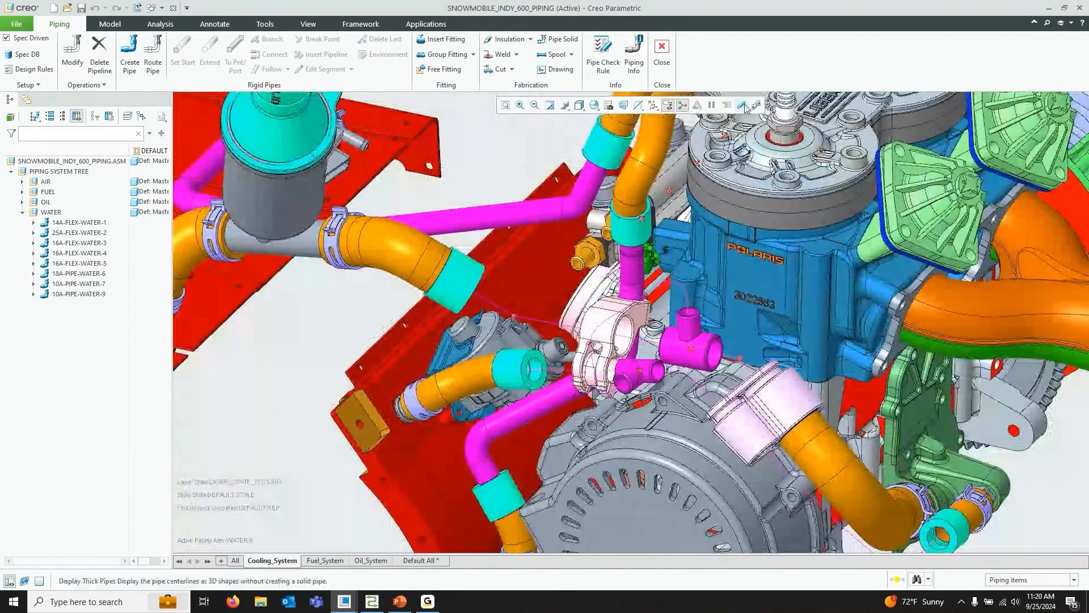
click(740, 107)
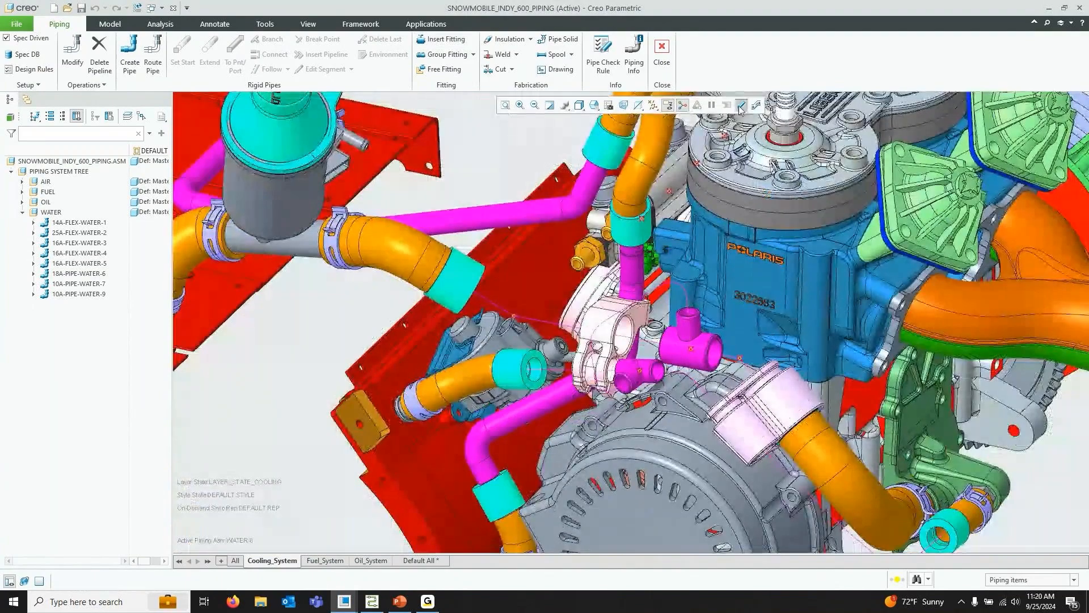
middle_drag(635, 249, 776, 301)
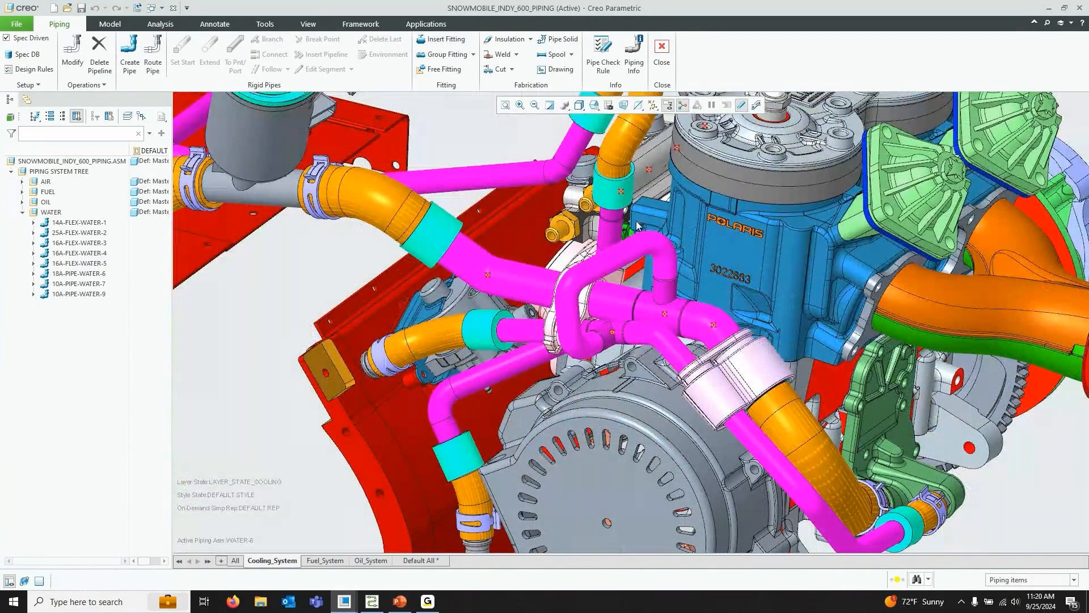
middle_drag(636, 225, 656, 215)
scroll(657, 215, down, 5)
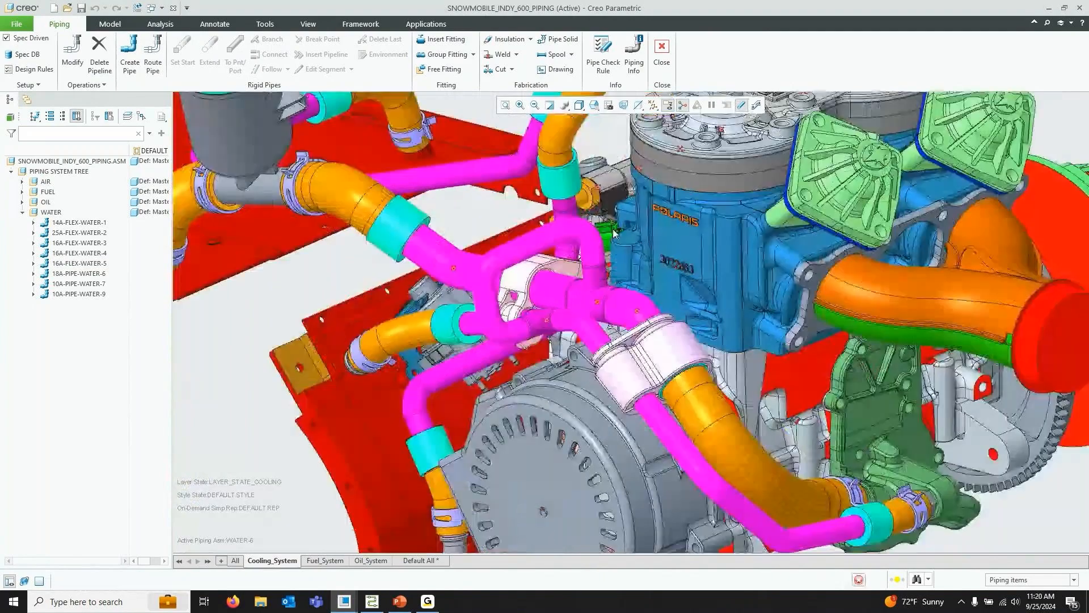
scroll(649, 277, up, 3)
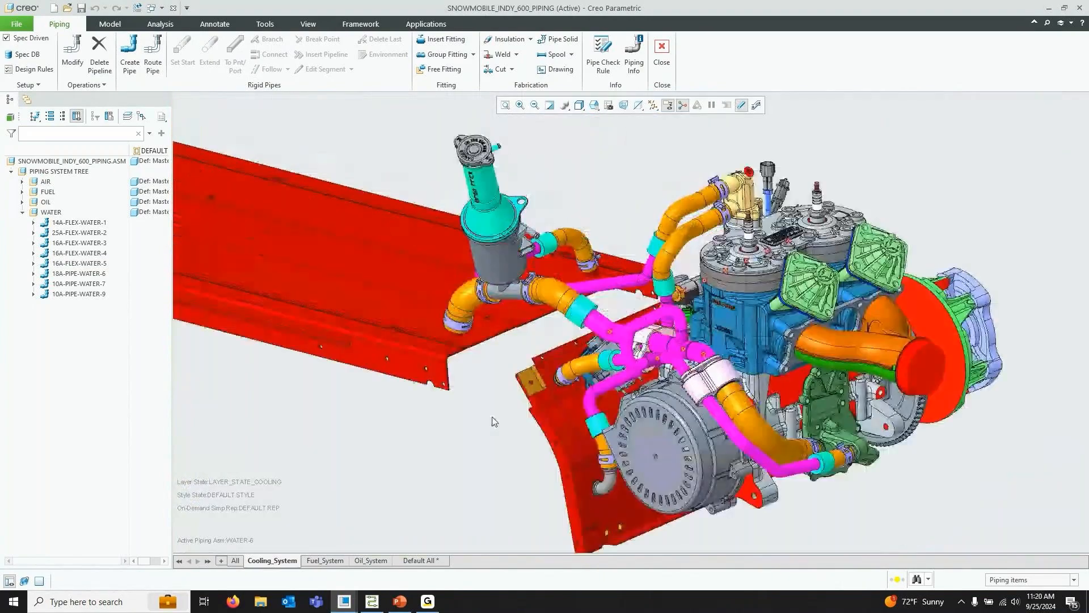
Switch to PowerPoint and start the slide show from the current closing slide
click(400, 601)
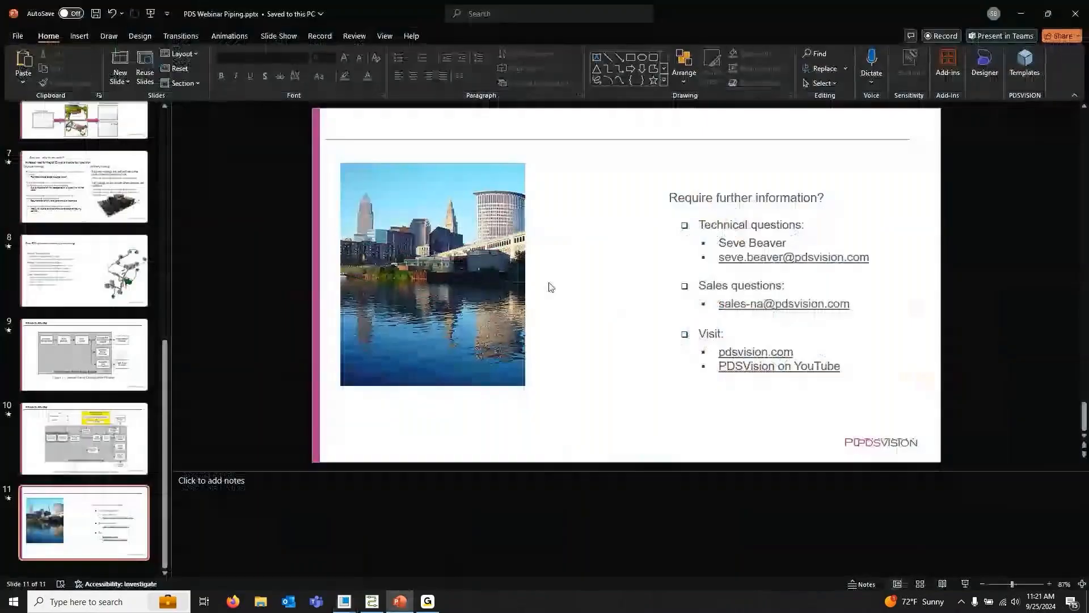
click(965, 584)
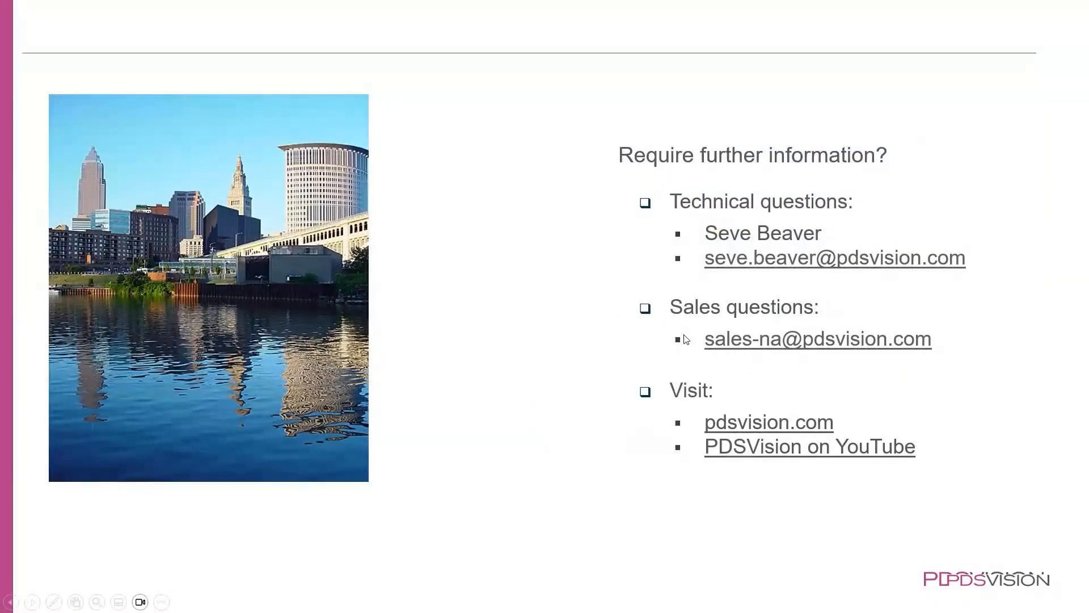